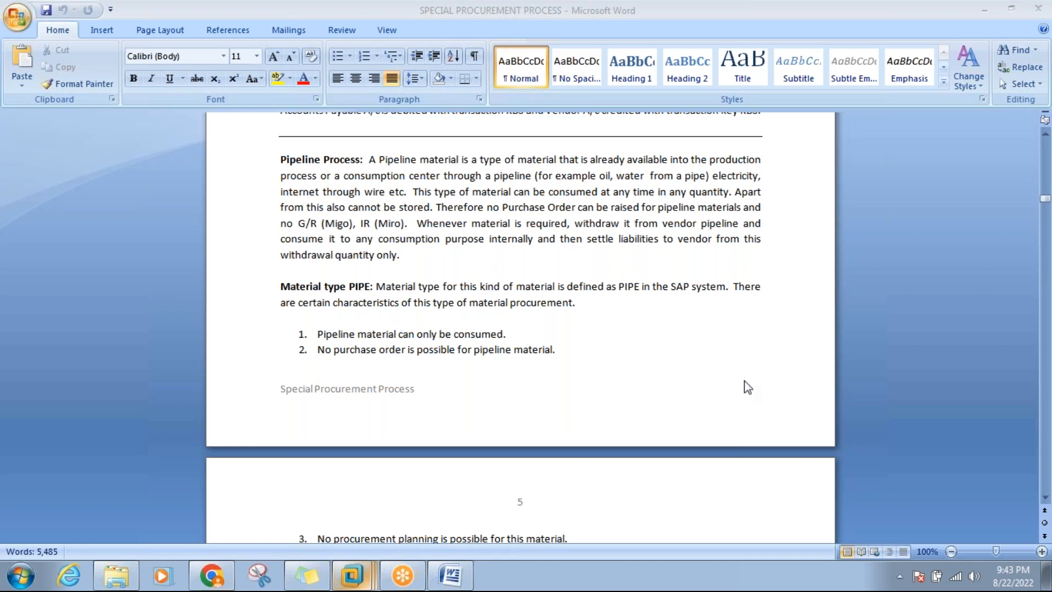
Set the Word zoom slider to 124%.
left_click(1005, 551)
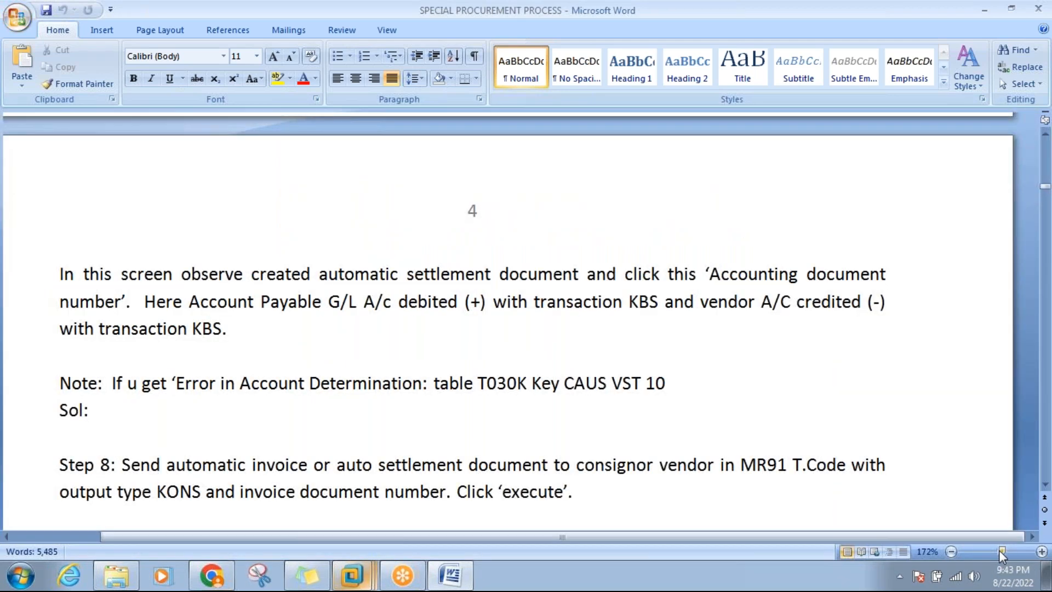
left_click_drag(1002, 552, 994, 553)
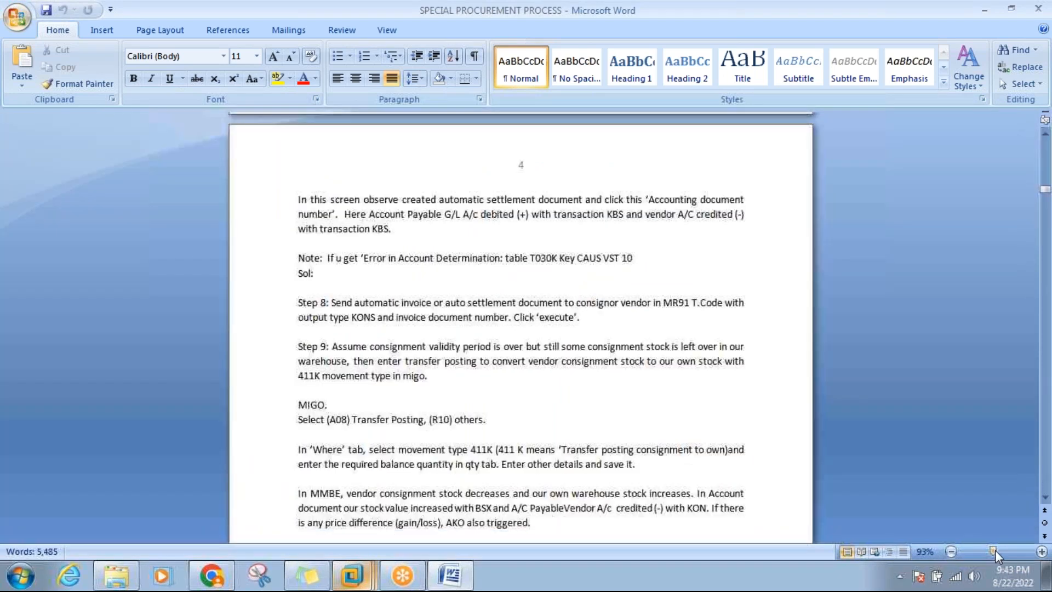
left_click_drag(995, 552, 1000, 552)
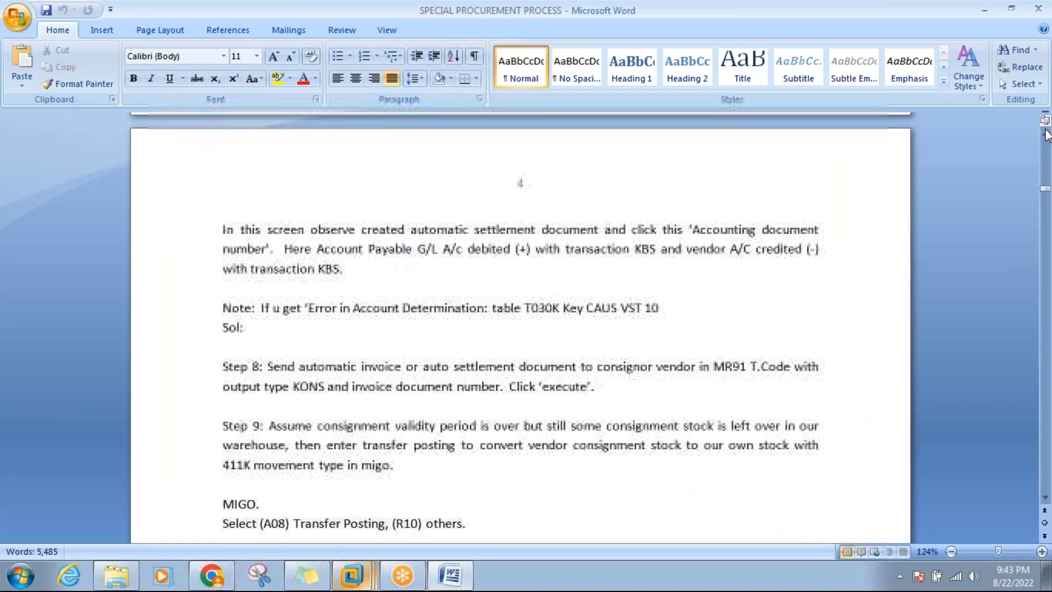
Scroll down past the Step 7 settlement notes to the Pipeline Process section on page 4.
left_click(1048, 147)
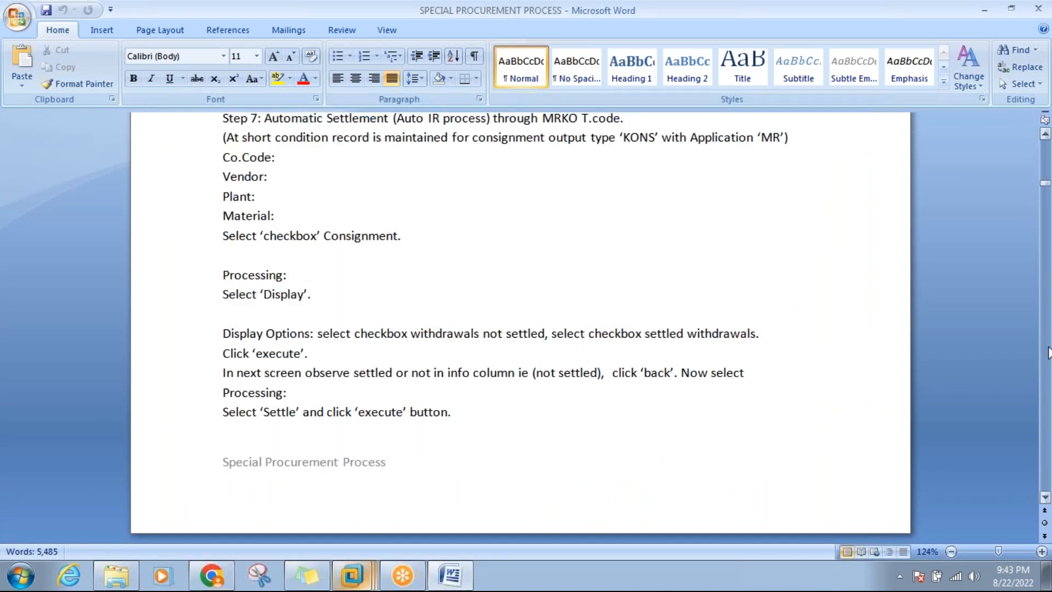
left_click(1047, 352)
left_click(1048, 352)
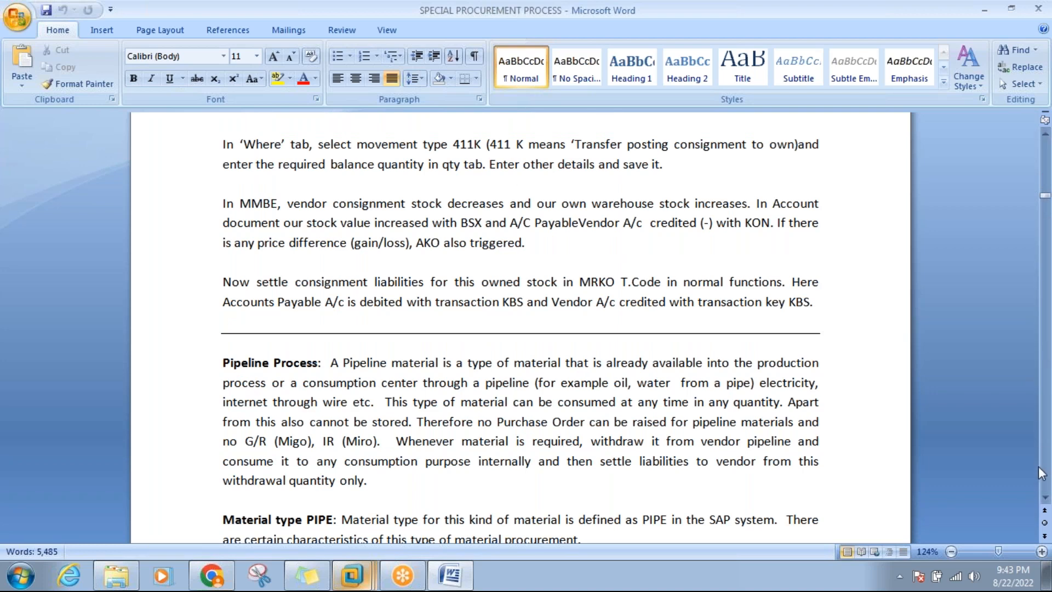
left_click(1045, 498)
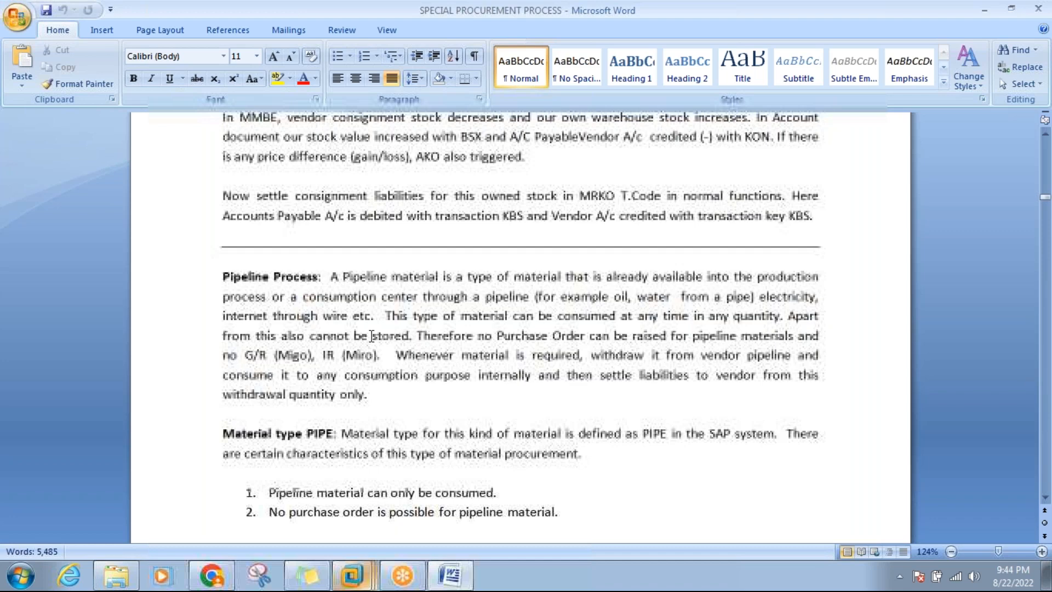
Switch to the SAP virtual machine and start transaction MM01.
mouse_move(357, 579)
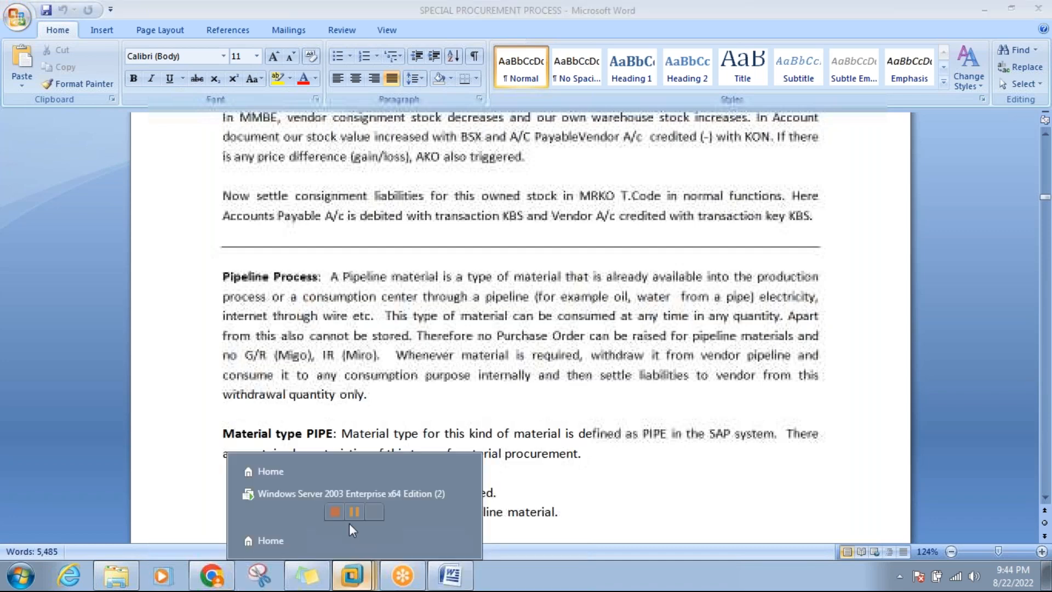
left_click(351, 493)
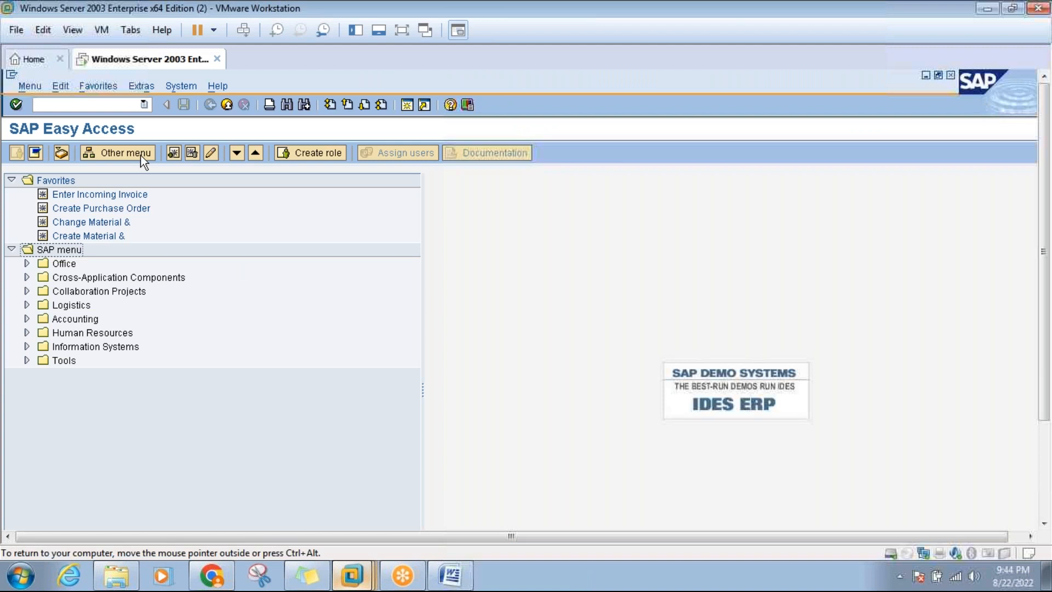
left_click(54, 105)
type("mm01")
key("Return")
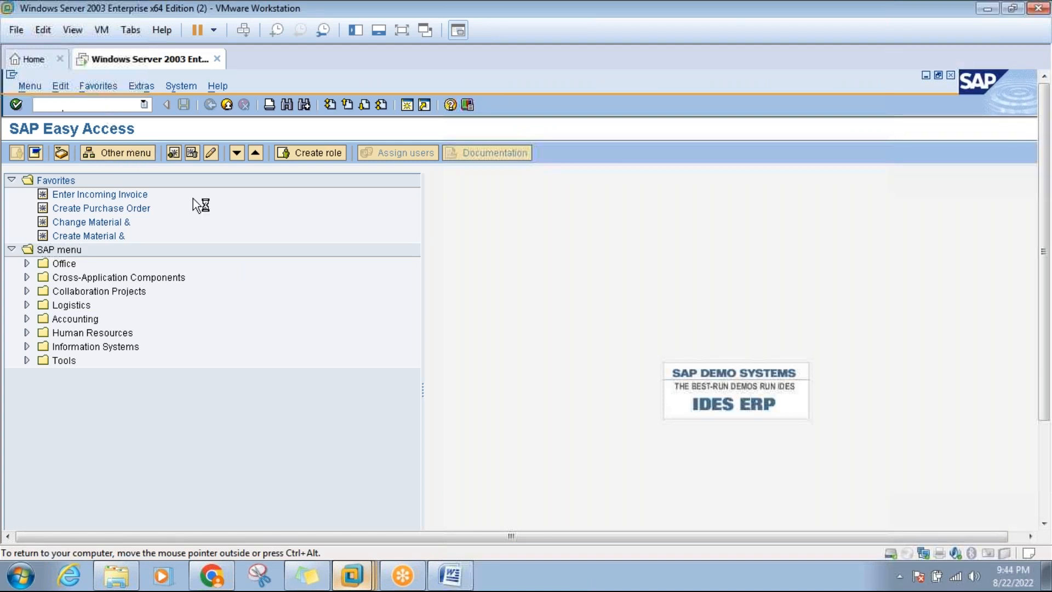
Choose material type PIPE Pipeline material, continue, and close the Organizational Levels prompt.
left_click(173, 230)
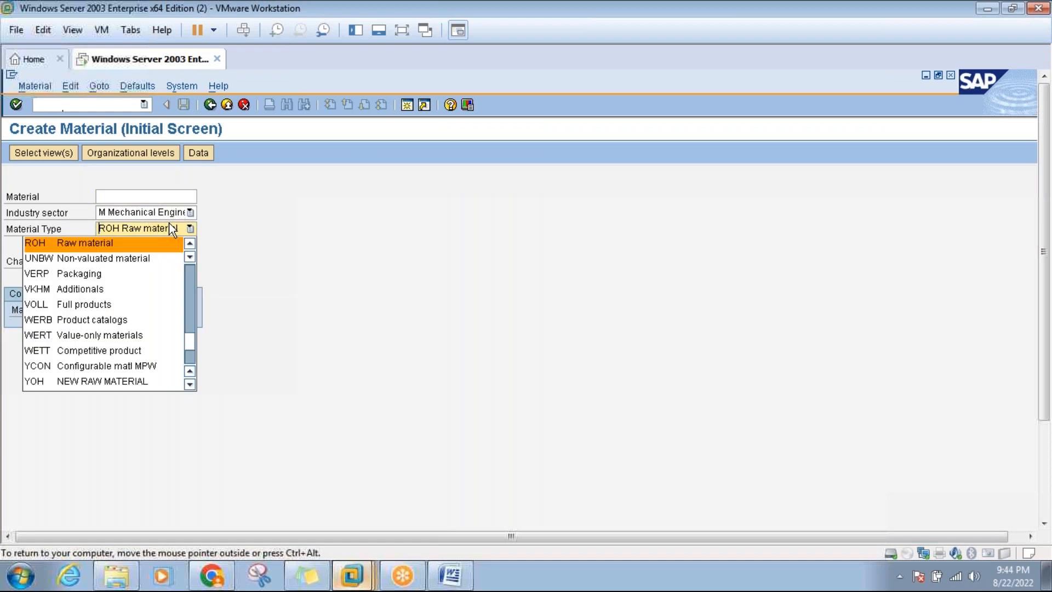
key("p")
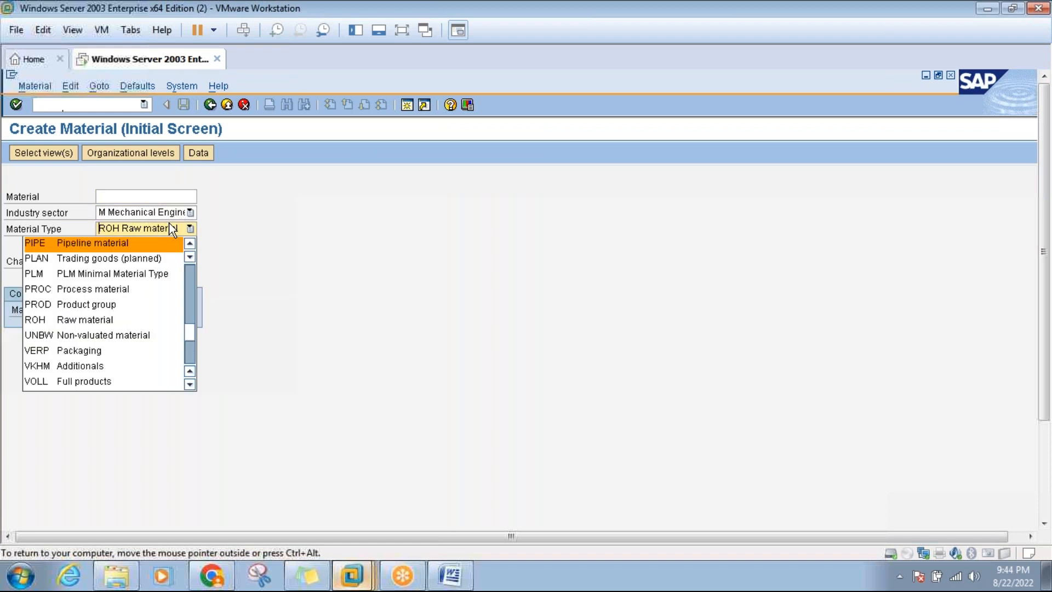
left_click(102, 241)
key("Return")
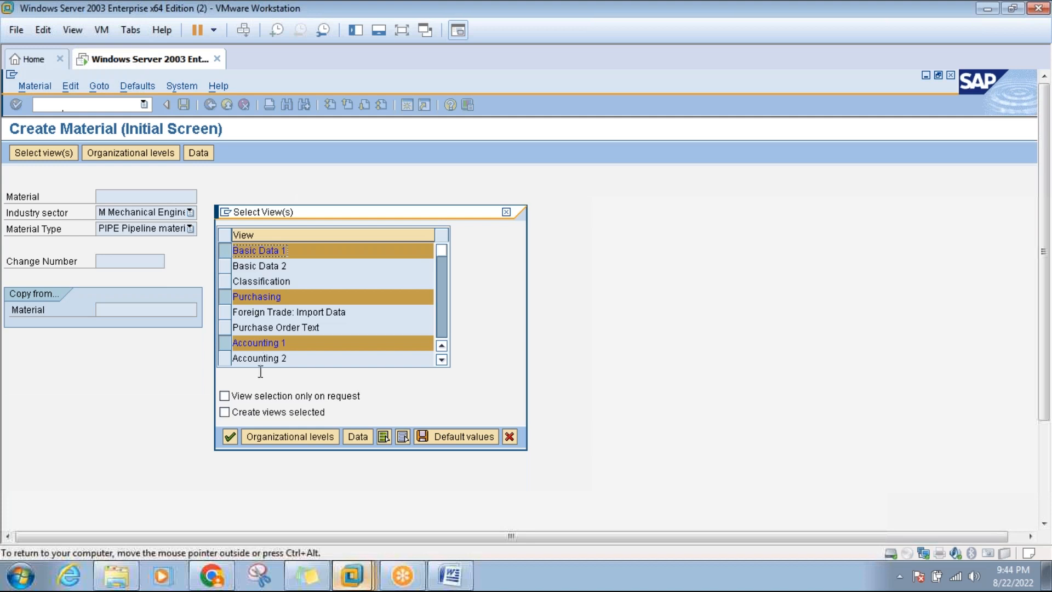
left_click(290, 438)
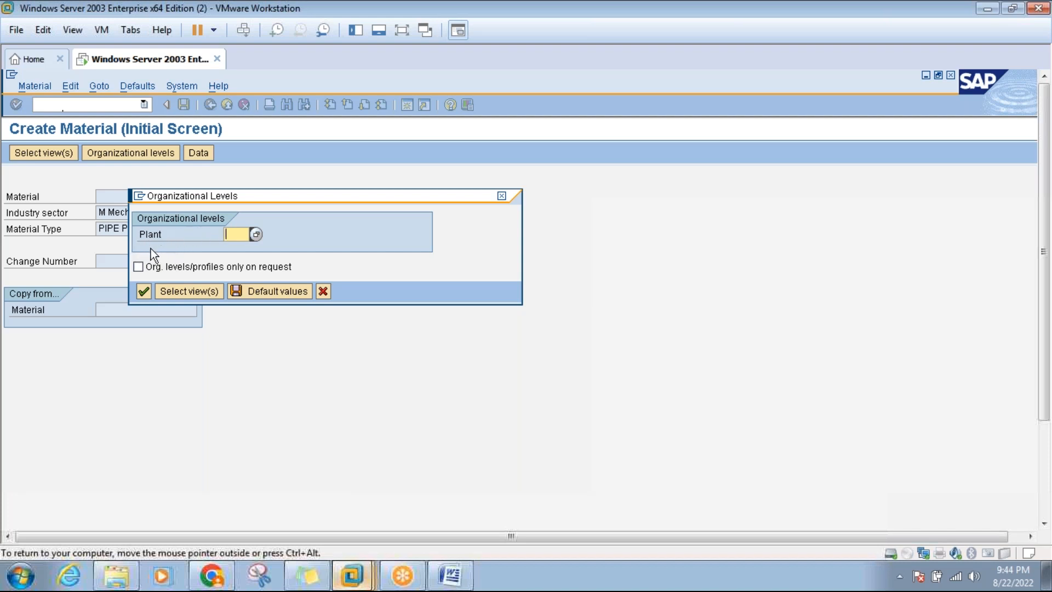
left_click(502, 196)
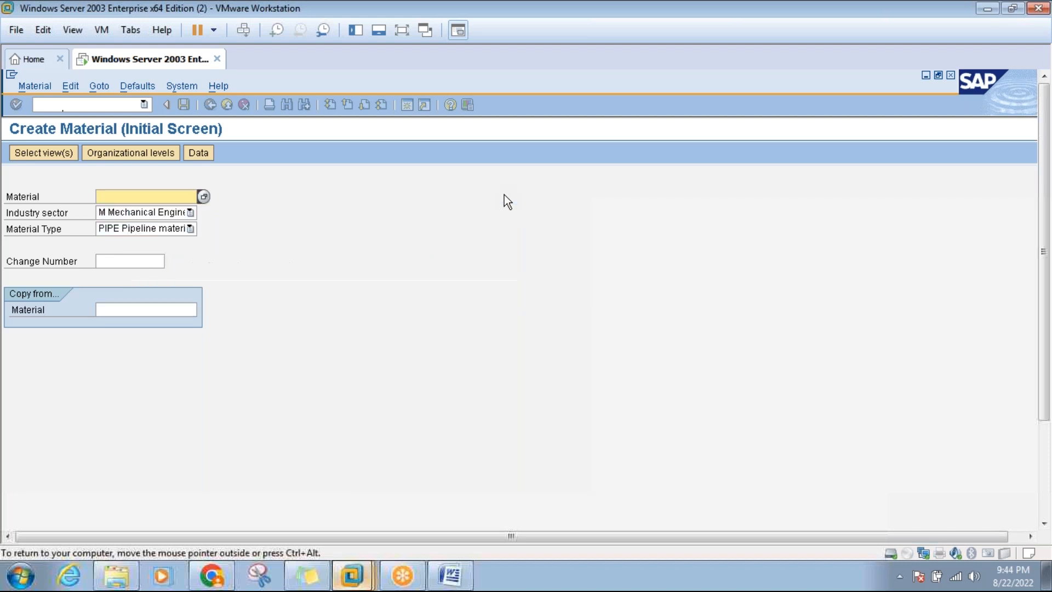
Return to the Word notes and read through the Material type PIPE paragraph on page 4.
left_click(454, 581)
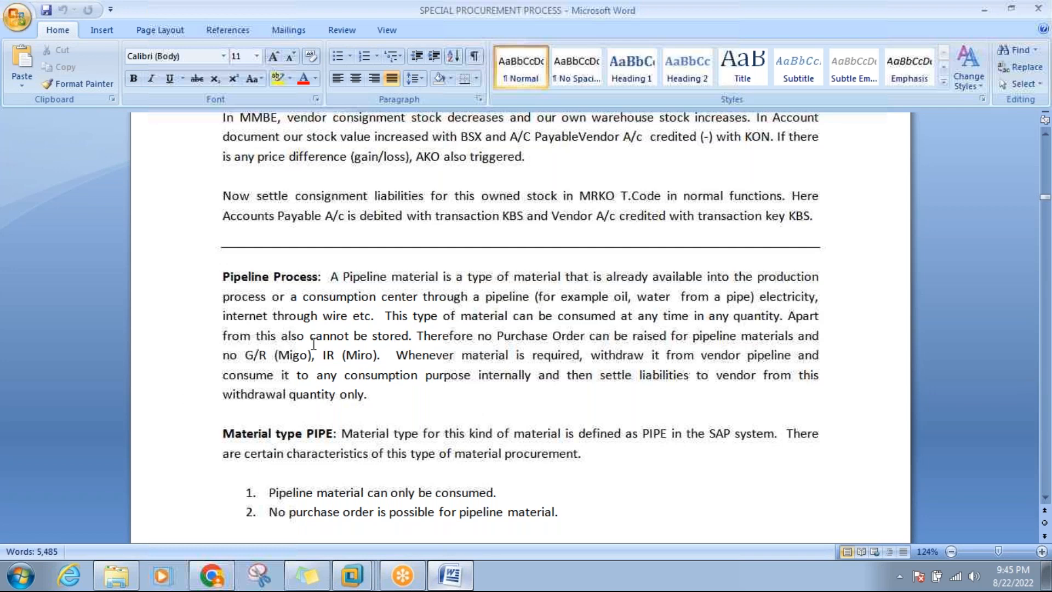
left_click(358, 353)
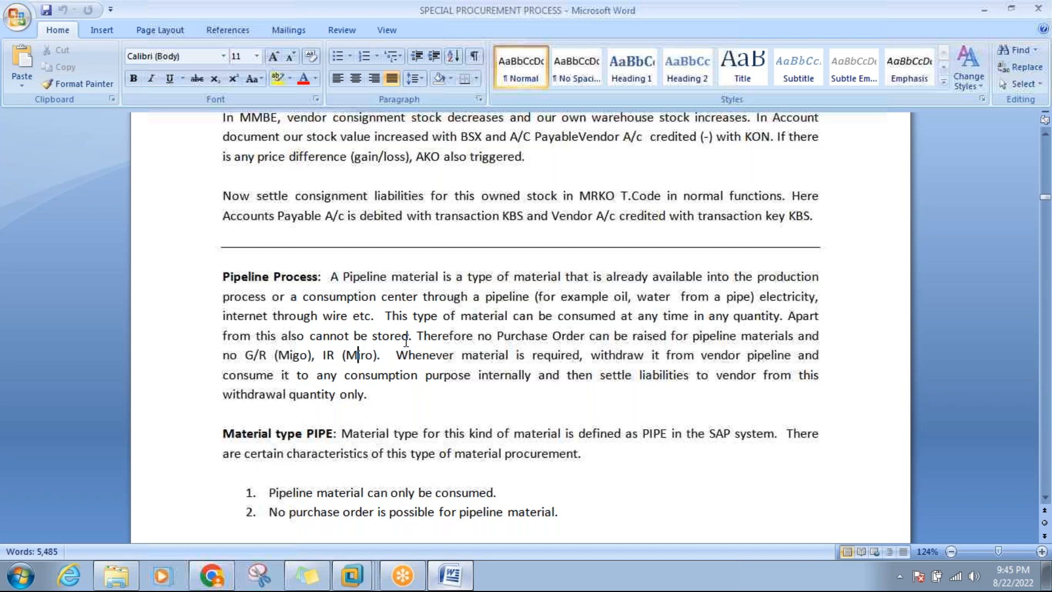
left_click(522, 336)
left_click(534, 353)
left_click_drag(1045, 498, 1045, 498)
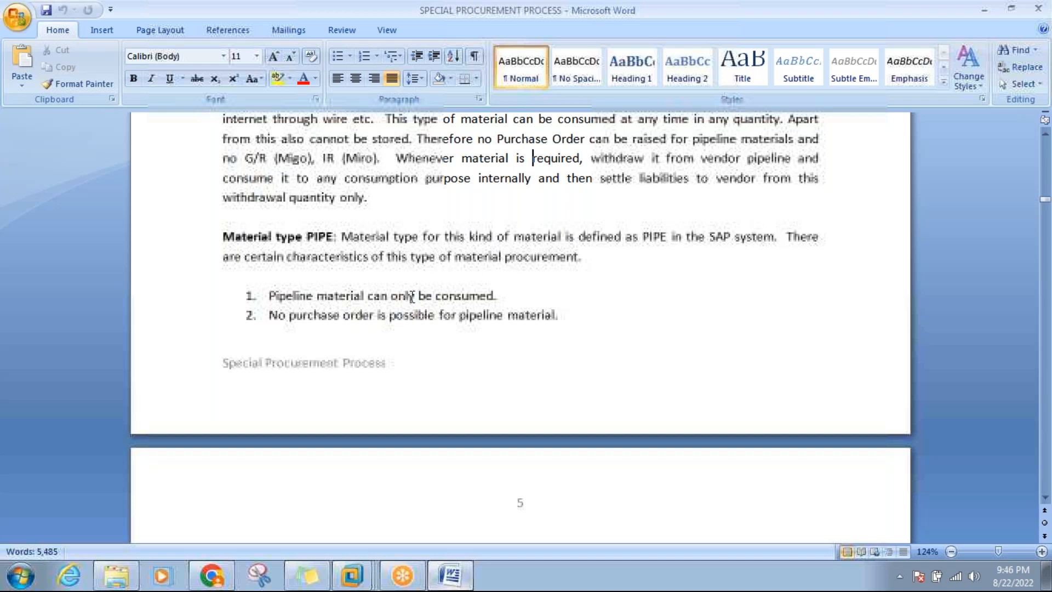
Add a full stop after list item 1, then scroll to the IMG Settings notes on page 5.
left_click(494, 296)
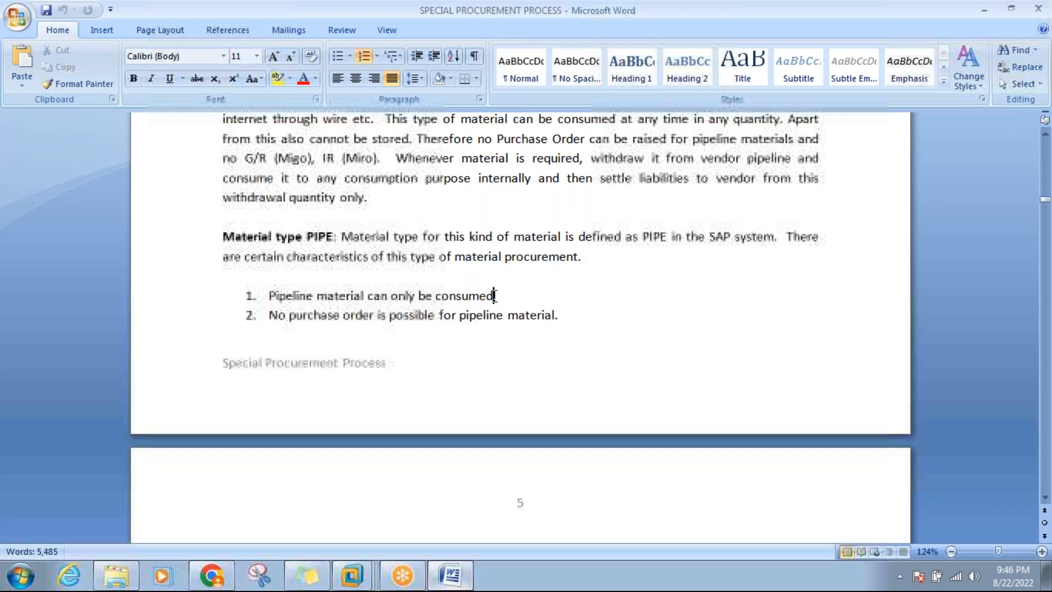
type(".")
left_click(1044, 497)
left_click_drag(1044, 496, 1045, 497)
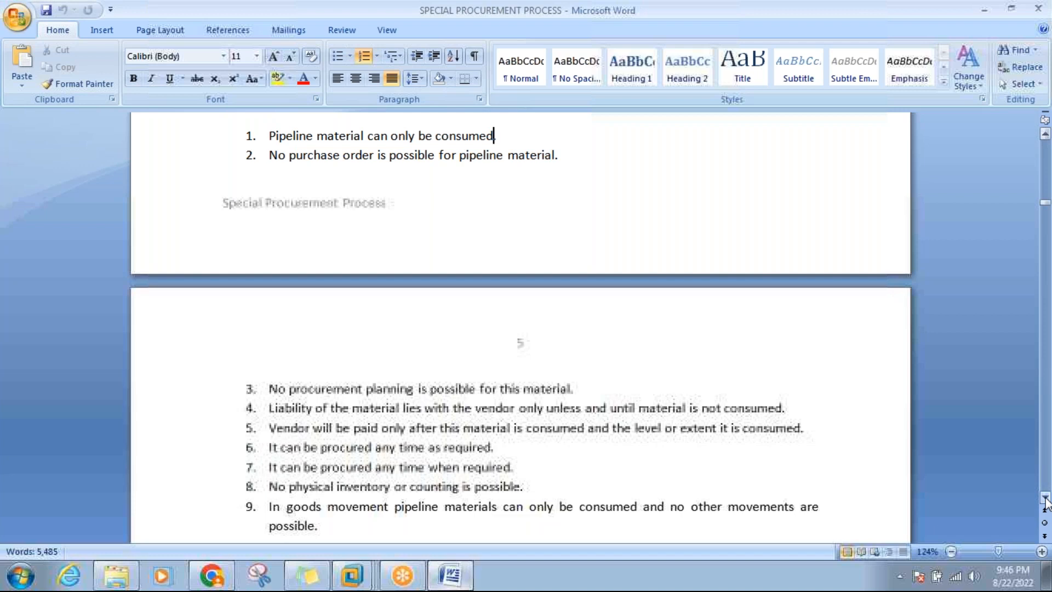
left_click(565, 160)
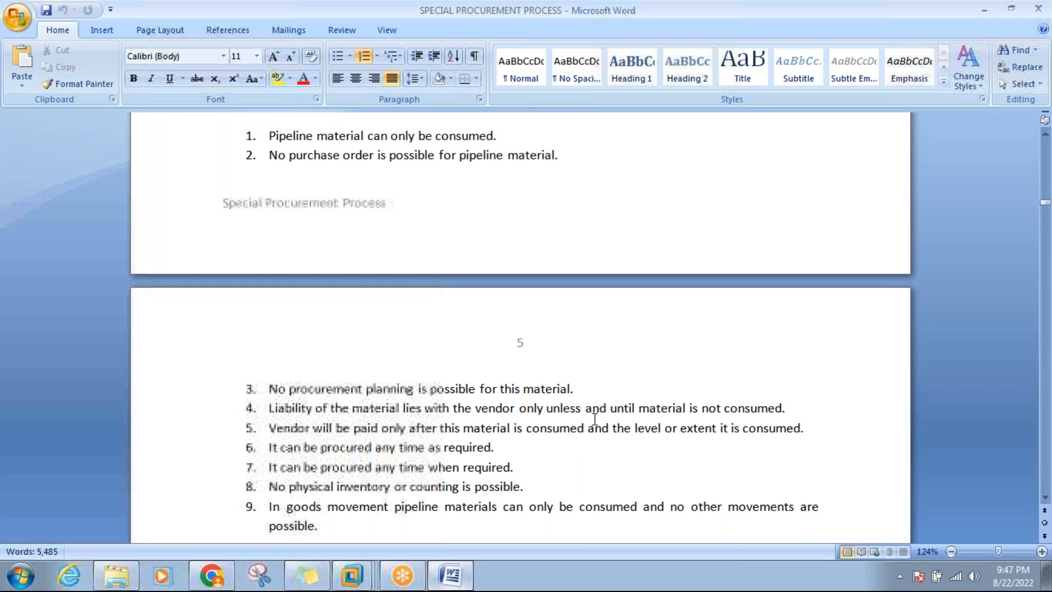
left_click(1047, 497)
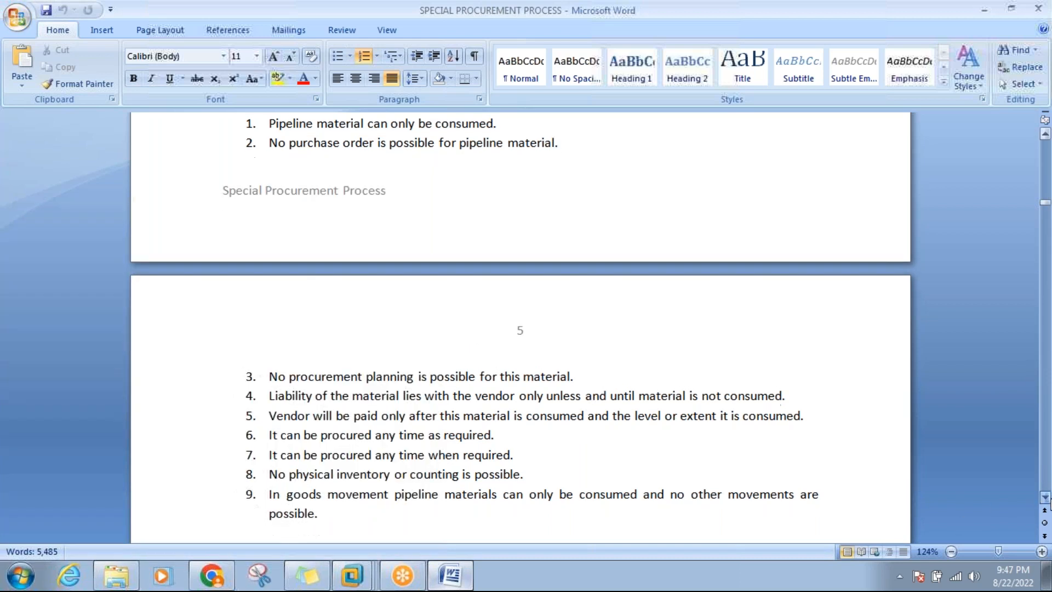
left_click(1045, 498)
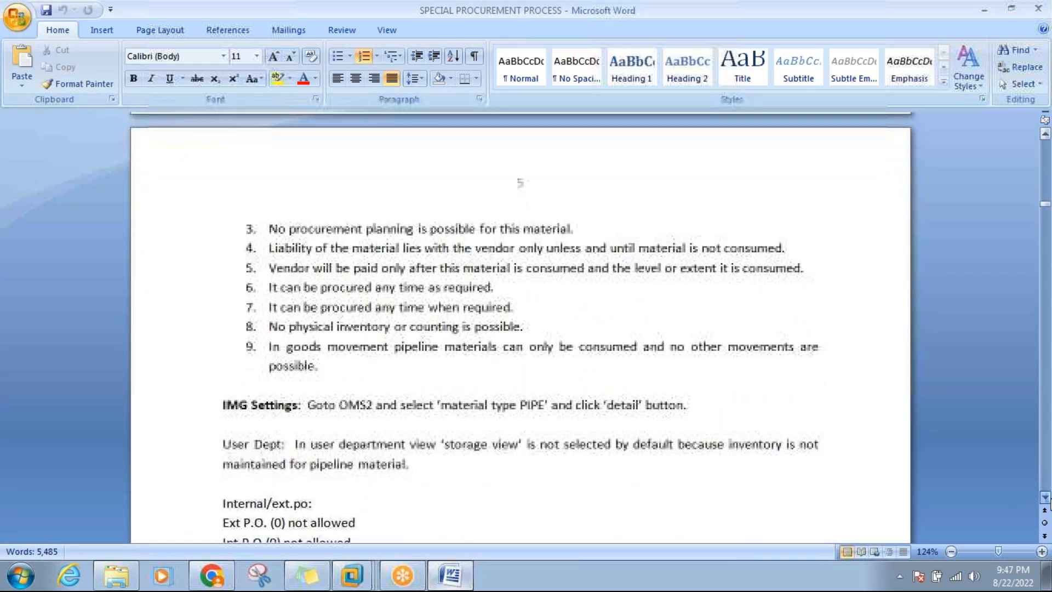
left_click(1045, 498)
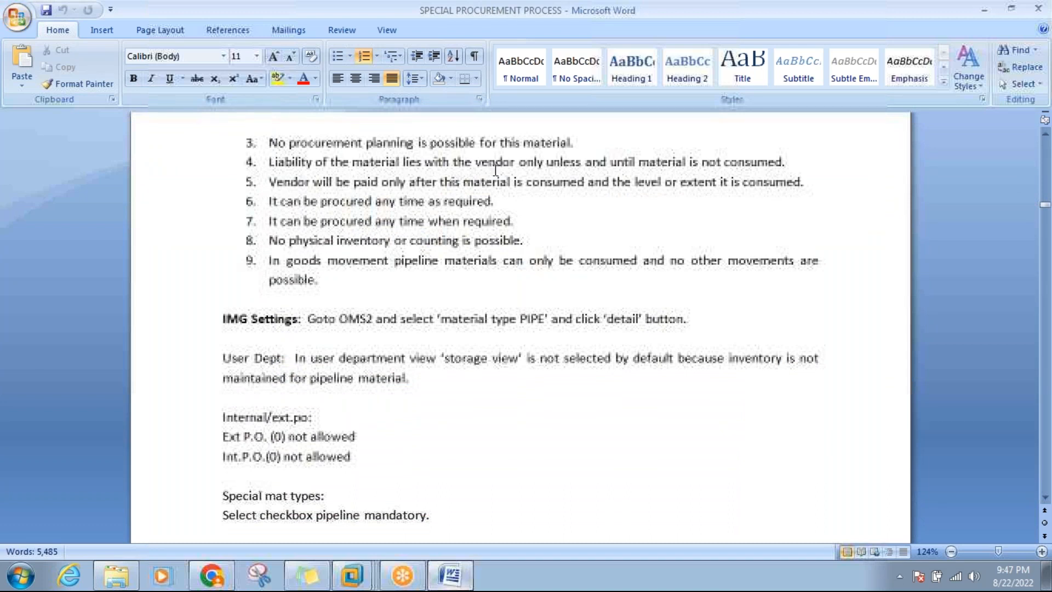
left_click(795, 163)
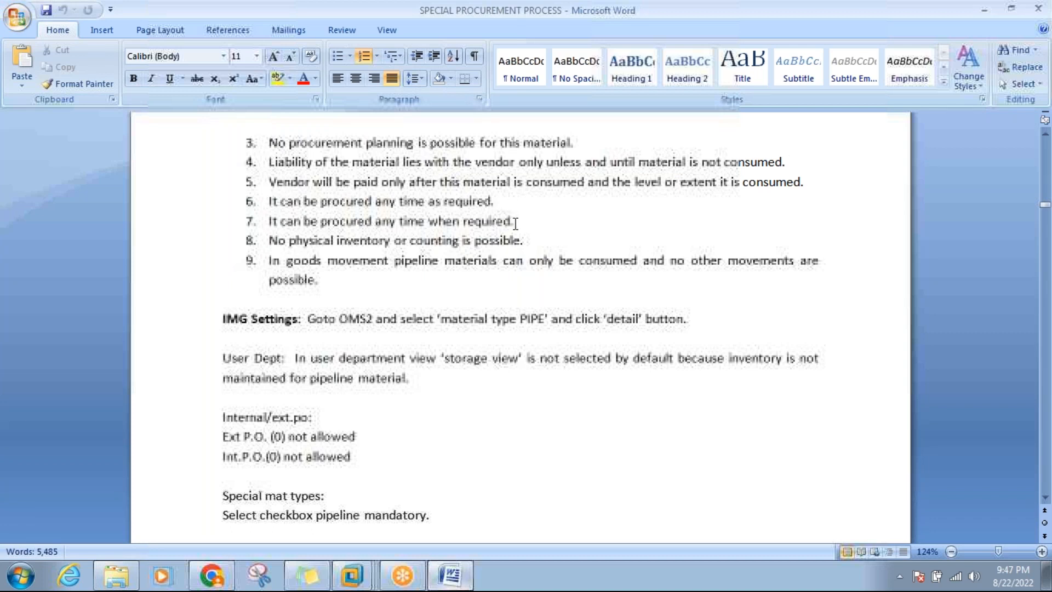
left_click(529, 241)
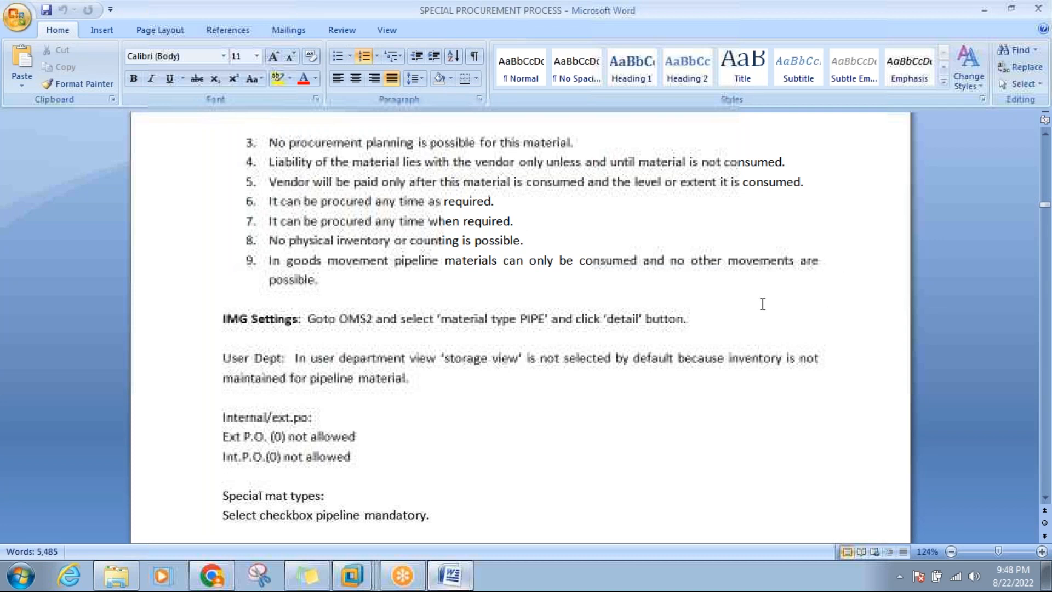
left_click(710, 315)
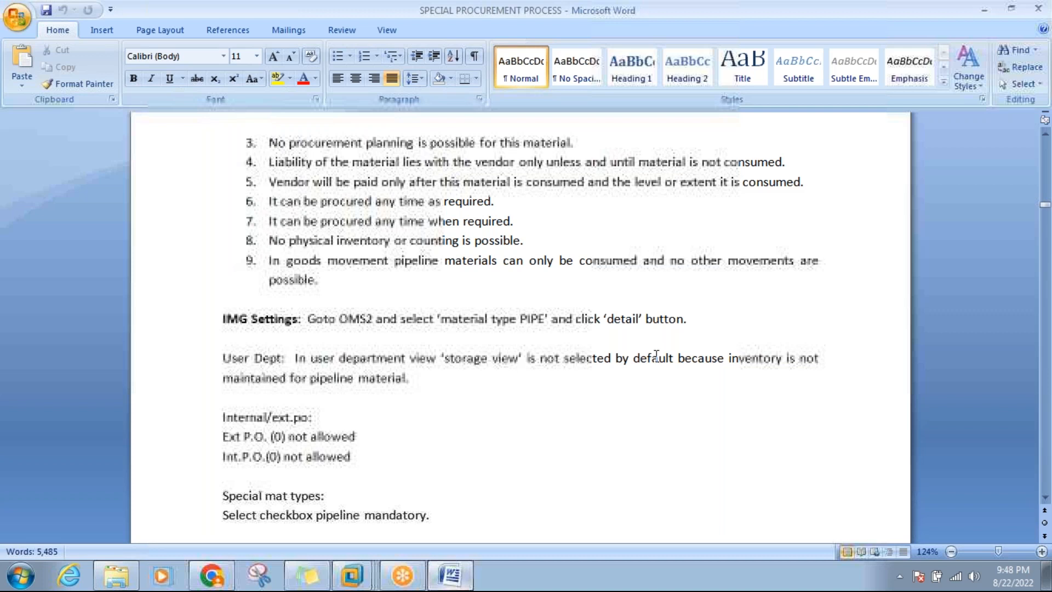
left_click(431, 378)
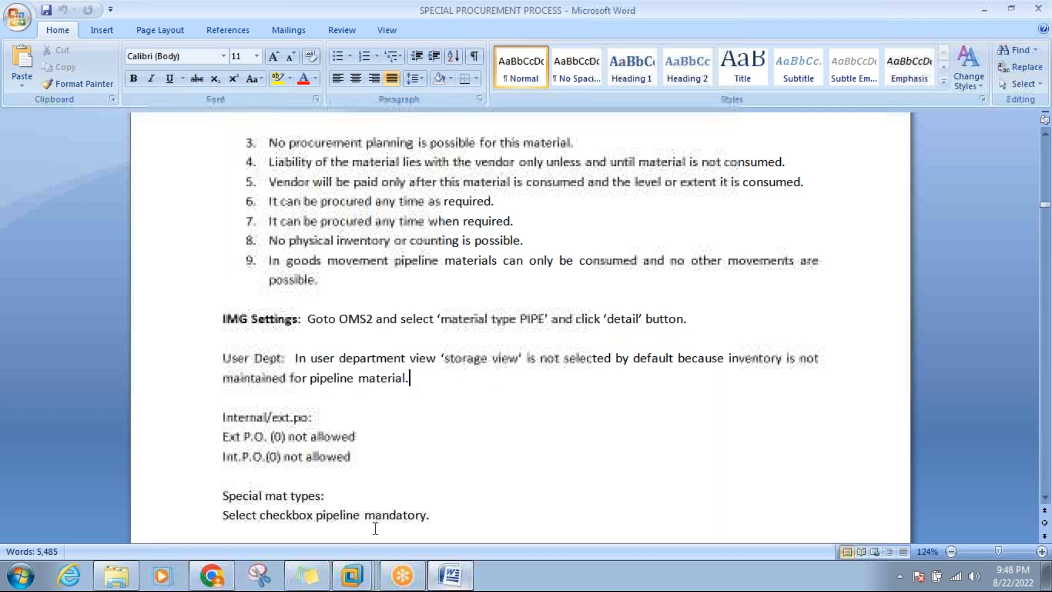
mouse_move(352, 575)
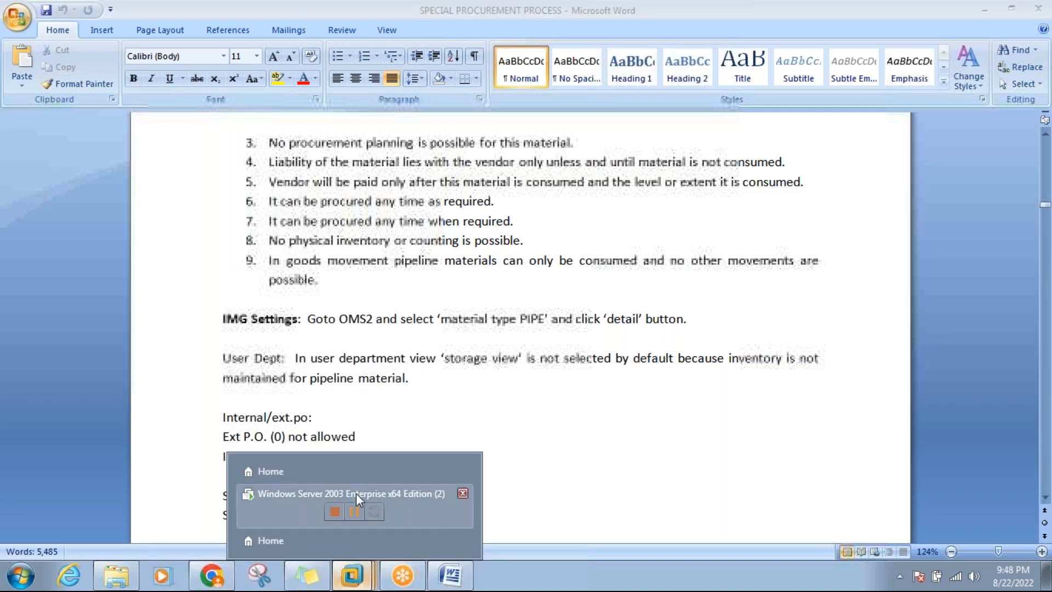
Back in SAP, leave Create Material and run transaction mm03 from the command field.
left_click(356, 493)
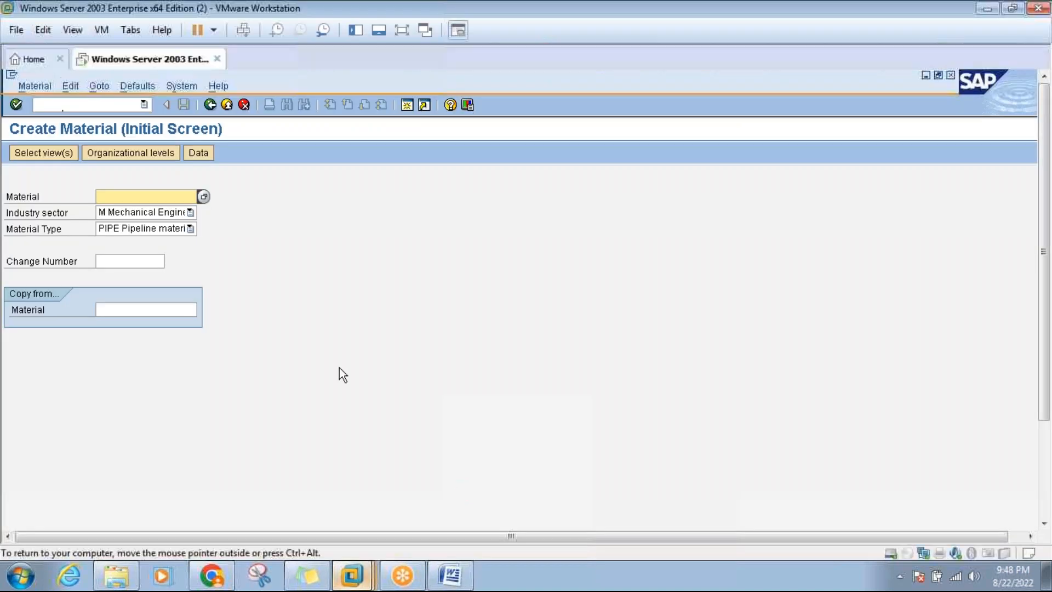
left_click(230, 108)
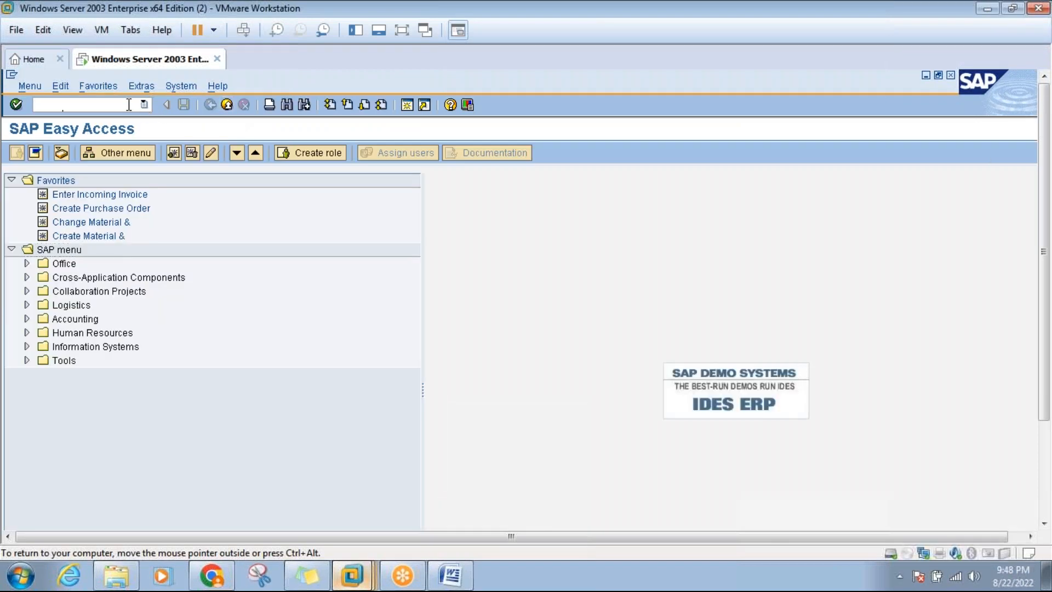
type("mm03")
key("Return")
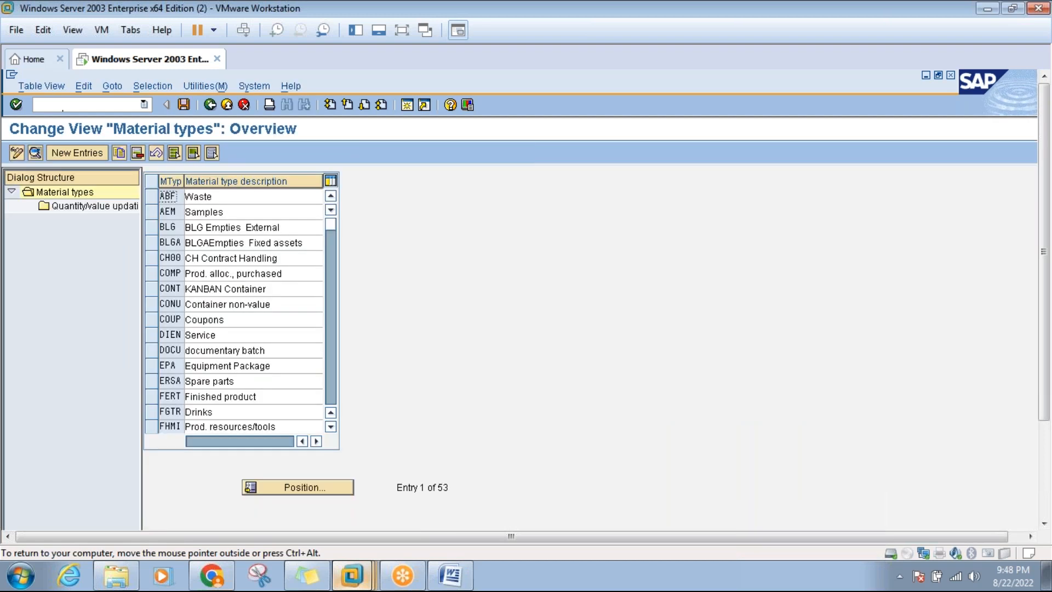
Position the material type list on PIPE and open its Quantity/value updating settings.
left_click(310, 486)
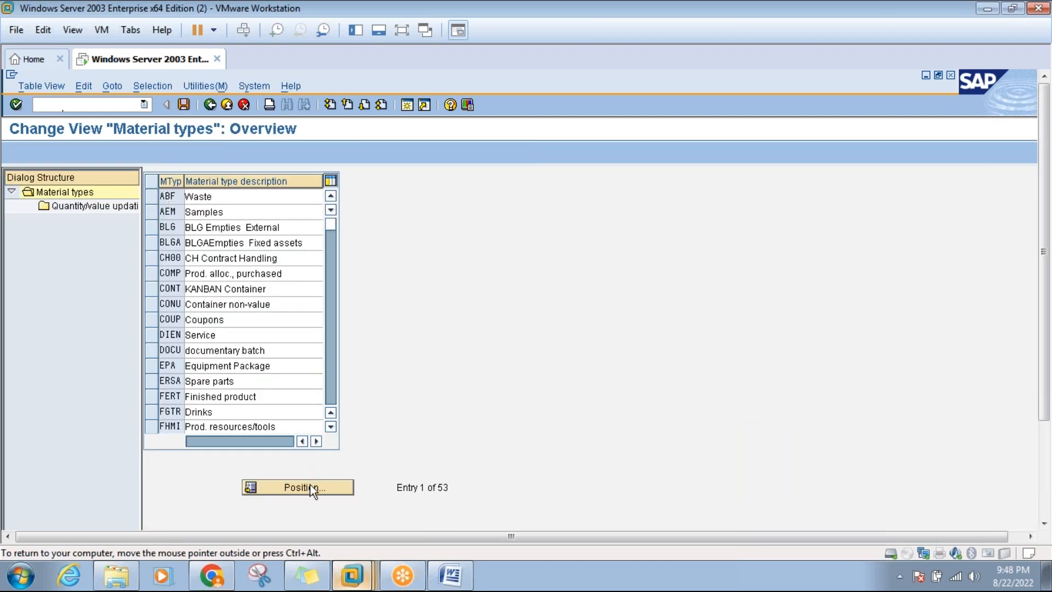
type("PIPE")
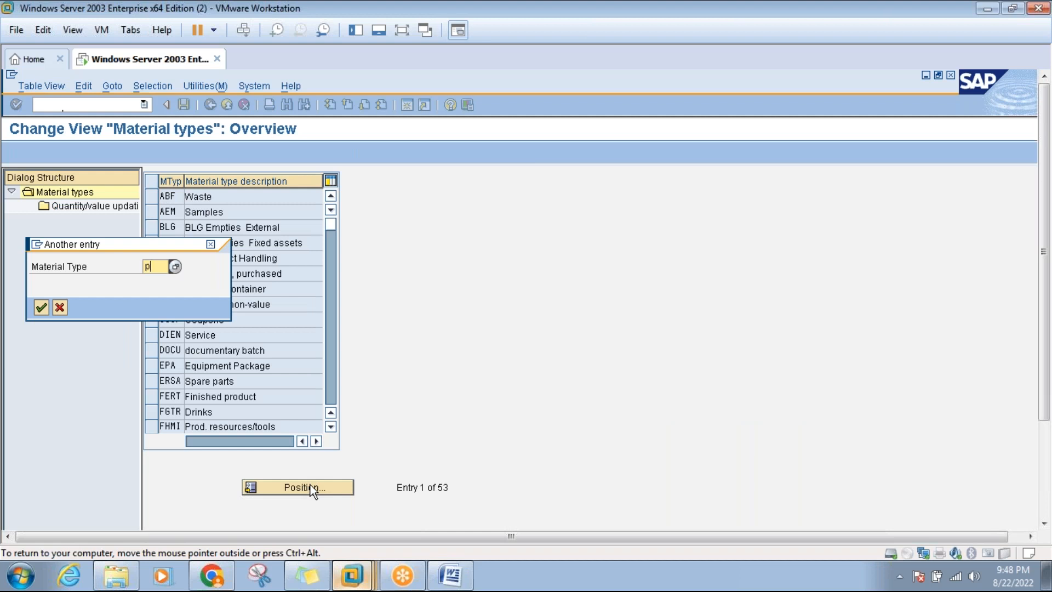
key("Return")
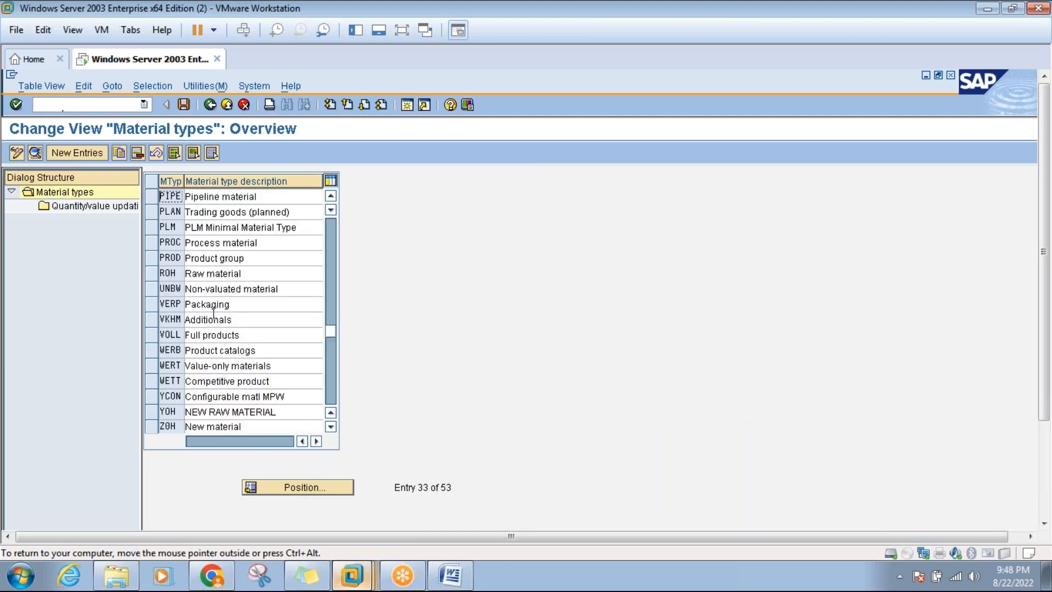
left_click(149, 196)
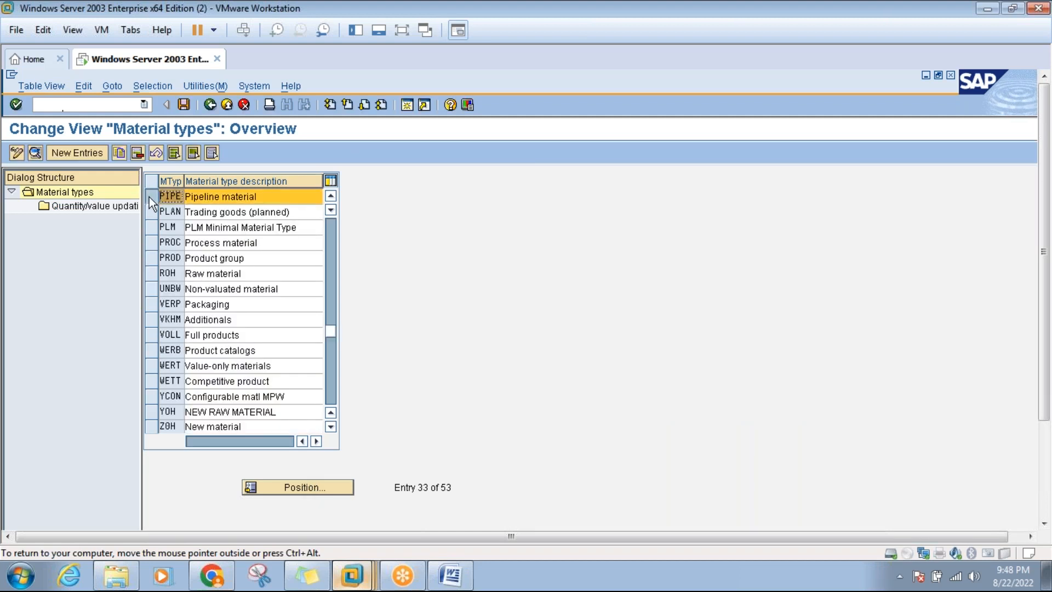
double_click(85, 208)
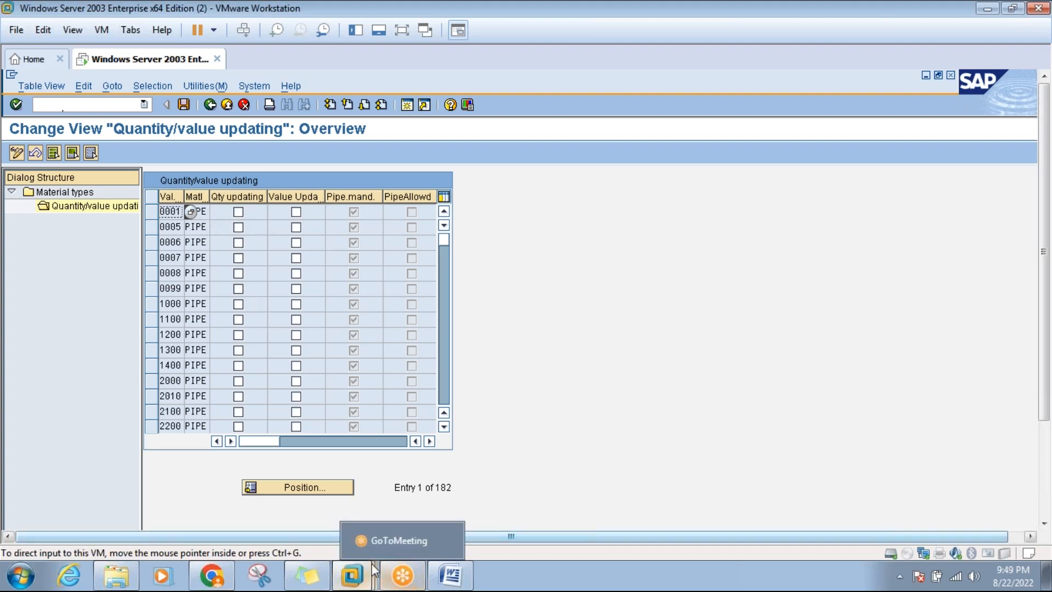
Run MM01 again for PIPE and continue past the view selection to the plant prompt.
left_click(437, 578)
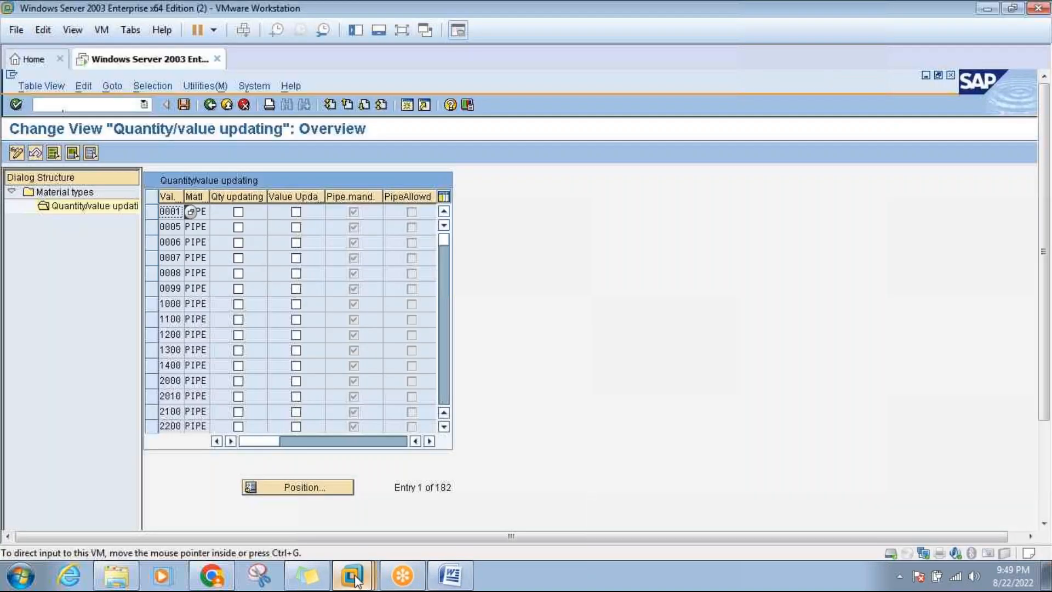
mouse_move(371, 578)
left_click(337, 491)
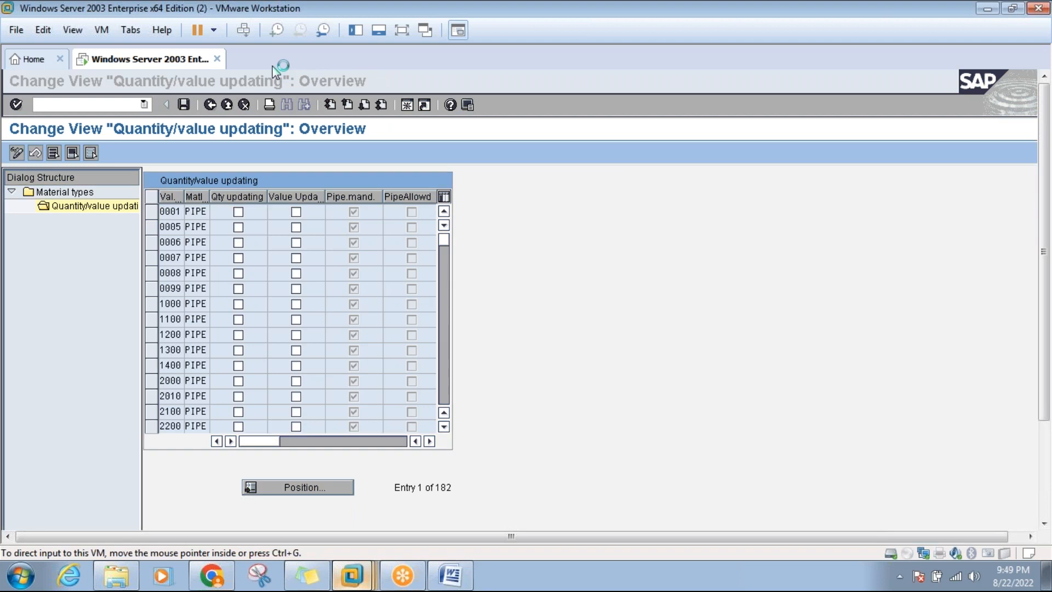
type("mm01")
key("Return")
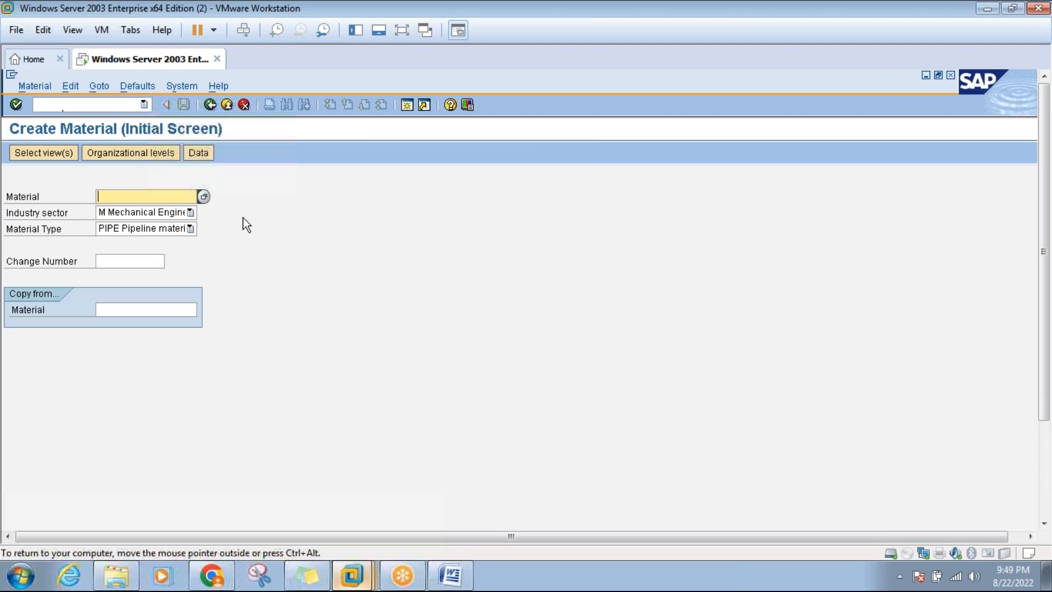
key("Return")
left_click(281, 438)
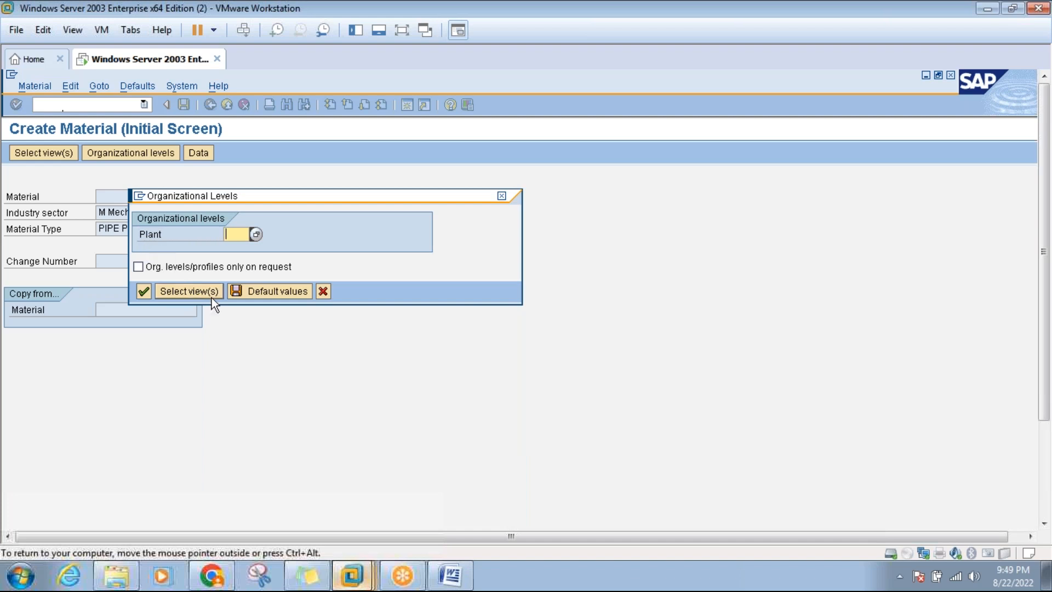
left_click(454, 585)
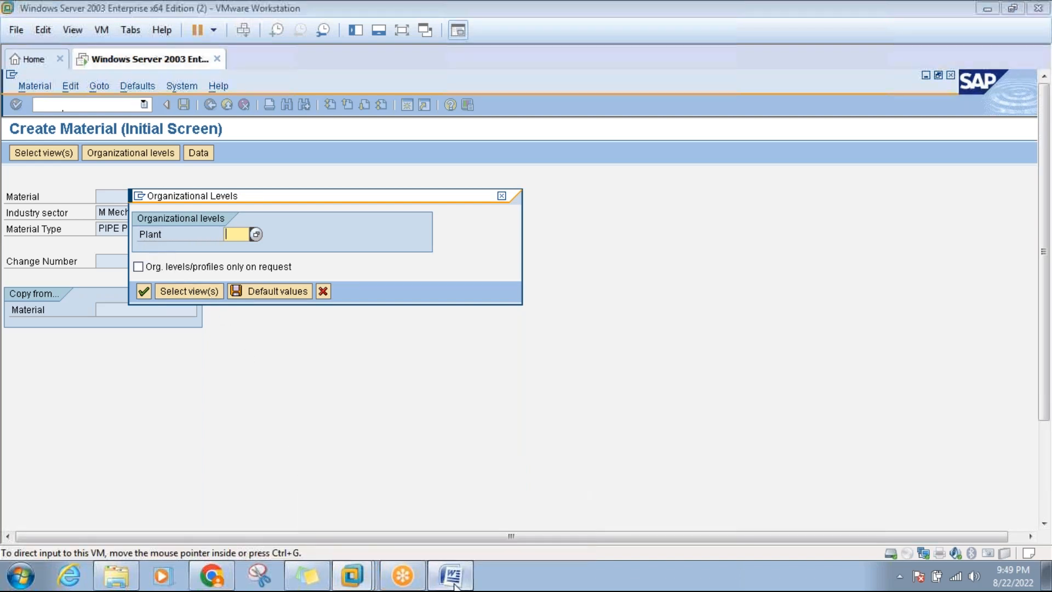
left_click(357, 574)
mouse_move(358, 573)
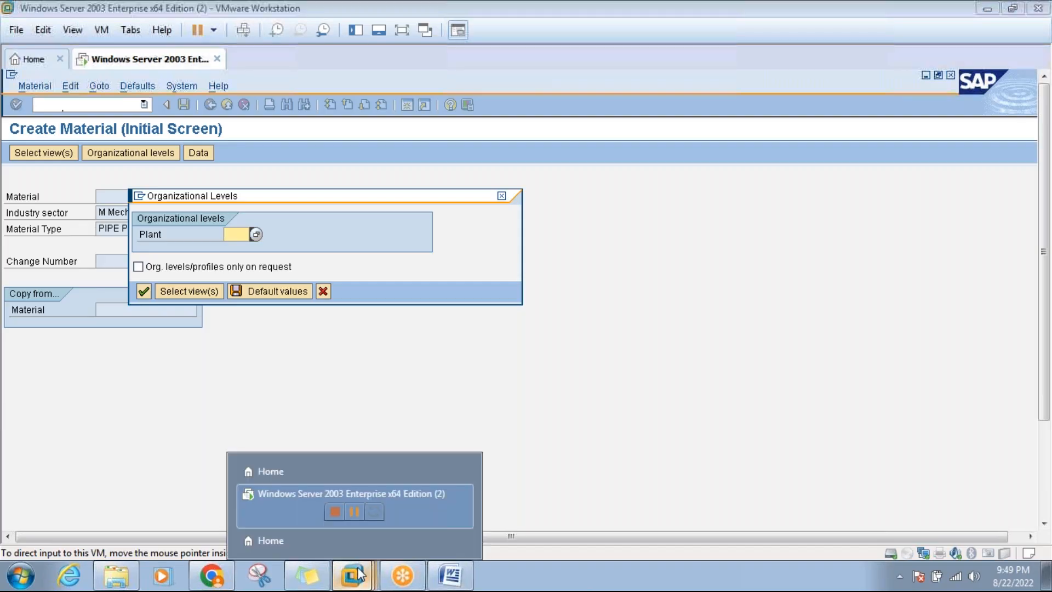
left_click(358, 491)
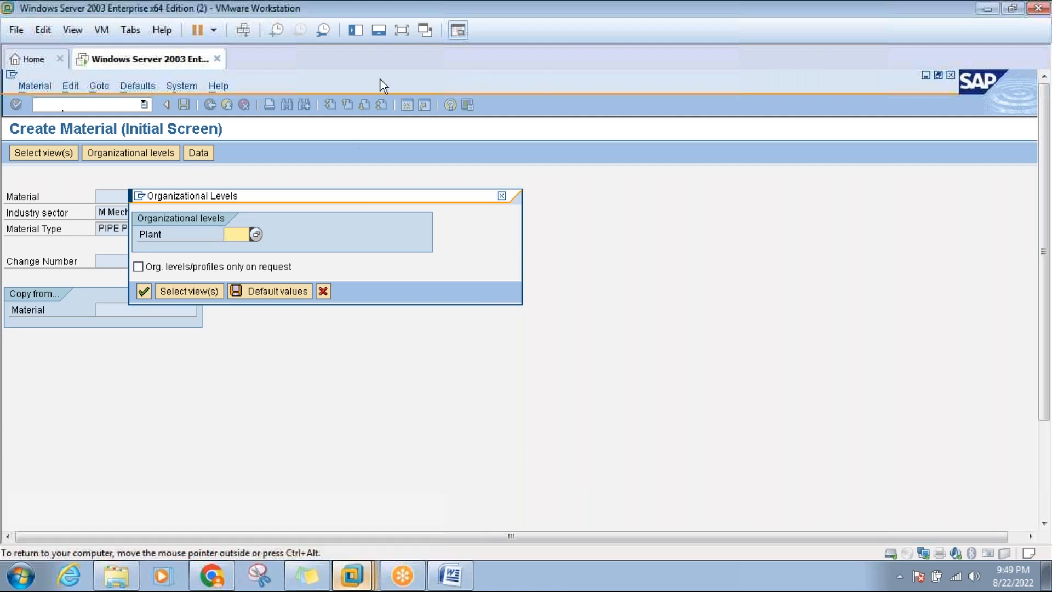
left_click(400, 30)
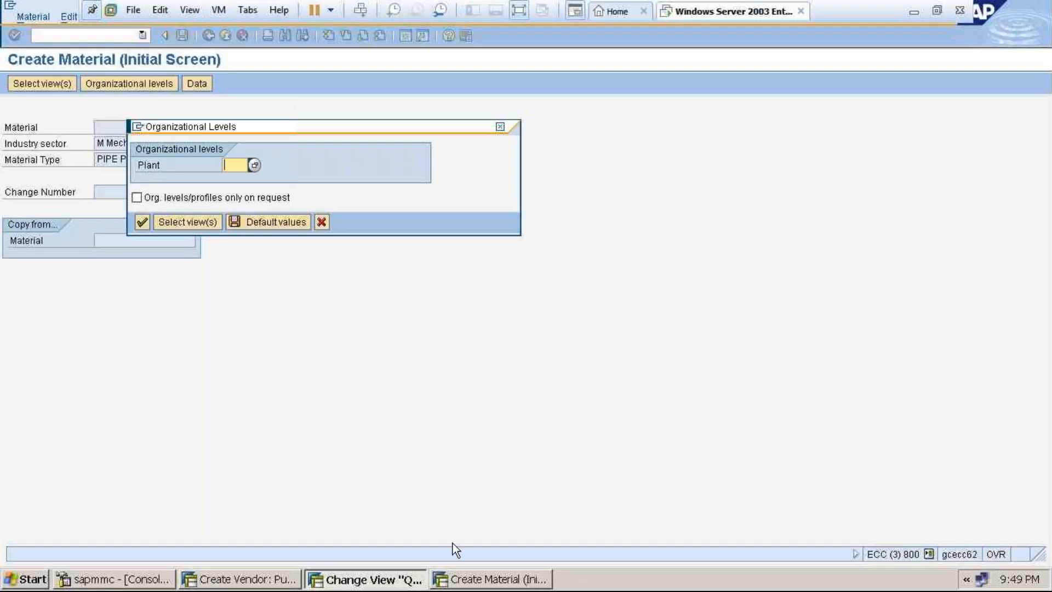
left_click(459, 581)
Switch to the material type configuration window and back out to the SAP main menu.
left_click(392, 578)
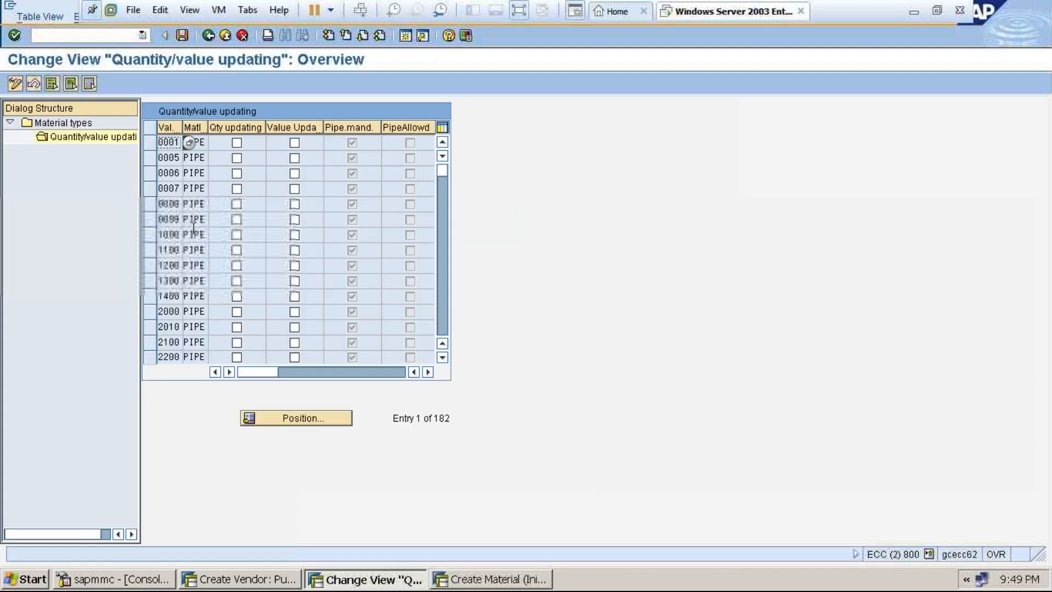
left_click(208, 35)
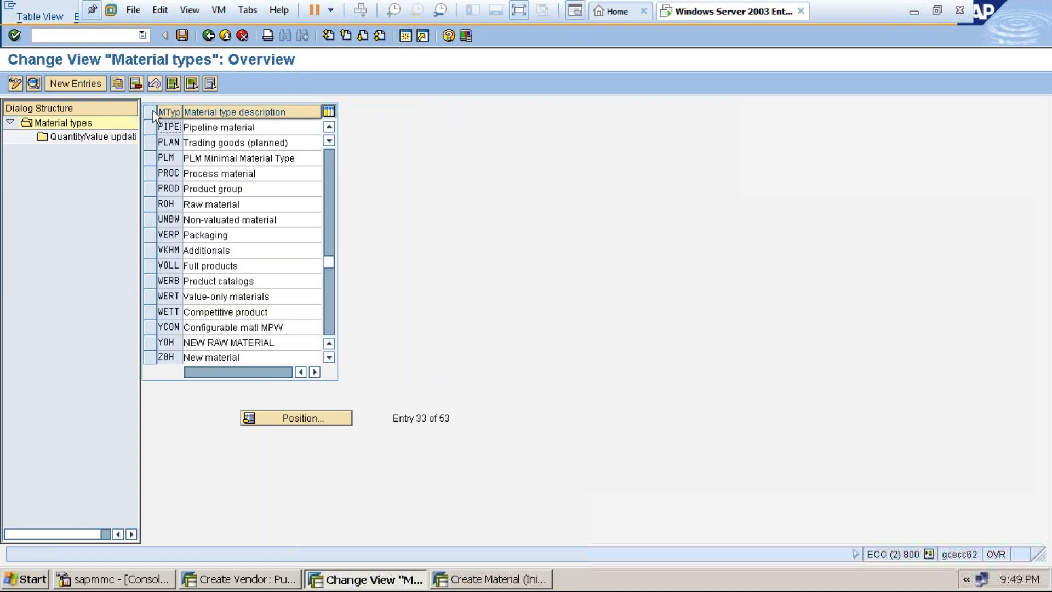
left_click(149, 126)
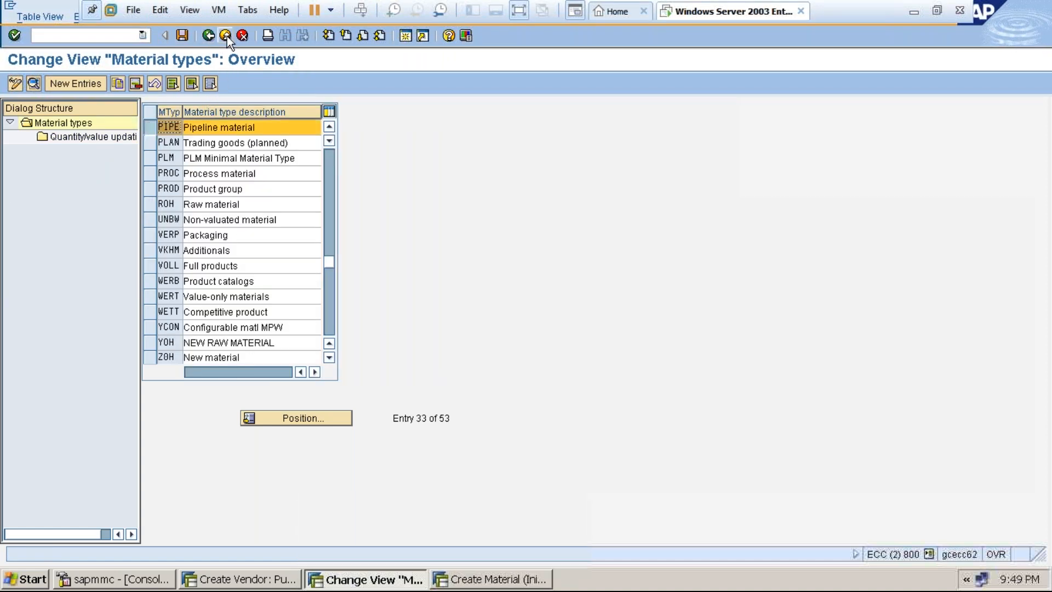
left_click(208, 35)
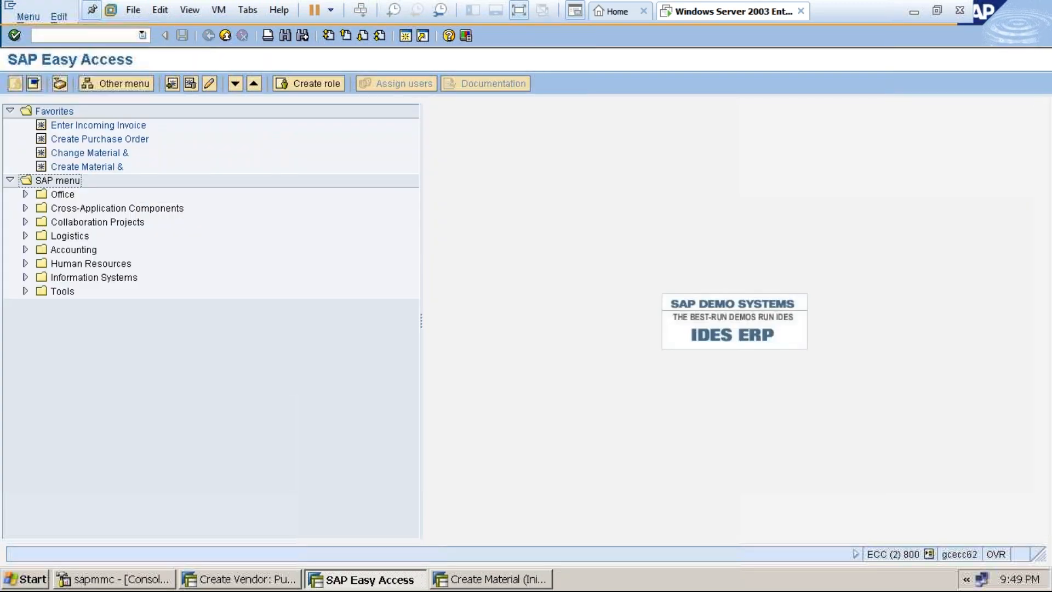
Run OMS2, position the list on PIPE and open its material type details.
type("oms2")
key("Return")
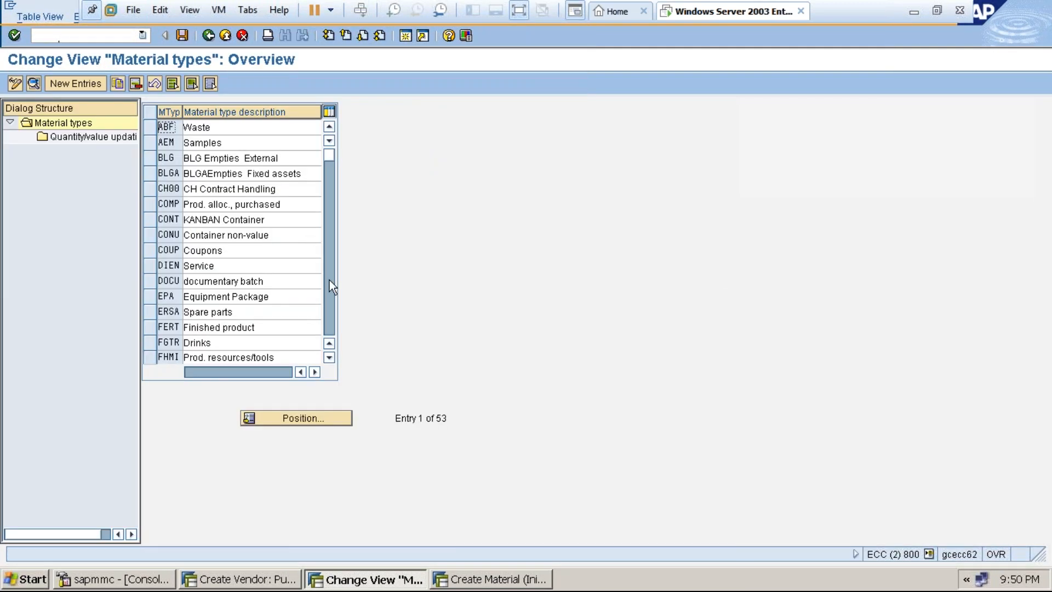
left_click(317, 417)
type("pipe")
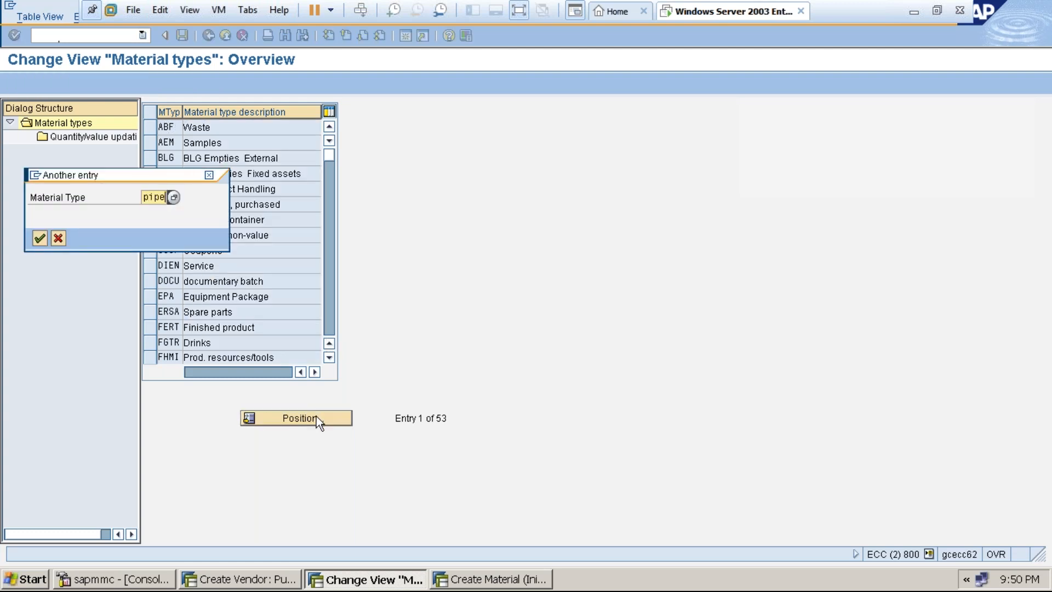
key("Return")
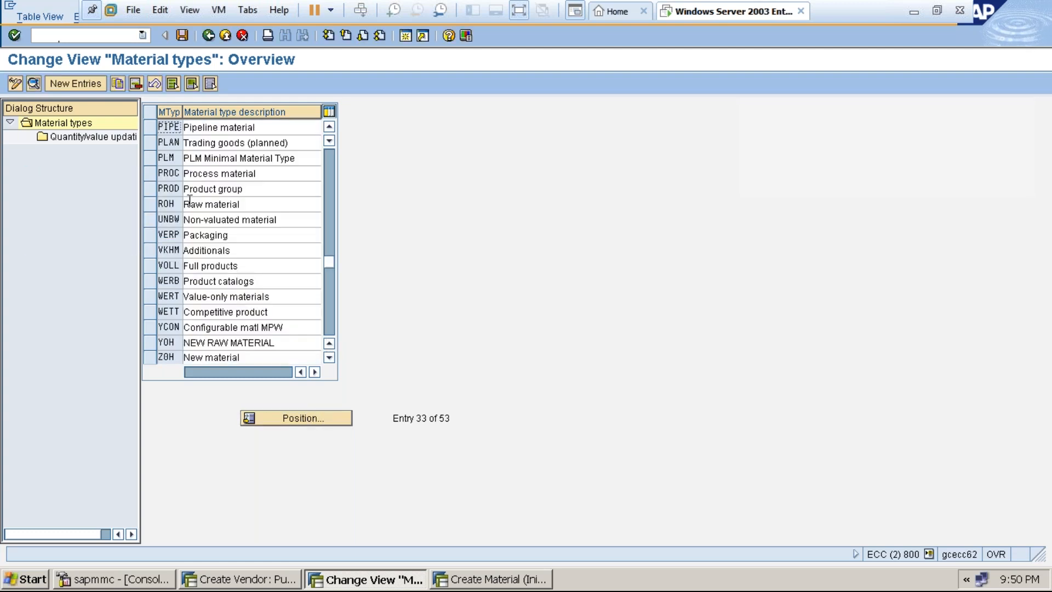
left_click(151, 127)
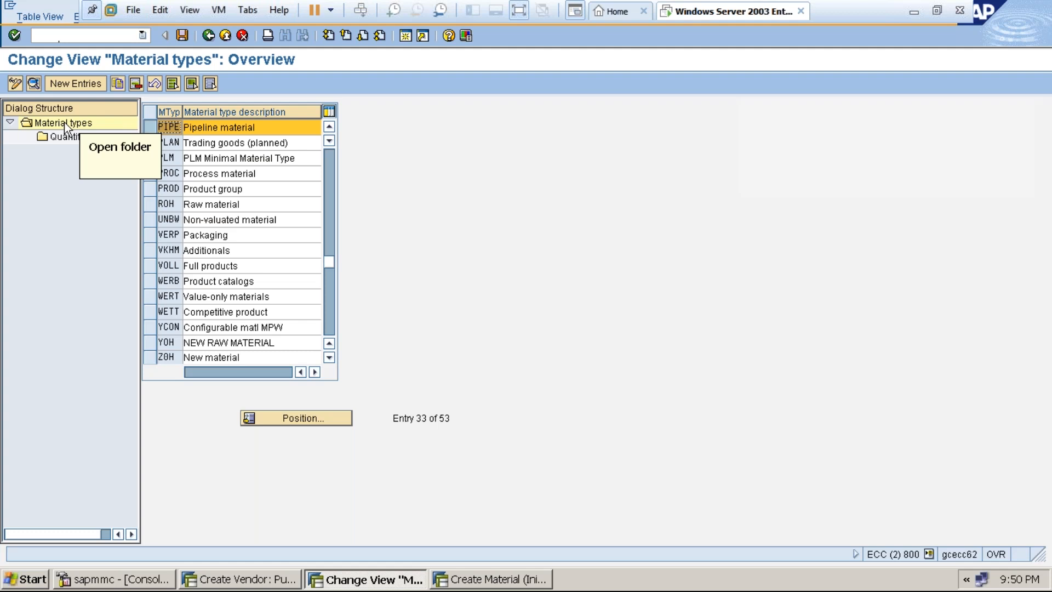
left_click(33, 84)
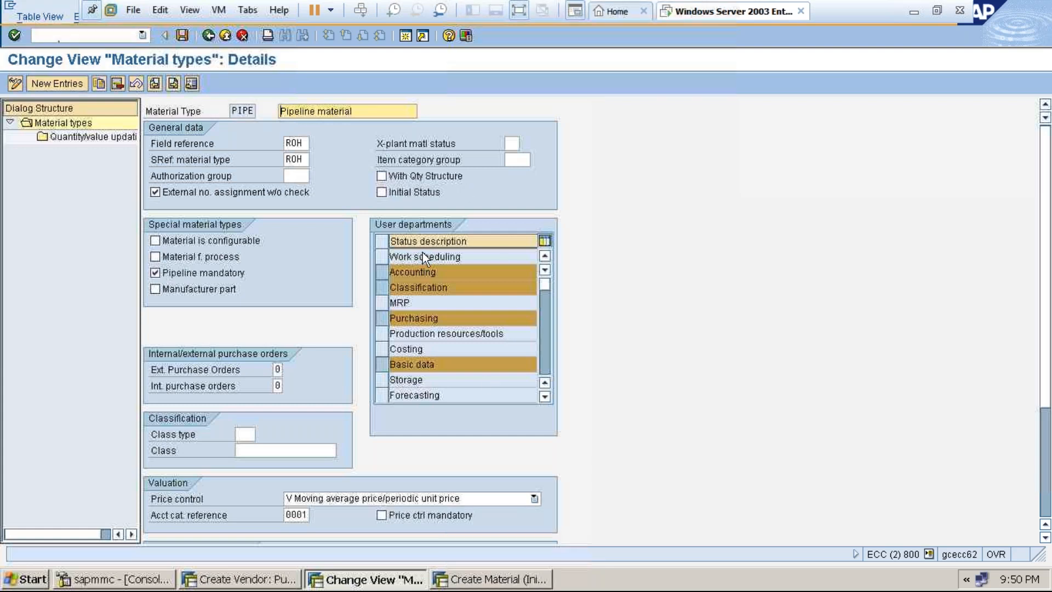
Review the Ext. and Int. purchase order option lists, leaving both values at 0.
left_click(544, 357)
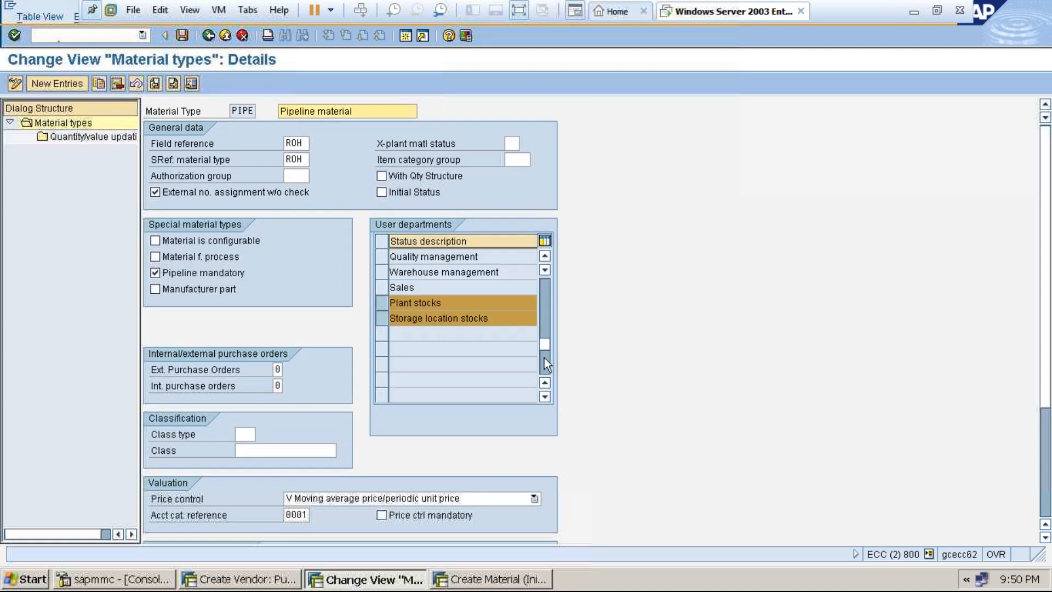
left_click(546, 295)
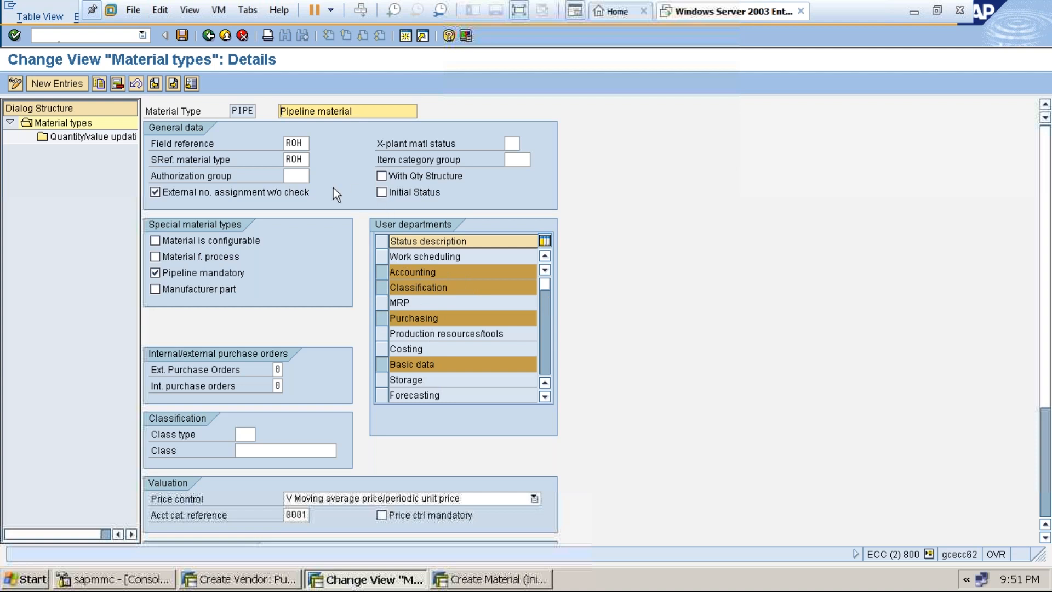
left_click(278, 369)
left_click(290, 370)
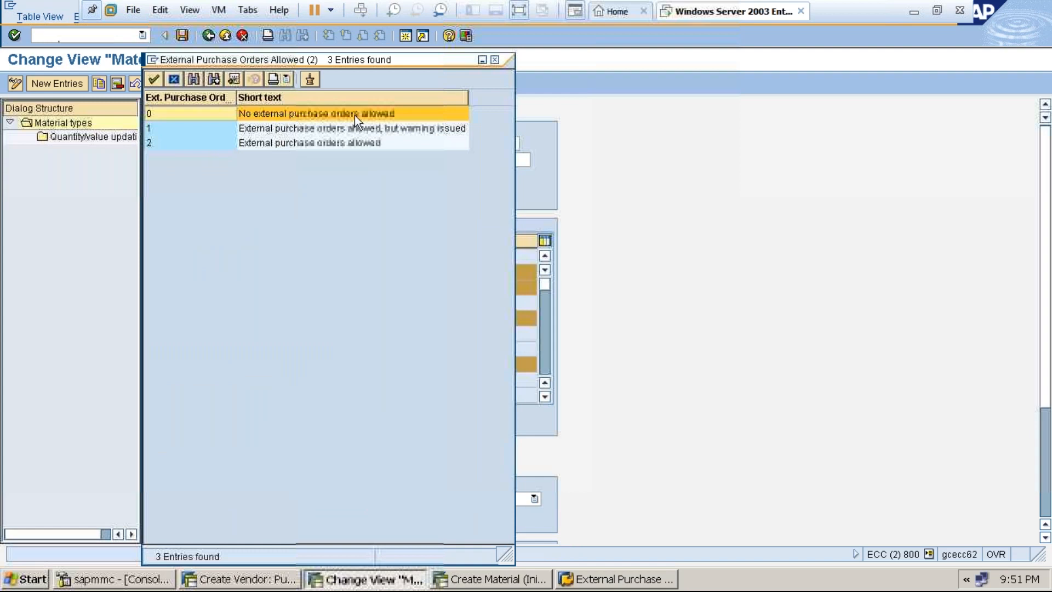
left_click(496, 59)
left_click(277, 386)
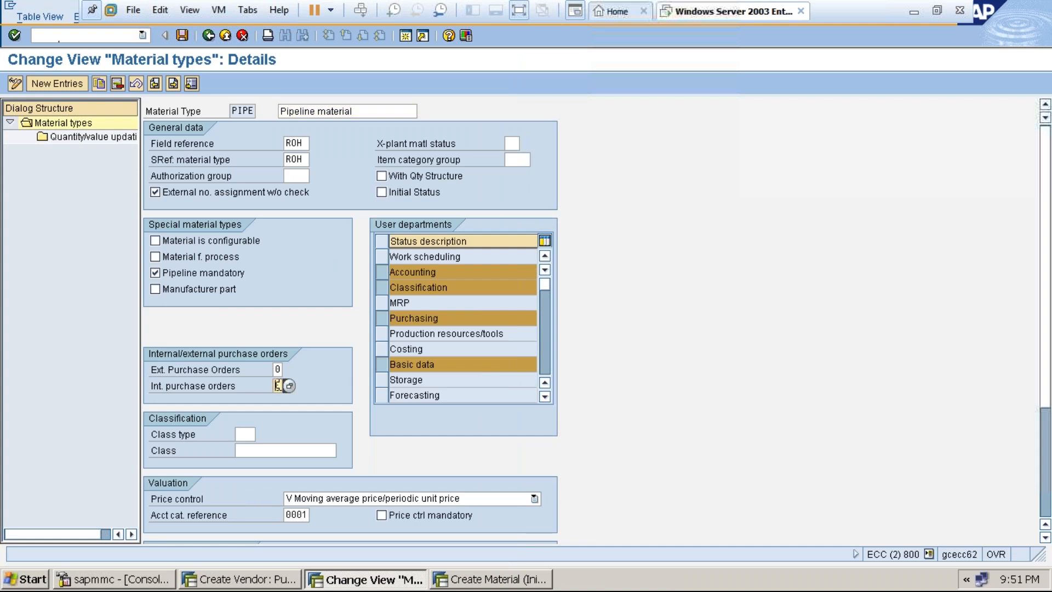
left_click(289, 386)
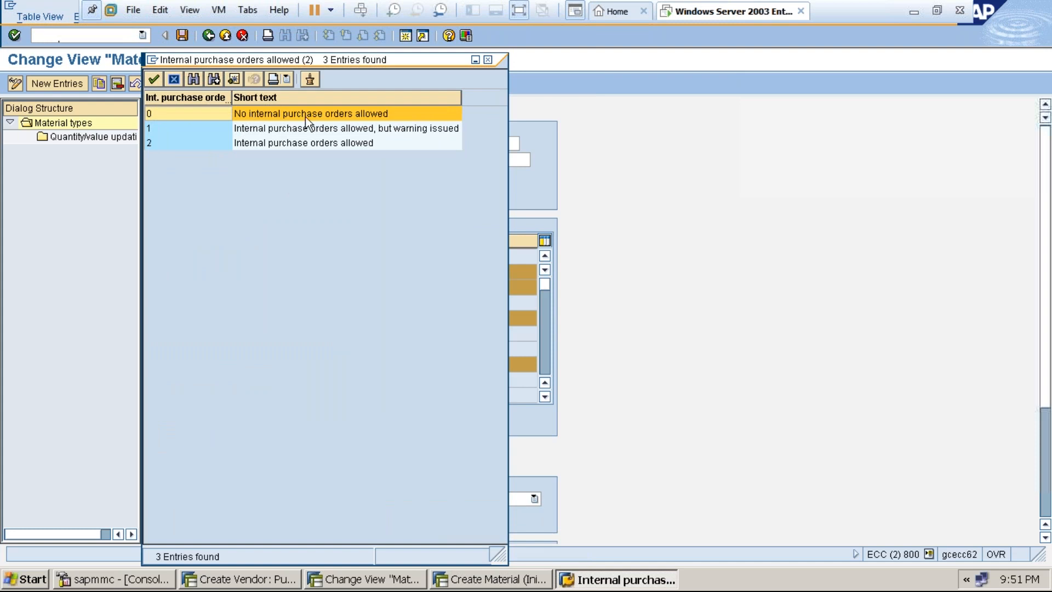
left_click(488, 59)
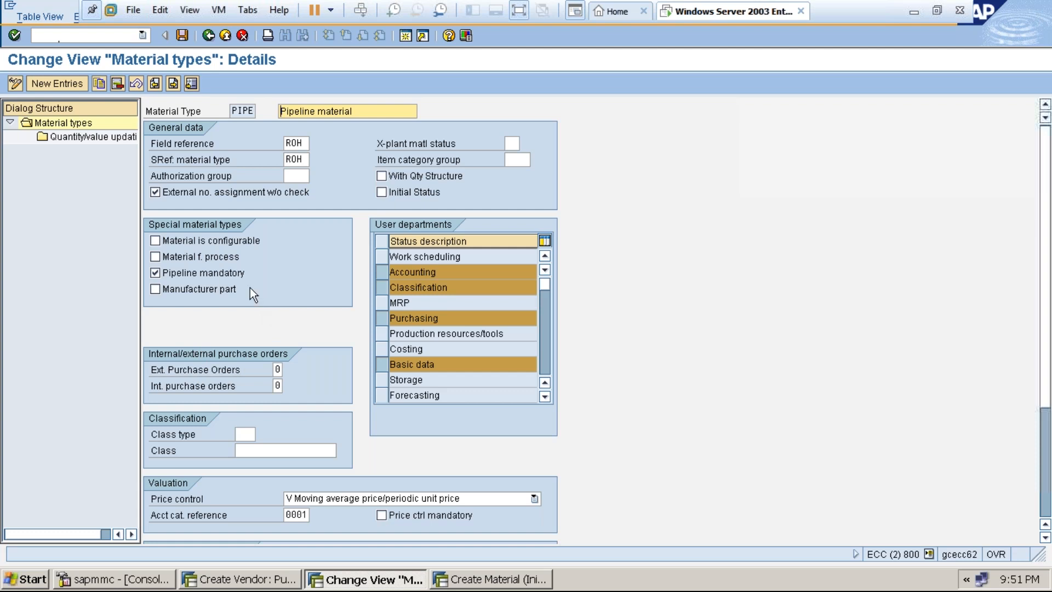
Set Pipeline mandatory on and recheck both purchase order fields at 0.
left_click(154, 273)
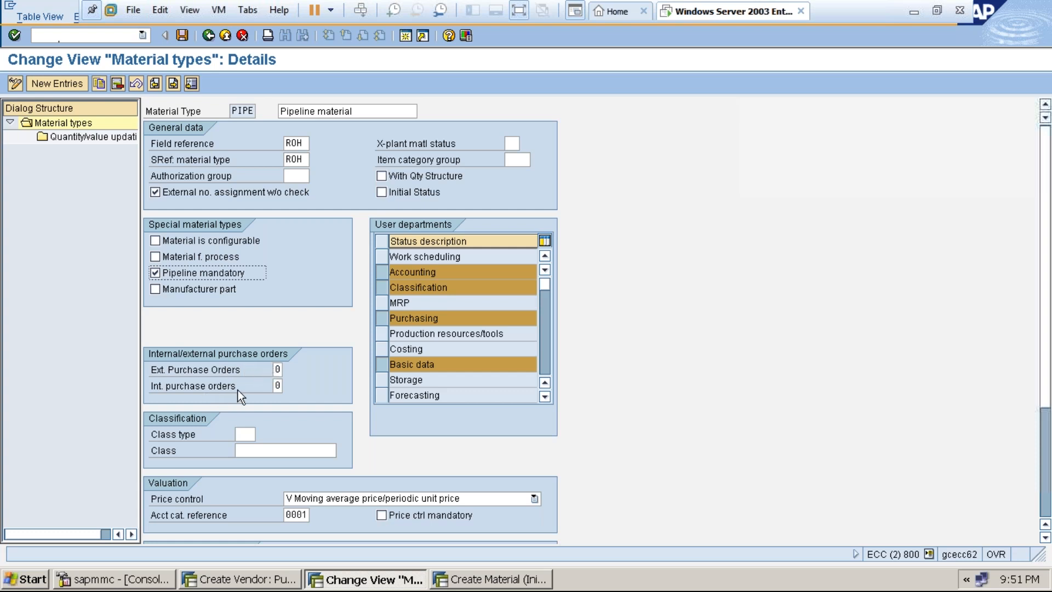
left_click(275, 386)
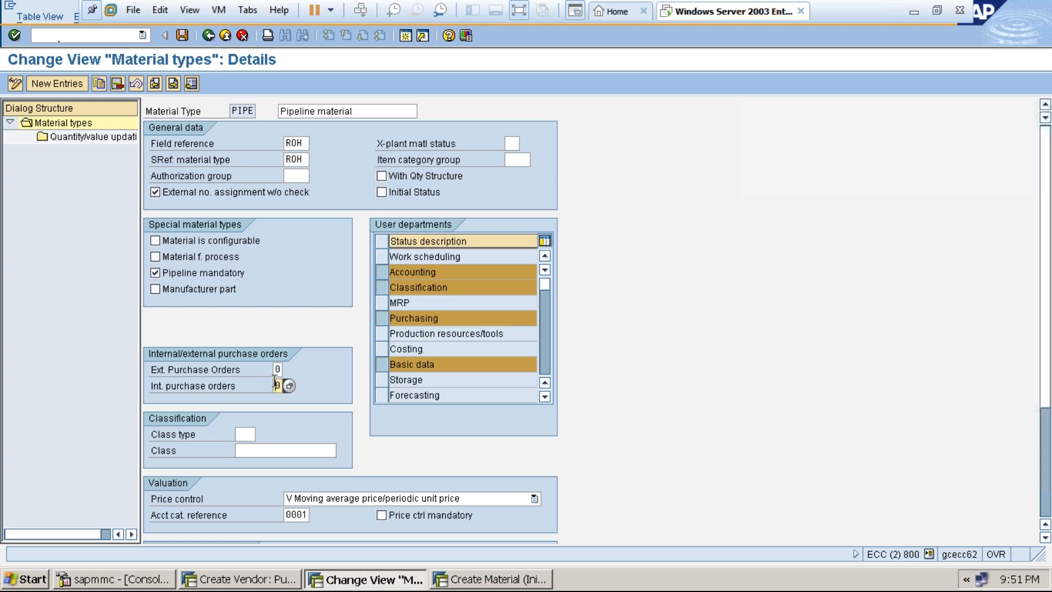
left_click(276, 370)
left_click(277, 385)
In the Create Material session, dismiss the plant prompt to see the selected views, then exit full screen.
left_click(464, 580)
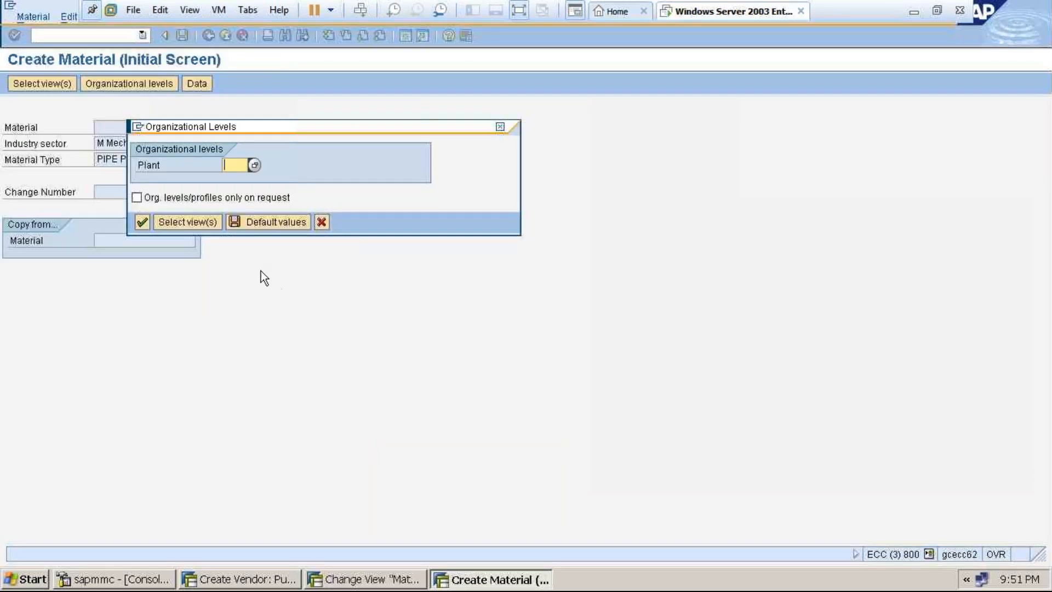
left_click(501, 127)
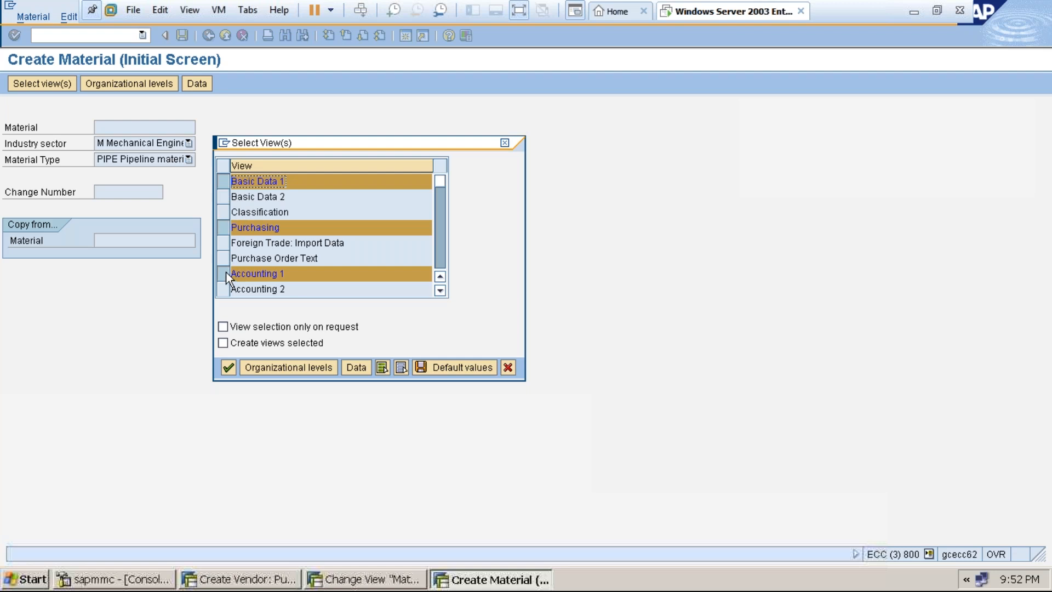
left_click(438, 255)
left_click(436, 187)
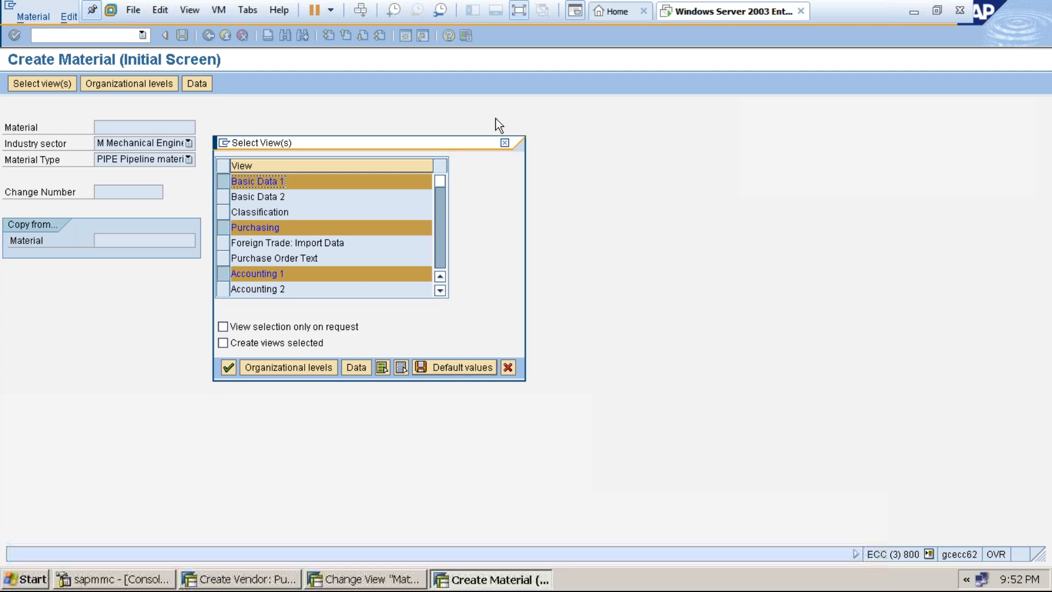
left_click(527, 10)
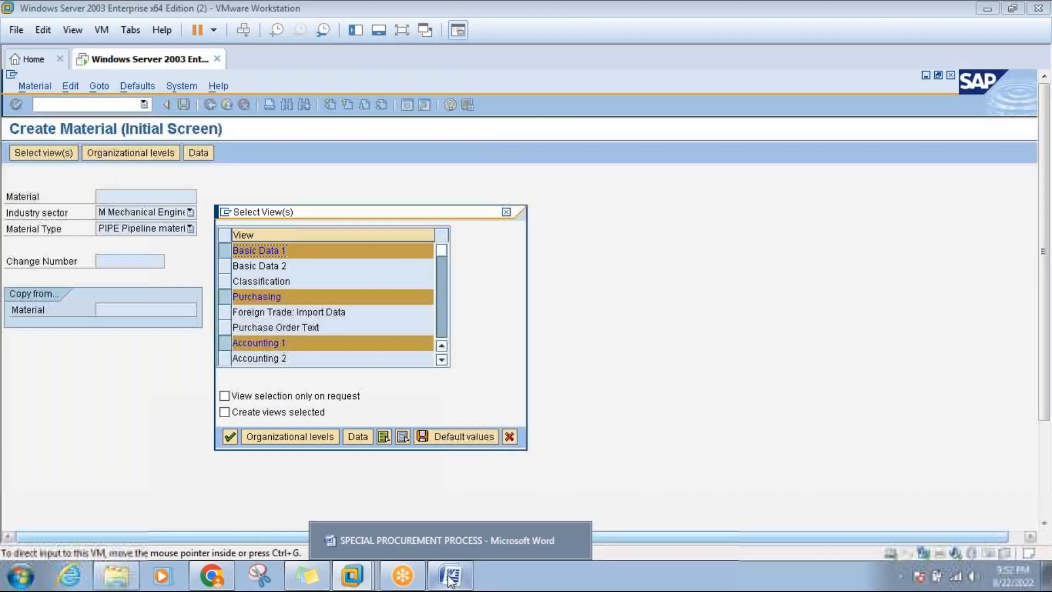
Briefly show the Word notes, then bring the PIPE material type details window back up.
left_click(450, 578)
left_click(449, 578)
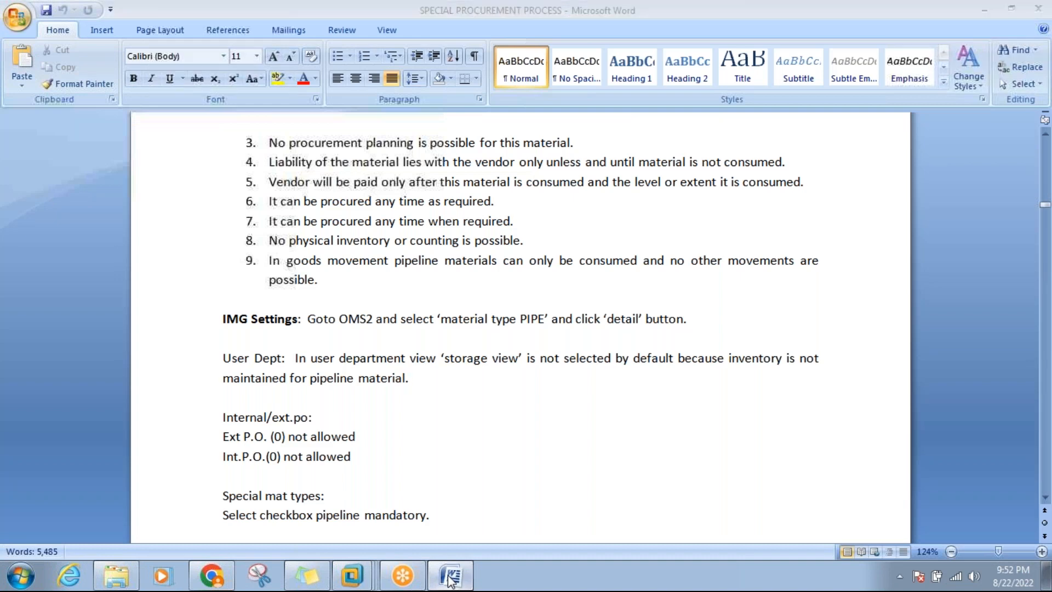
mouse_move(353, 578)
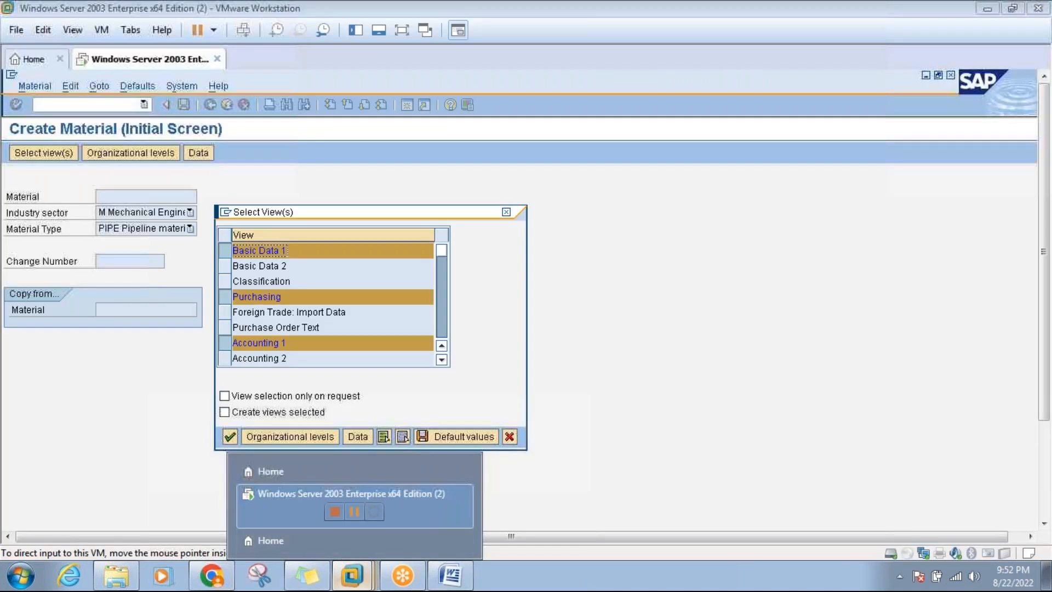
left_click(402, 31)
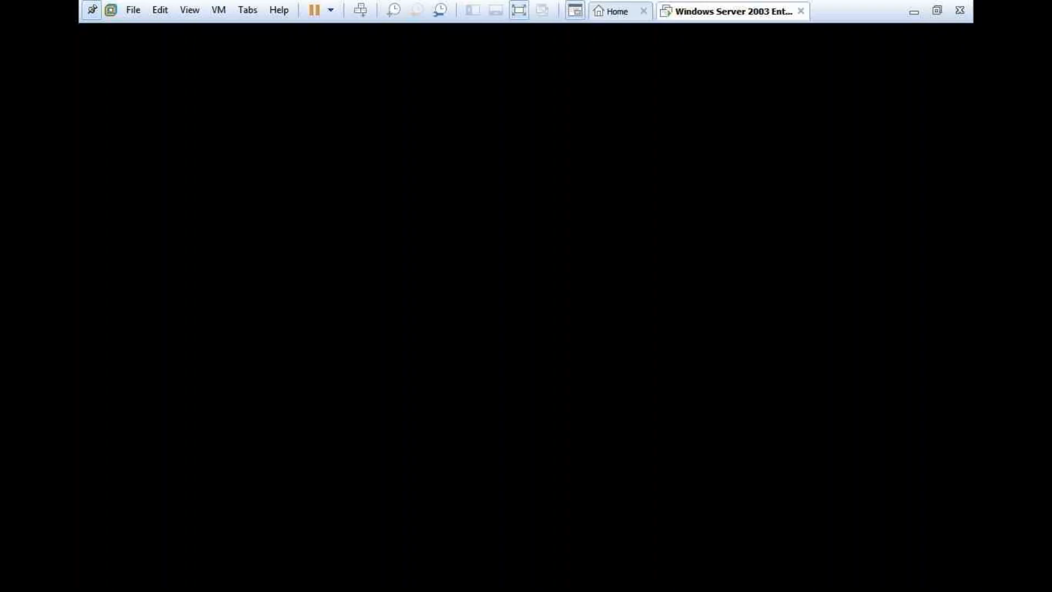
left_click(390, 583)
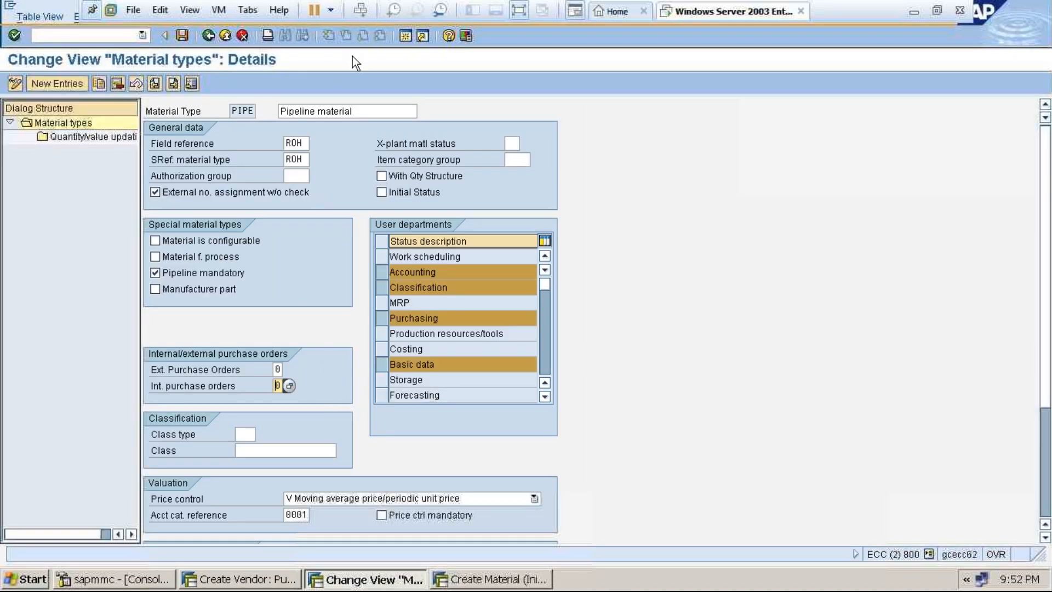
left_click(519, 11)
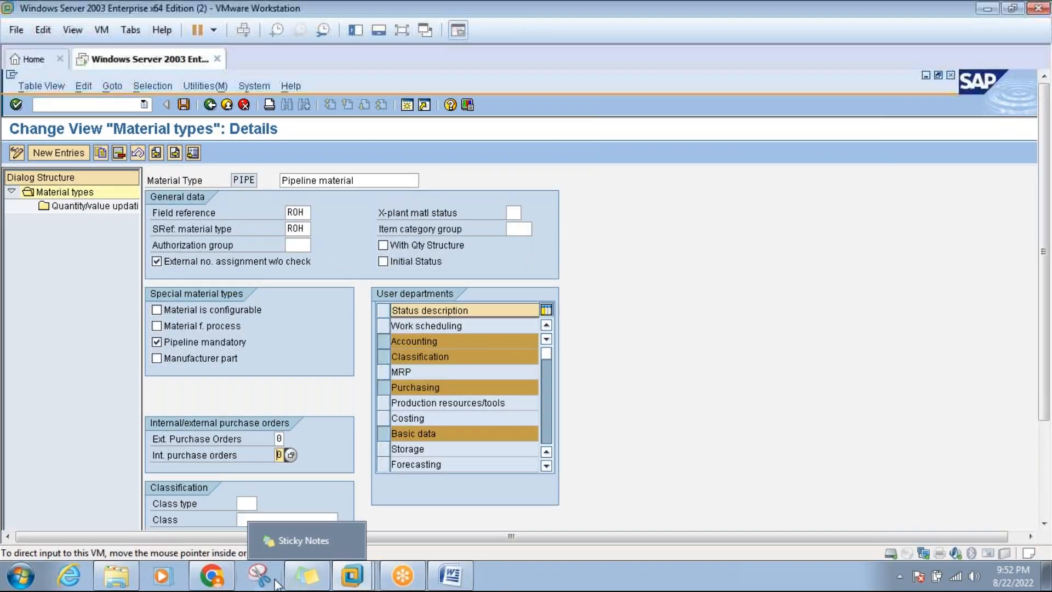
Bring up the Word notes at the Qty/Val.updating section explaining why PIPE stock isn't maintained.
left_click(441, 584)
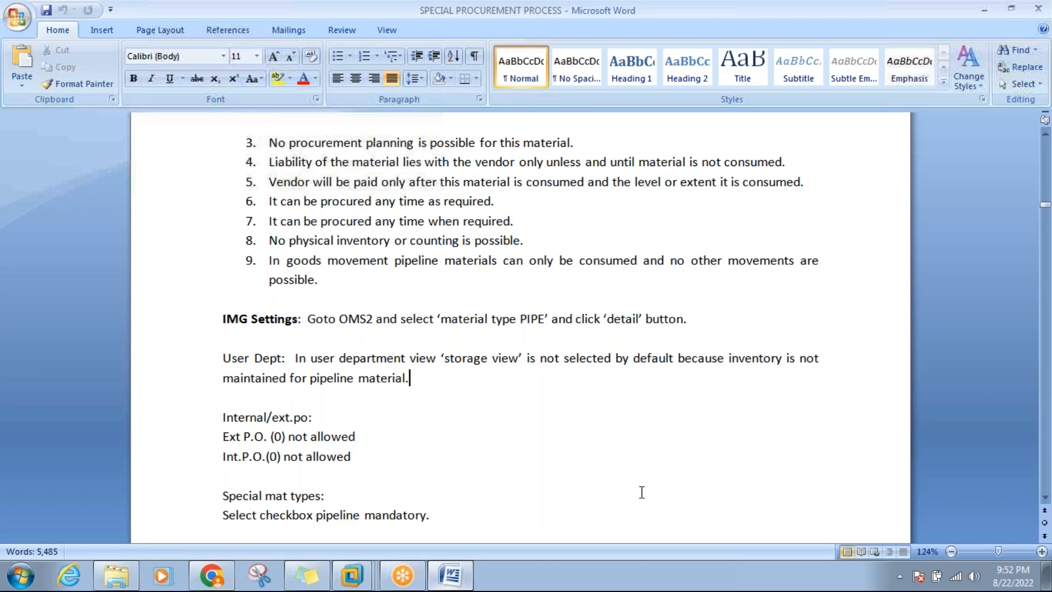
left_click(1044, 496)
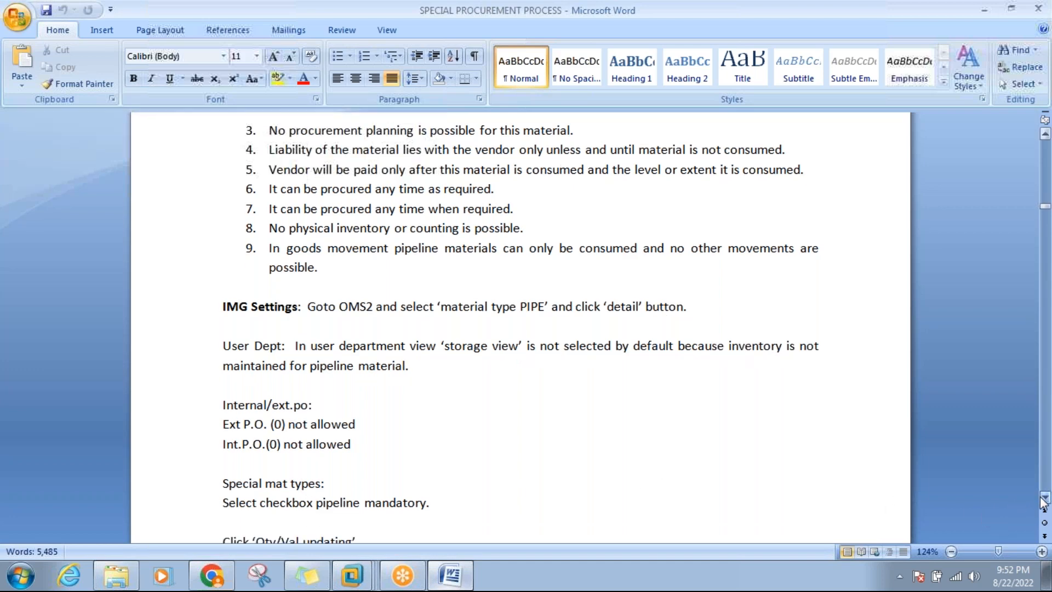
left_click(1044, 499)
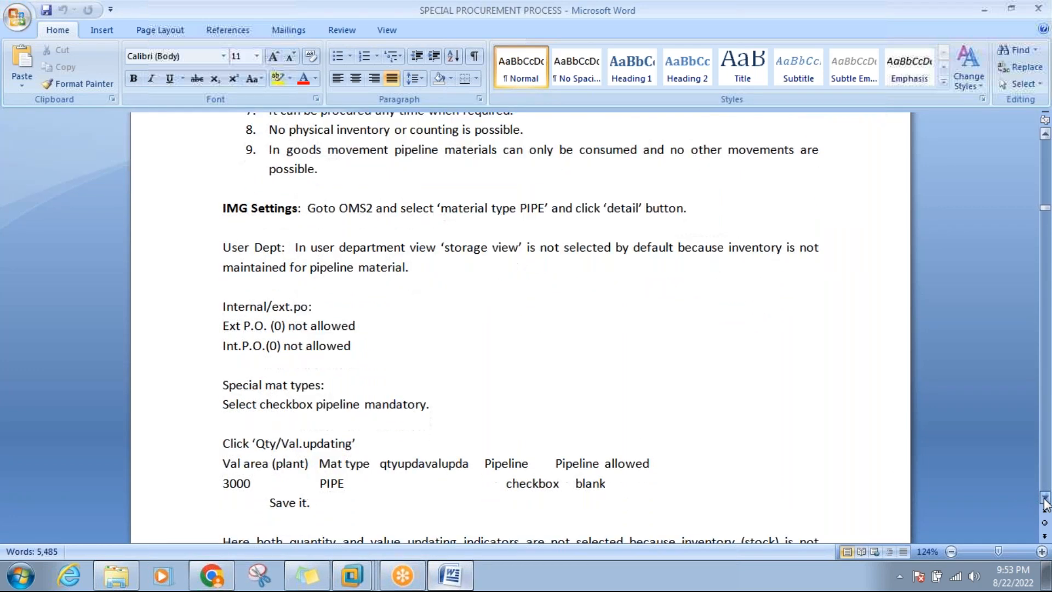
left_click_drag(1044, 499, 1044, 500)
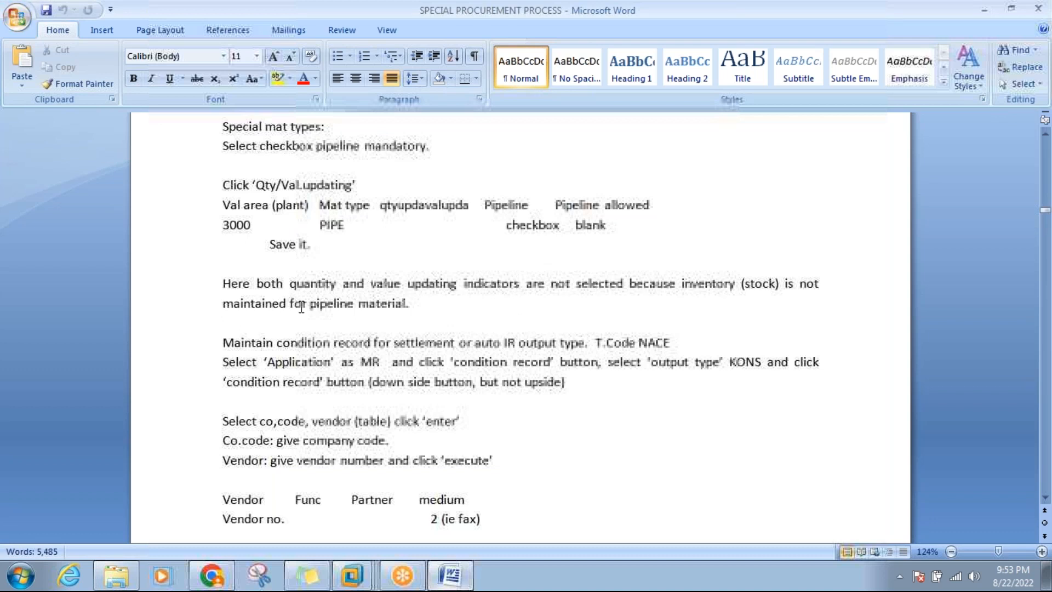
left_click(428, 305)
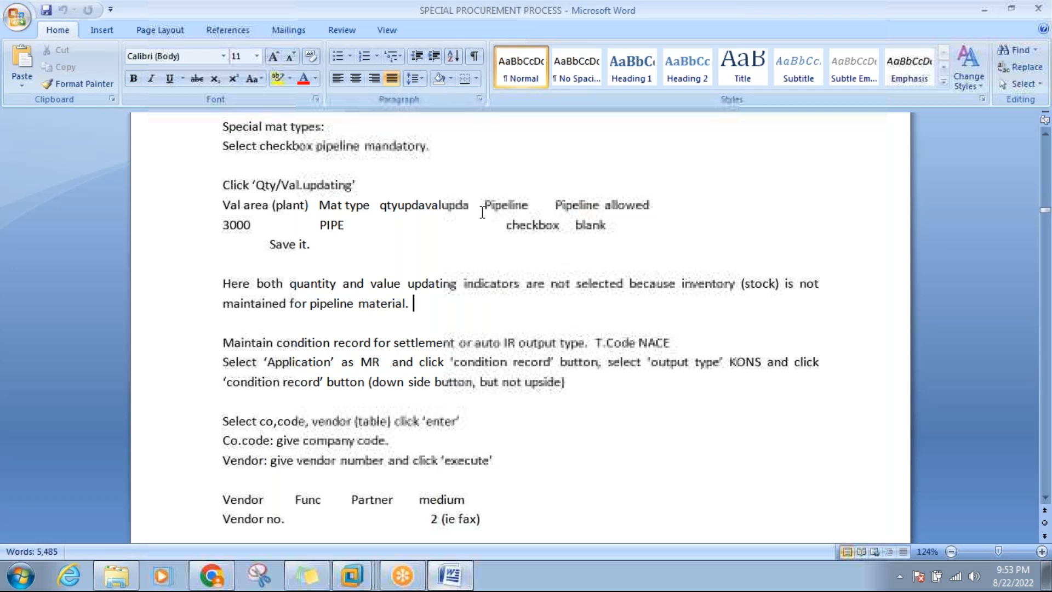
Show PIPE's quantity/value updating table (off per valuation area), then return to the Word notes.
mouse_move(357, 578)
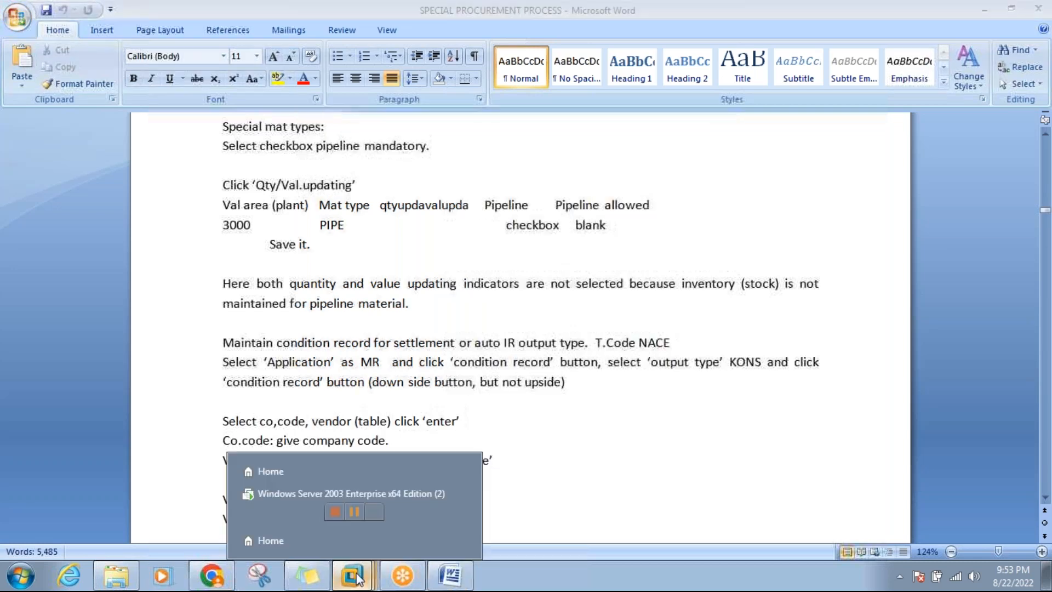
left_click(354, 497)
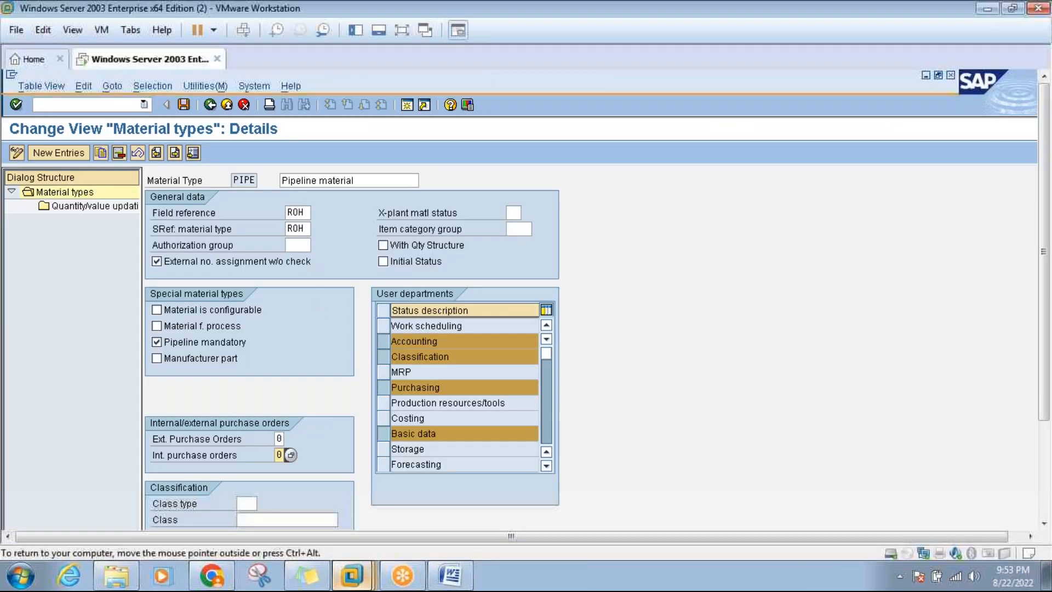
double_click(88, 205)
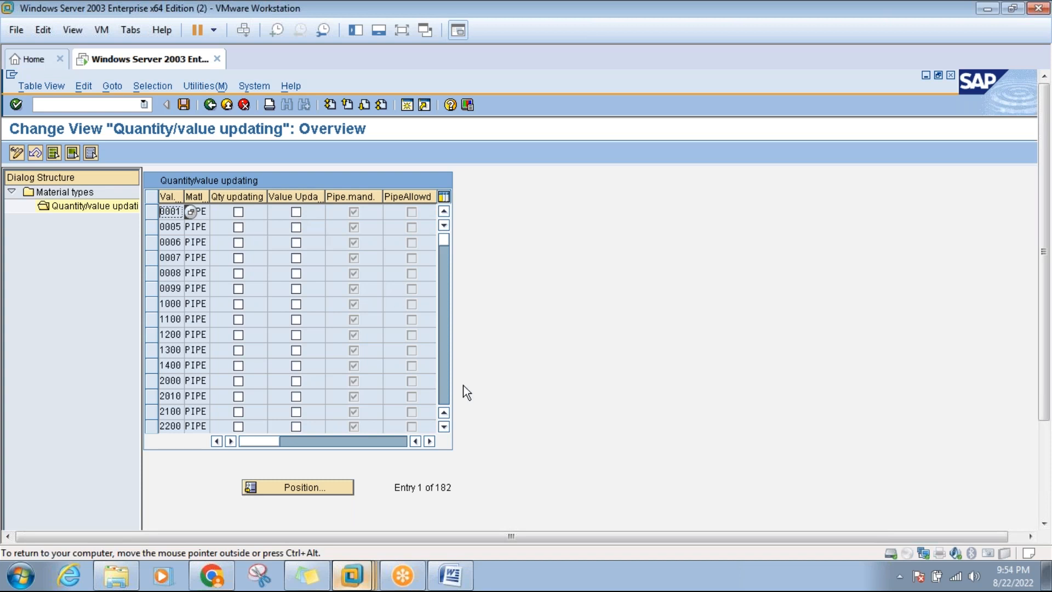
left_click(460, 576)
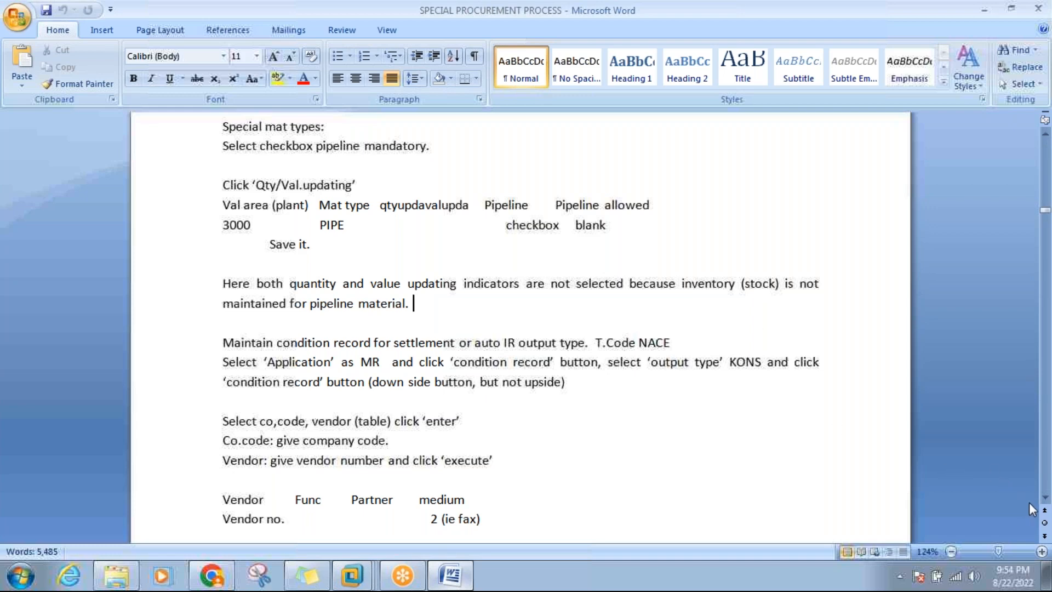
Scroll the notes to the final NACE step: communication, send time IMM, and save.
left_click(1045, 498)
left_click(1045, 499)
left_click(1045, 498)
left_click(1045, 499)
left_click(1044, 498)
left_click(1045, 499)
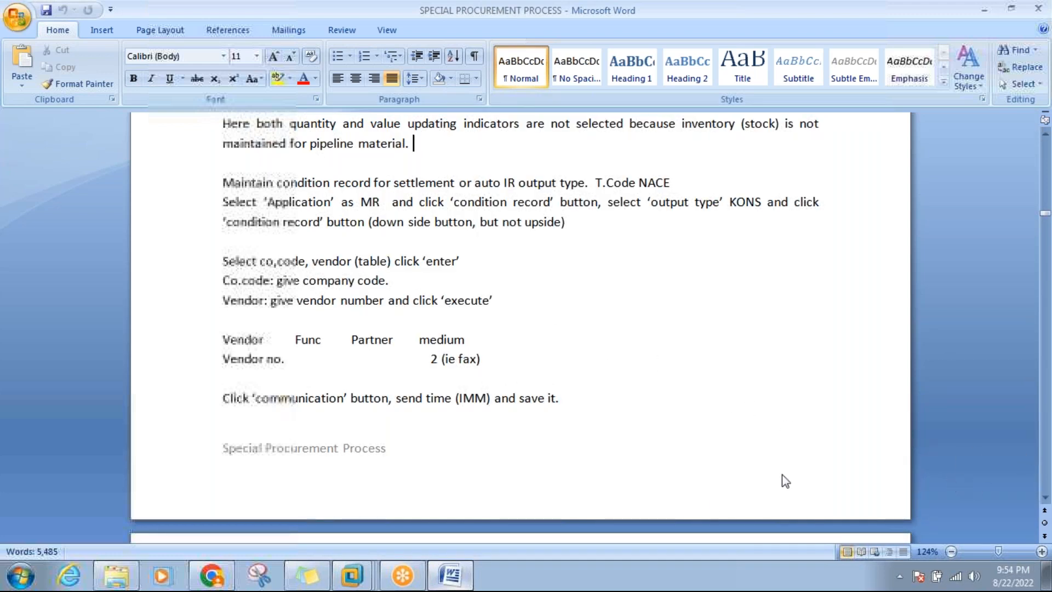
left_click(364, 574)
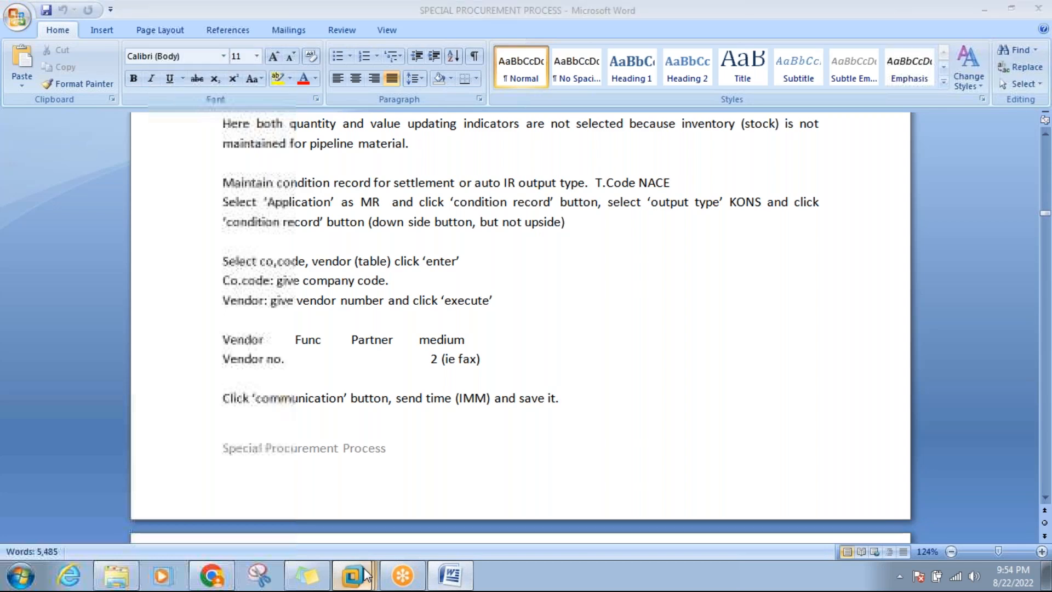
Discard the material type changes and start creating a vendor for company code 3000, purchasing org 3000.
left_click(350, 488)
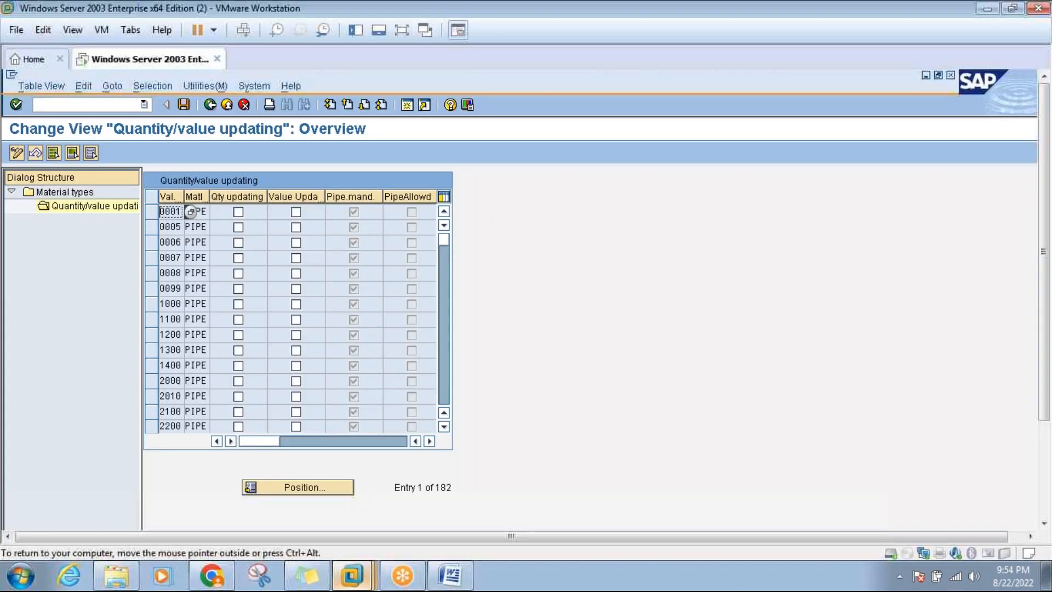
left_click(228, 107)
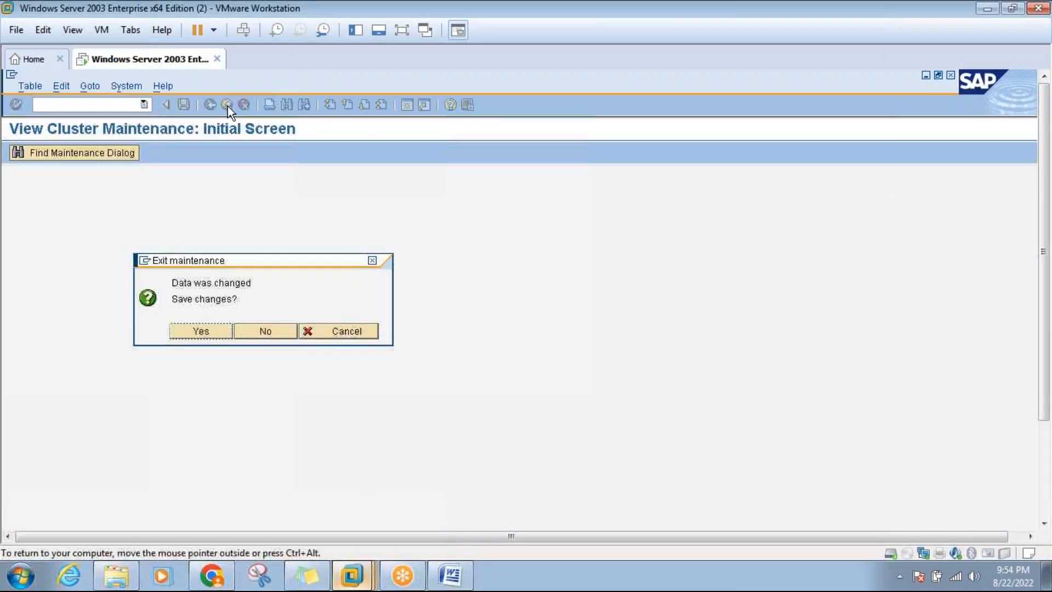
left_click(262, 331)
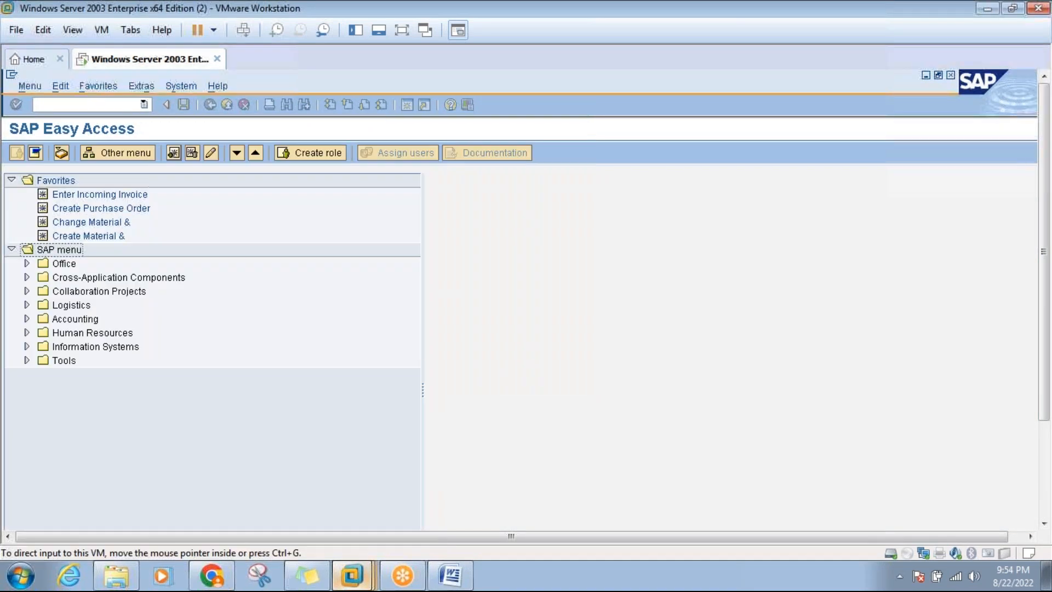
left_click(114, 107)
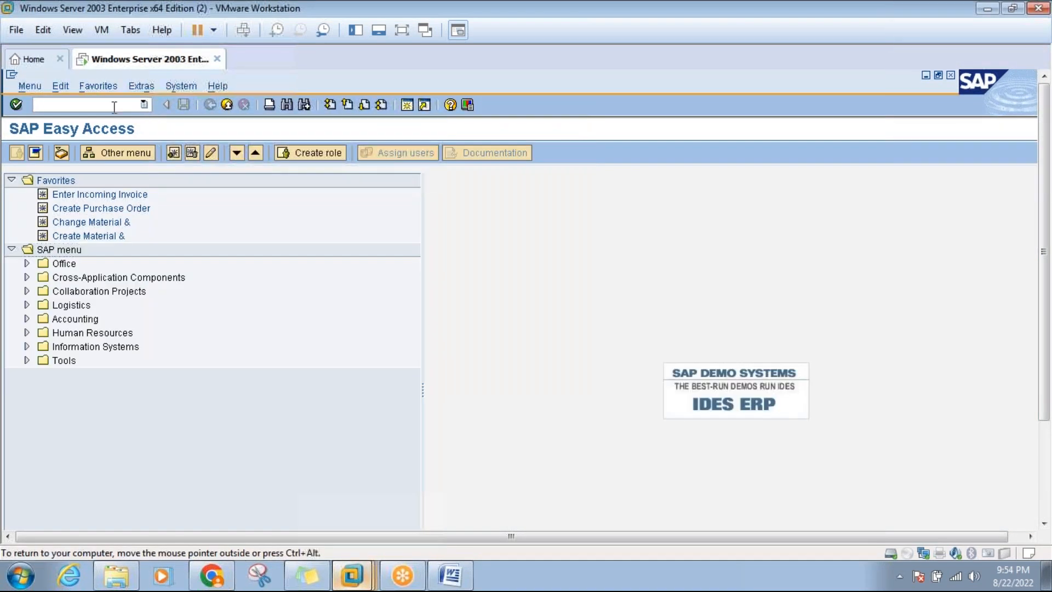
type("se16")
key("Return")
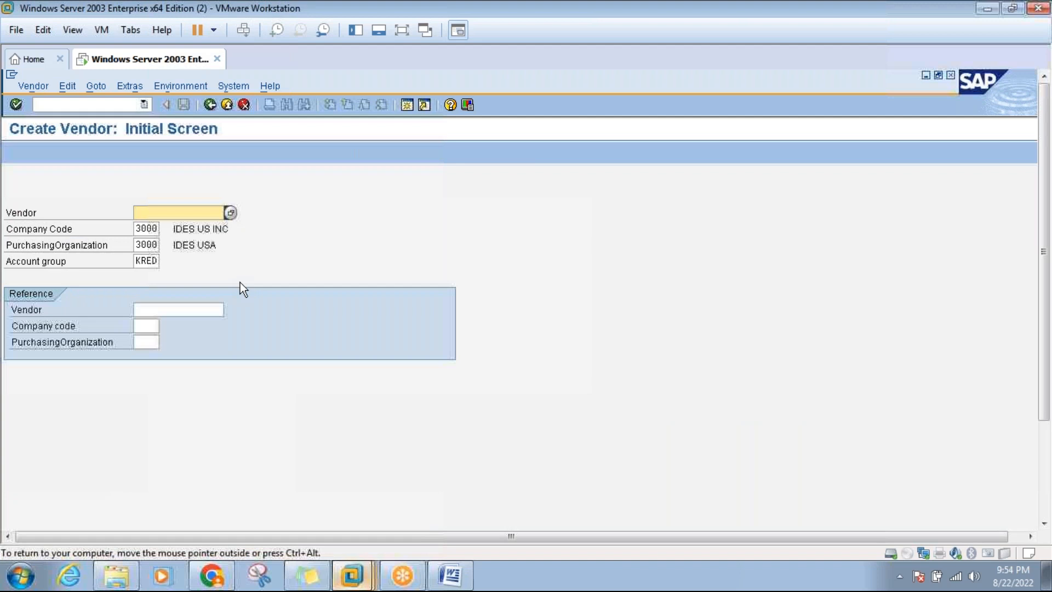
Give the vendor title Company, name 'HP Gas Limited Pvt L Ltd' and name 2 'HP Group of Companies'.
key("Return")
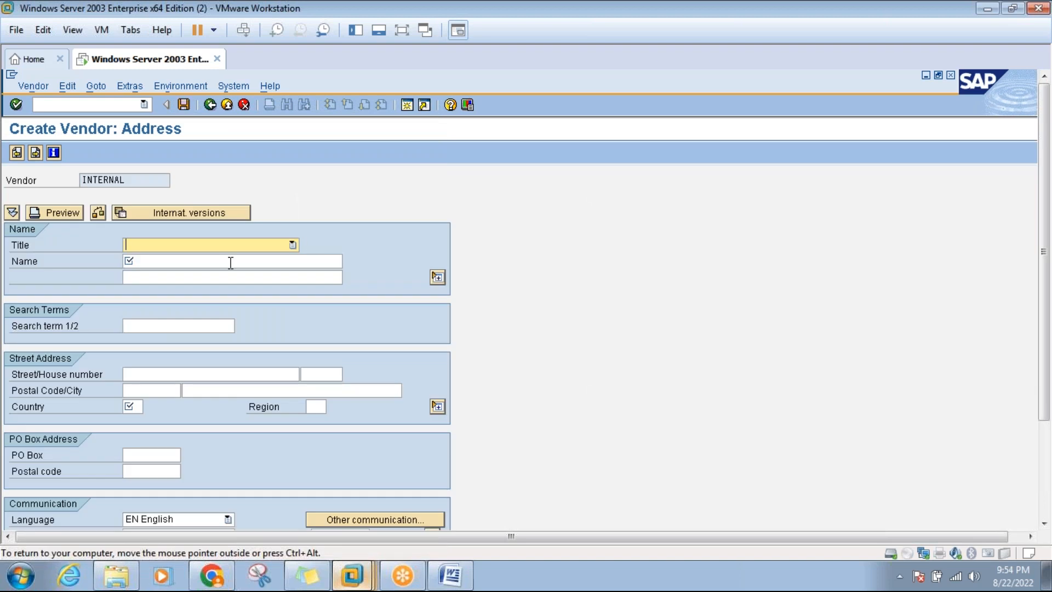
left_click(265, 248)
left_click(217, 265)
left_click(216, 264)
type("H")
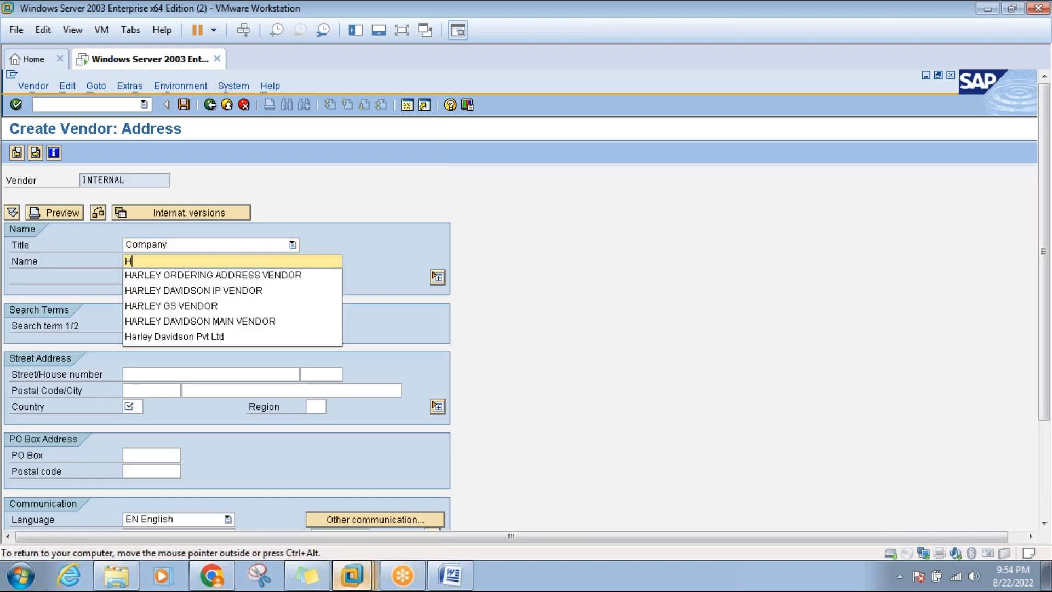
type("P Gas ")
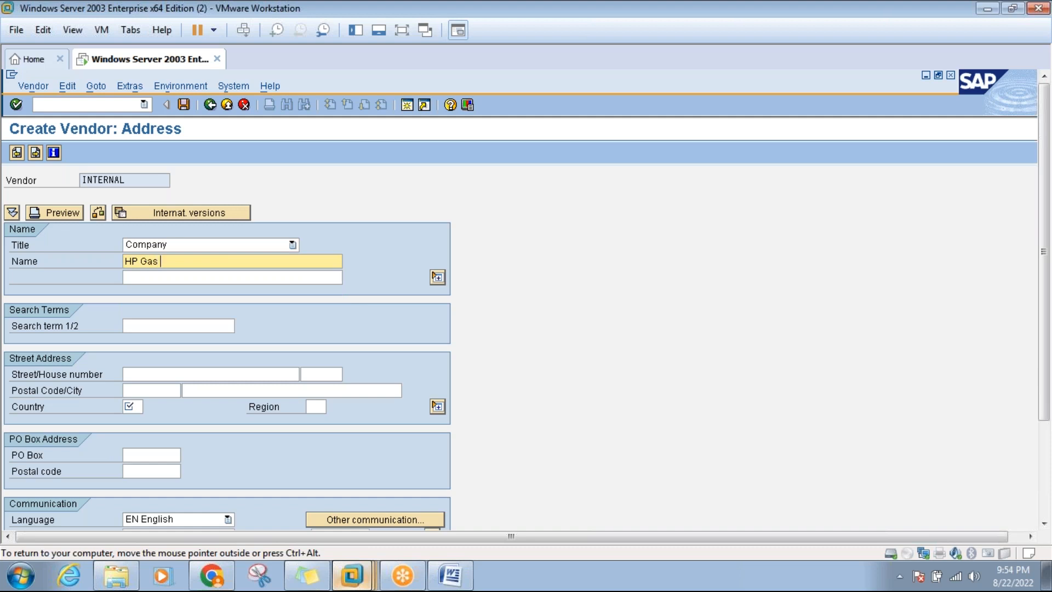
type("Limited Pvt L")
type(" Ltd")
left_click(217, 277)
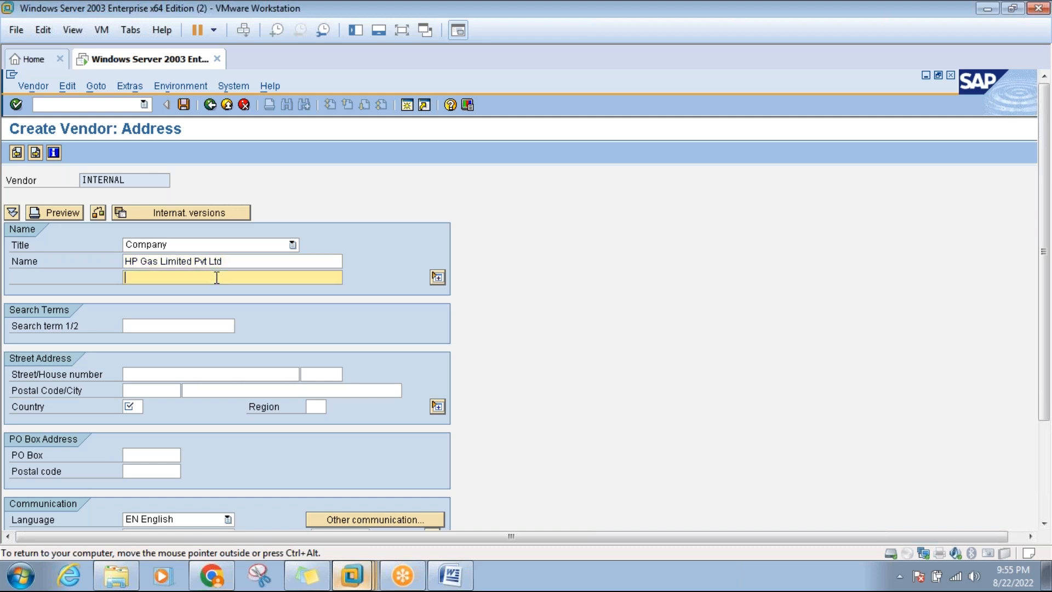
type("HP Group of Companies")
Enter search term HP Gas, street Mallepally Hyderabad Badi Masjid, postal code 500001, country IN, region TG.
left_click(183, 325)
type("HP Gas")
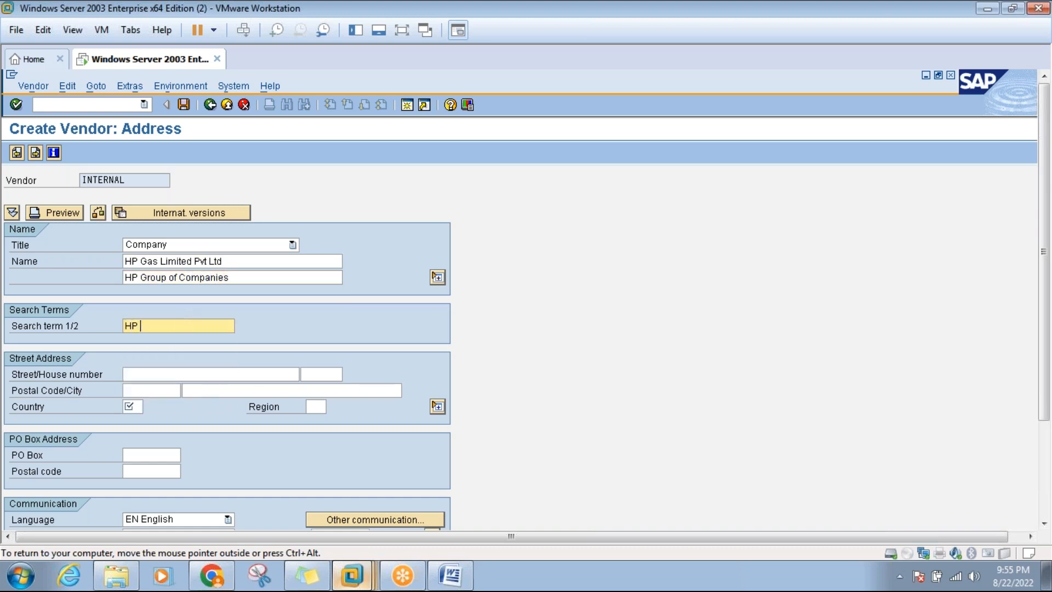
left_click(173, 374)
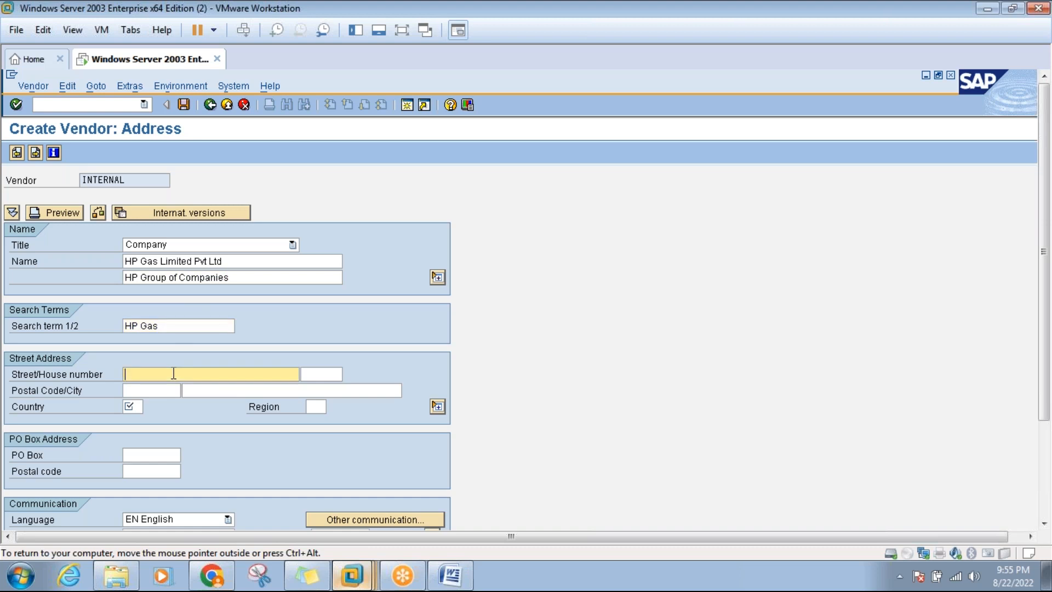
type("Mallepally Hyderabad Badi Masjid")
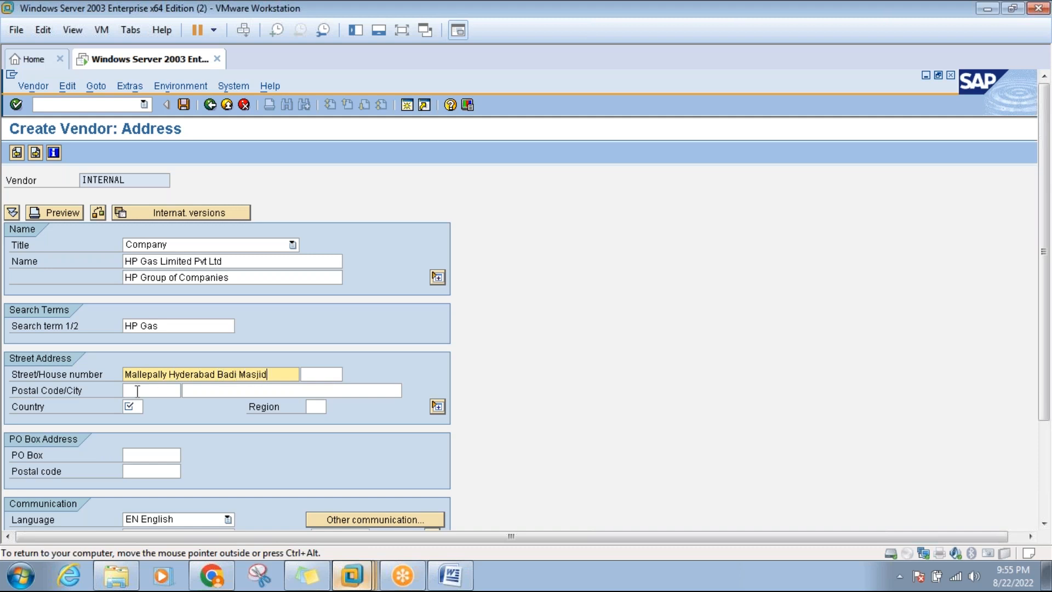
left_click(138, 390)
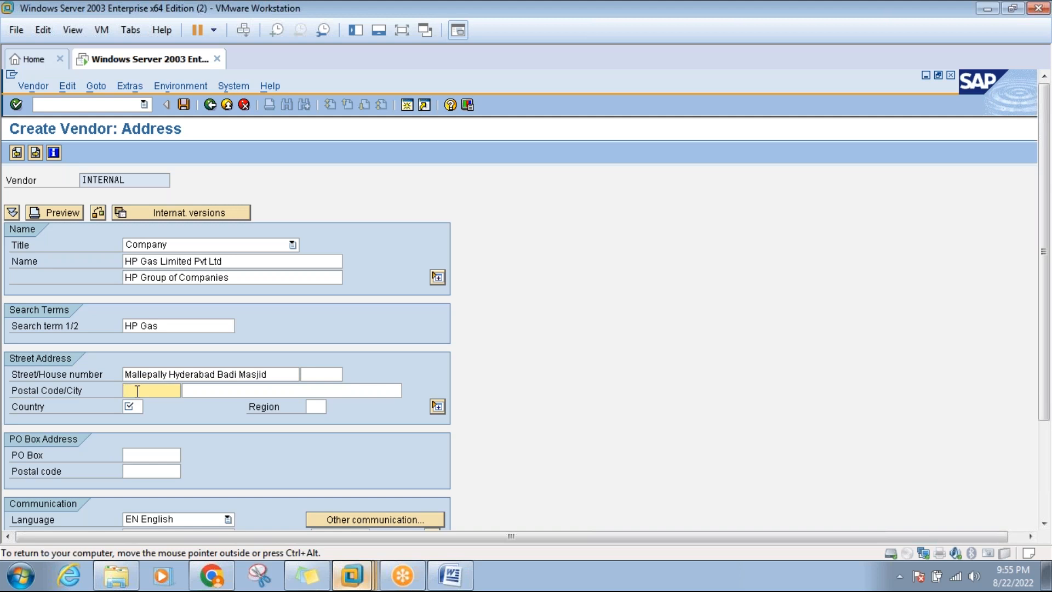
type("500001")
left_click(135, 408)
type("in")
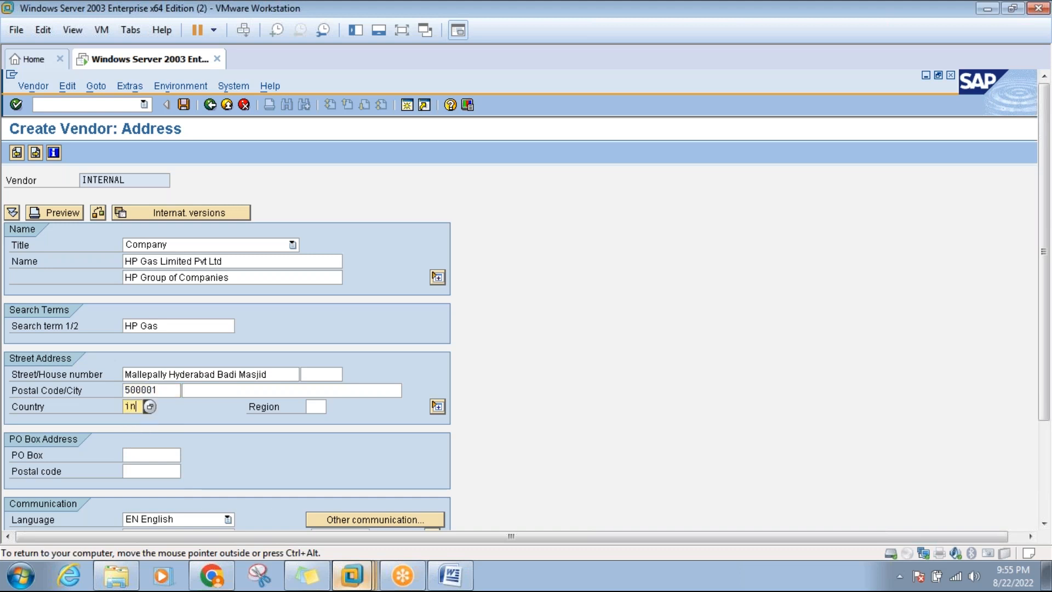
left_click(316, 406)
type("01")
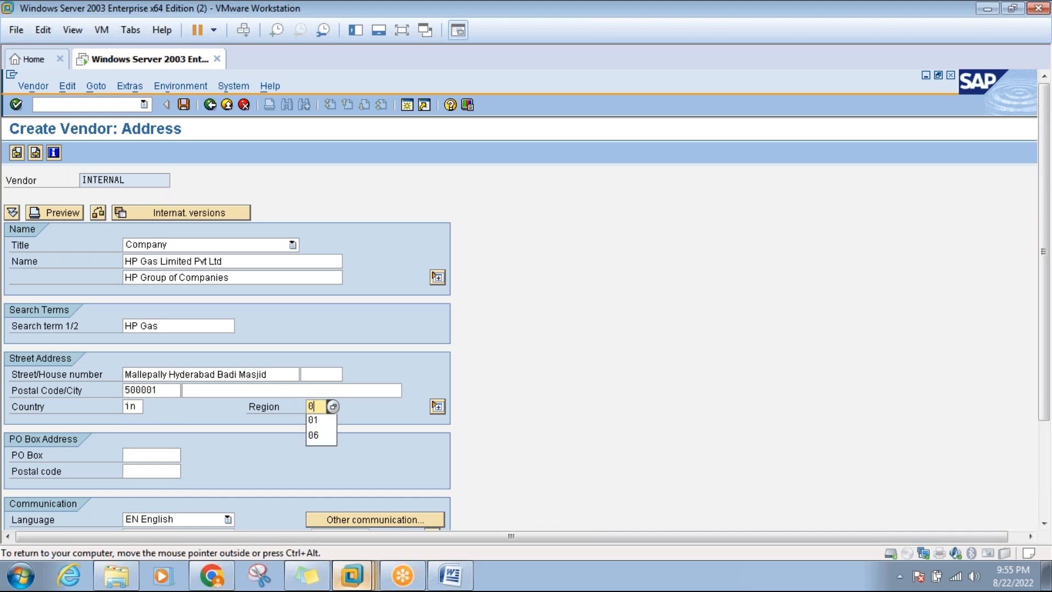
key("BackSpace")
key("BackSpace")
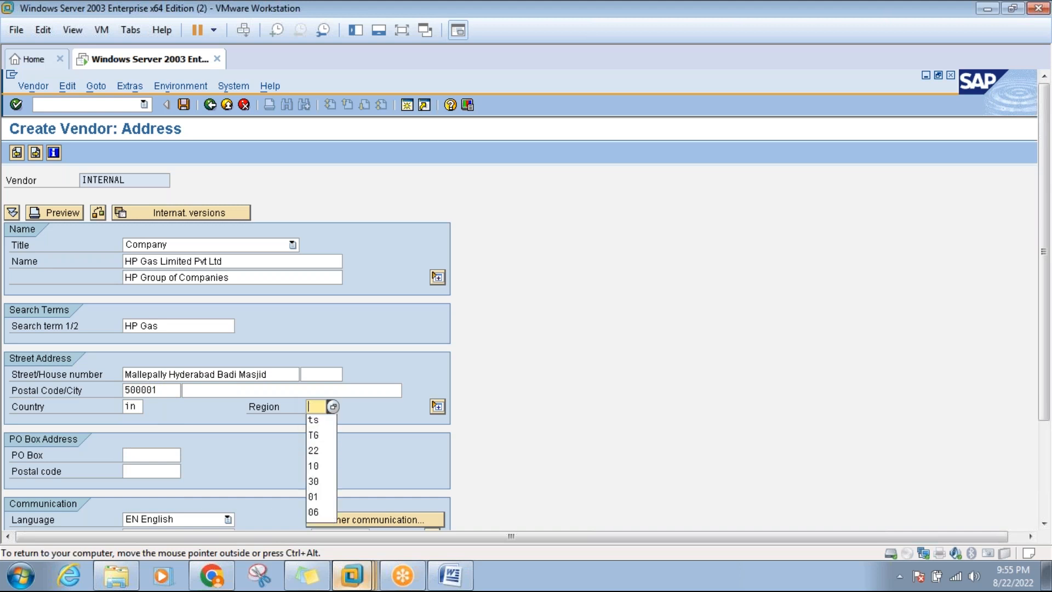
type("tg")
key("Return")
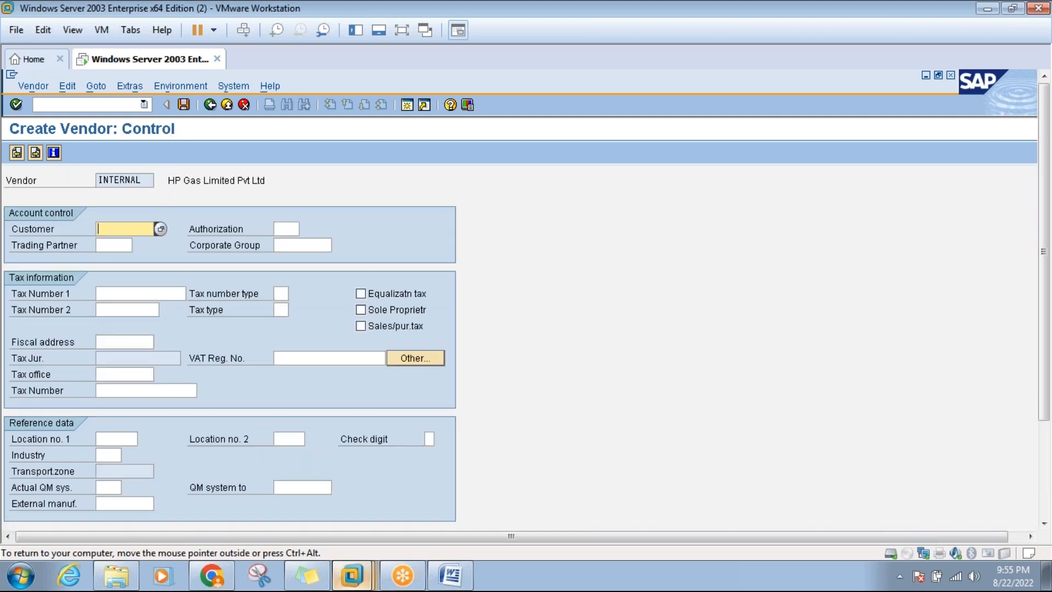
Add the vendor's bank details: country IN, bank key ICICI, bank account number and account holder name.
key("Return")
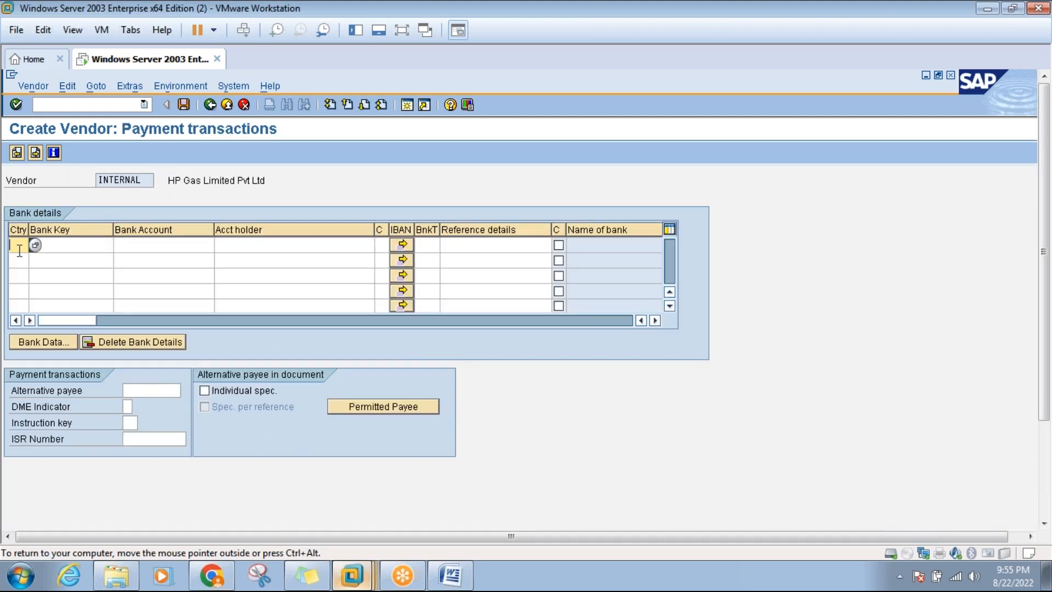
type("in")
key("Tab")
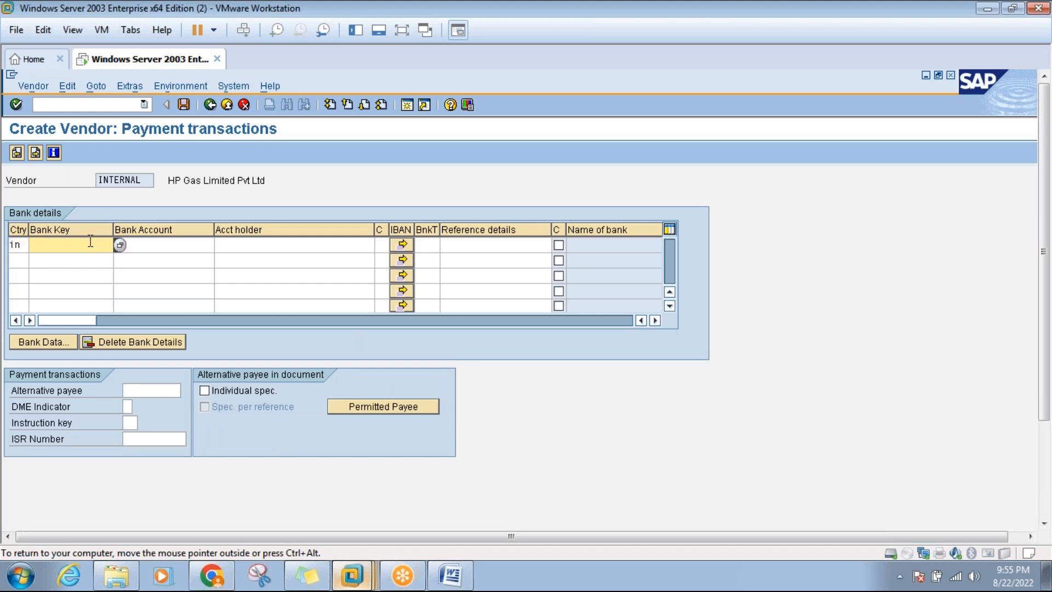
type("icici")
left_click(151, 244)
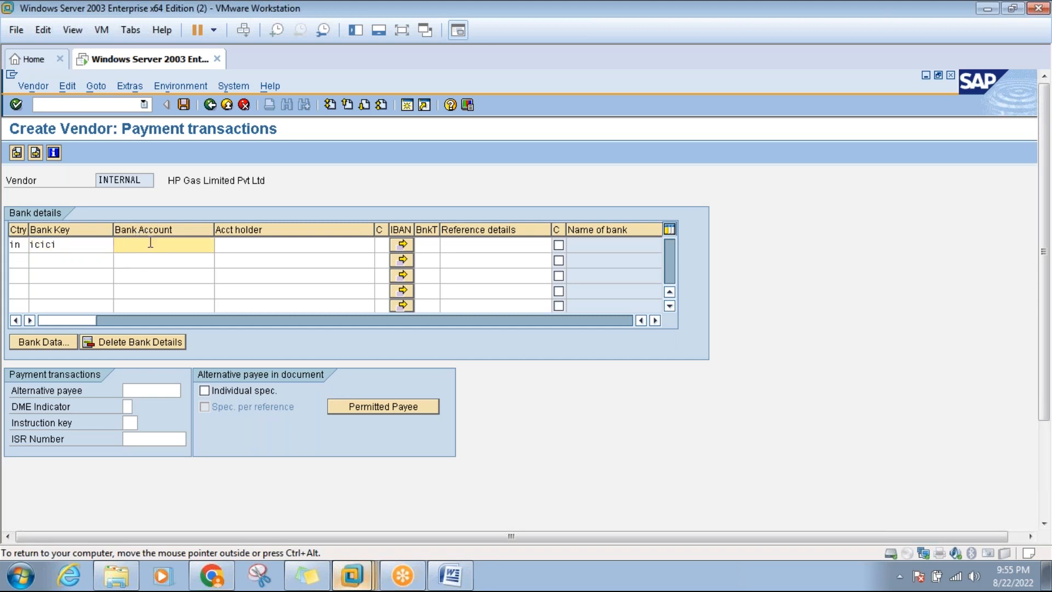
left_click(252, 245)
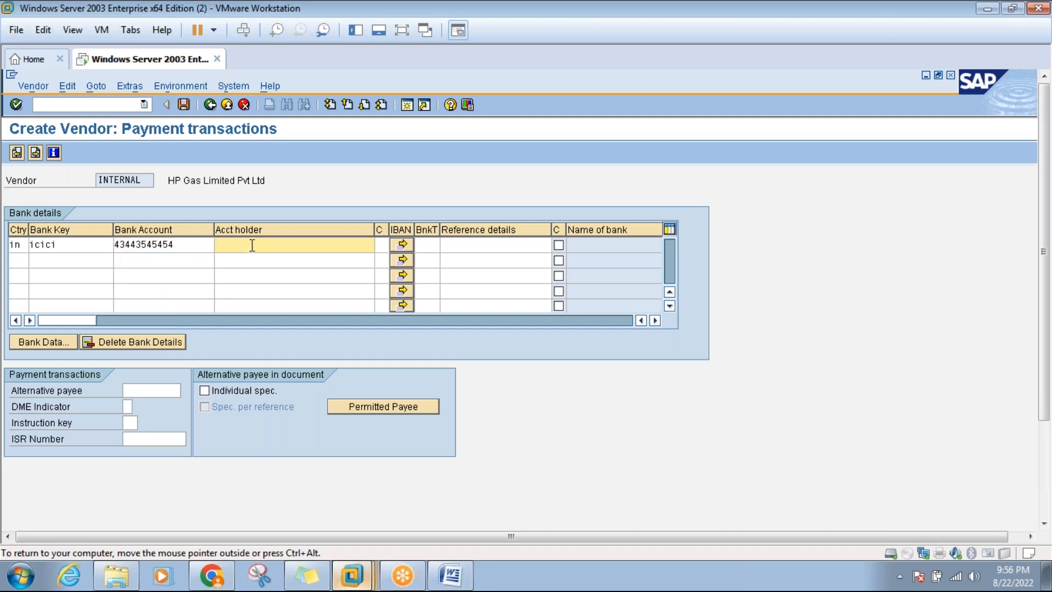
left_click(36, 152)
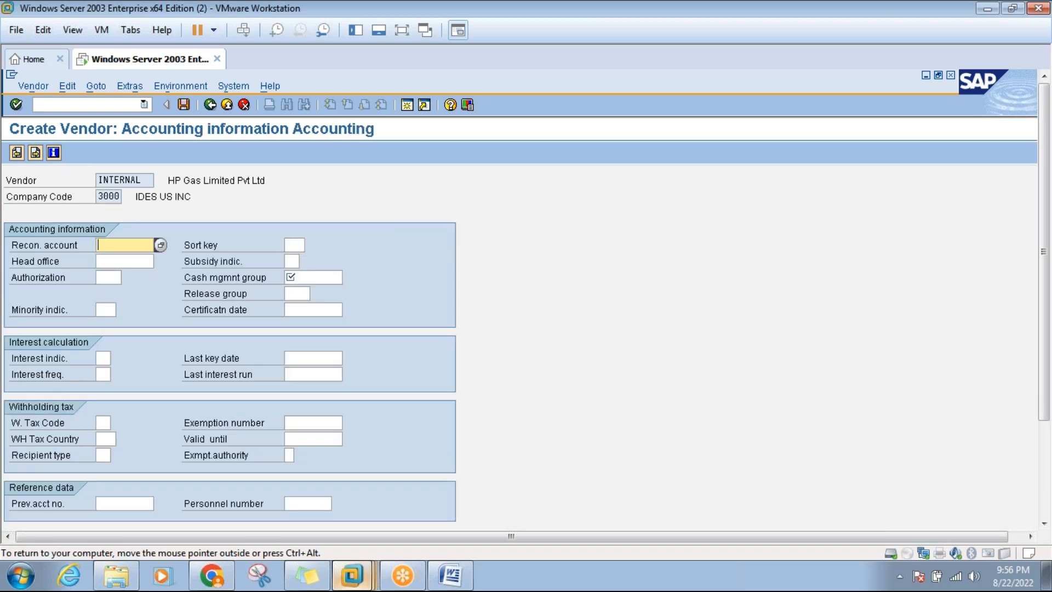
Assign reconciliation account 160000 Trade Payables and cash management group A1, advancing to Purchasing data.
left_click(159, 246)
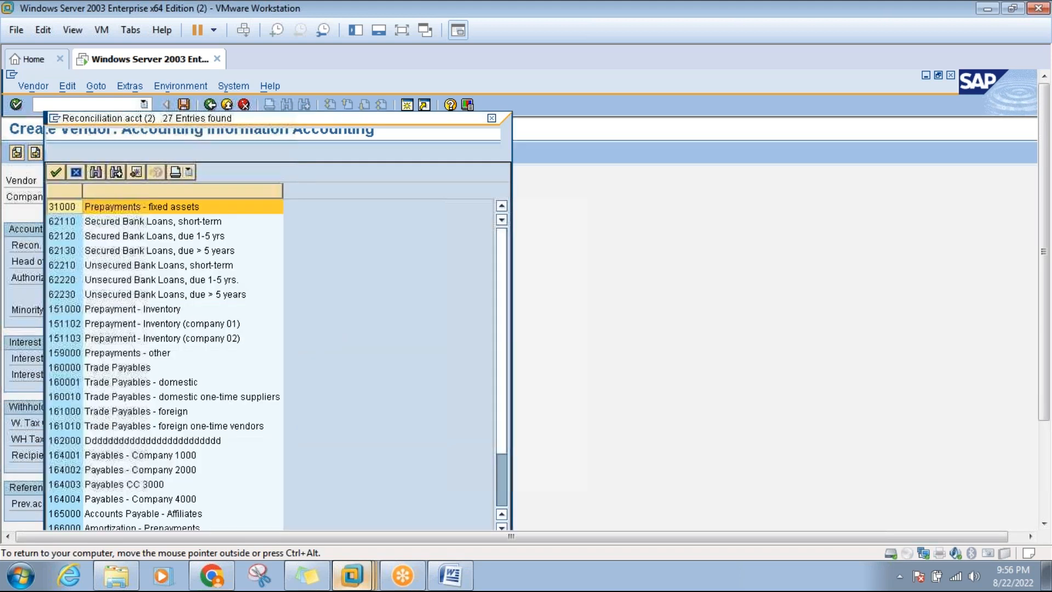
double_click(132, 369)
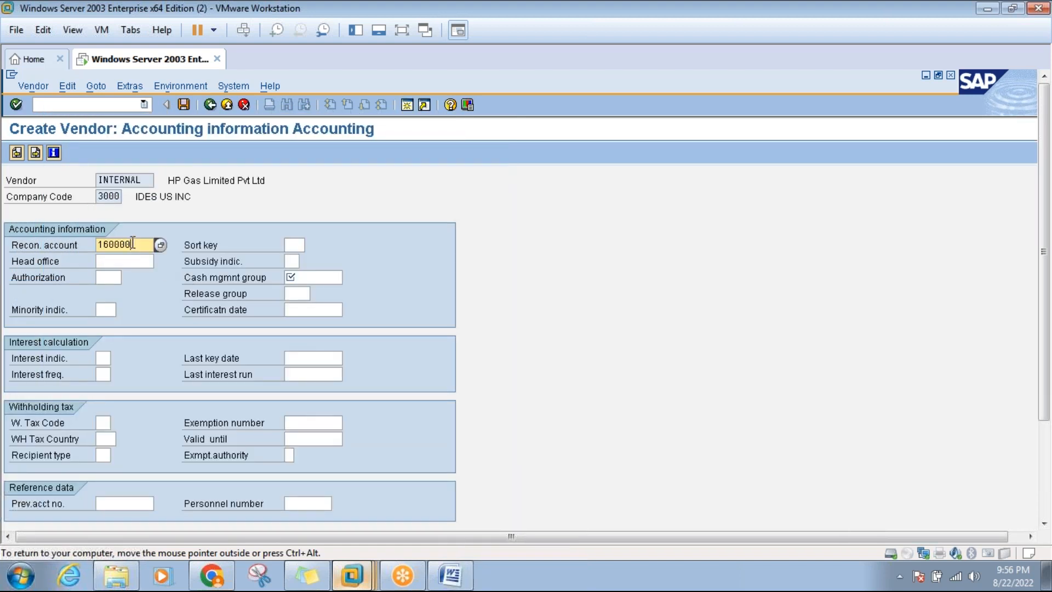
left_click(310, 278)
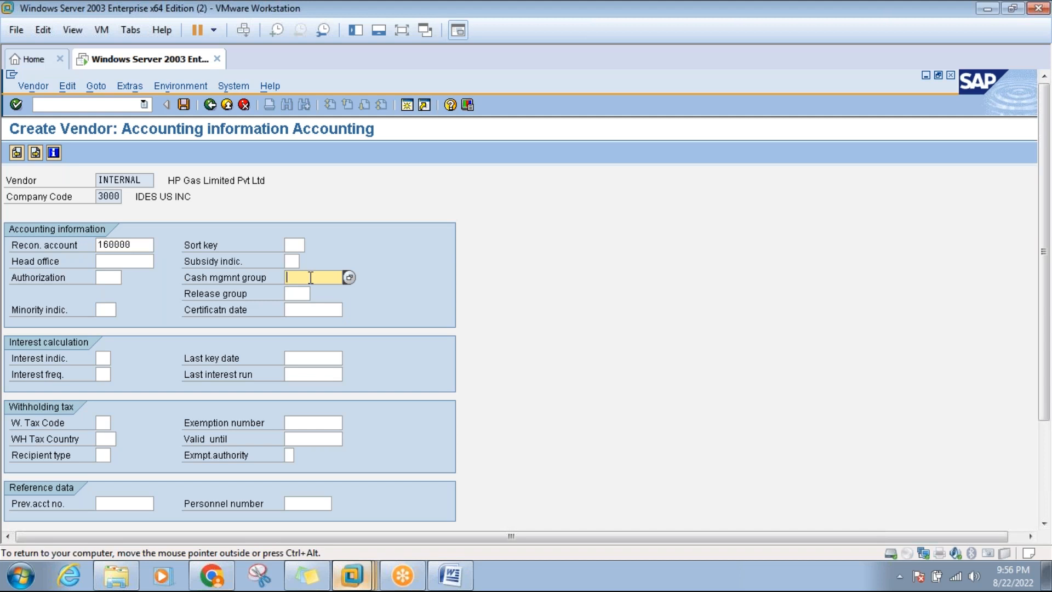
type("a1")
key("Return")
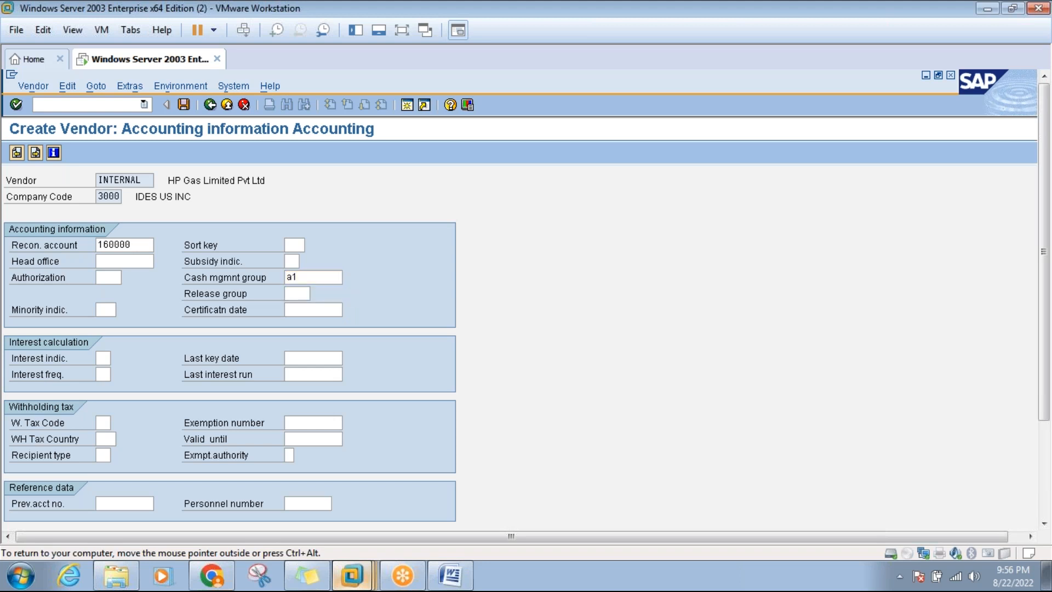
key("Return")
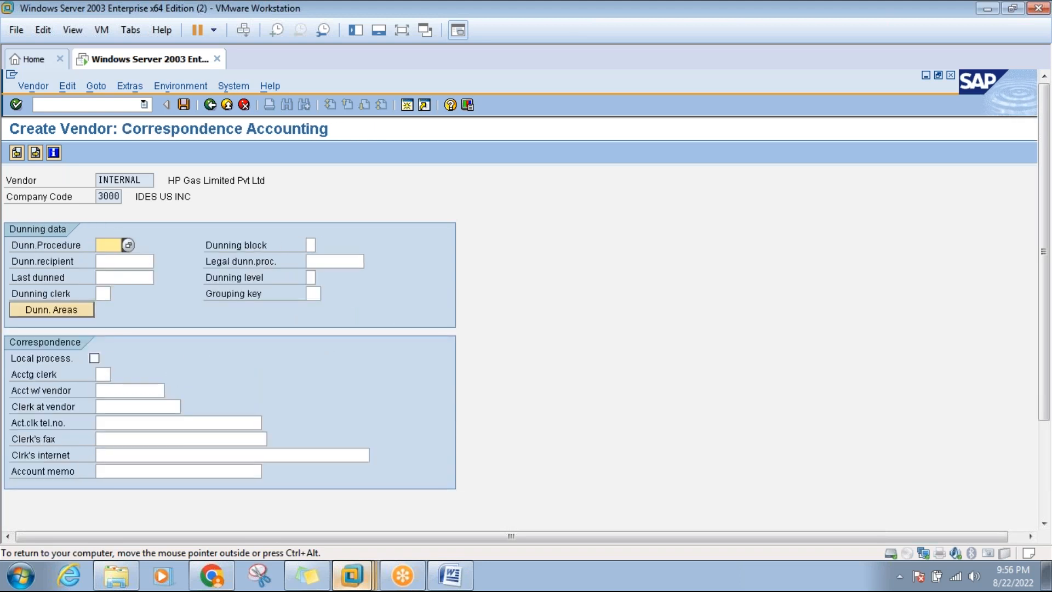
key("Return")
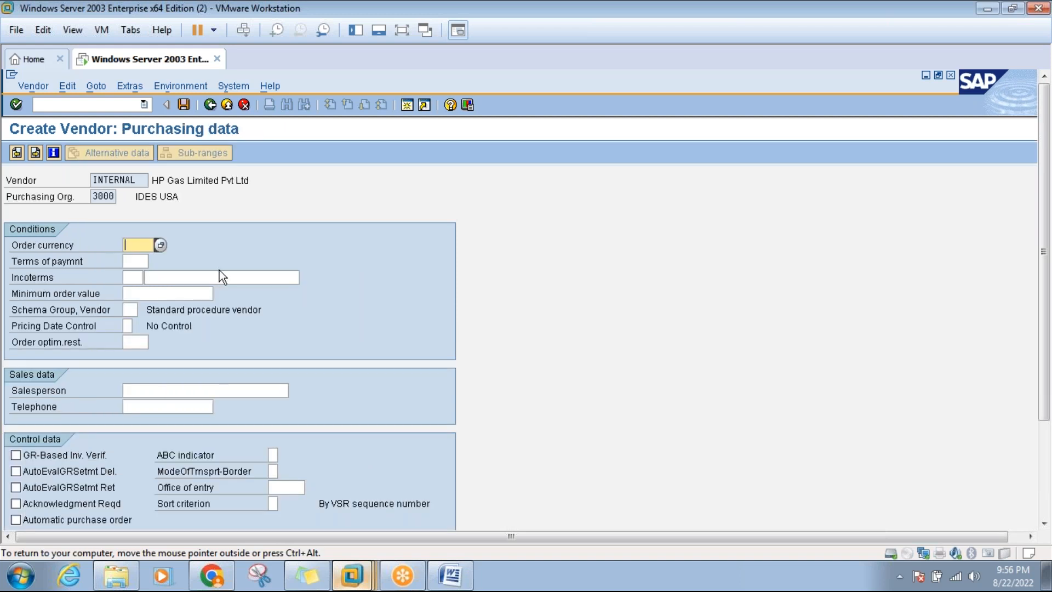
Set the vendor's order currency to INR and save the new vendor.
type("nr")
key("BackSpace")
key("BackSpace")
type("inr")
left_click(184, 105)
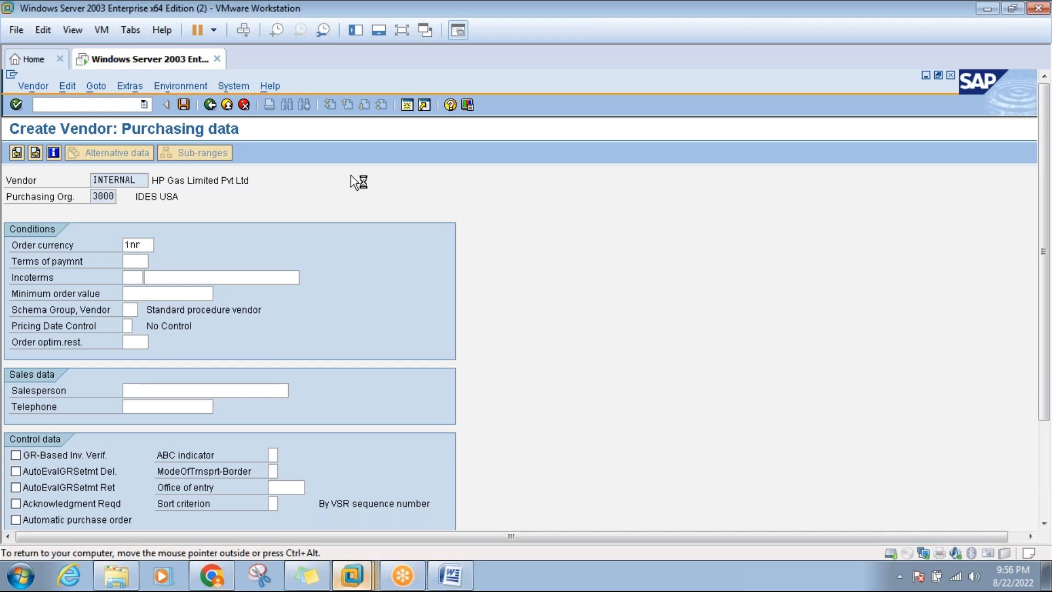
left_click(450, 574)
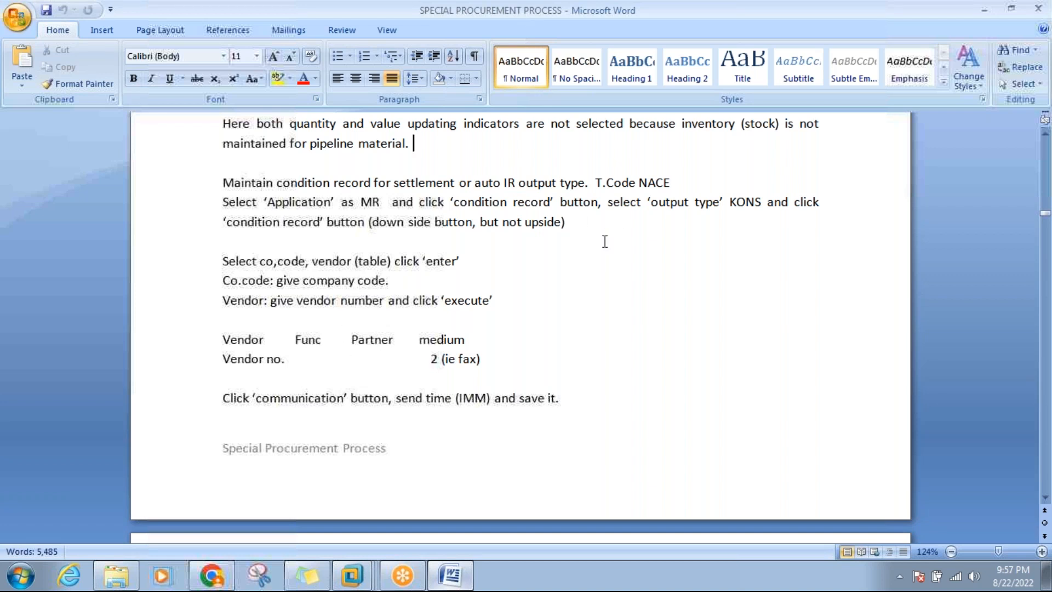
Return from the Word notes to the SAP vendor screen in the Windows Server VM.
left_click(361, 578)
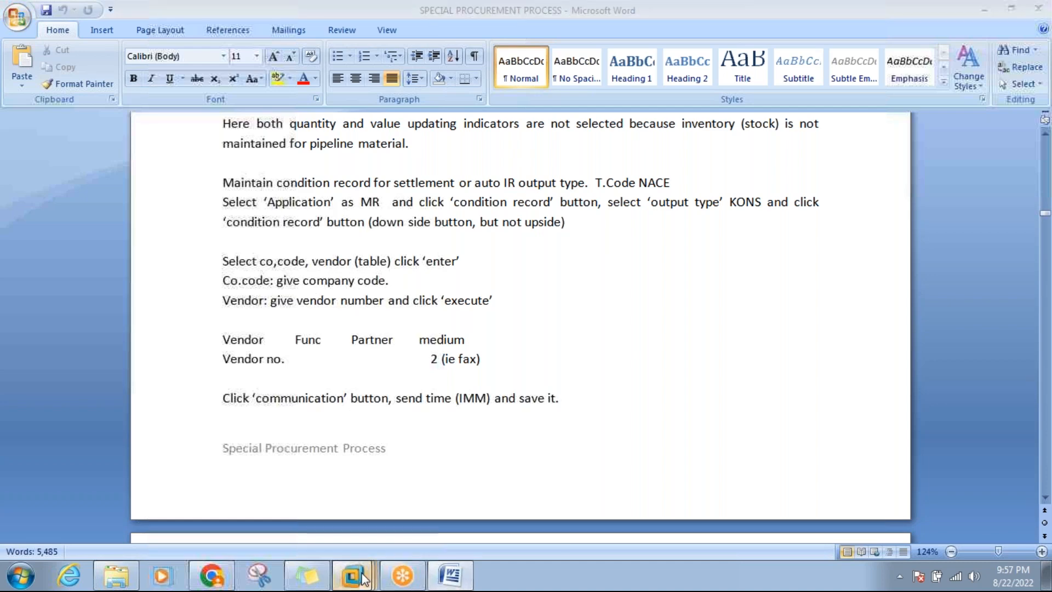
left_click(349, 492)
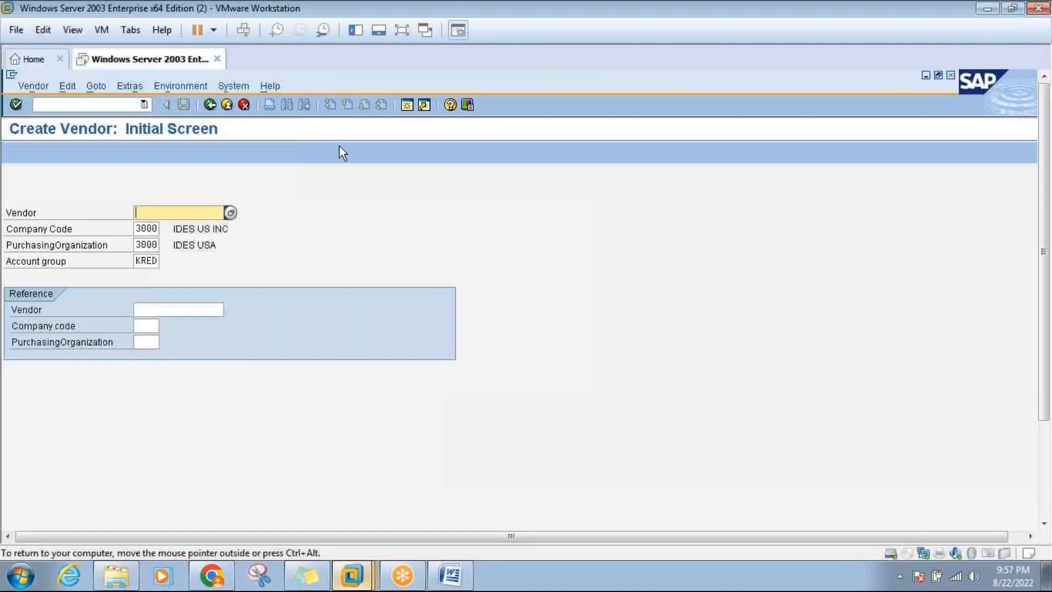
With the VM full screen, exit vendor creation and run transaction NACE.
left_click(401, 30)
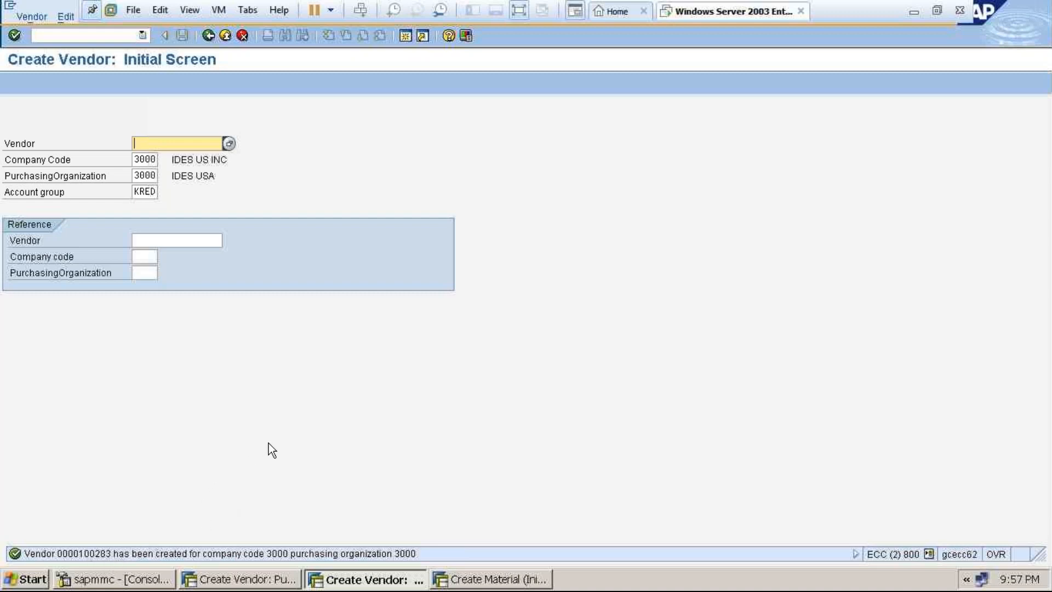
left_click(226, 36)
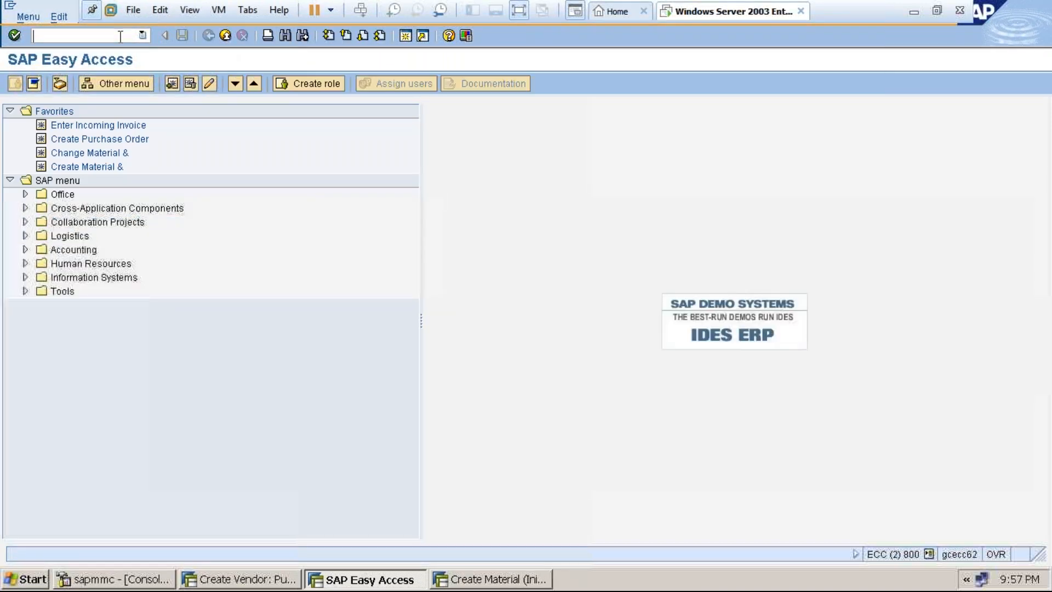
type("nace")
key("Return")
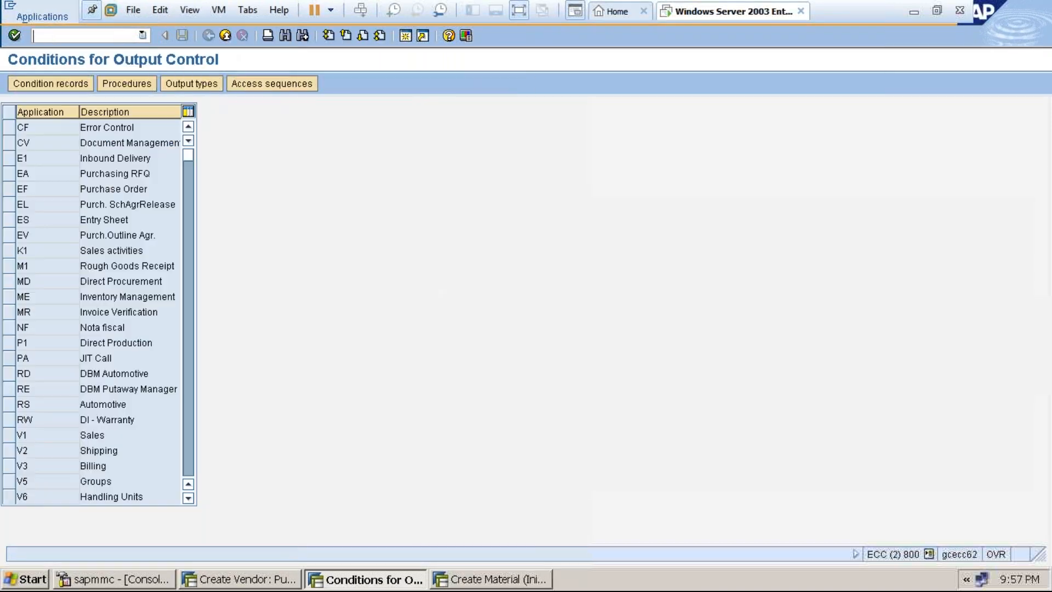
Open MR Invoice Verification's KONS Consignment condition records, cancel the key-combination popup, and leave full screen.
left_click(72, 84)
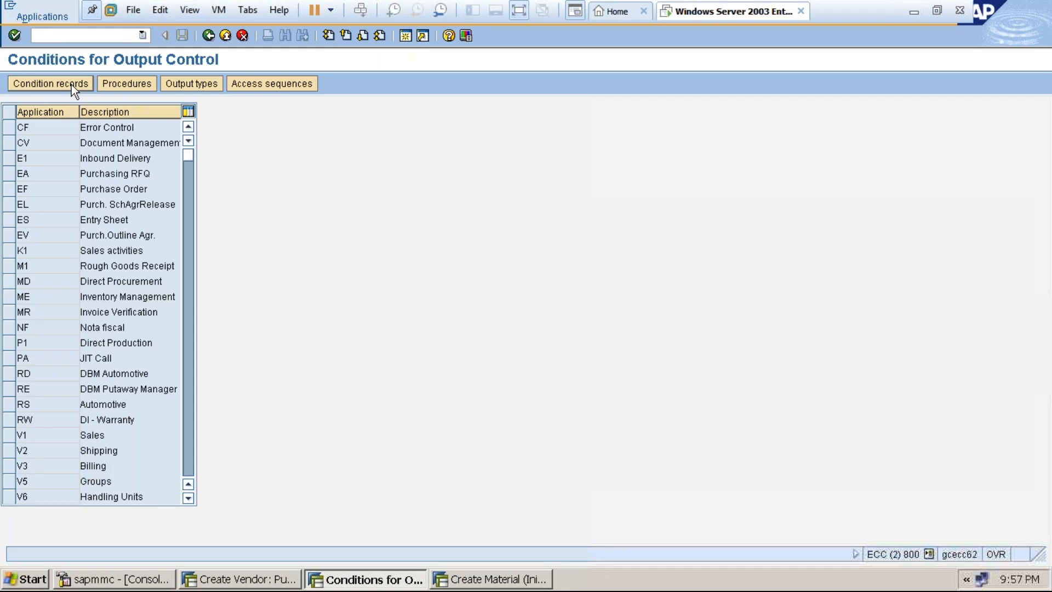
left_click(8, 313)
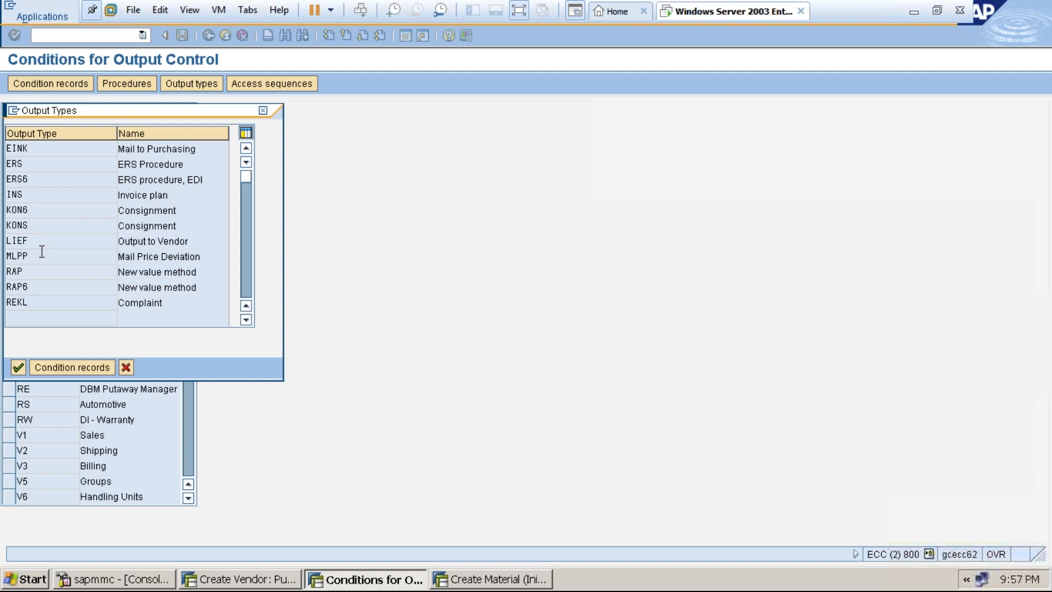
double_click(17, 225)
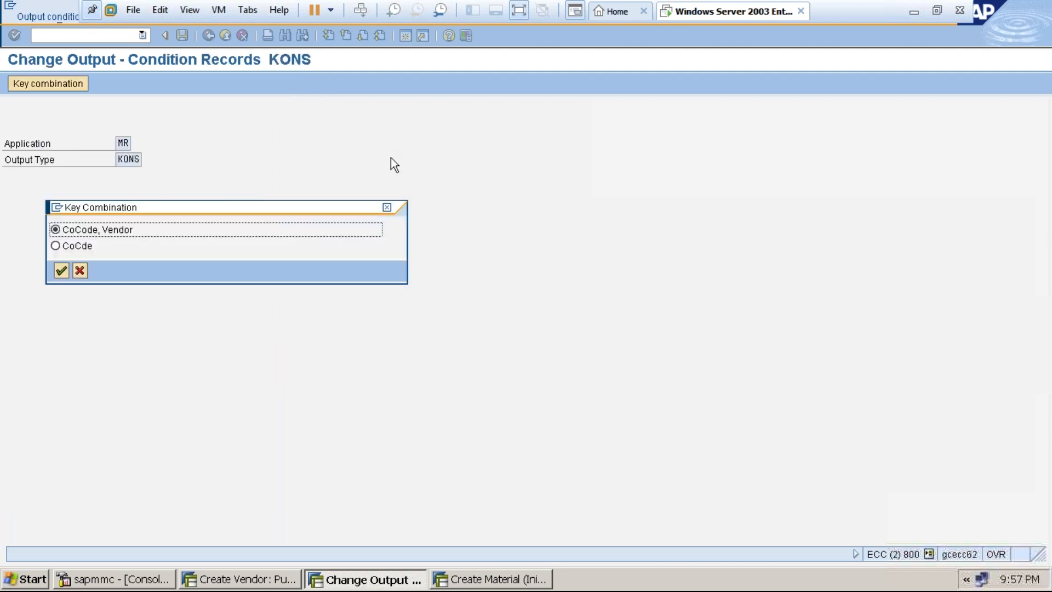
left_click(387, 207)
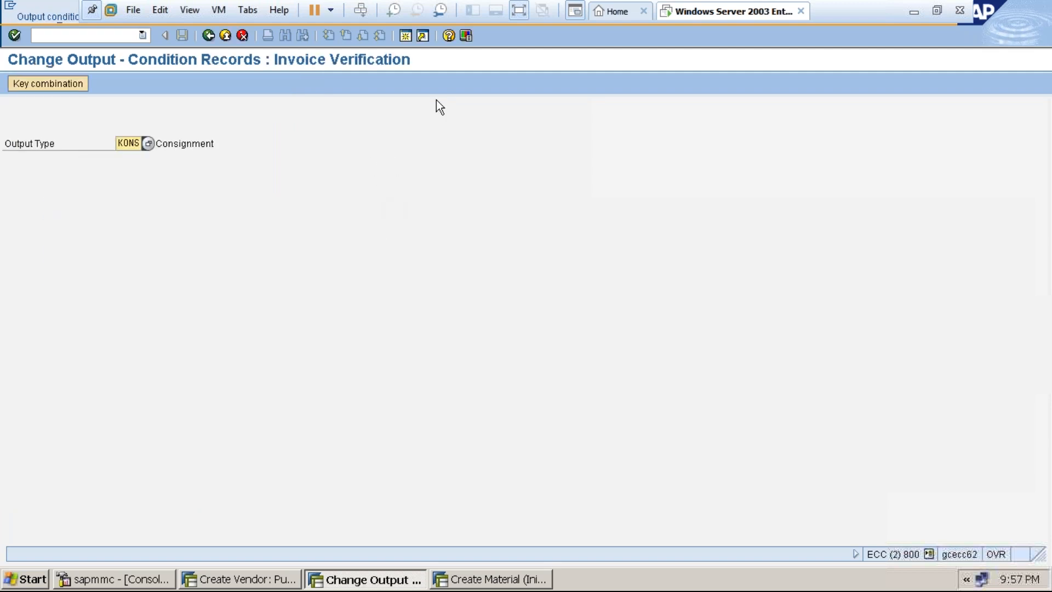
left_click(522, 10)
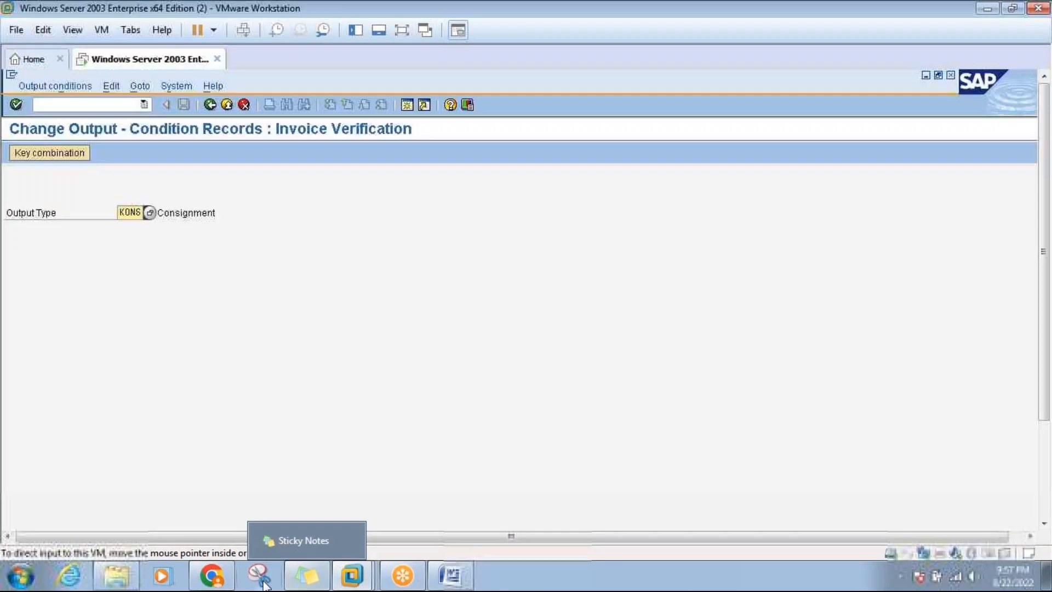
left_click(452, 576)
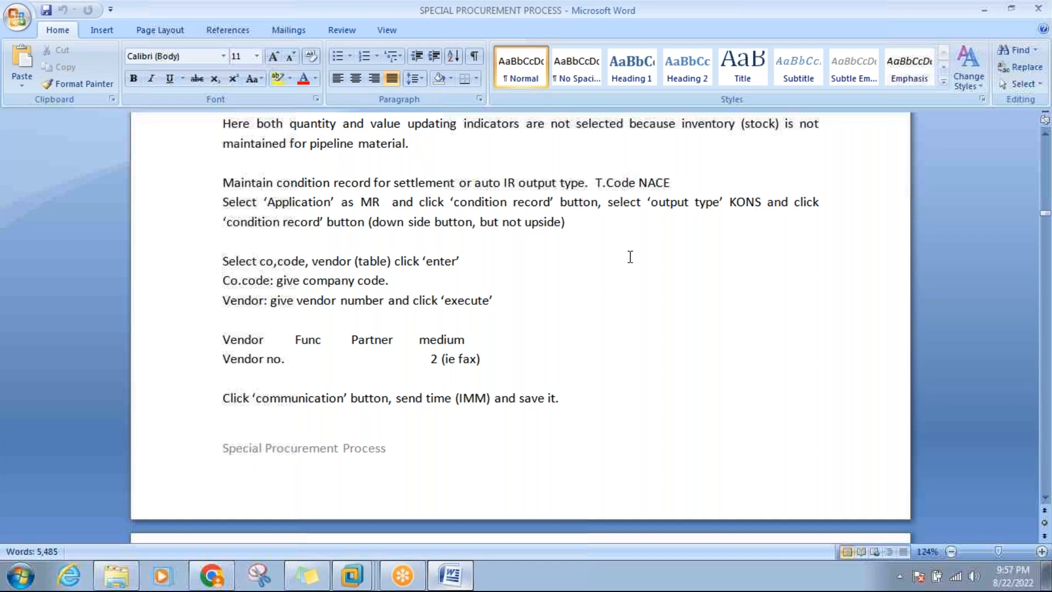
left_click(724, 201)
left_click(448, 579)
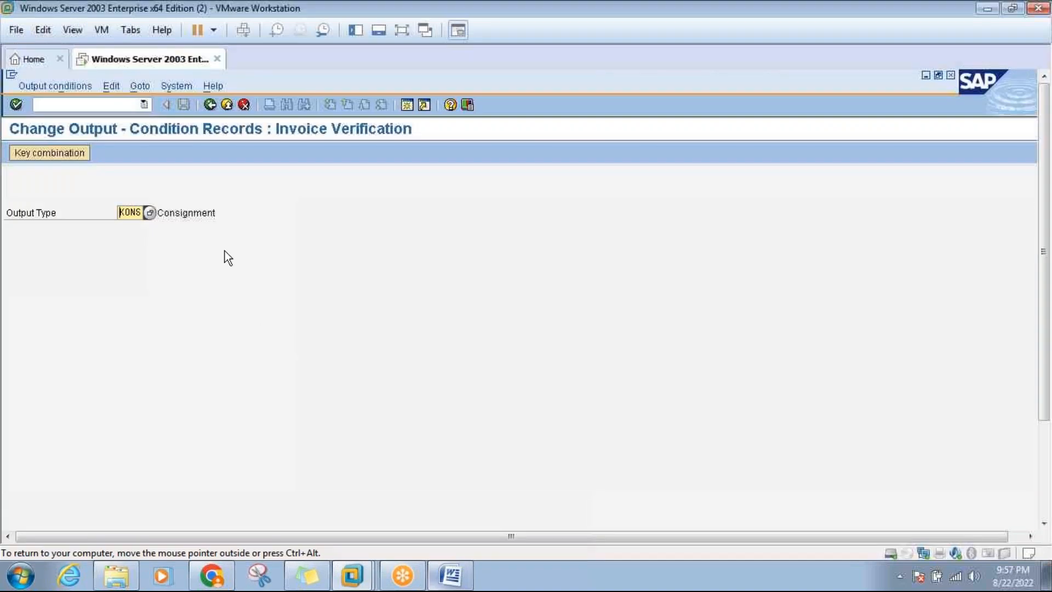
Start a KONS condition record by company code and vendor for company code 3000 and the HP Gas Limited vendor.
key("Return")
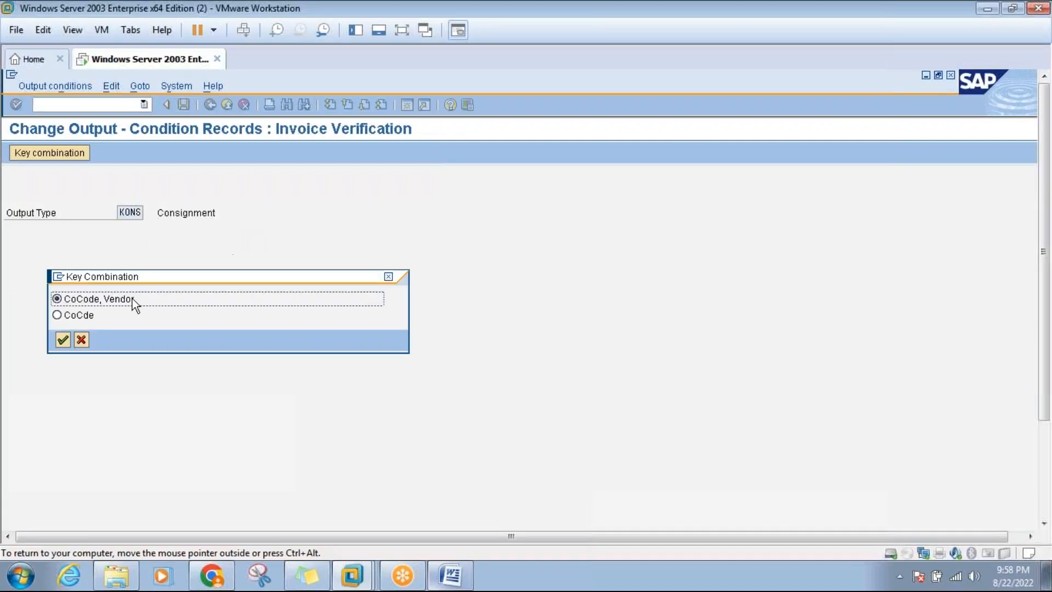
left_click(63, 339)
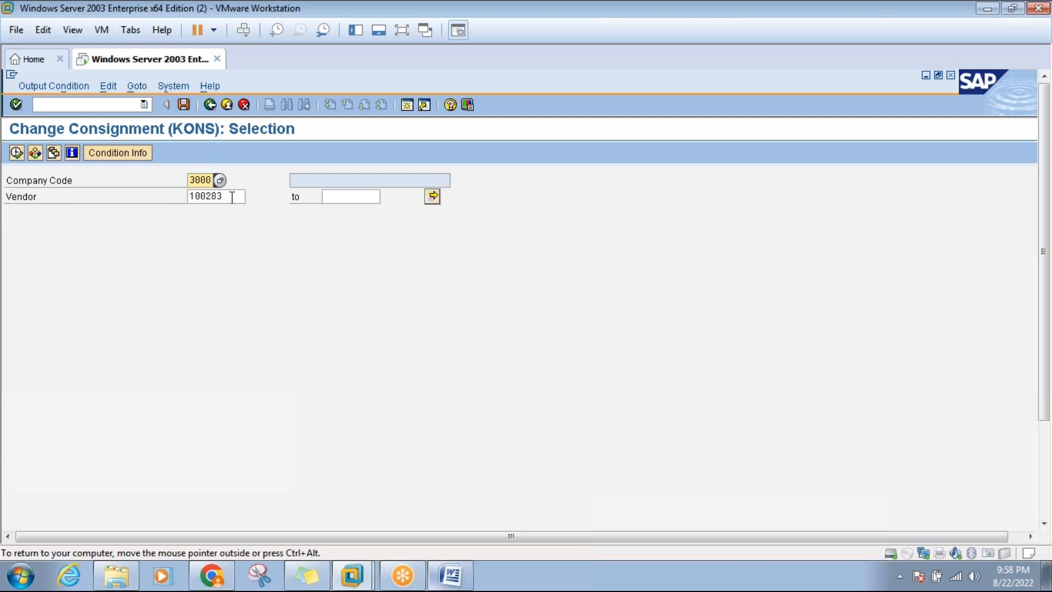
left_click(232, 196)
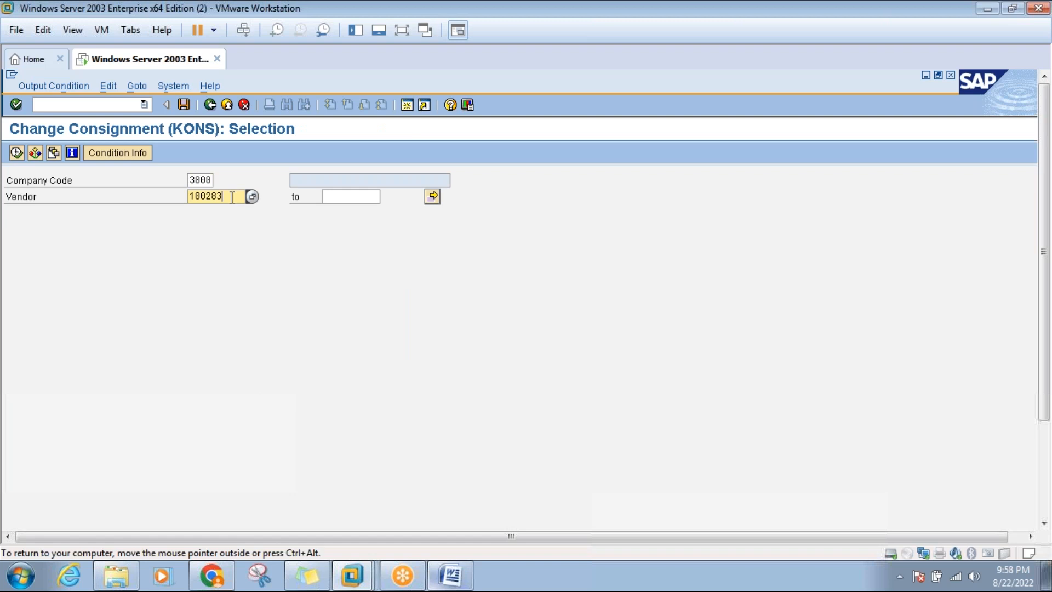
left_click(16, 153)
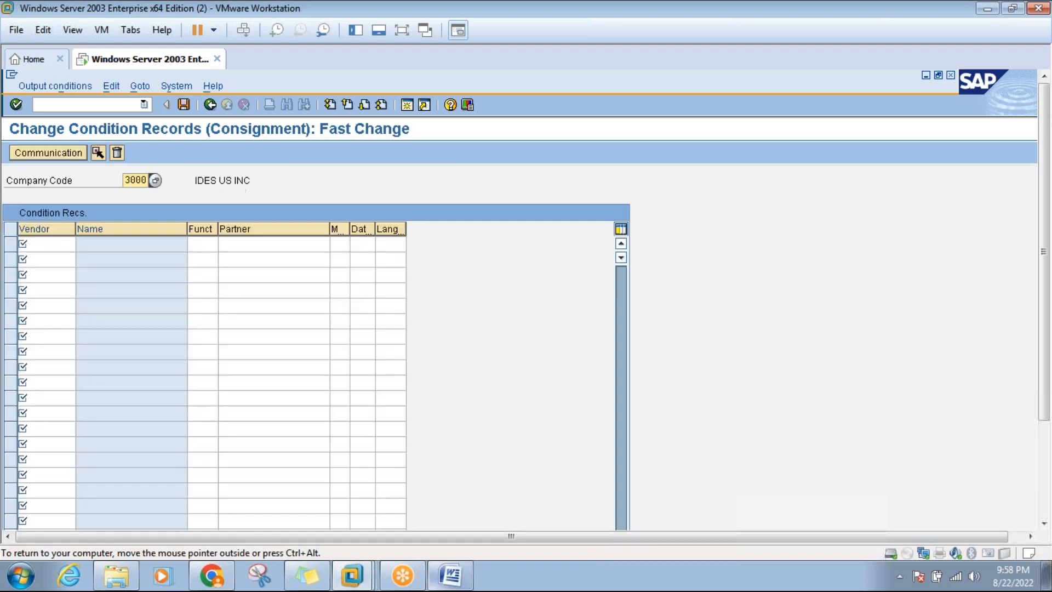
left_click(42, 242)
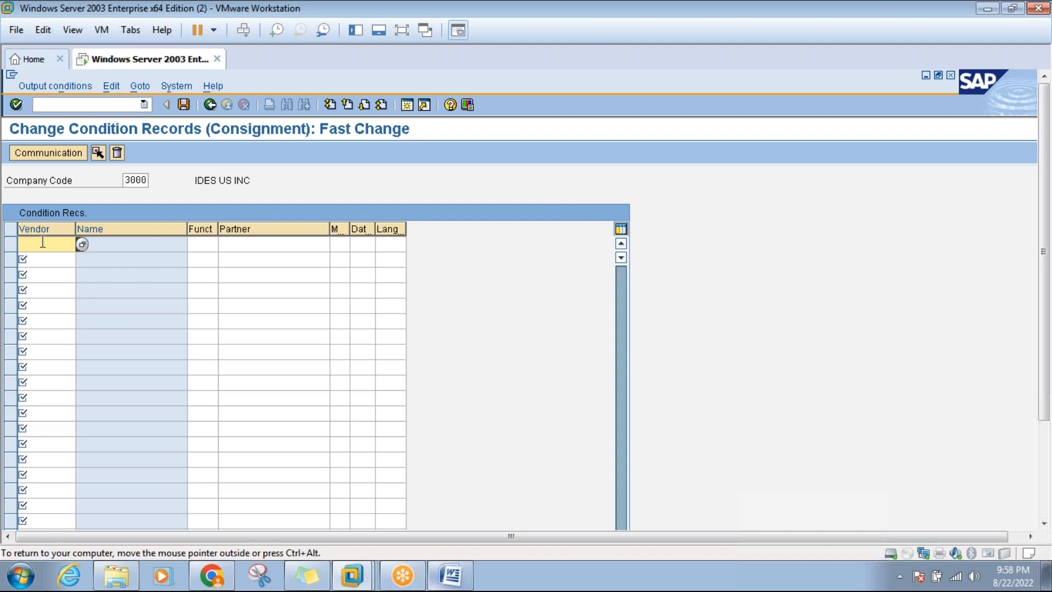
key("Return")
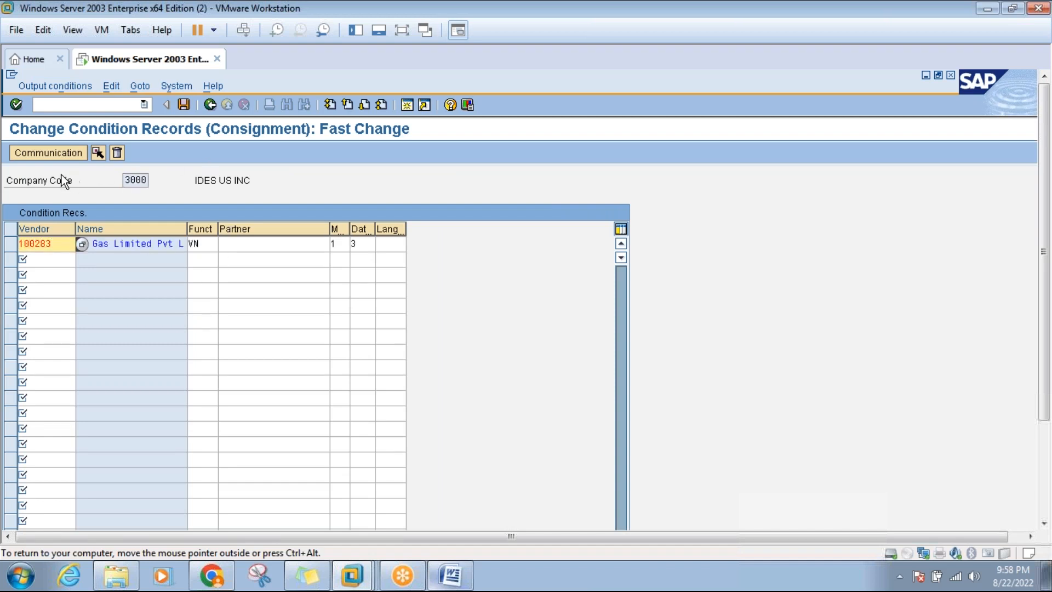
Set the record's output device to LP01, save it, and return to the Word notes.
left_click(53, 150)
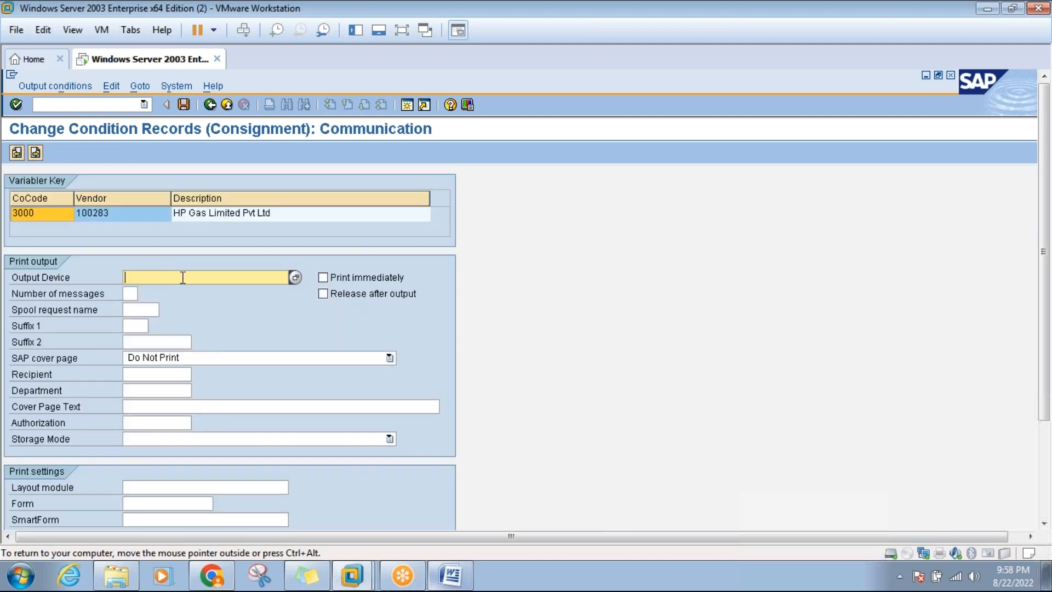
type("lp01")
key("Return")
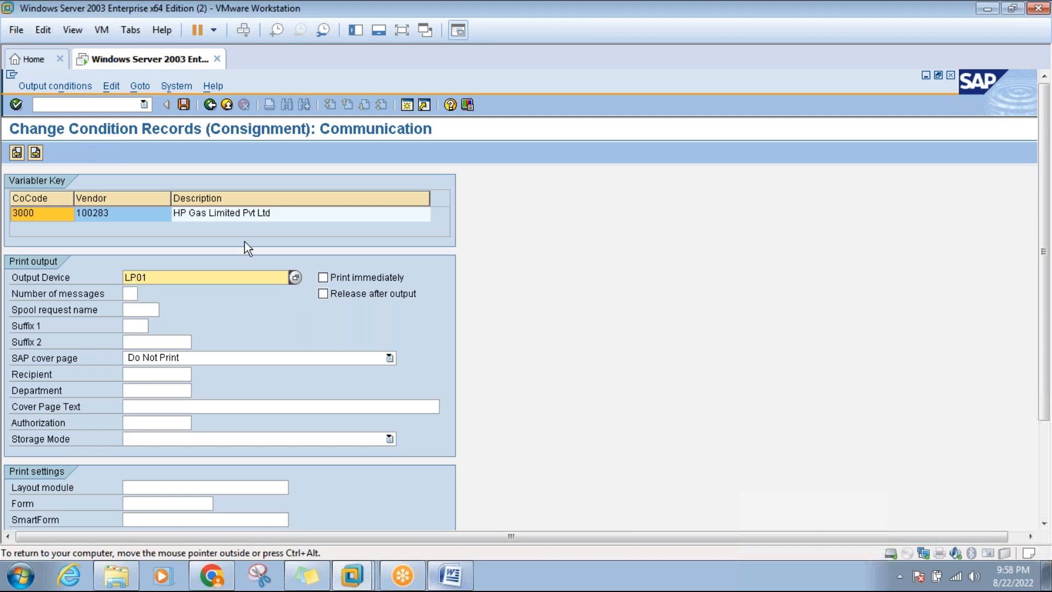
left_click(184, 104)
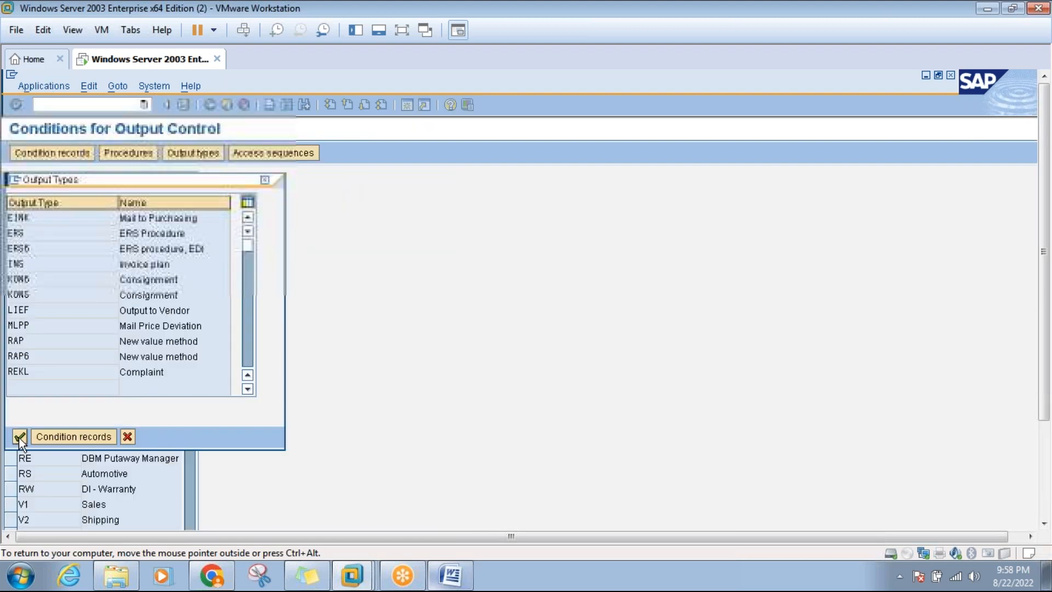
left_click(20, 437)
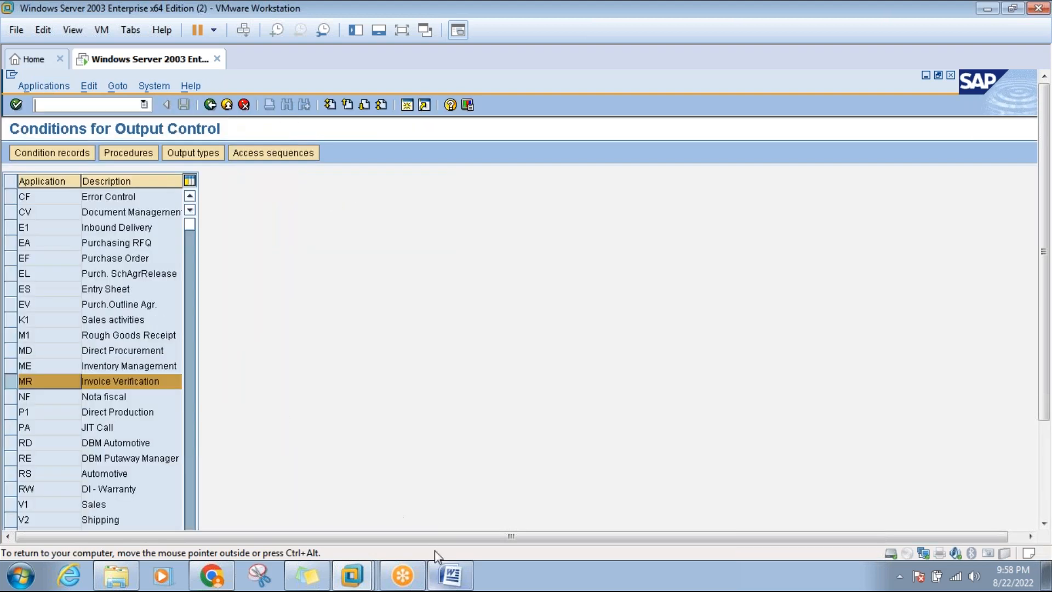
left_click(448, 574)
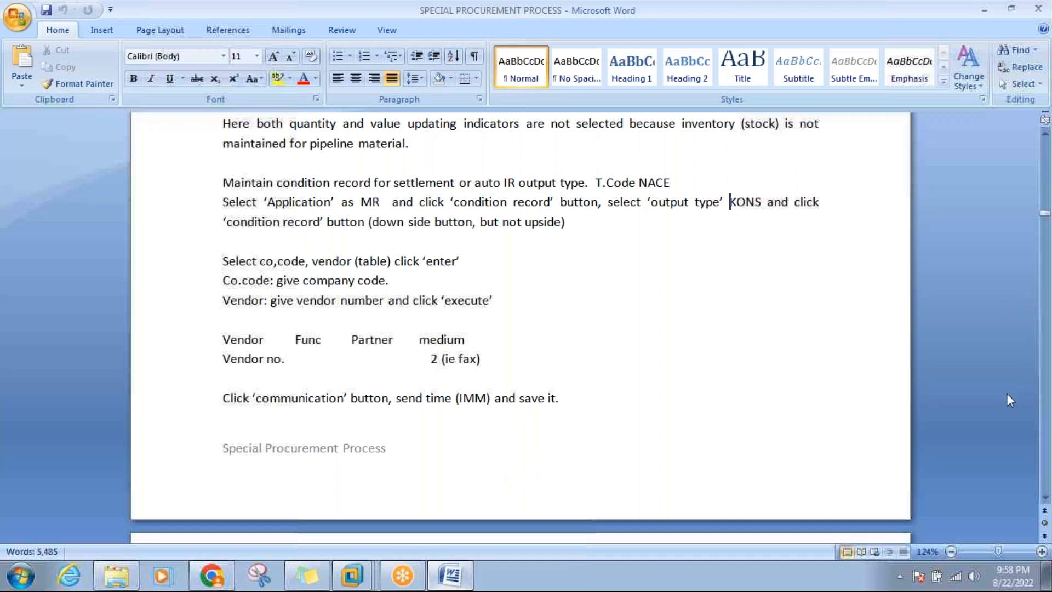
Scroll the Word notes to the page-6 Test Scenario for the MM01 'hydrogen gas' material and ME11 info record.
left_click(438, 359)
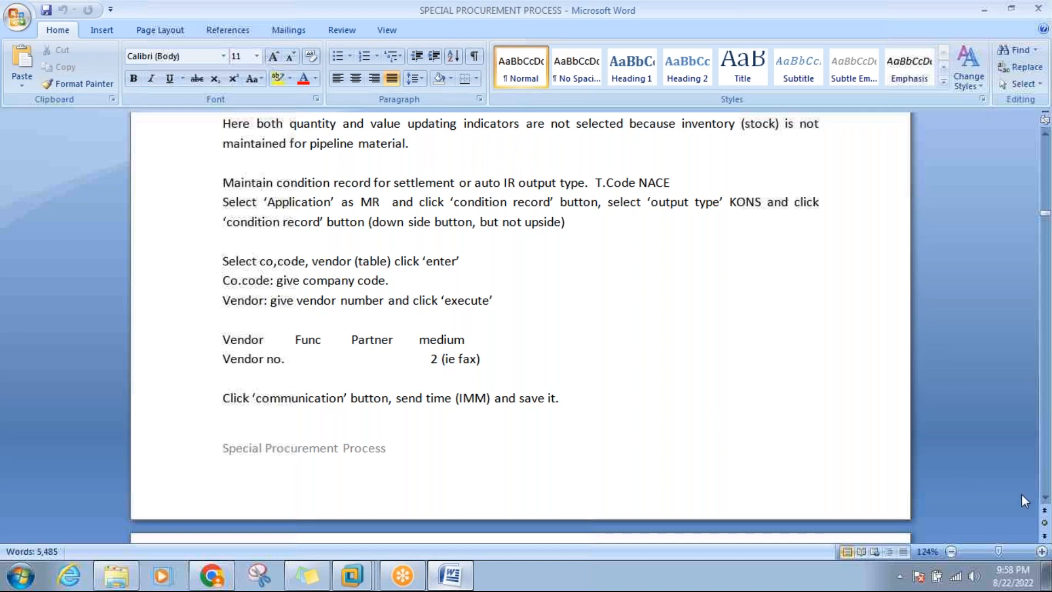
scroll(1046, 499, "down", 3)
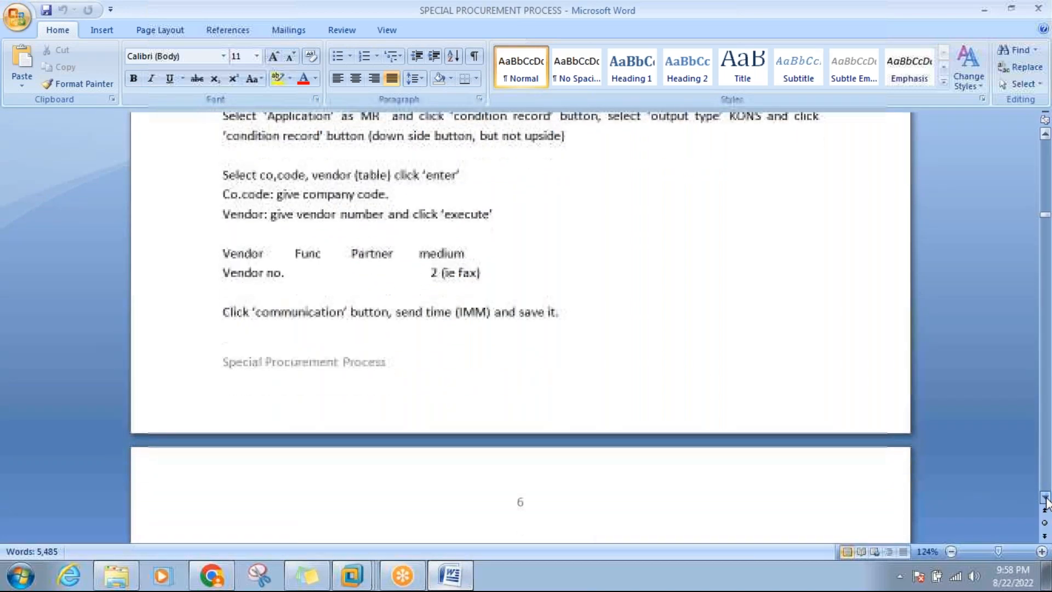
scroll(1045, 499, "down", 5)
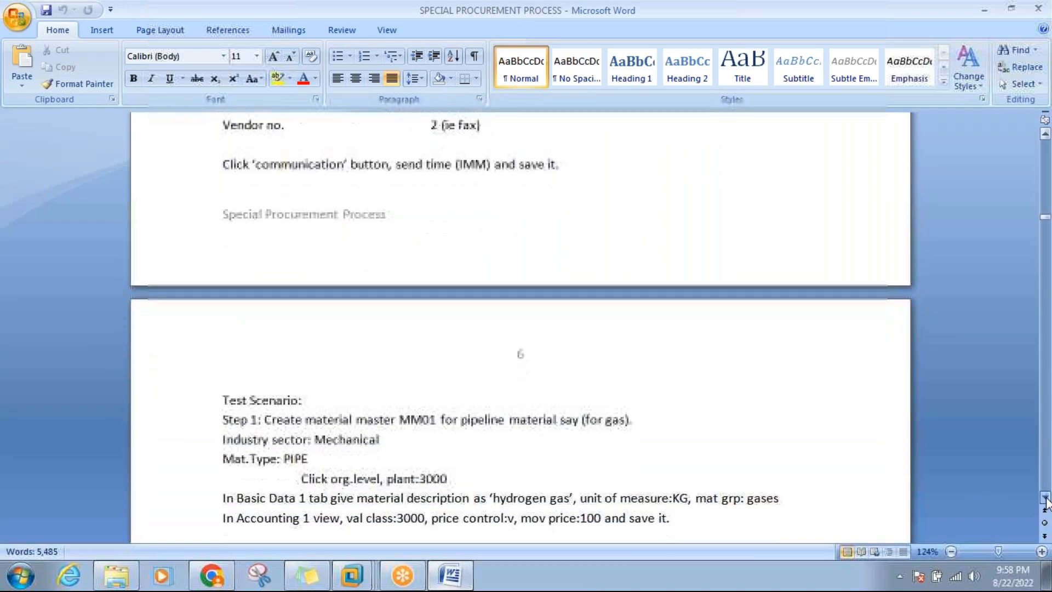
scroll(1045, 499, "down", 5)
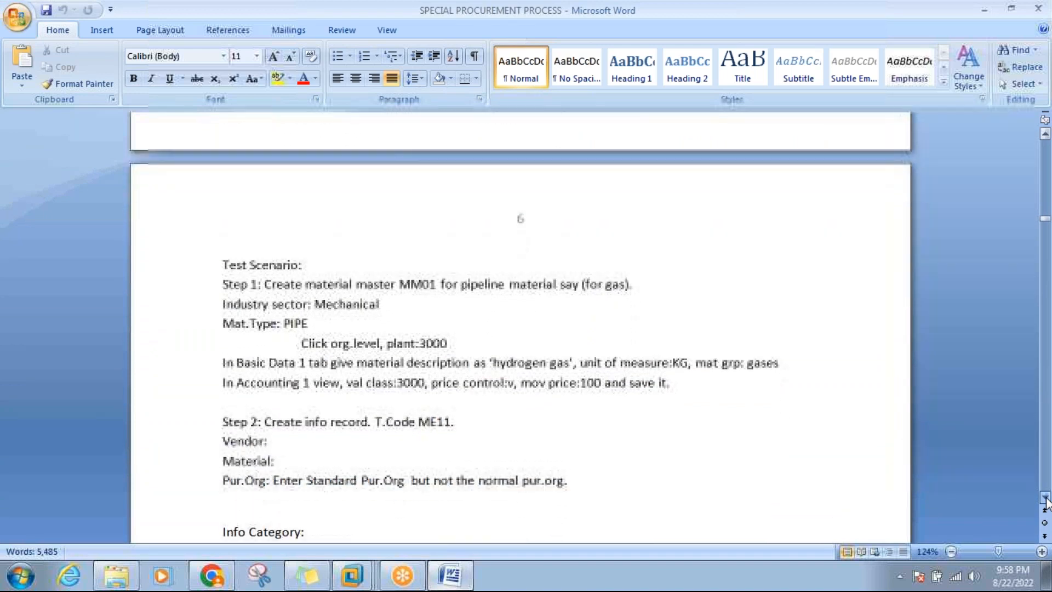
scroll(1045, 500, "down", 1)
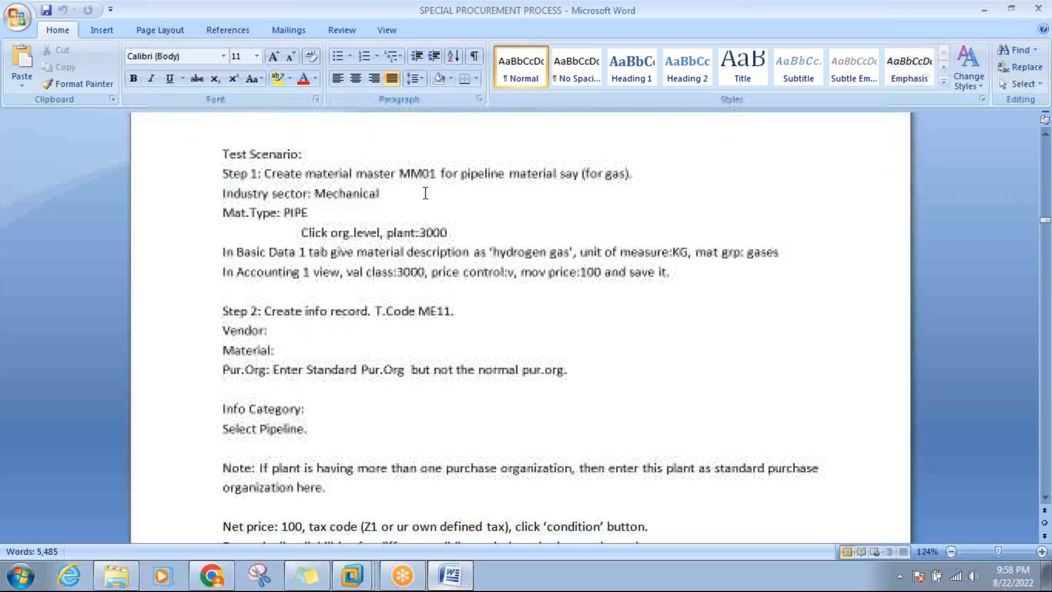
left_click(392, 193)
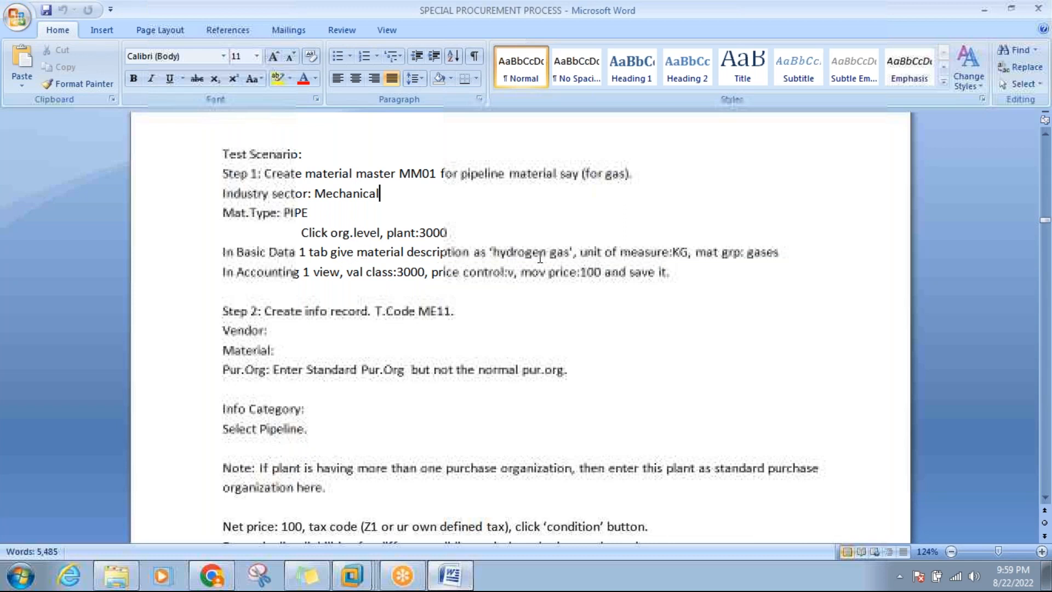
left_click(667, 255)
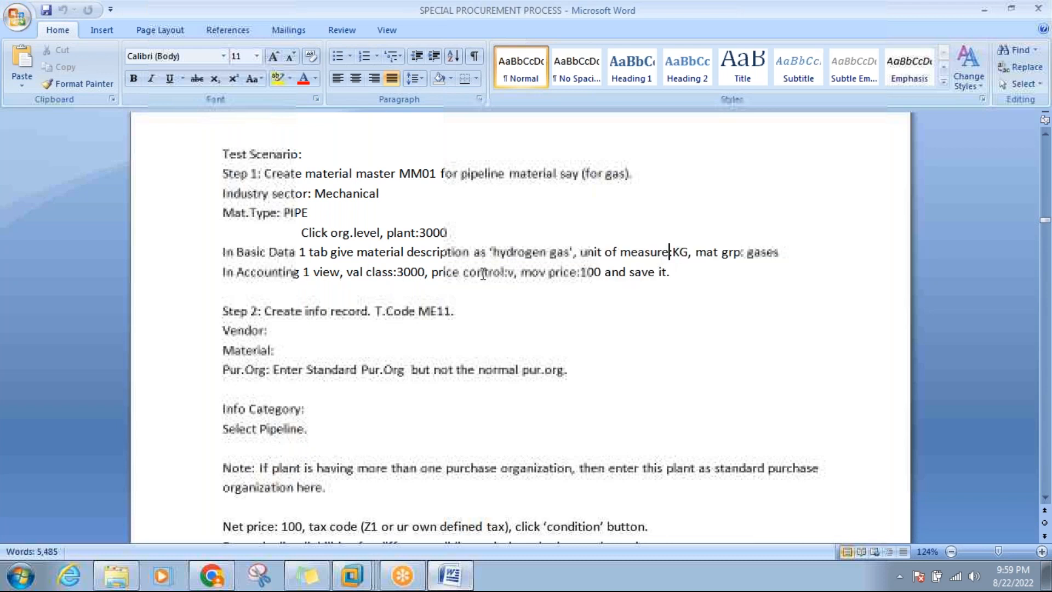
Start MM01 for pipeline material 1590 with plant 3000, reaching its Basic data 1 view.
mouse_move(348, 583)
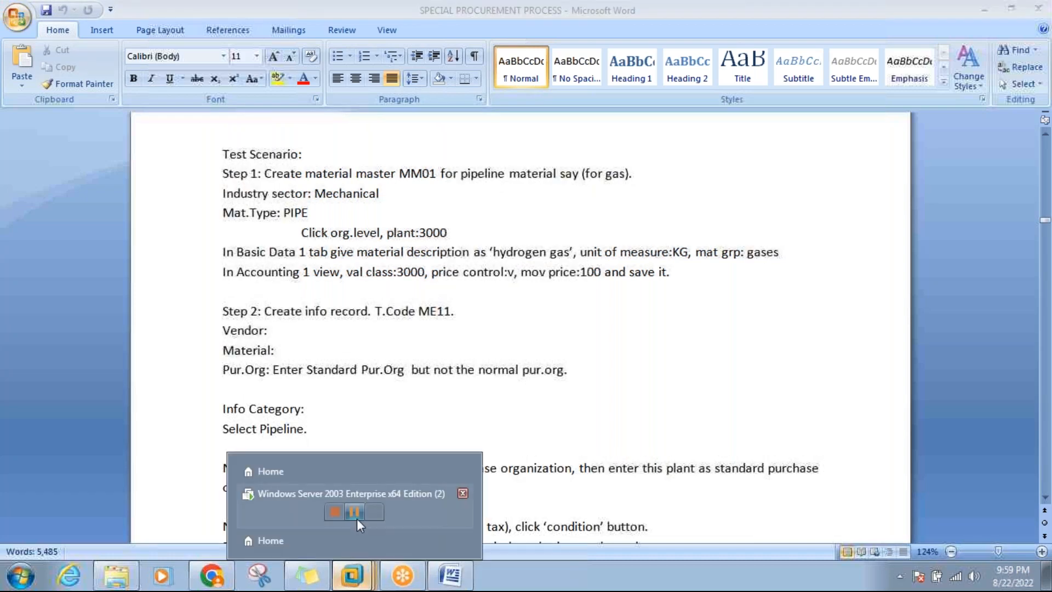
left_click(355, 495)
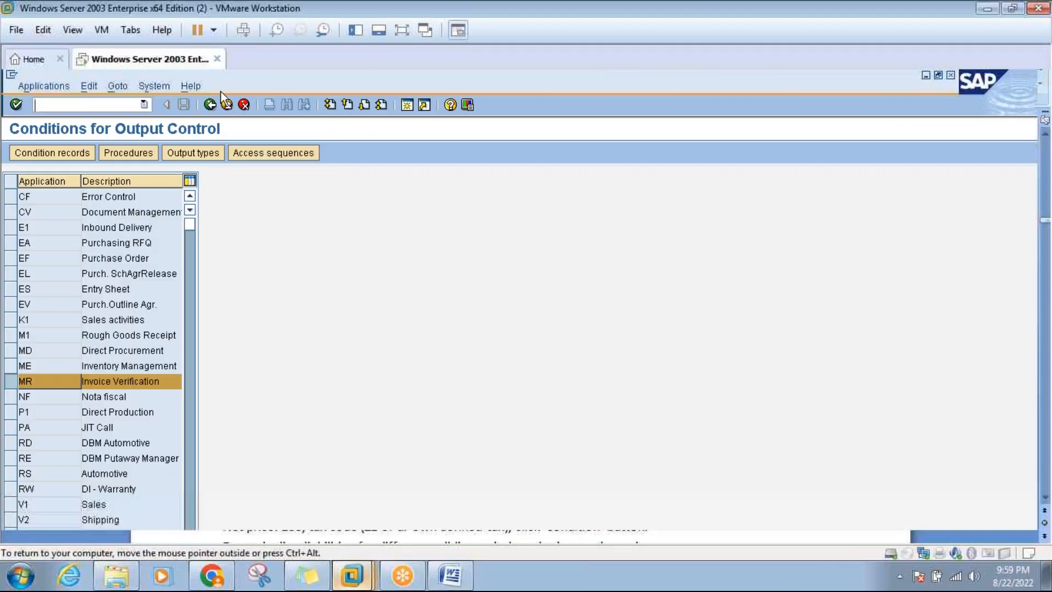
left_click(242, 108)
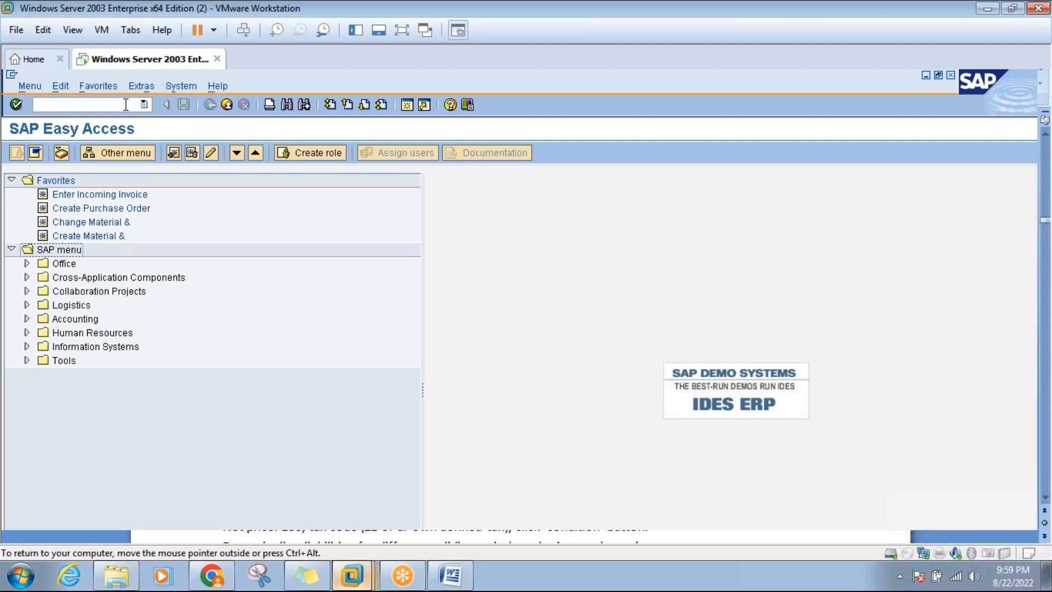
type("mm01")
key("Return")
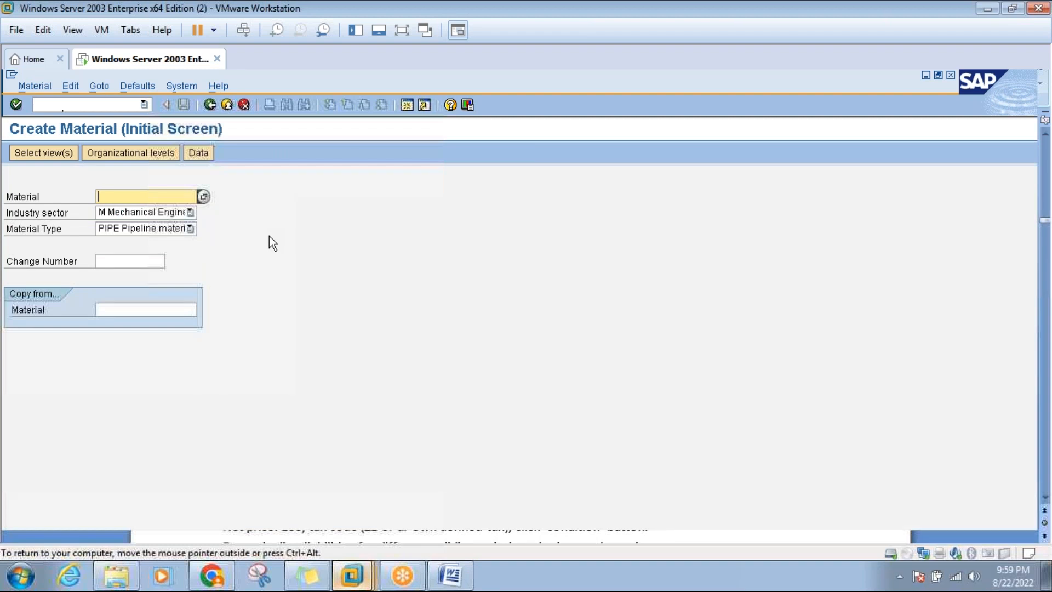
key("Return")
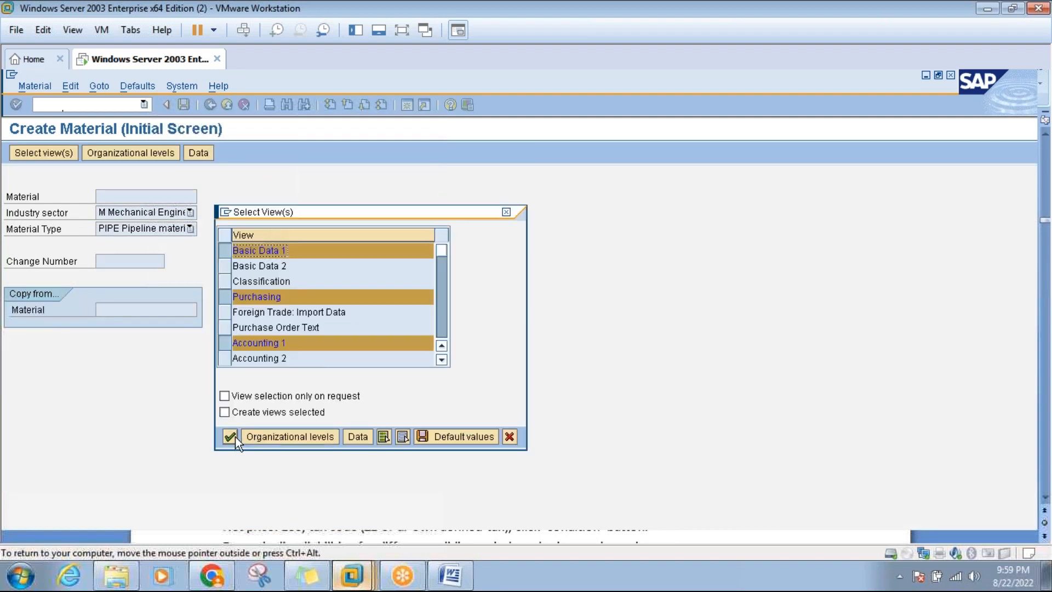
left_click(262, 439)
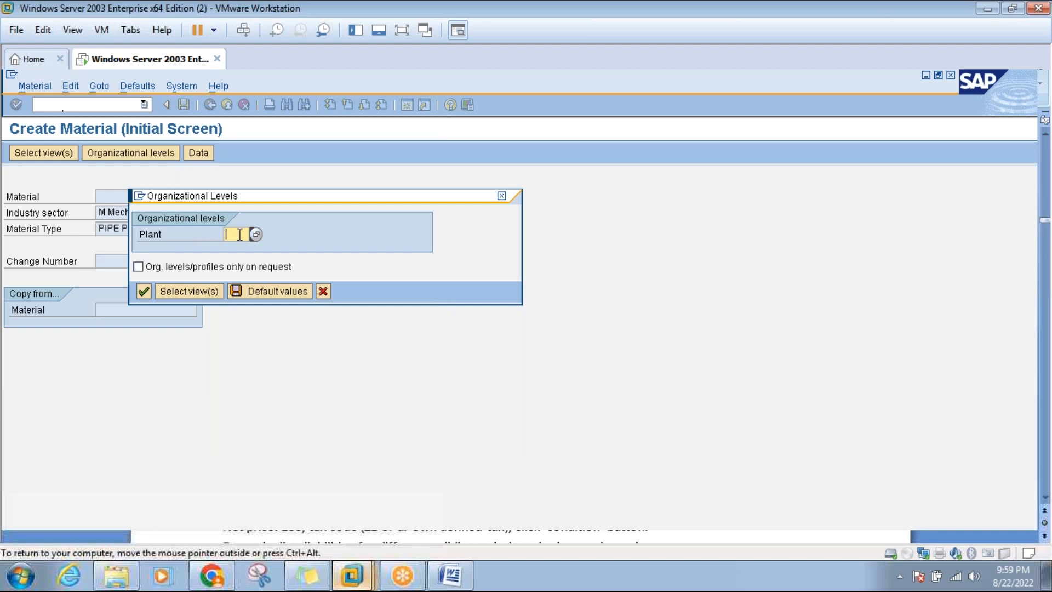
type("3000")
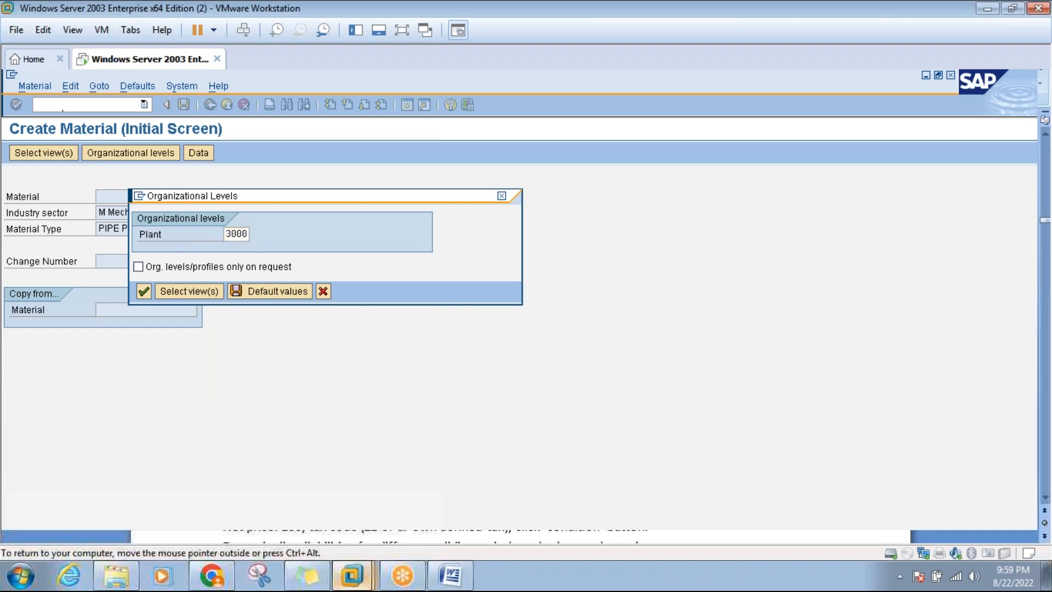
key("Return")
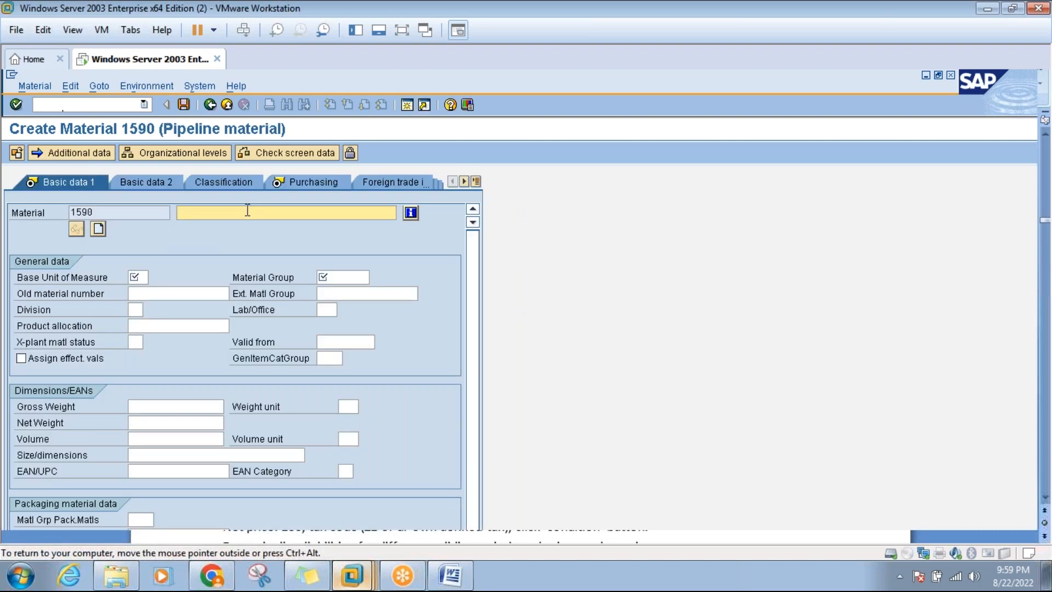
Describe material 1590 as 'Gas' with base unit kg and material group 01004 Gases.
type("Gas")
left_click(136, 277)
type("kg")
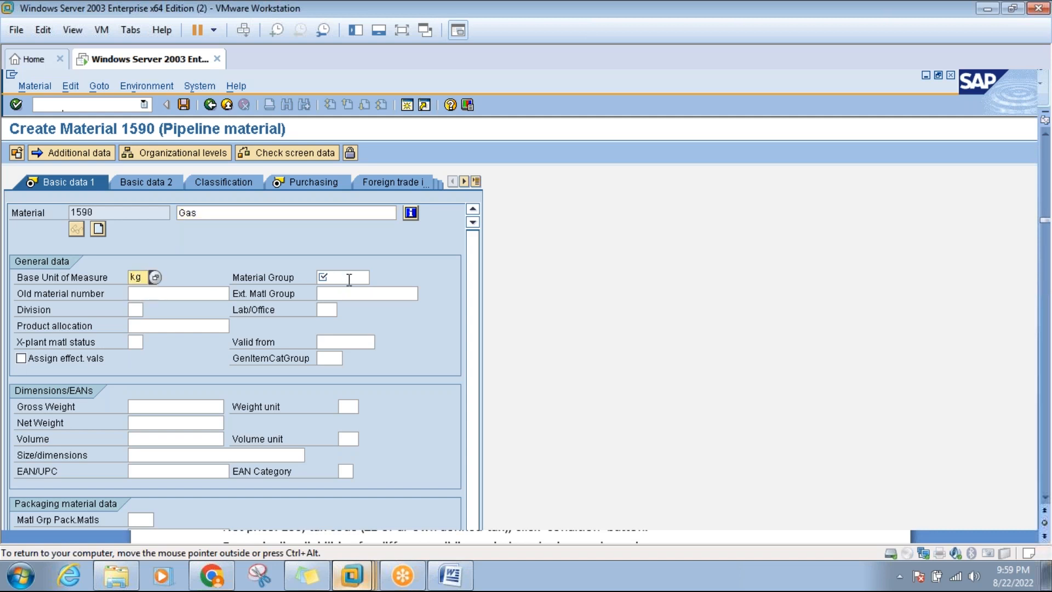
left_click(348, 277)
left_click(375, 277)
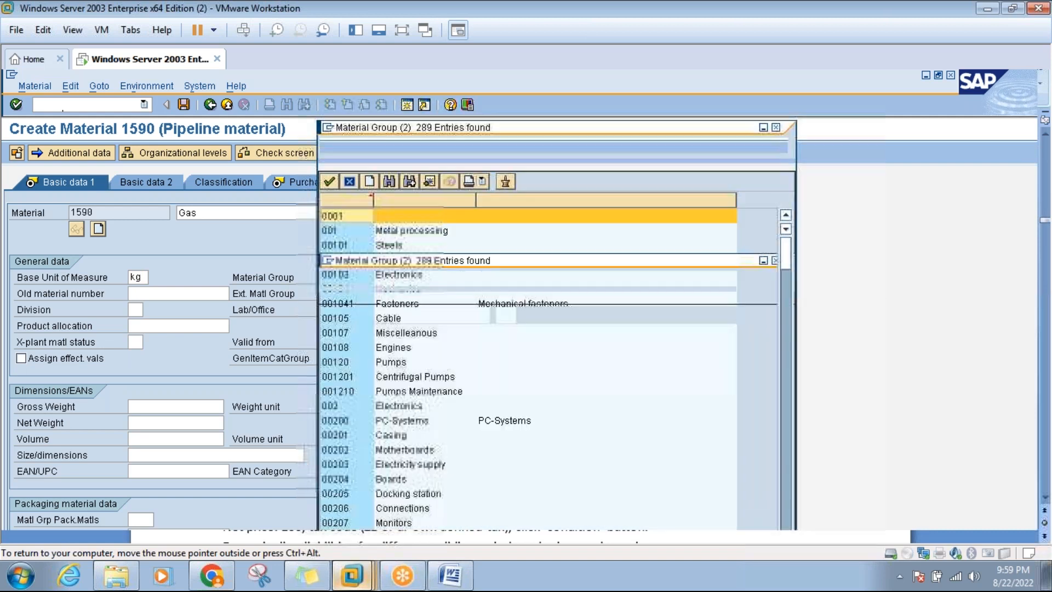
left_click(366, 183)
type("gas")
key("Return")
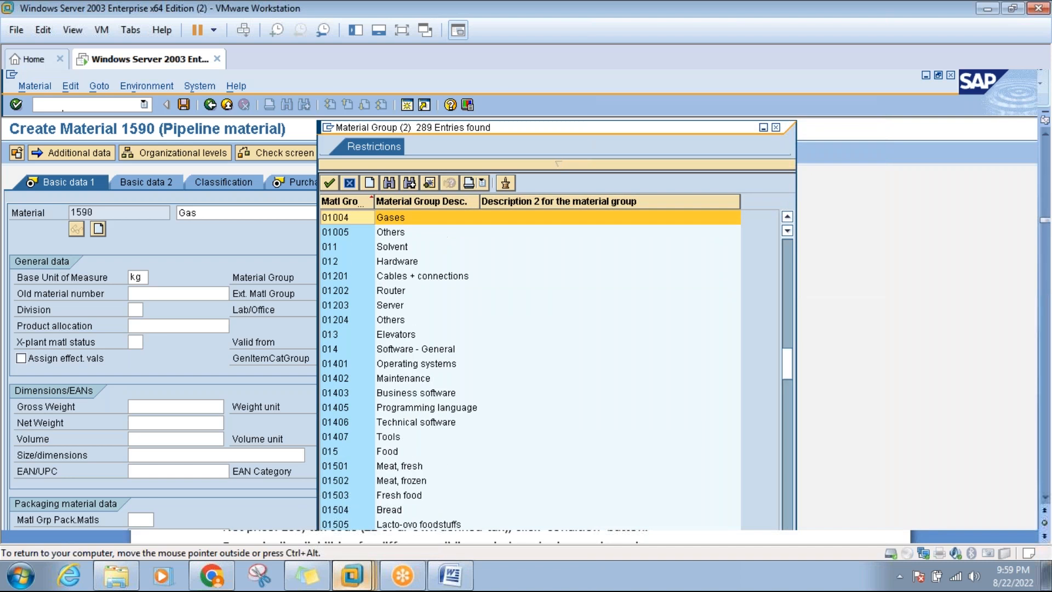
double_click(356, 219)
key("Return")
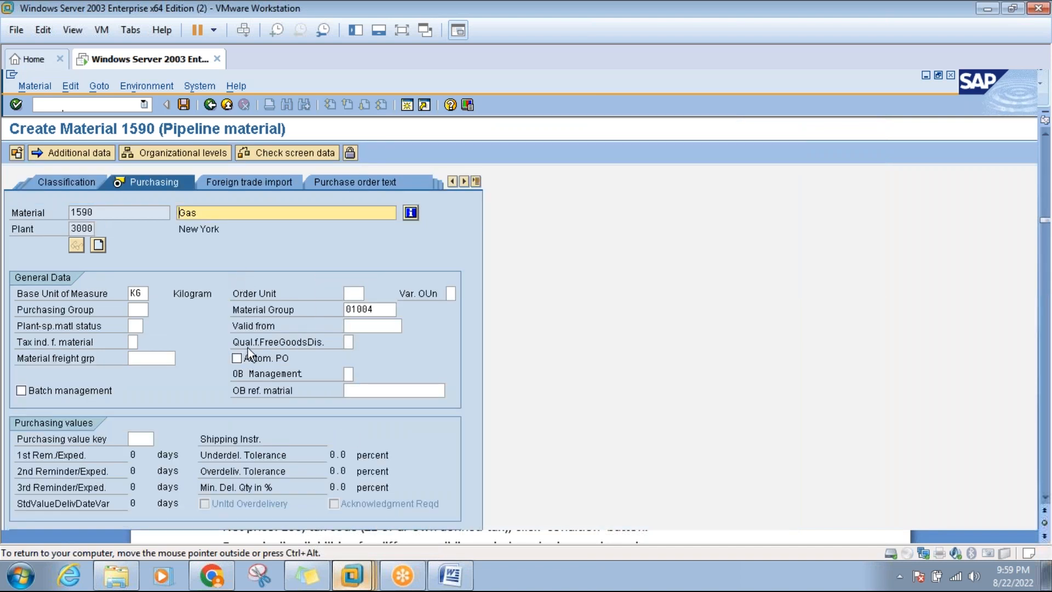
Give material 1590 valuation class 3000 and moving price 1200, then switch to the Word notes.
key("Return")
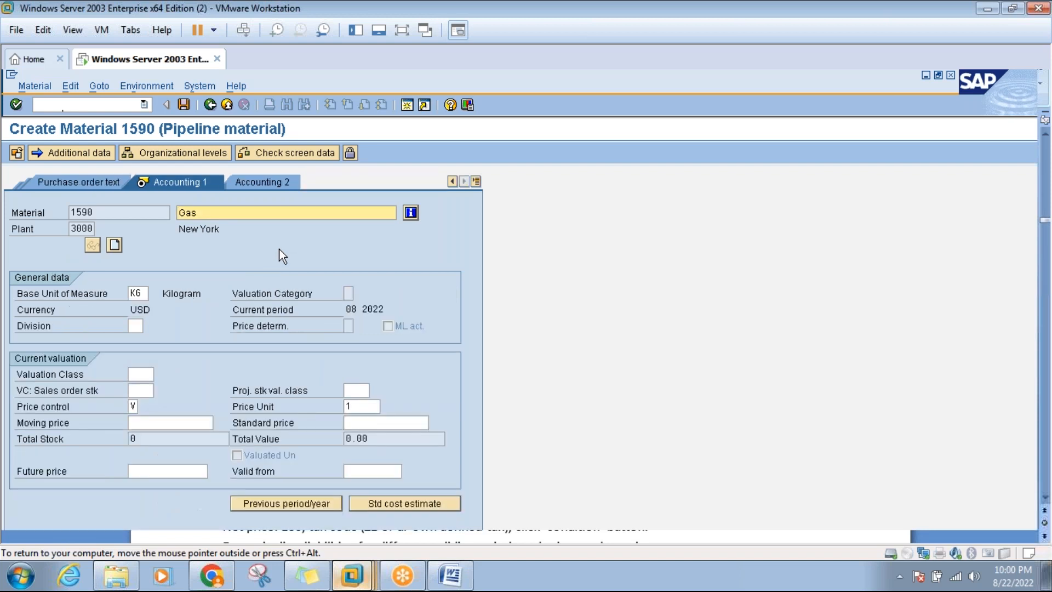
left_click(140, 375)
left_click(160, 374)
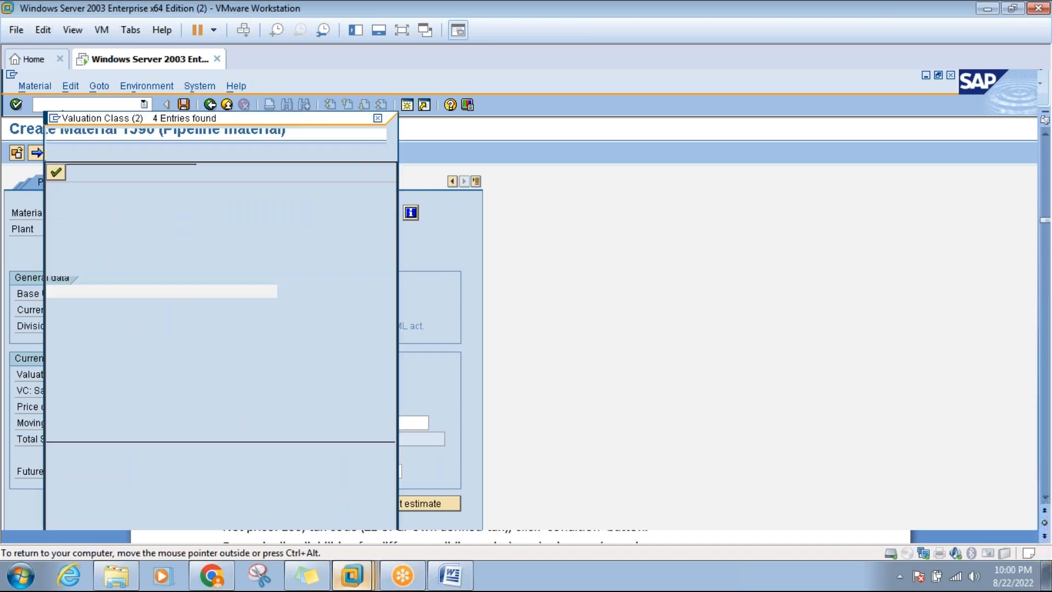
double_click(86, 206)
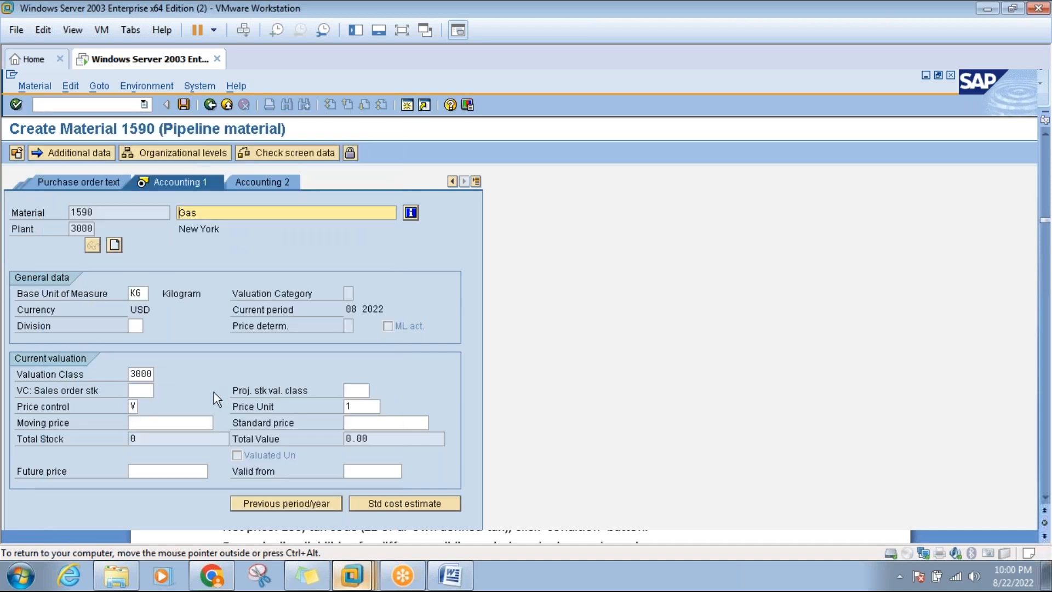
left_click(195, 421)
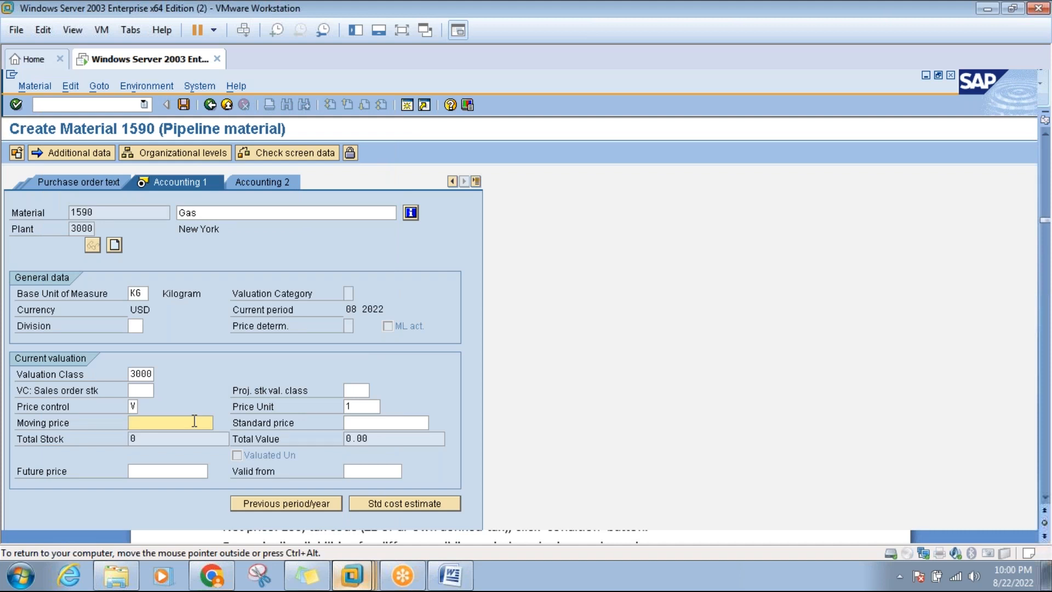
type("1200")
key("Return")
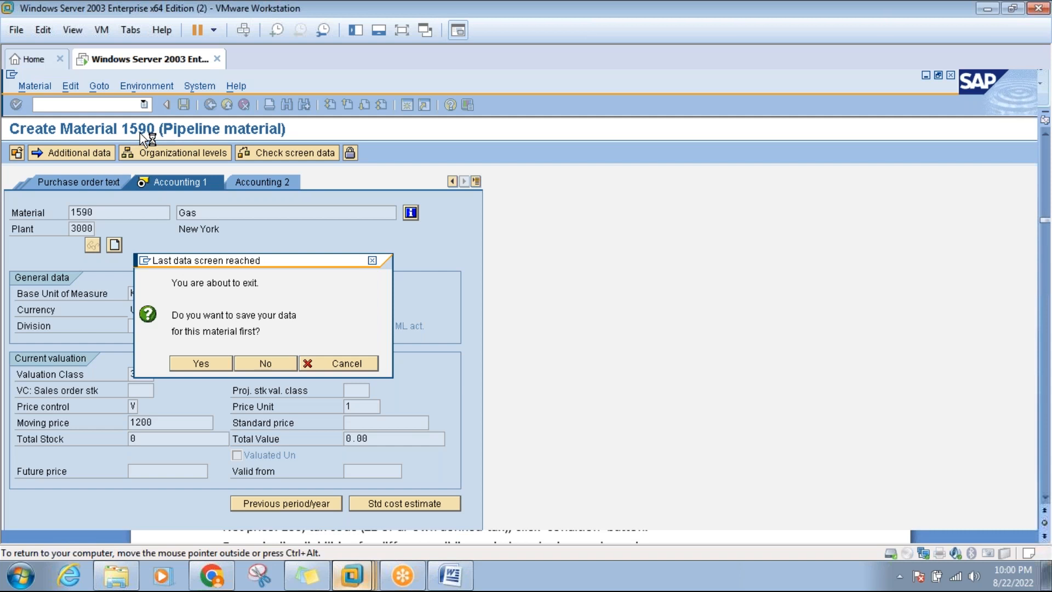
left_click(452, 580)
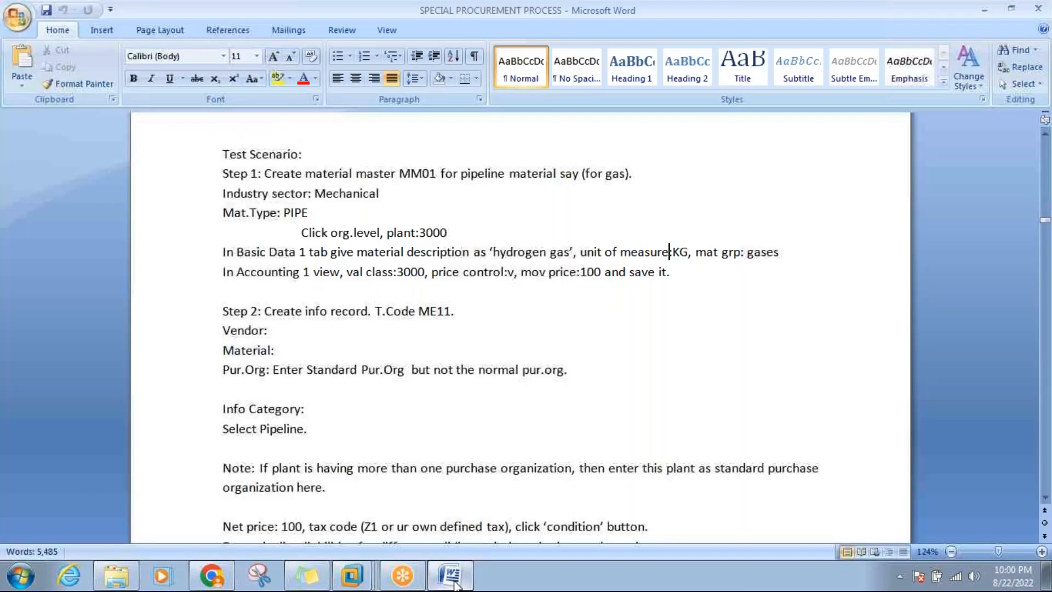
Scroll the Word notes through Steps 2 and 3, then bring the SAP machine back full screen.
left_click(294, 316)
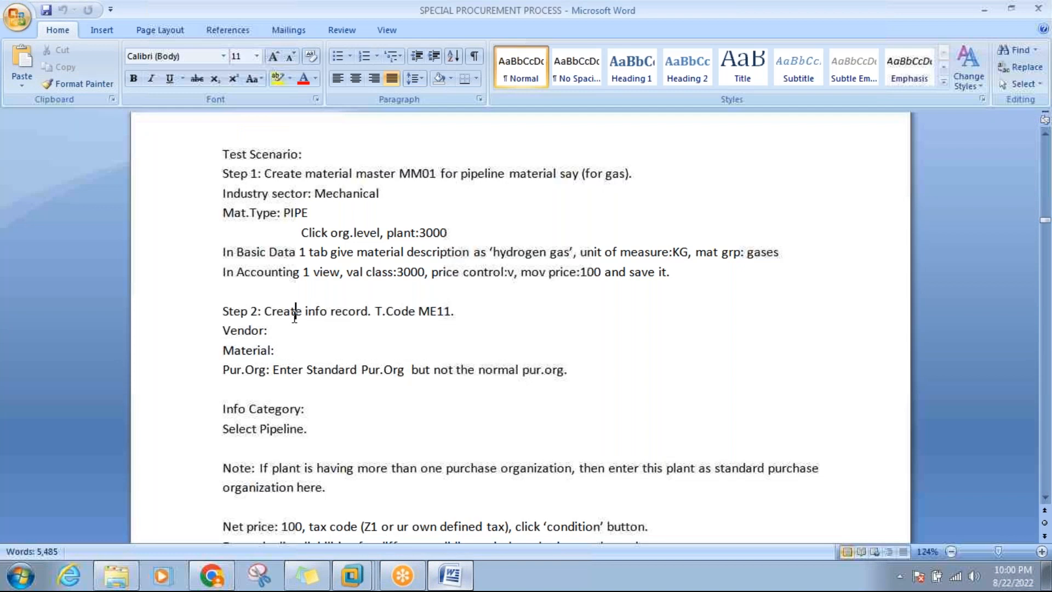
left_click(1044, 498)
double_click(1044, 499)
left_click(1044, 498)
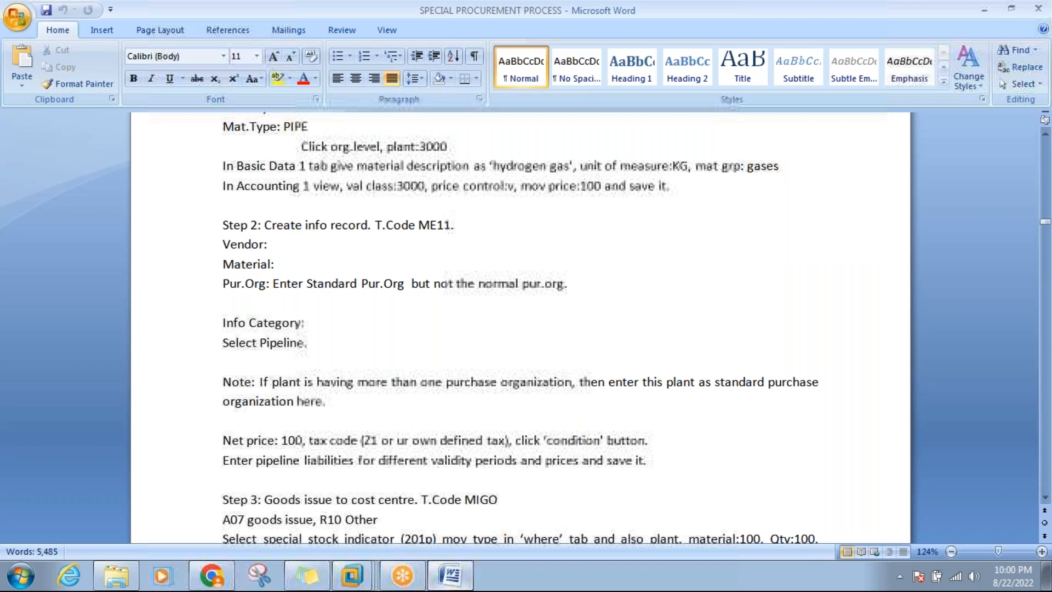
left_click(1045, 497)
scroll(1044, 498, "down", 3)
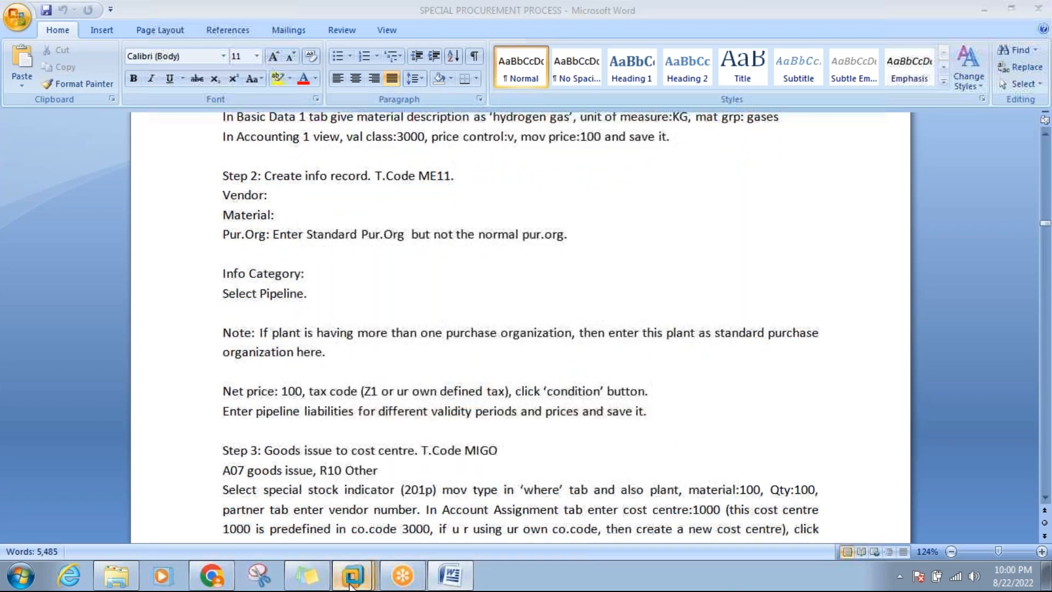
mouse_move(351, 578)
left_click(356, 499)
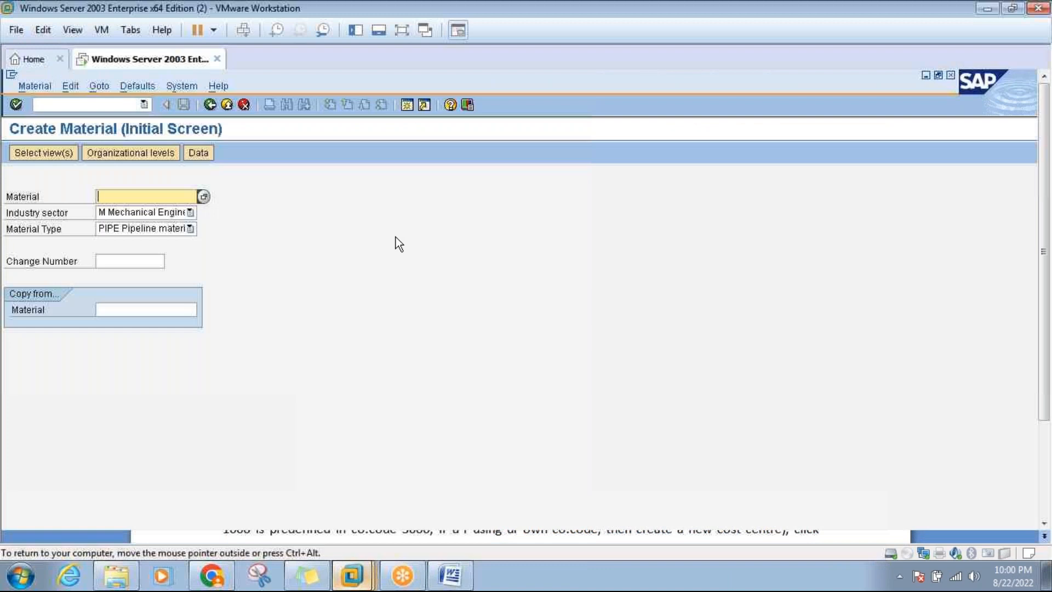
left_click(402, 36)
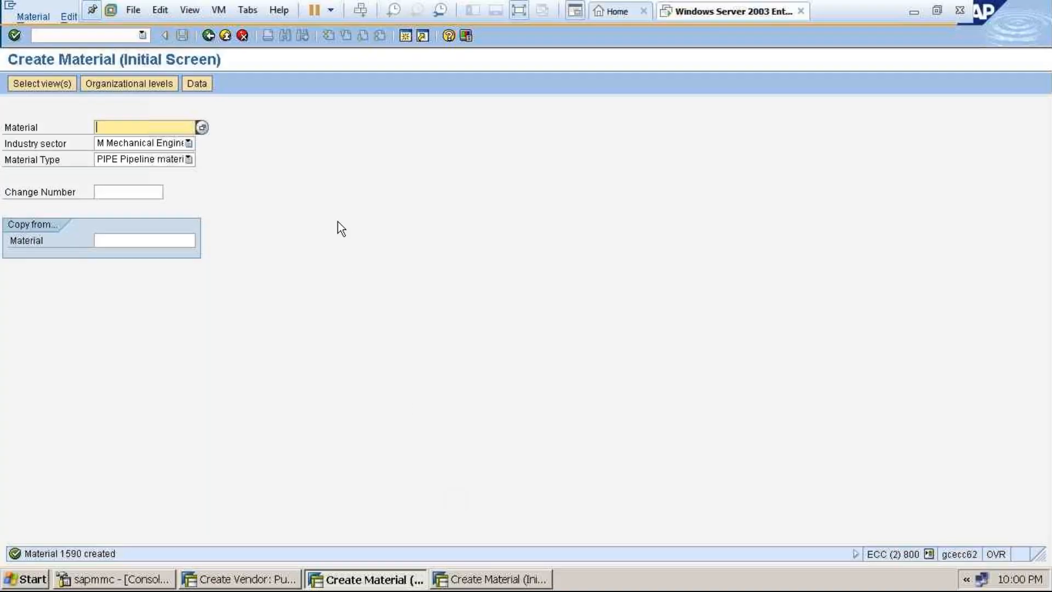
Create a Pipeline info record for HP Gas Limited, material 1590, purchasing org and plant 3000.
left_click(224, 38)
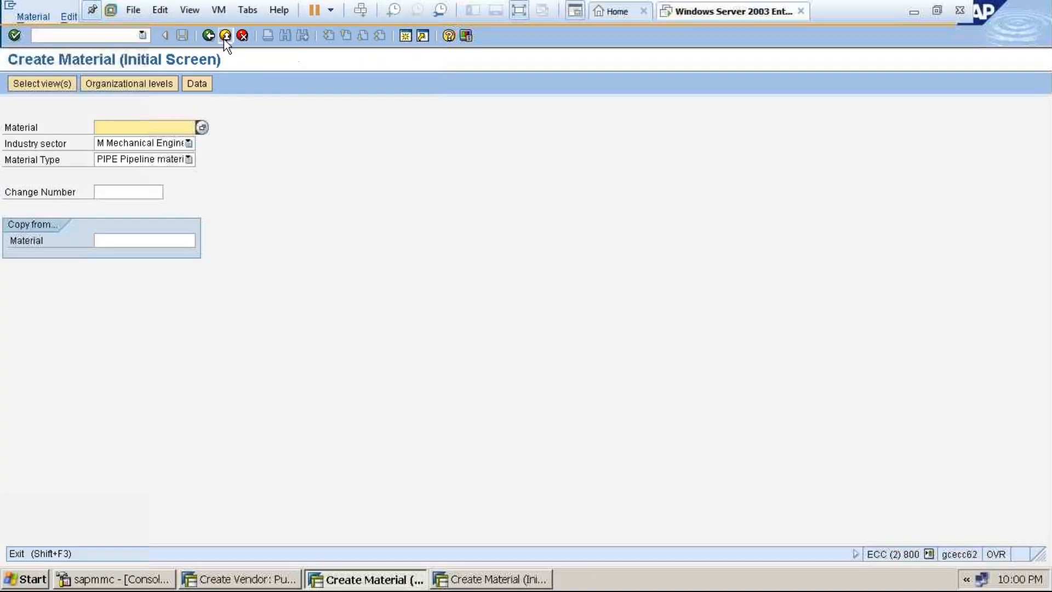
left_click(124, 36)
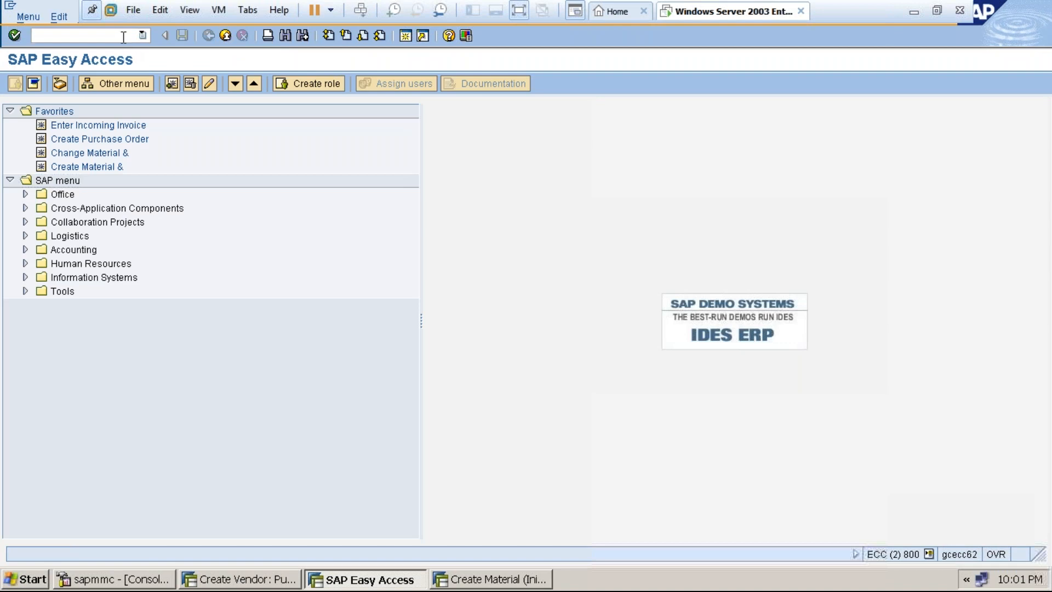
type("/nmm01")
key("Return")
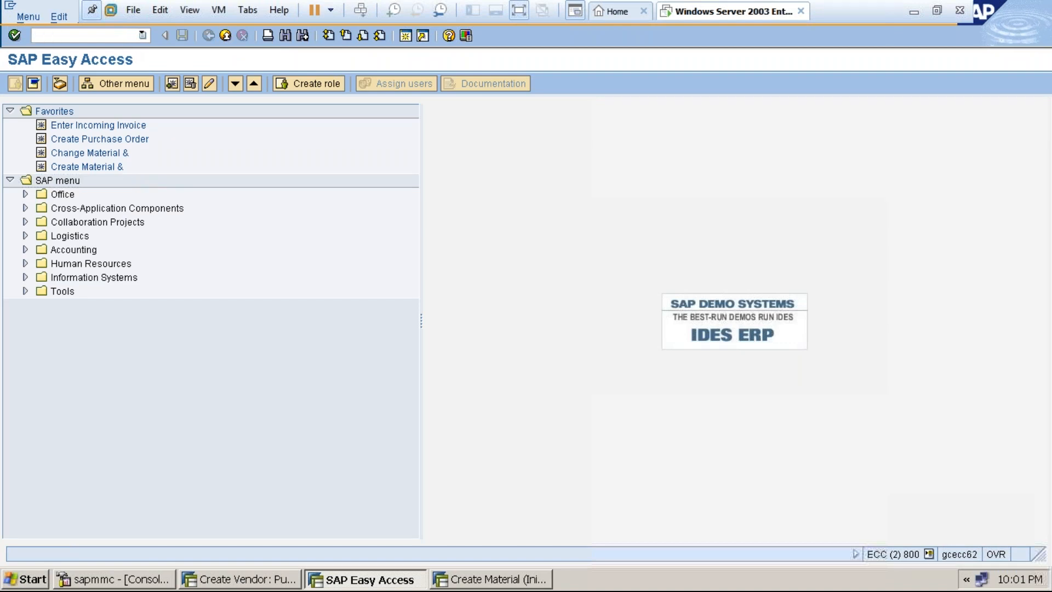
left_click(133, 154)
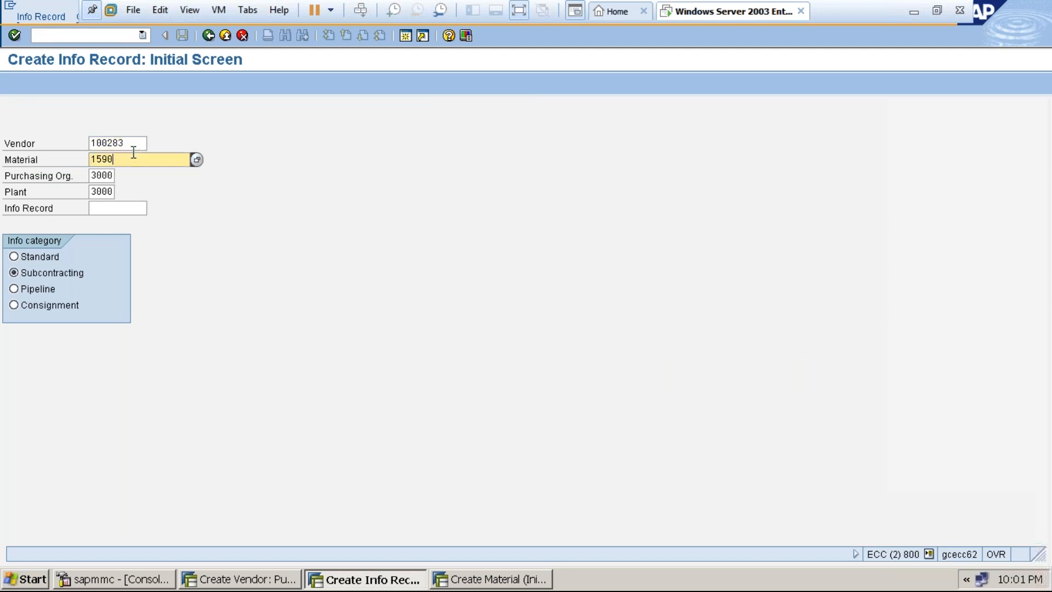
left_click(133, 143)
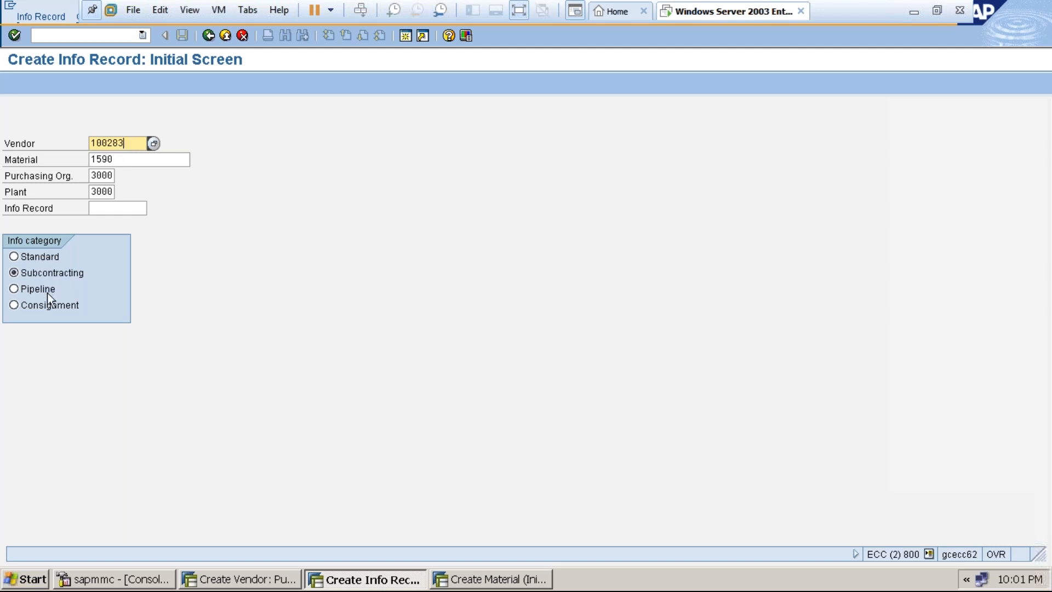
left_click(14, 289)
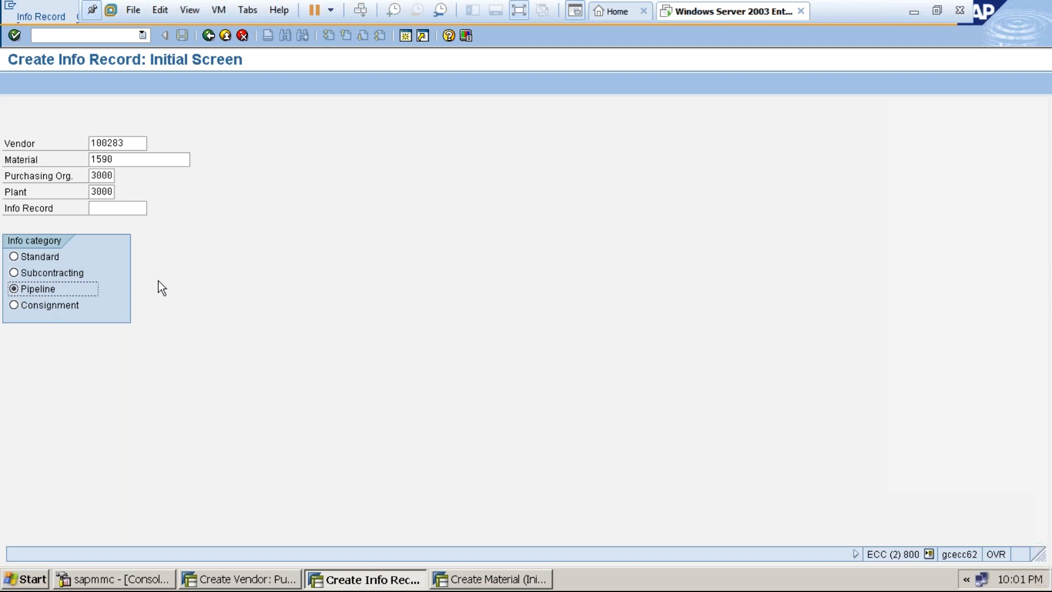
key("Return")
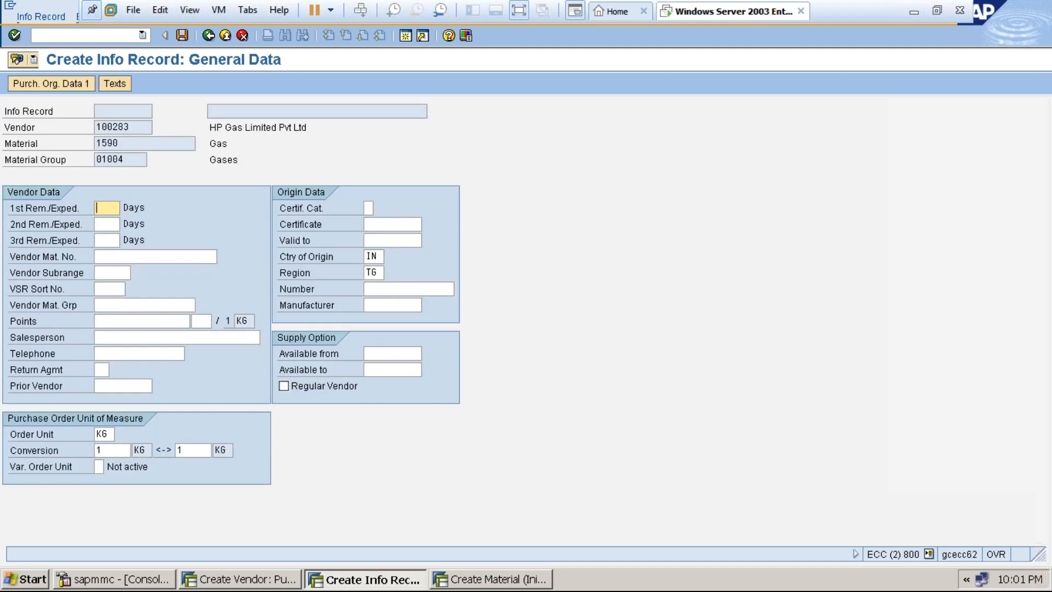
Enter planned delivery time 1 day, standard quantity 1000 KG and net price 1200 INR.
key("Return")
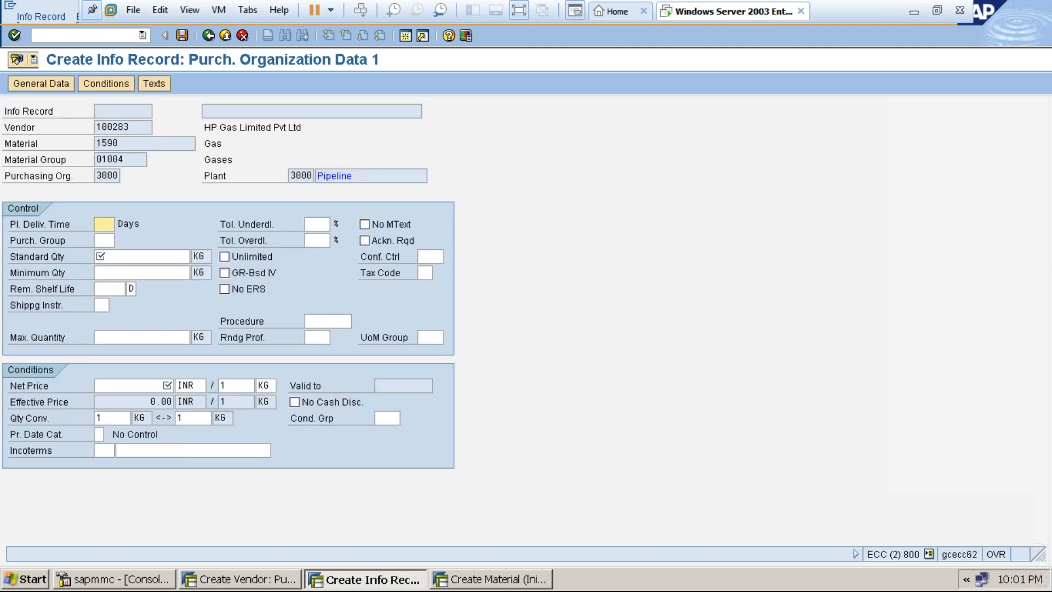
type("1")
key("Tab")
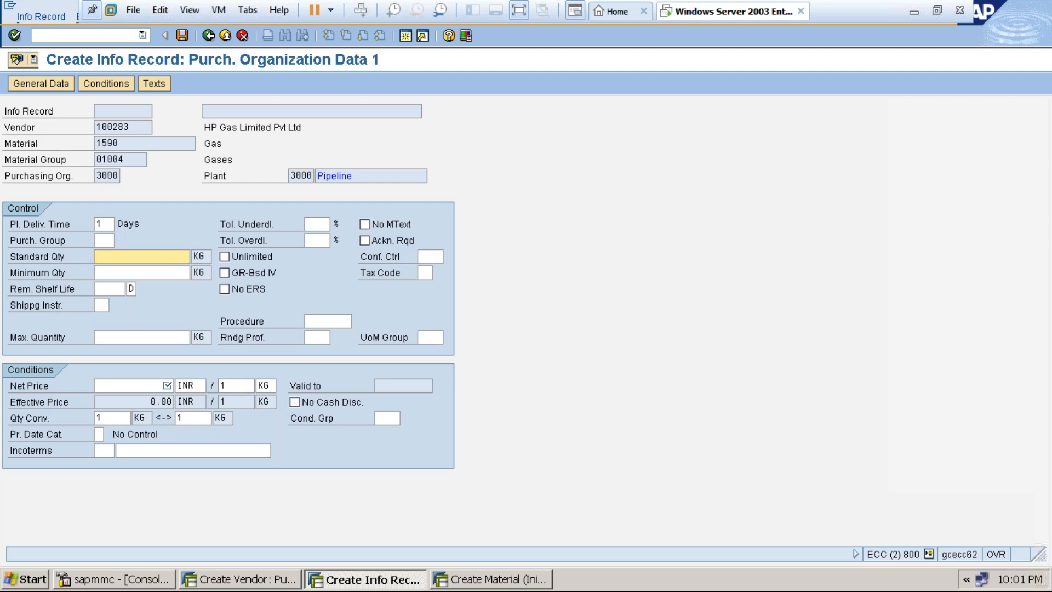
type("1")
left_click(150, 270)
left_click(148, 387)
type("1260")
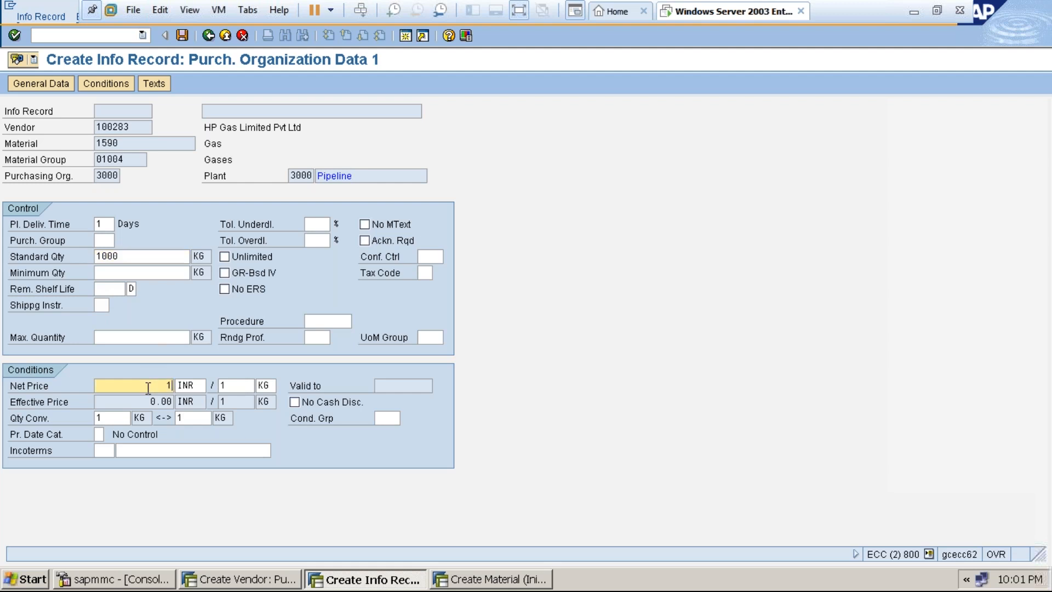
key("BackSpace")
key("BackSpace")
type("00")
left_click(425, 273)
Choose tax code I0 (A/P Tax Exempt) from the tax code list.
left_click(439, 273)
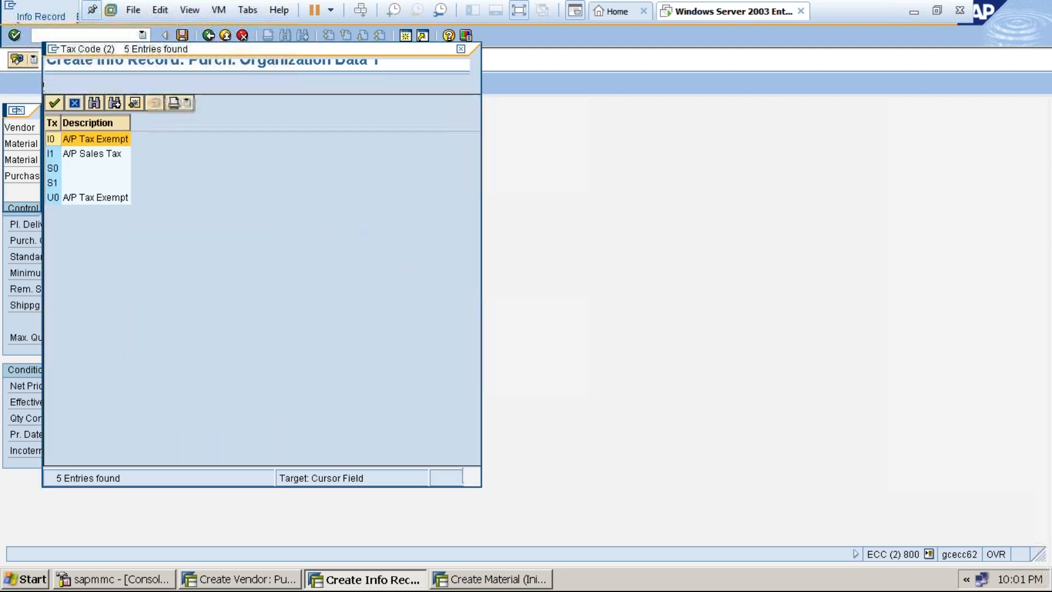
double_click(70, 137)
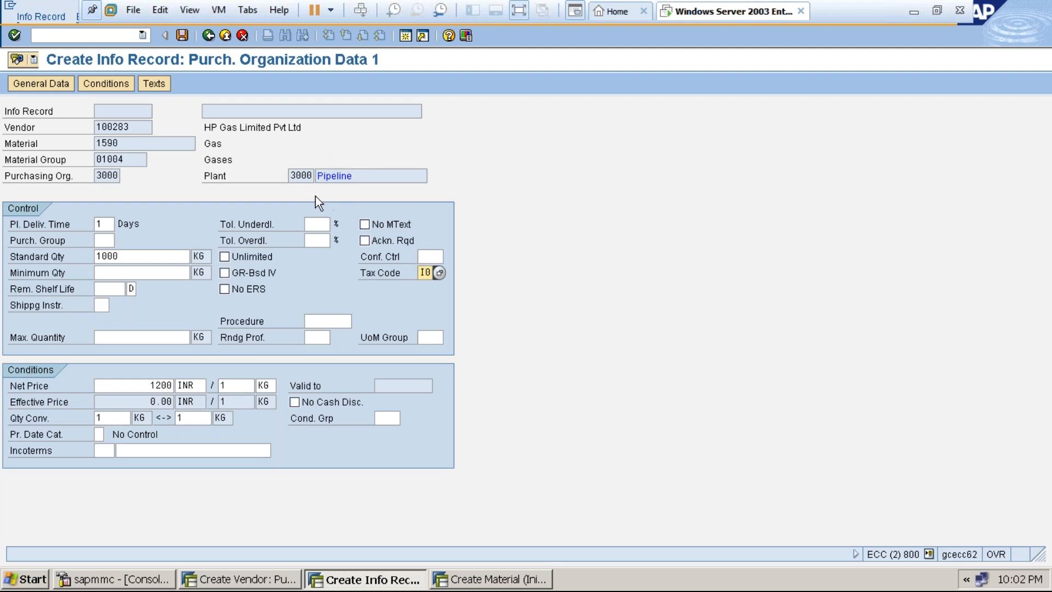
Save the pipeline info record, supplying purchasing group raj when prompted.
left_click(183, 34)
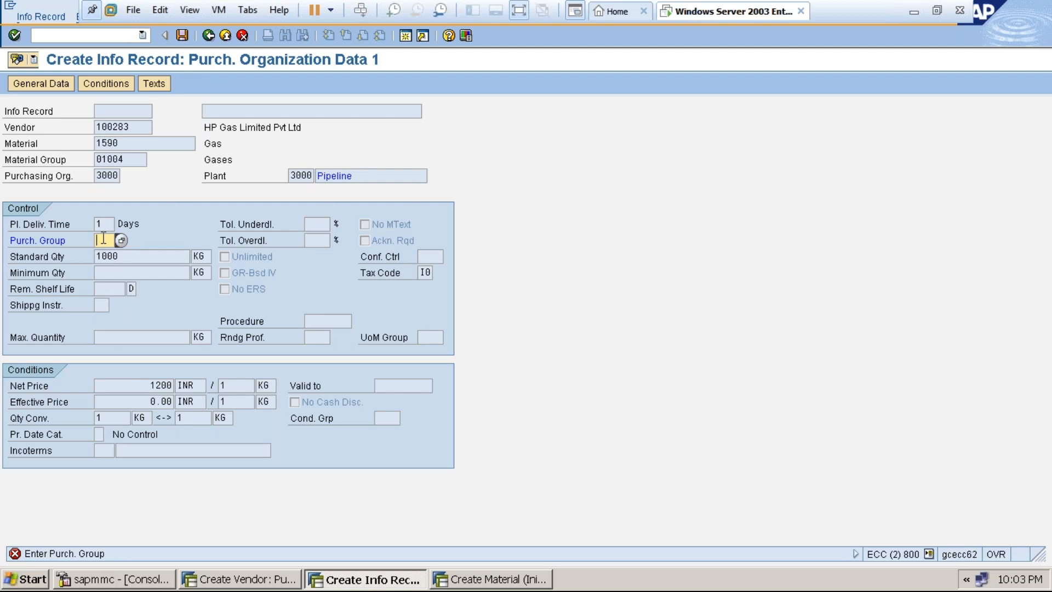
type("raj")
key("Return")
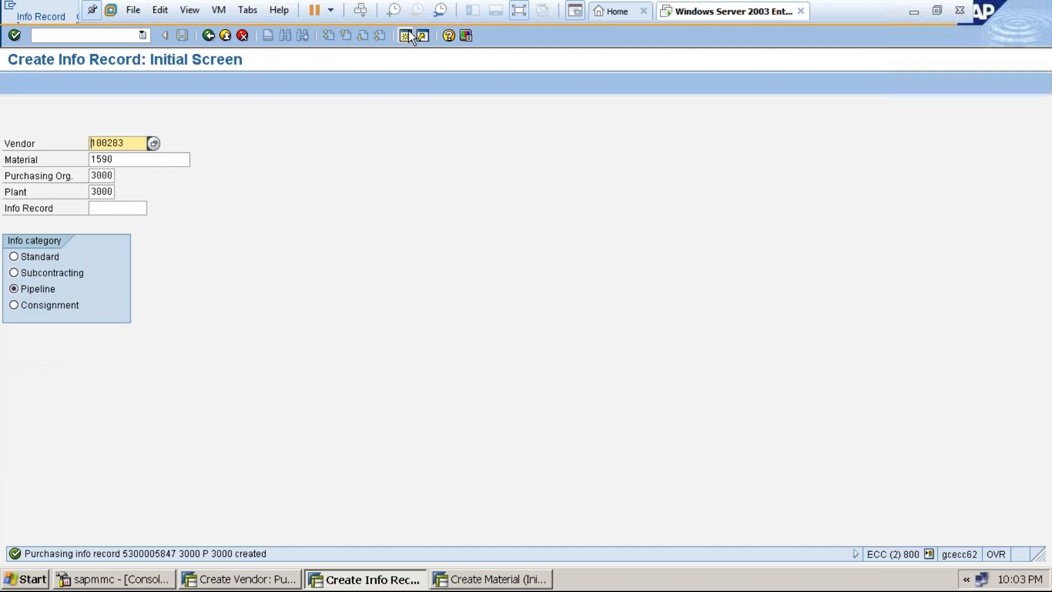
left_click(520, 12)
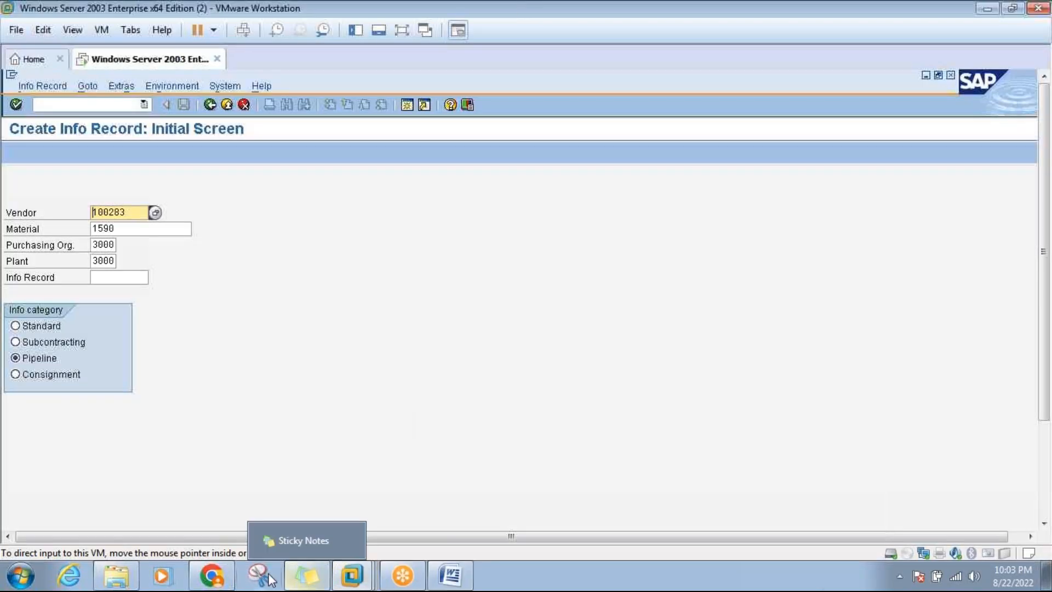
Scroll the Word notes down to Step 3, the OMWM account-modifier table and A/c document example.
mouse_move(388, 581)
left_click(449, 575)
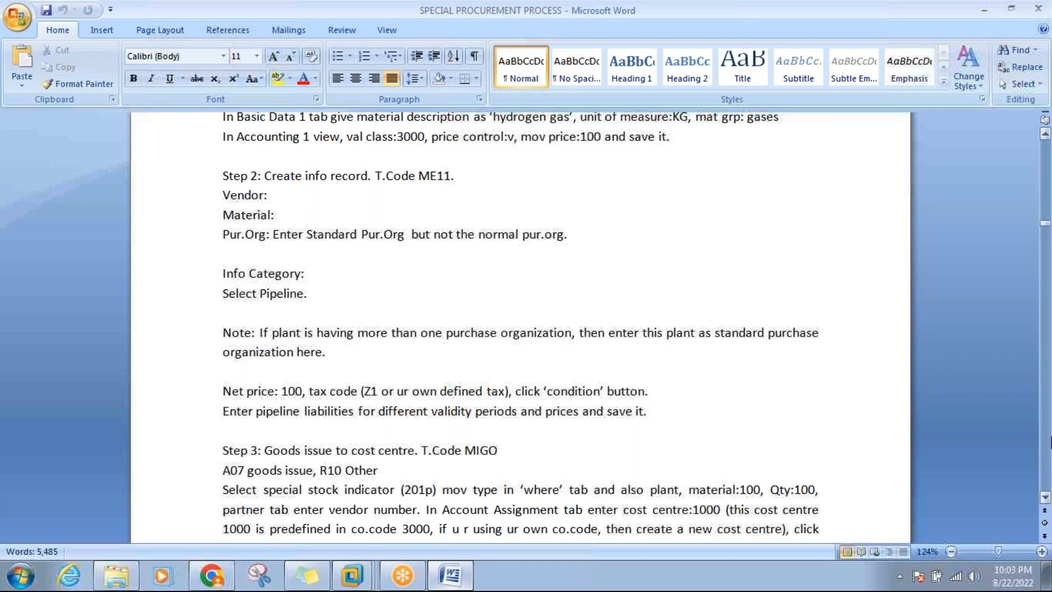
left_click(1044, 497)
scroll(1044, 497, "down", 3)
scroll(1044, 497, "down", 3)
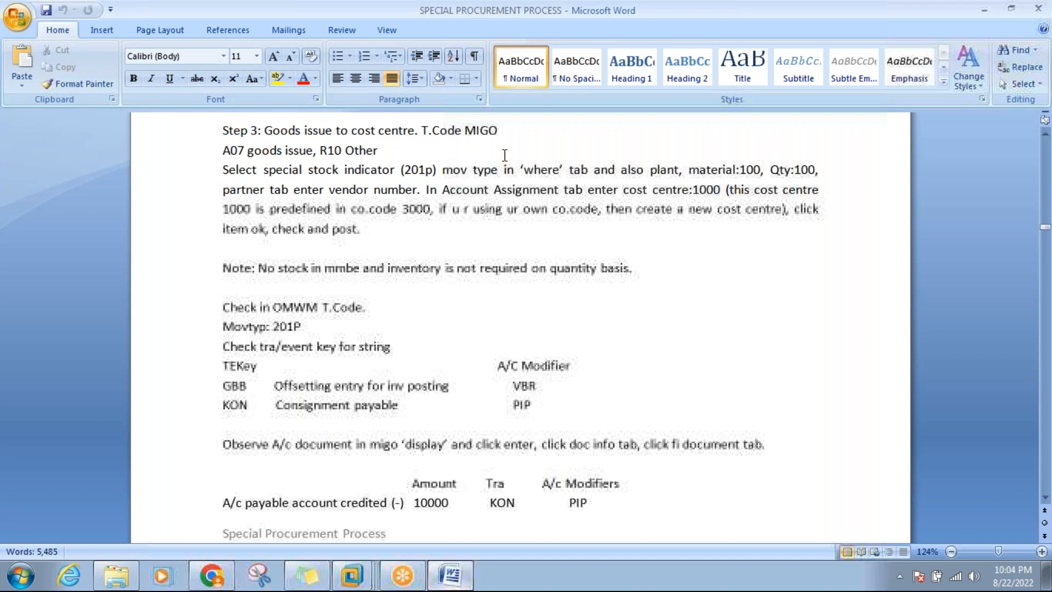
left_click(448, 147)
left_click(376, 130)
left_click(420, 170)
key("Right")
key("Right")
key("Right")
left_click(701, 191)
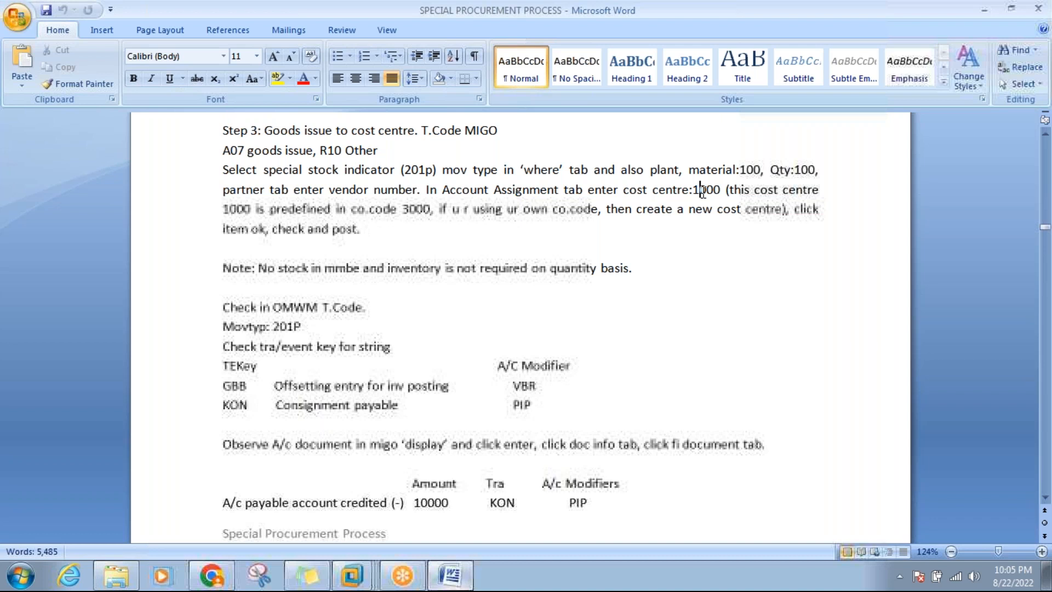
left_click(666, 190)
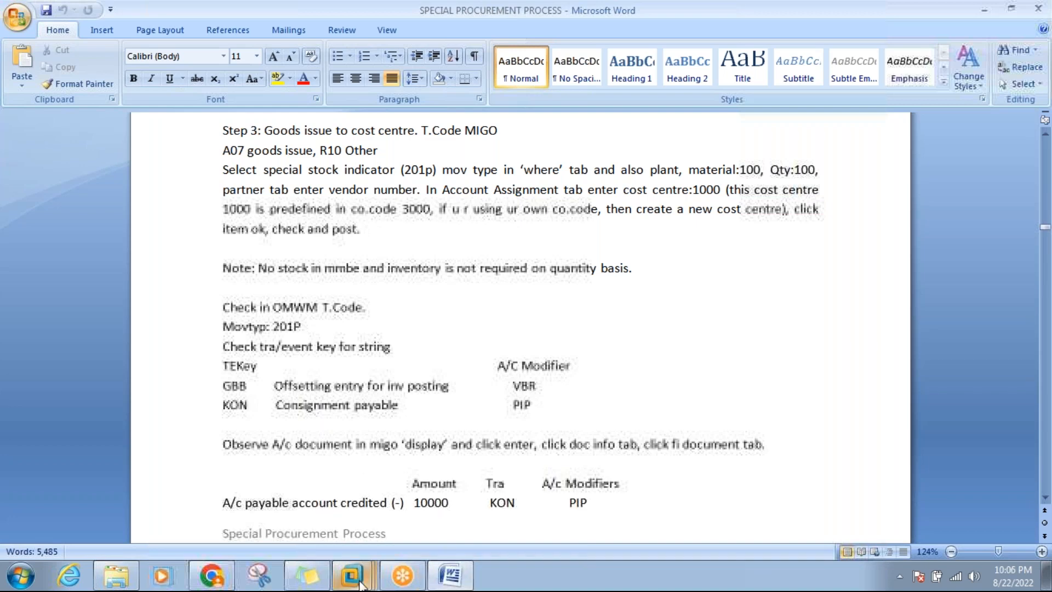
Exit Create Info Record and start a MIGO goods movement set to A07 Goods Issue.
mouse_move(352, 576)
left_click(373, 498)
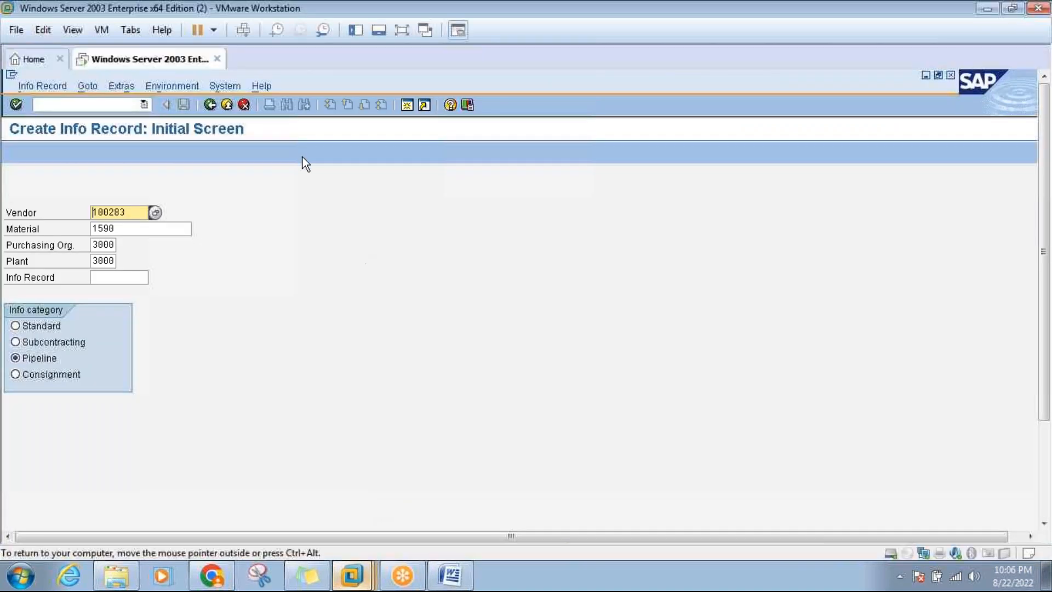
left_click(228, 107)
type("me11")
key("Return")
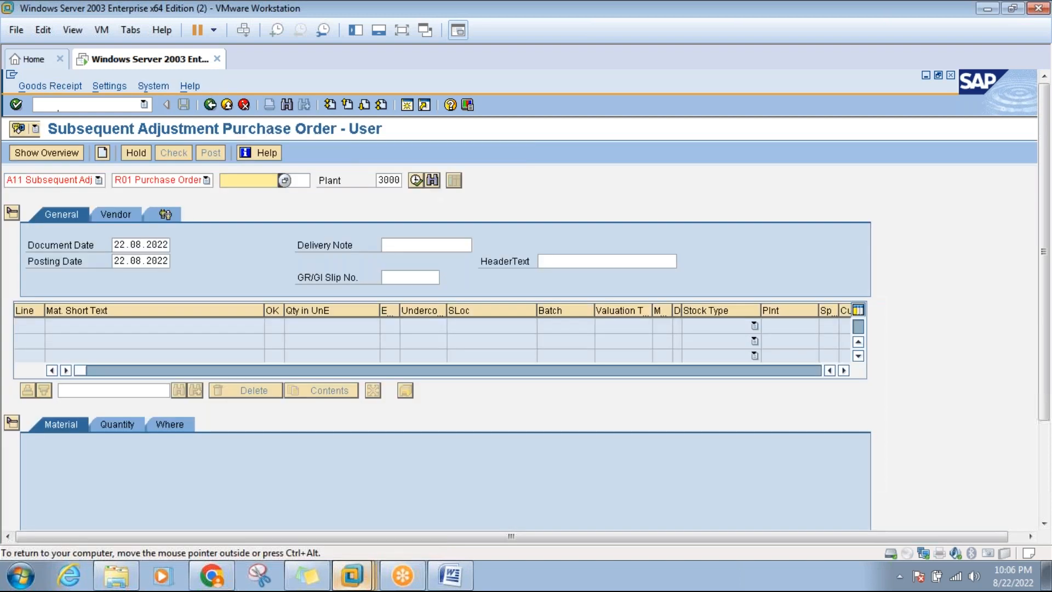
left_click(89, 181)
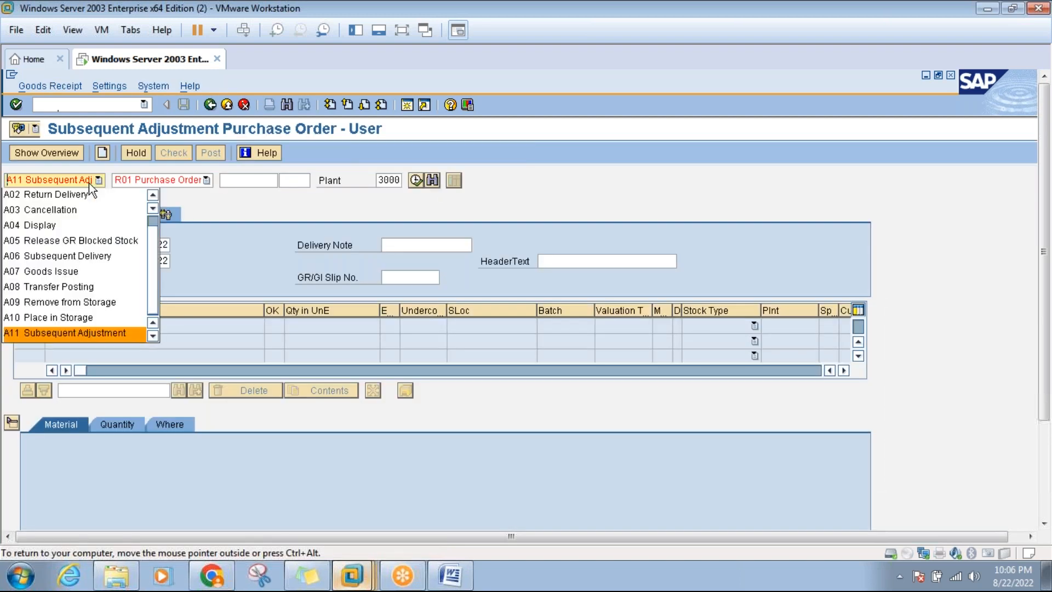
left_click(57, 272)
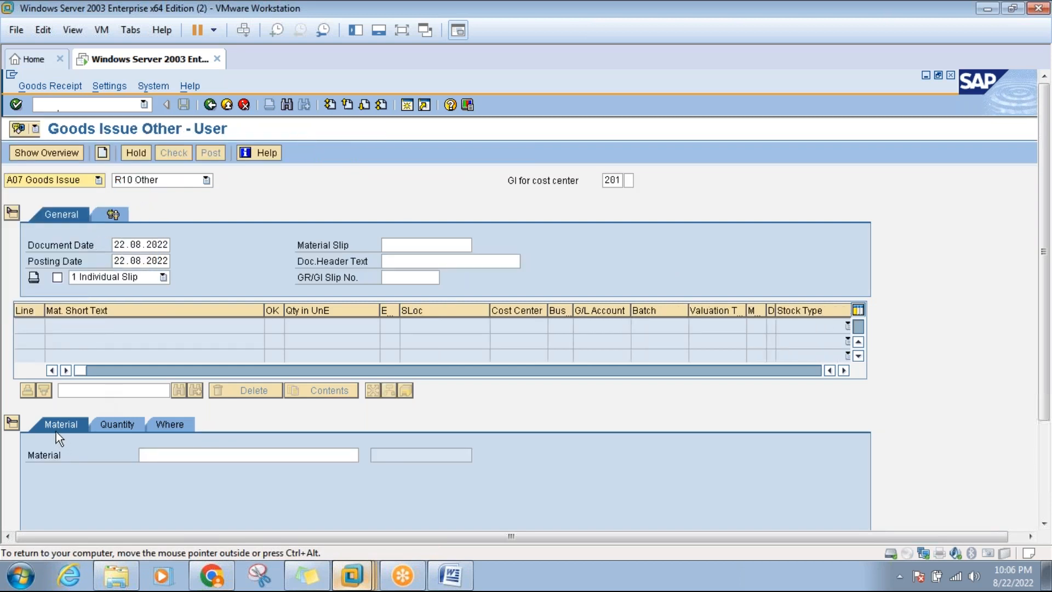
Enter material 1590 (Gas) as the goods issue item on the Material tab.
left_click(159, 451)
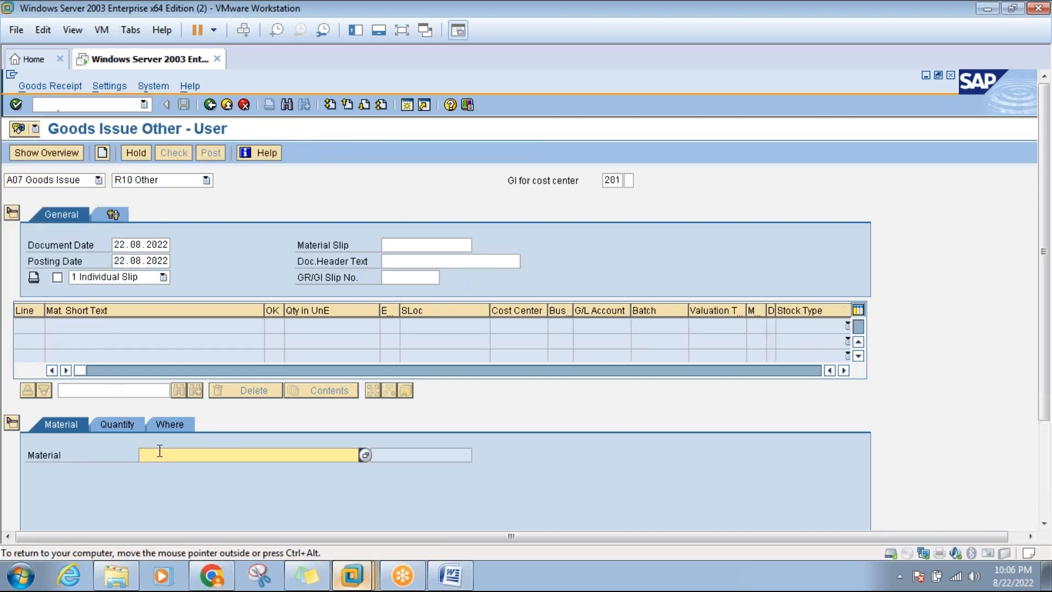
left_click(1044, 524)
left_click(1043, 524)
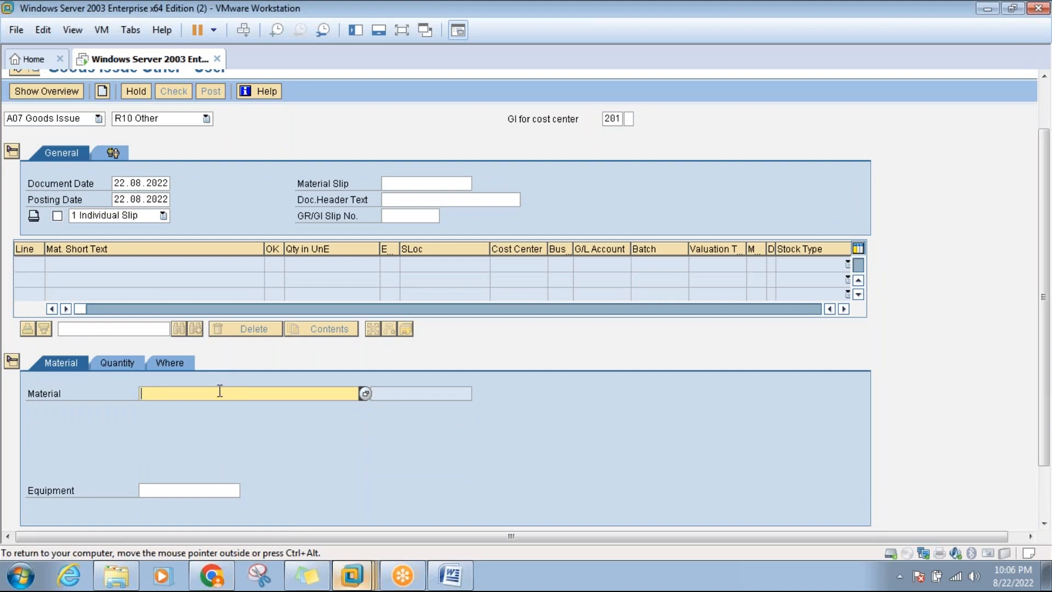
type("1590")
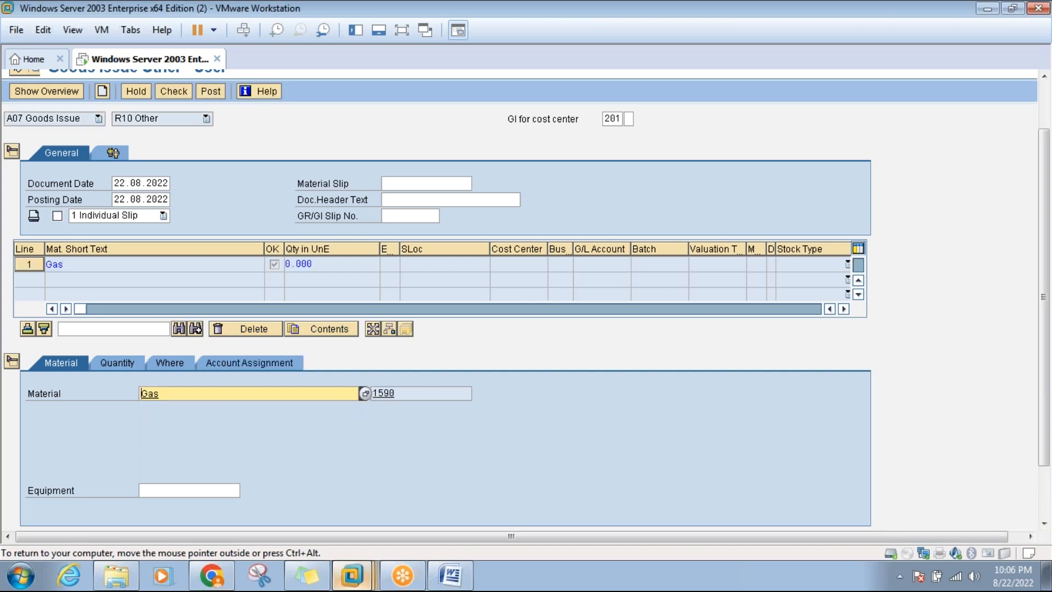
Check the Word notes and enter quantity 100 on the item's Quantity tab.
left_click(118, 361)
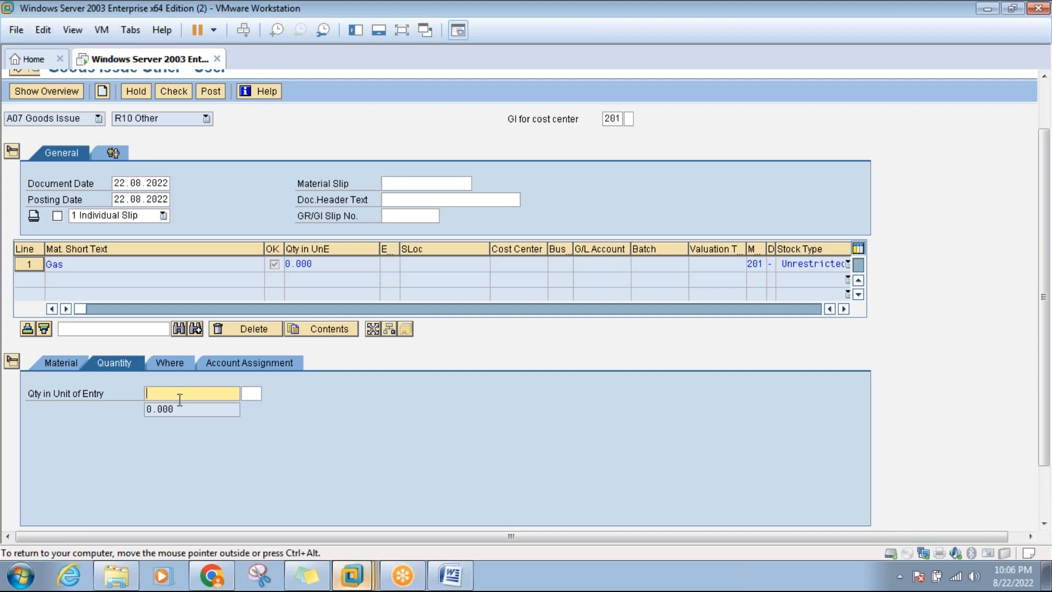
left_click(454, 574)
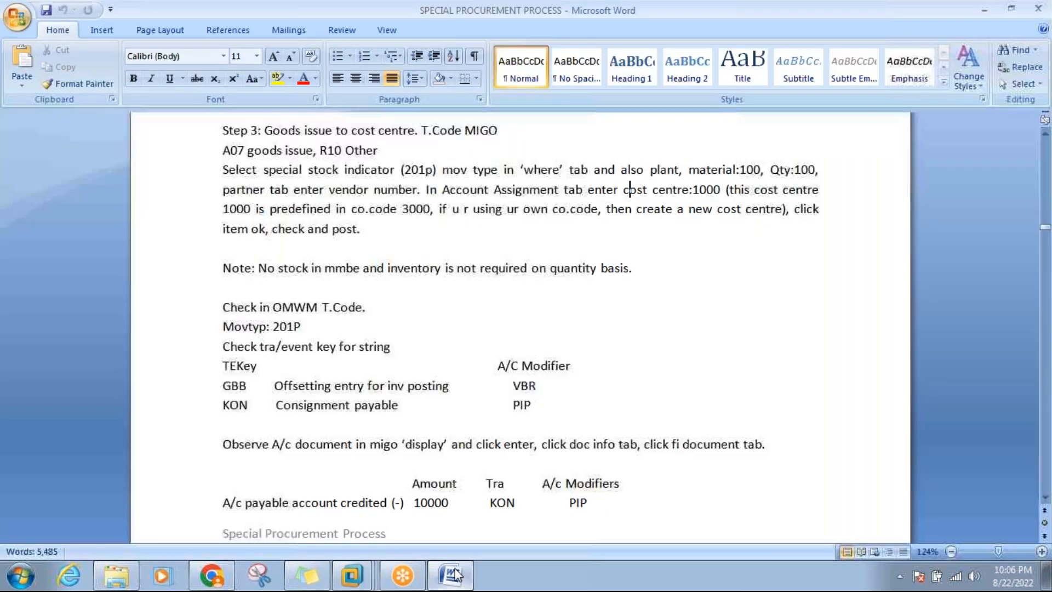
left_click(453, 574)
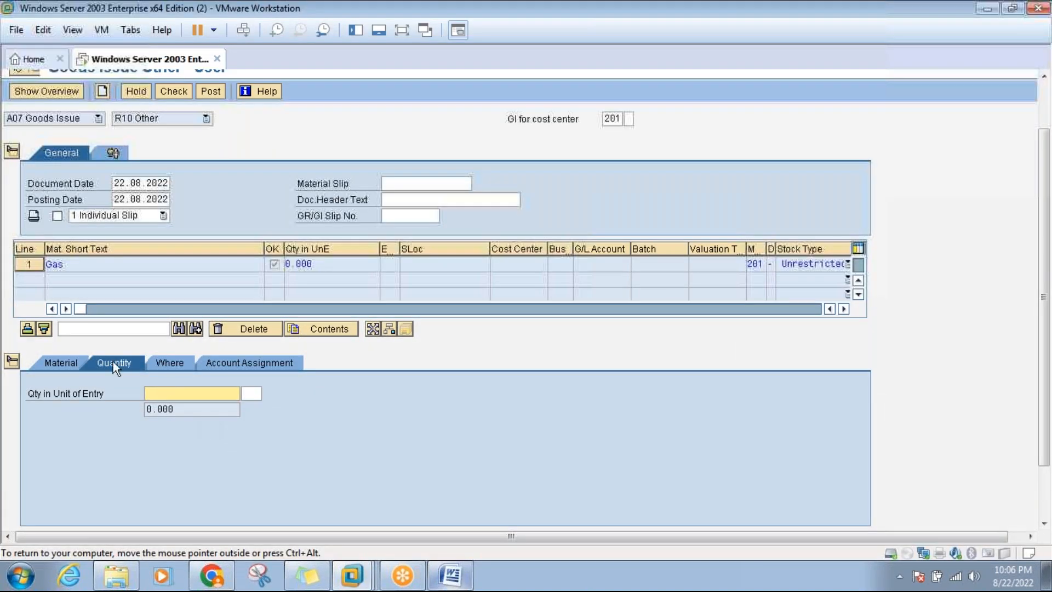
left_click(75, 366)
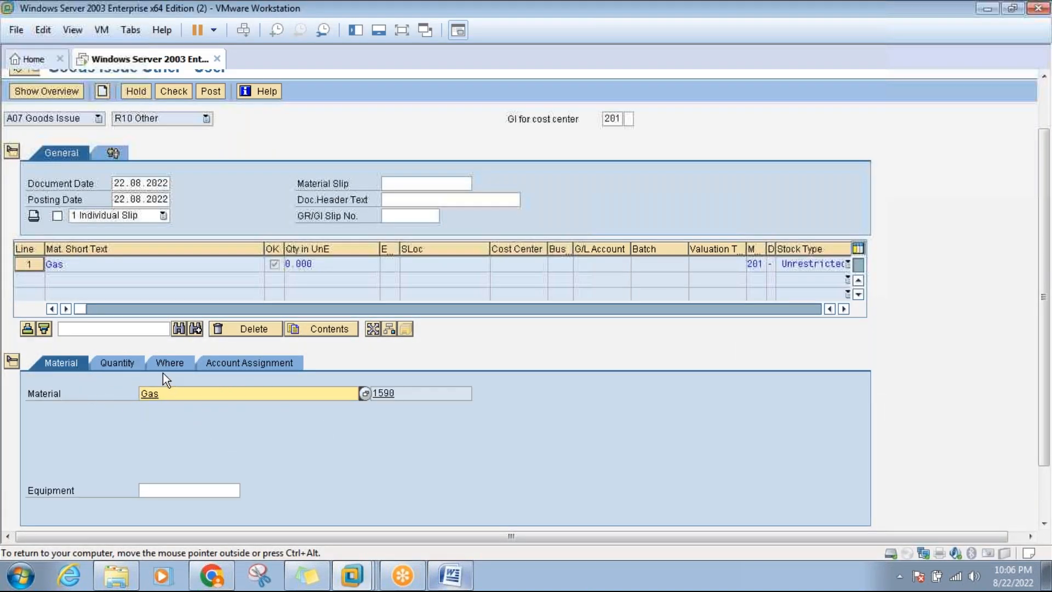
left_click(130, 361)
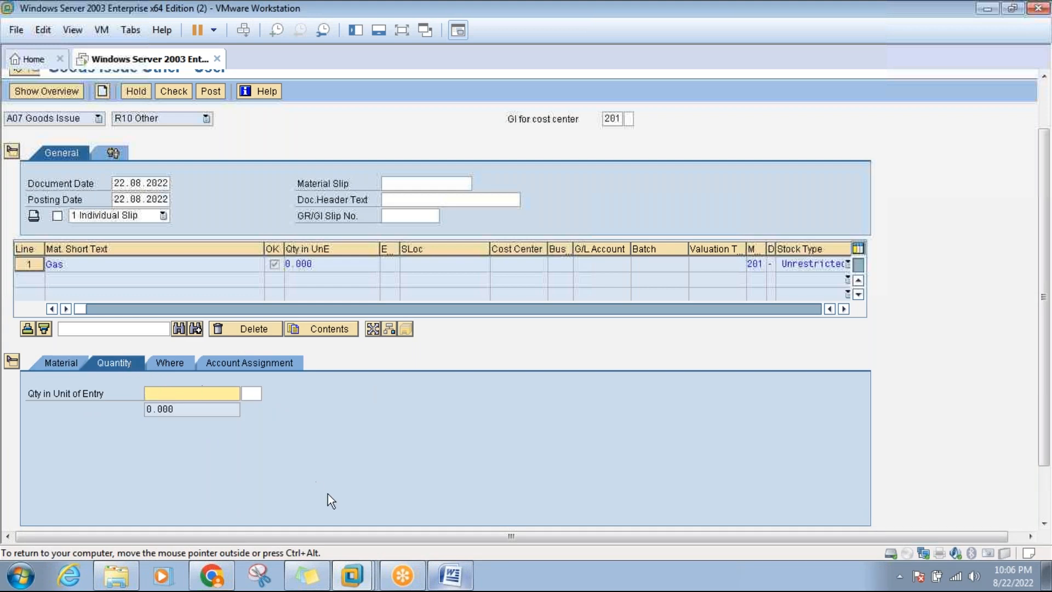
left_click(450, 576)
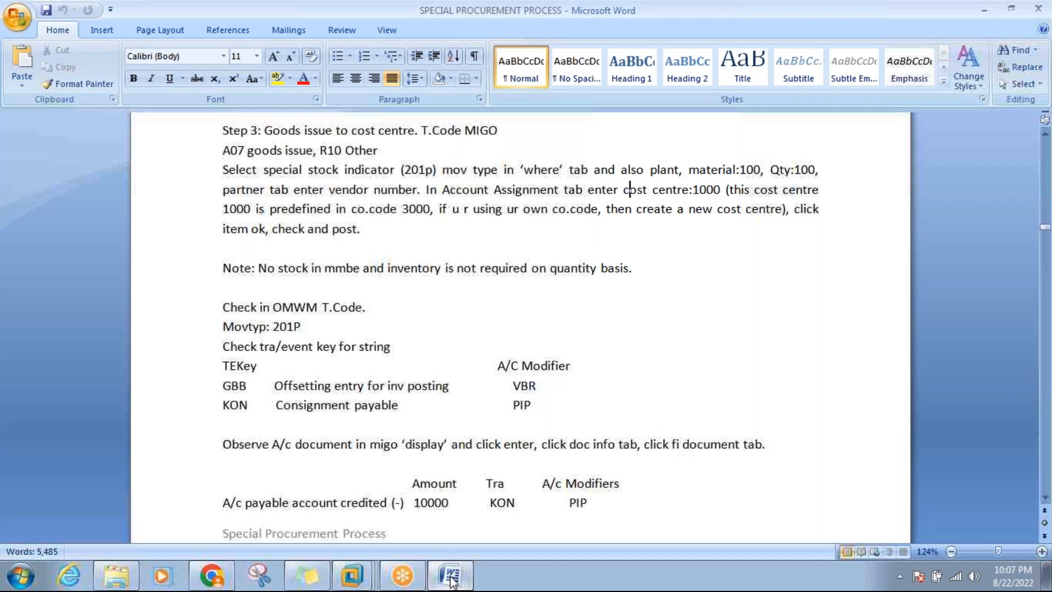
left_click(359, 574)
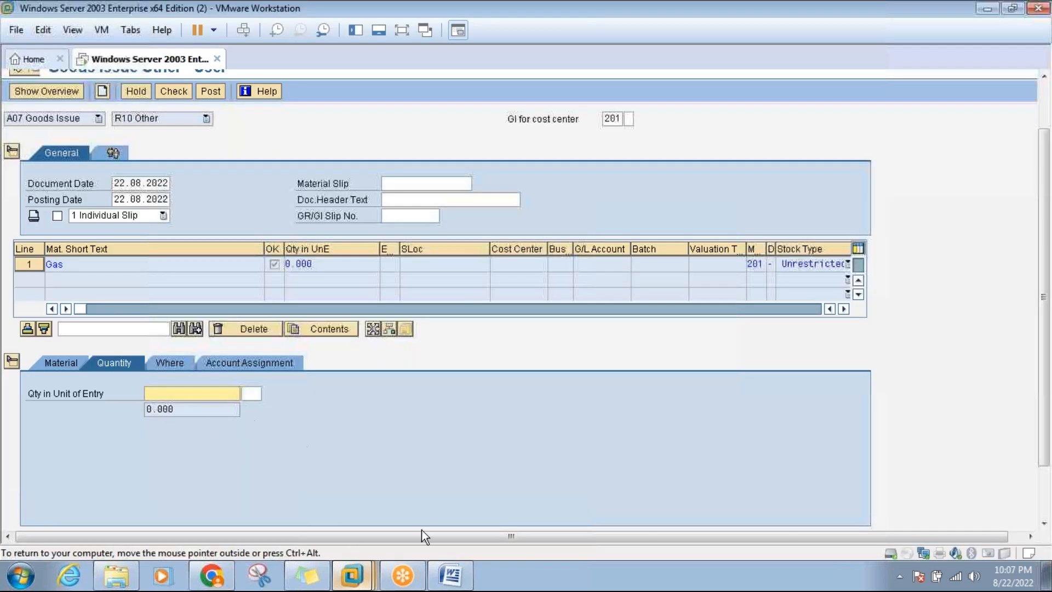
left_click(451, 573)
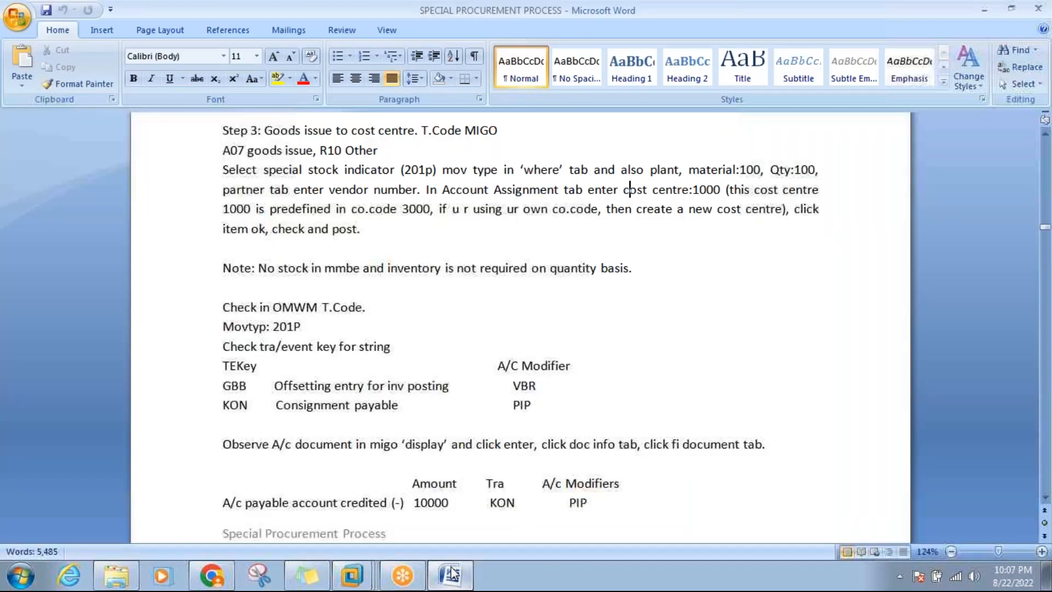
left_click(451, 574)
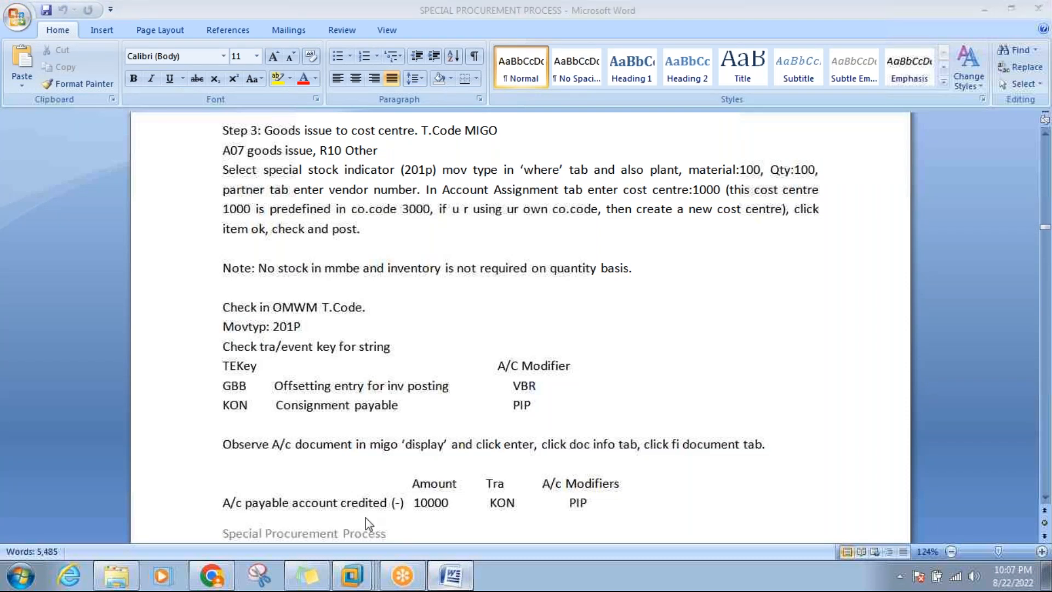
type("100")
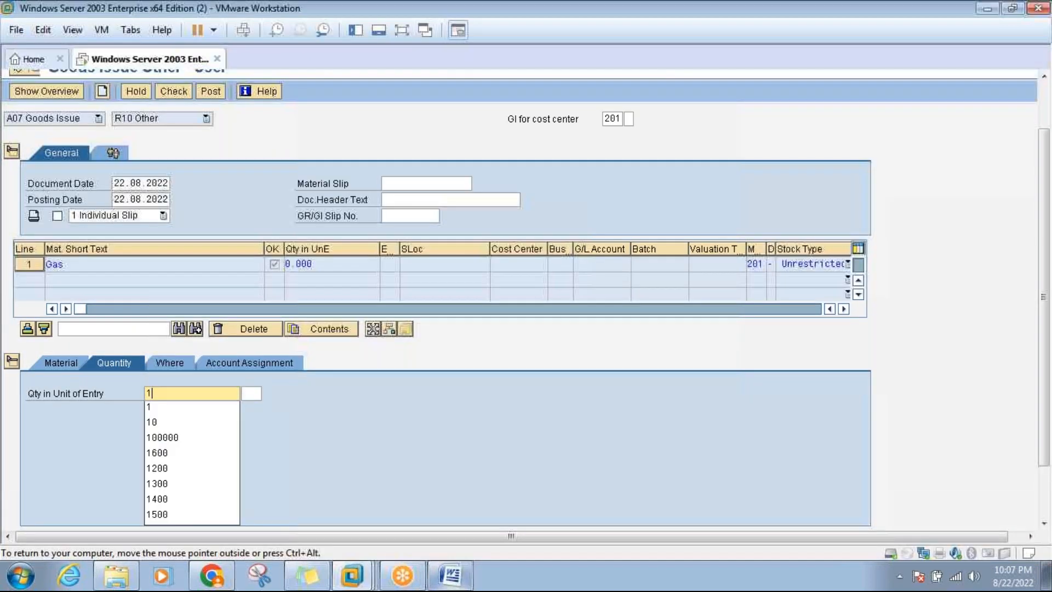
Set special stock indicator P (pipeline material) and plant 3000 on the item's Where tab.
left_click(179, 366)
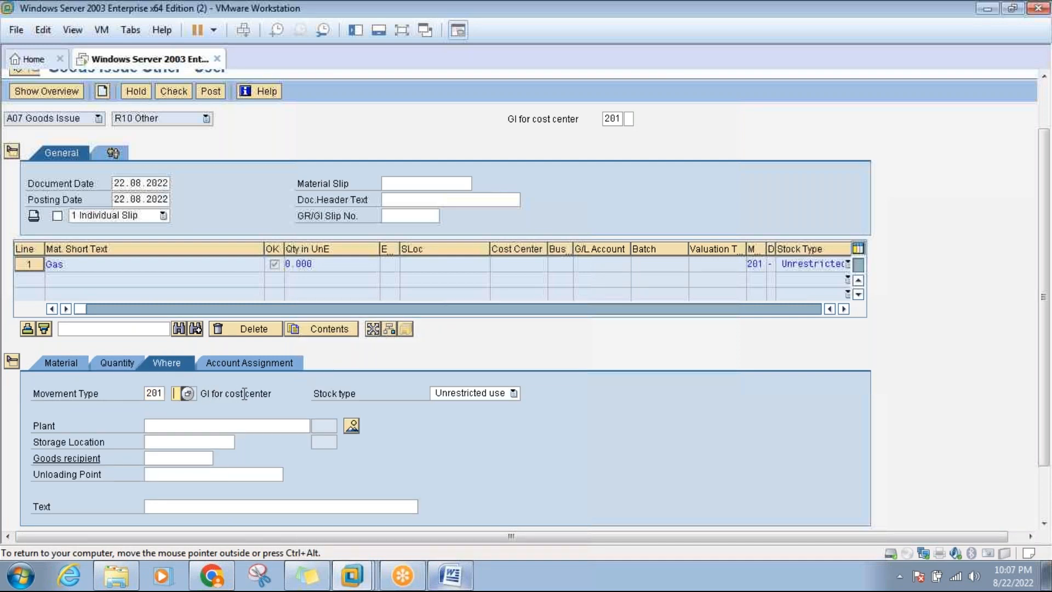
left_click(191, 393)
double_click(214, 284)
left_click(210, 425)
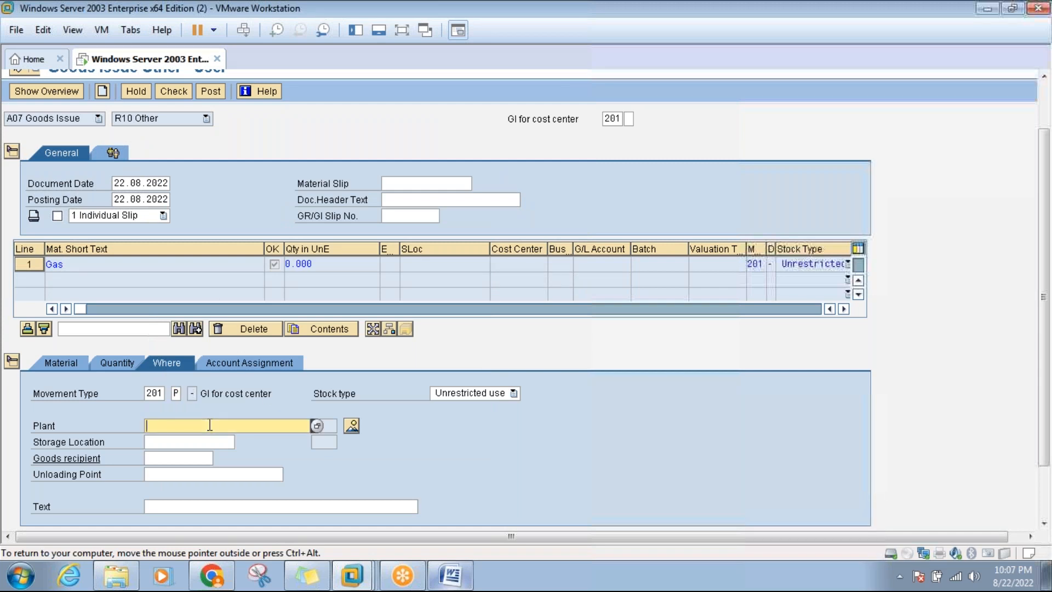
type("3000")
key("Return")
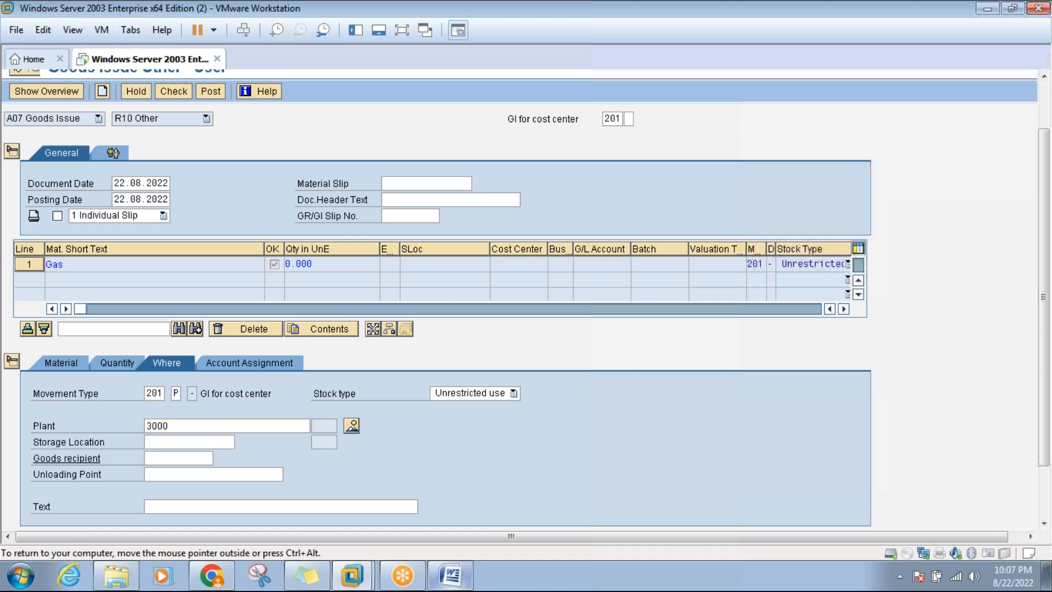
left_click(450, 576)
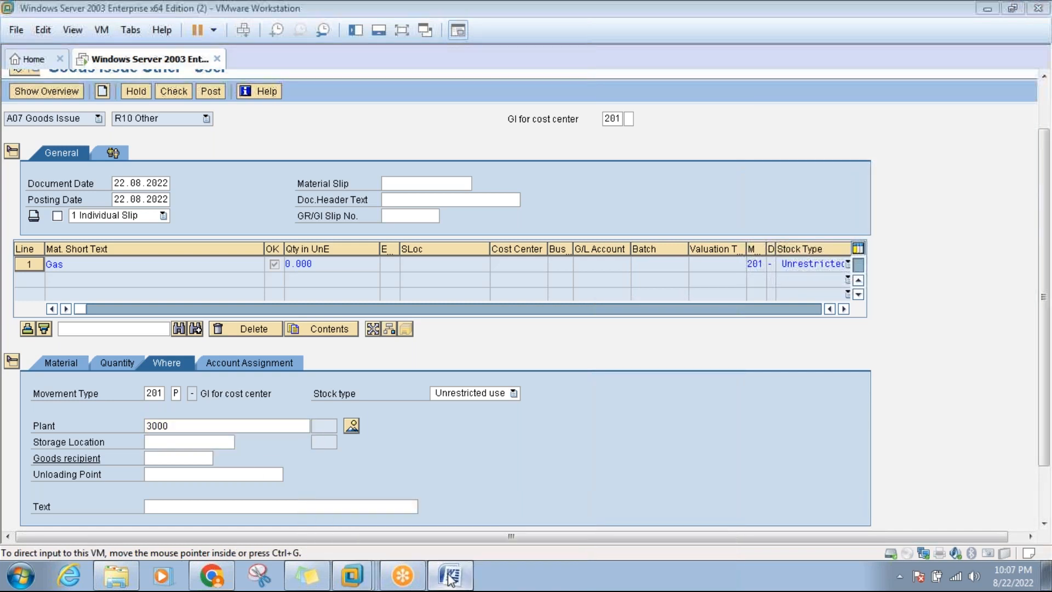
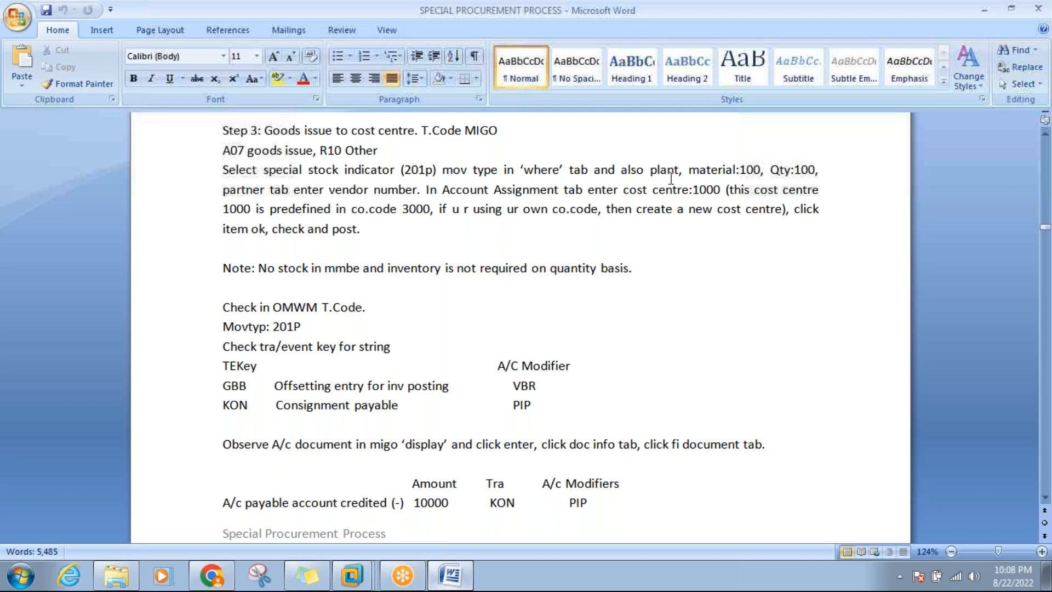
Read the Step 3 notes in Word, then return to the SAP goods issue screen in the VM.
left_click(712, 170)
left_click(660, 170)
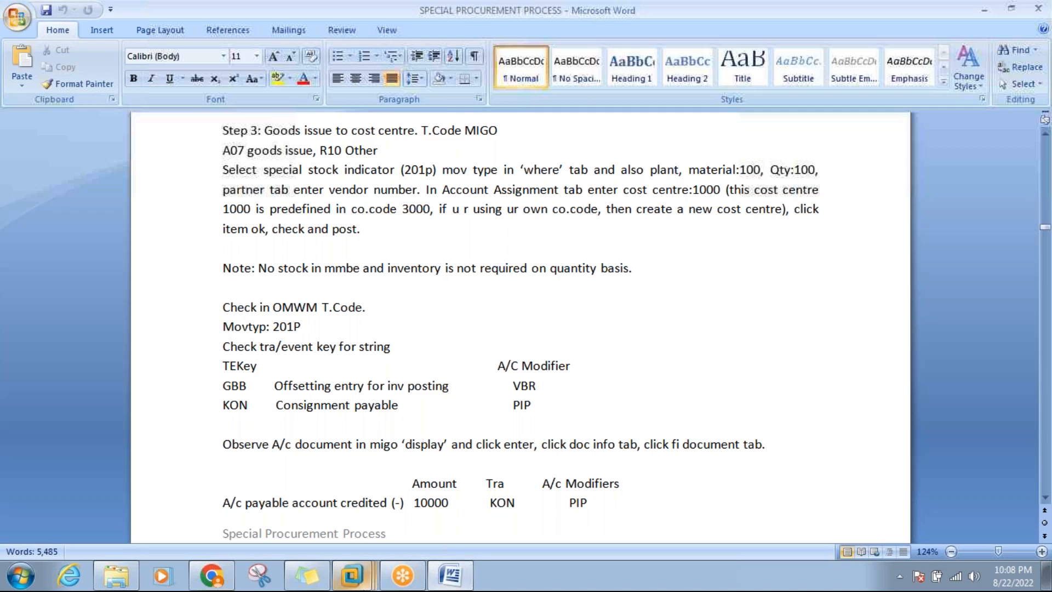
mouse_move(361, 585)
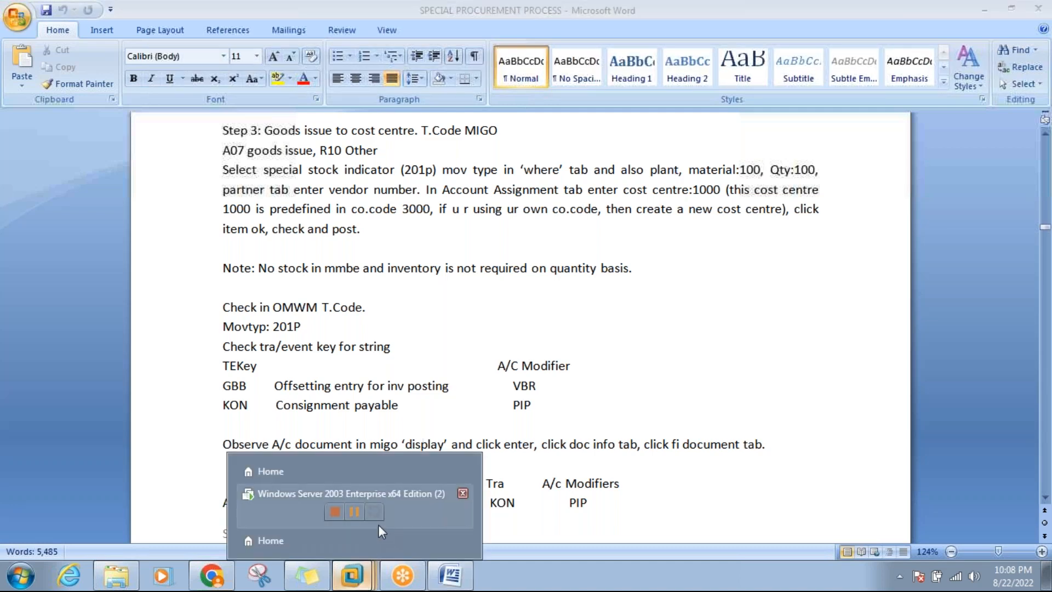
left_click(351, 494)
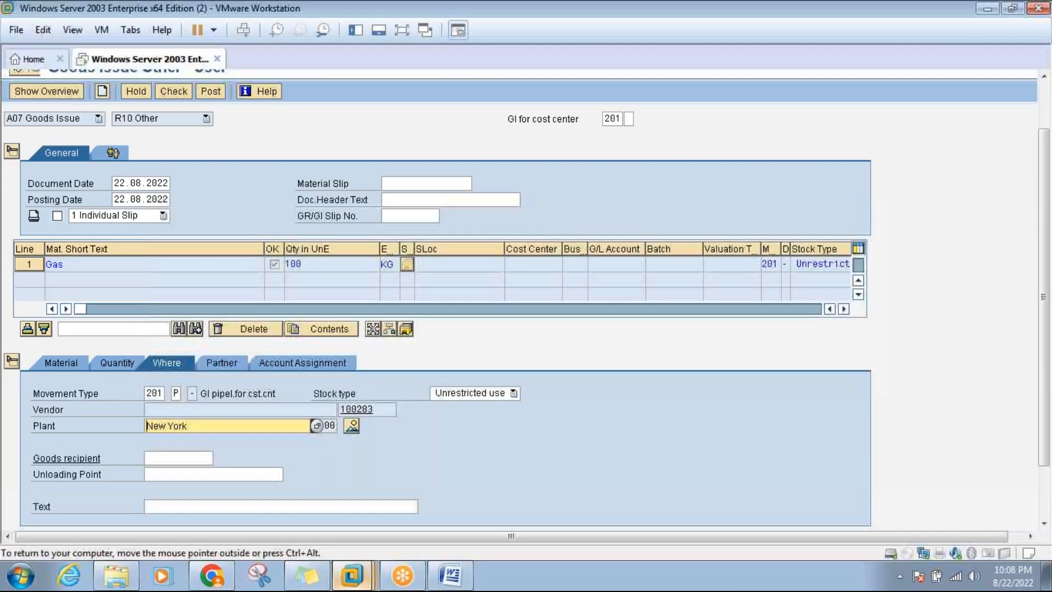
Assign cost center 1000 to the Gas item on the Account Assignment tab.
left_click(315, 364)
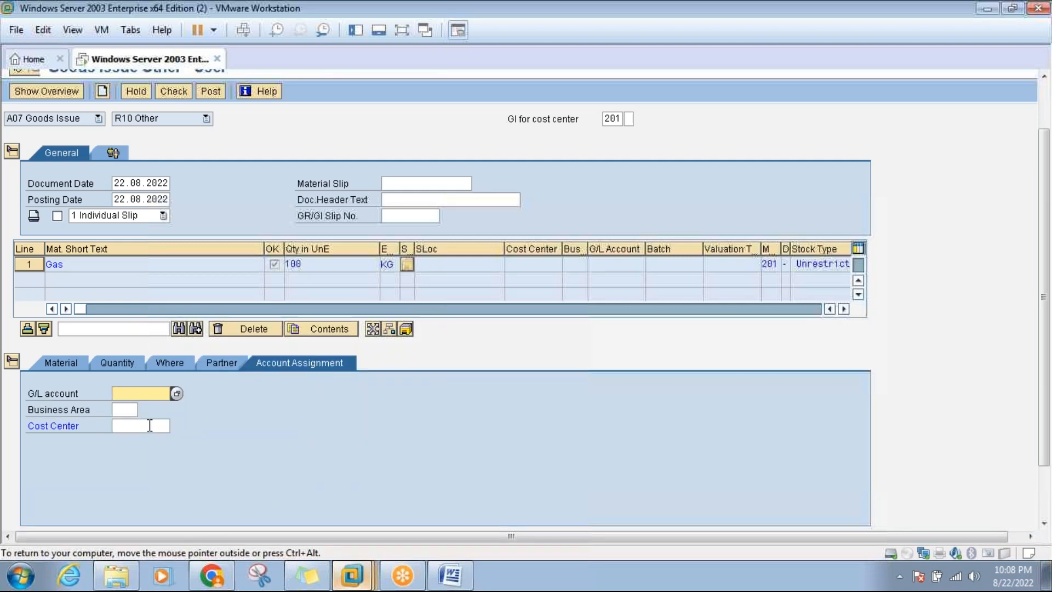
left_click(149, 426)
type("100")
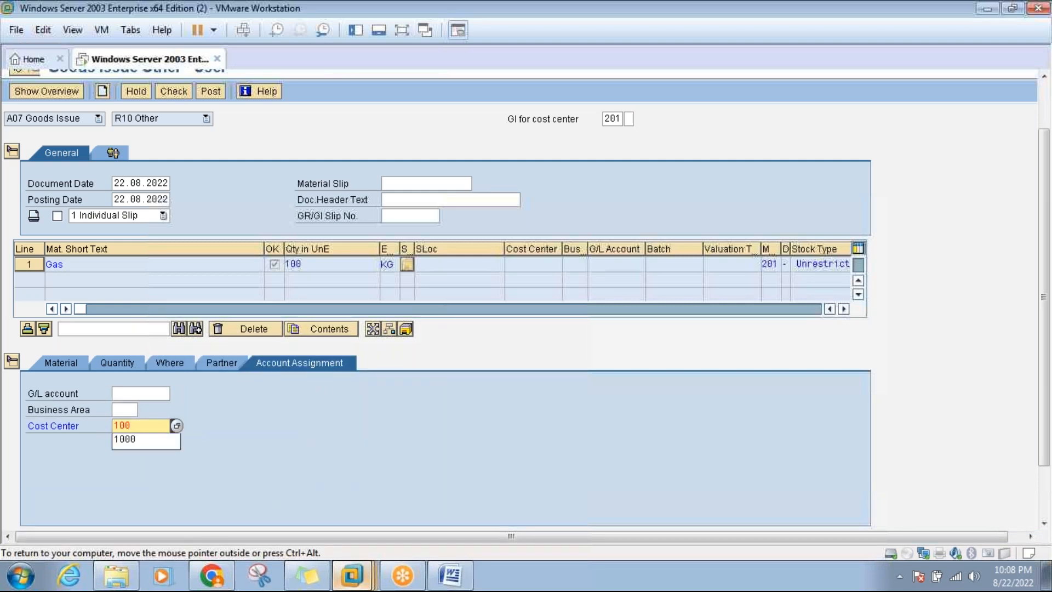
type("0")
key("Return")
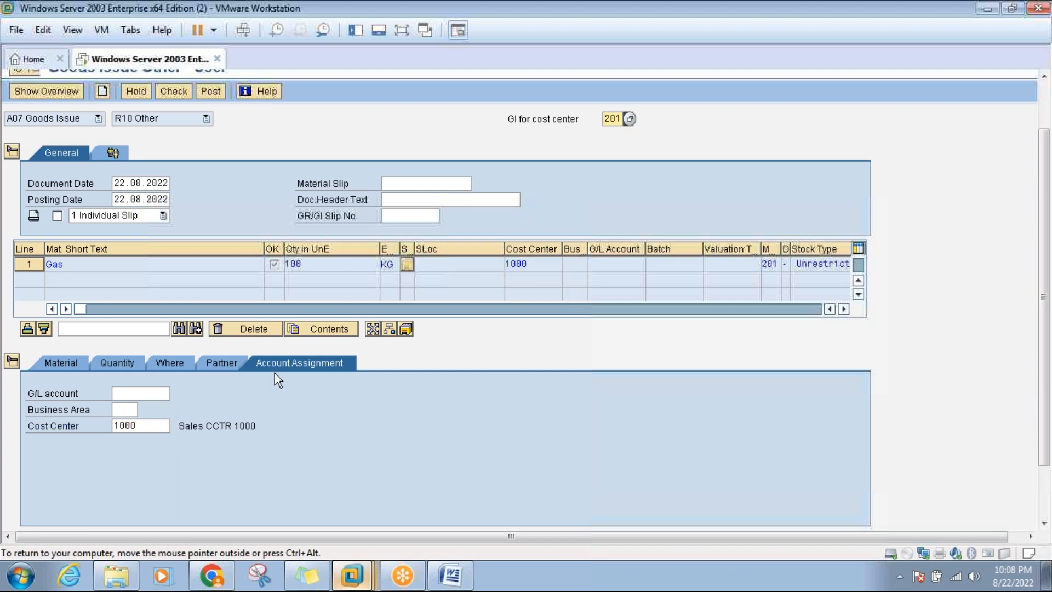
Check vendor HP Gas Limited Pvt Ltd on the Partner tab against the Step 3 notes.
left_click(235, 367)
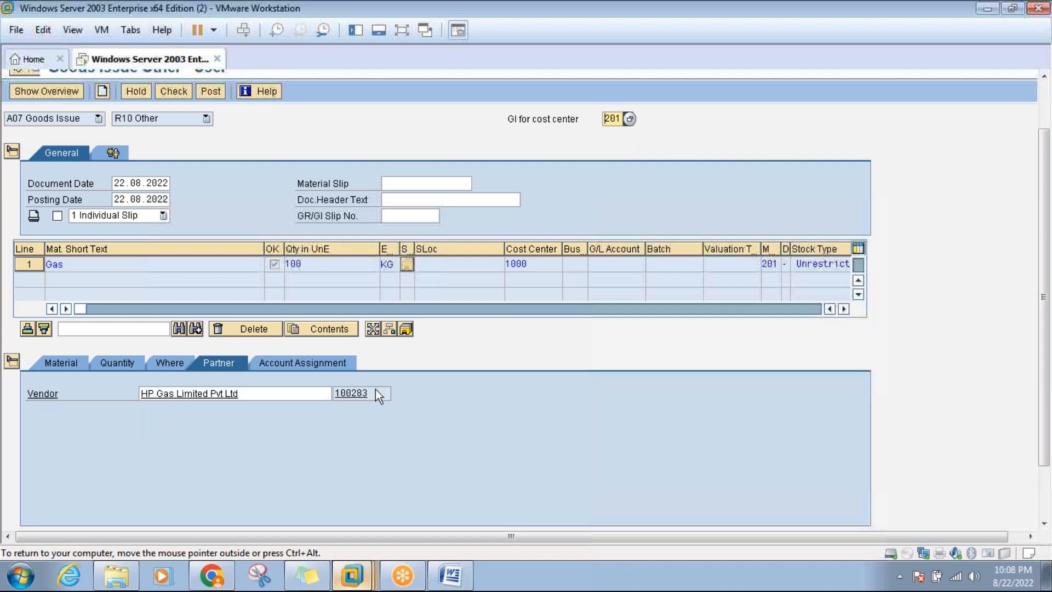
left_click(455, 575)
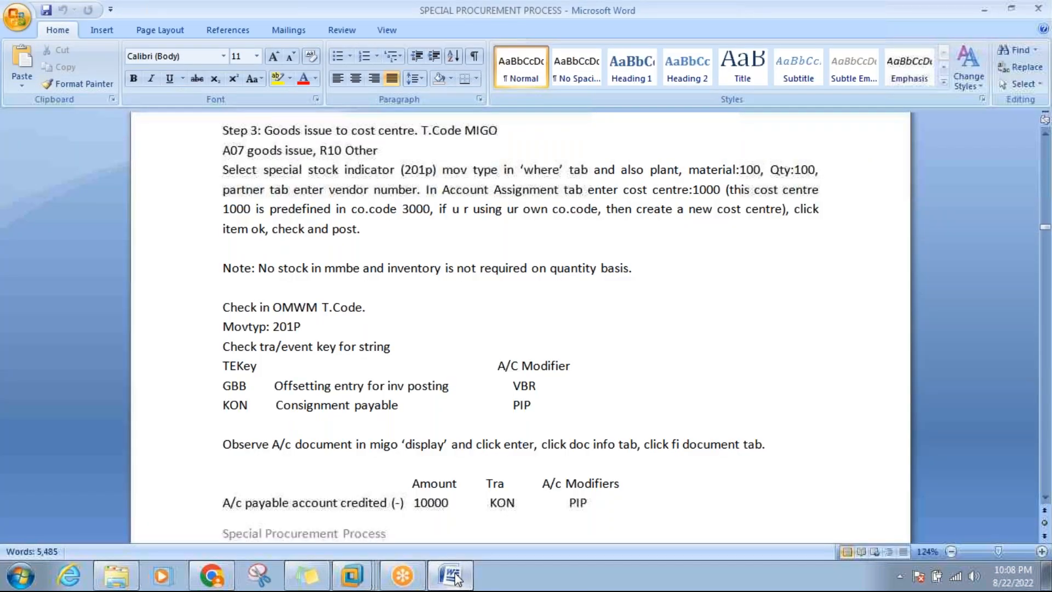
left_click(454, 575)
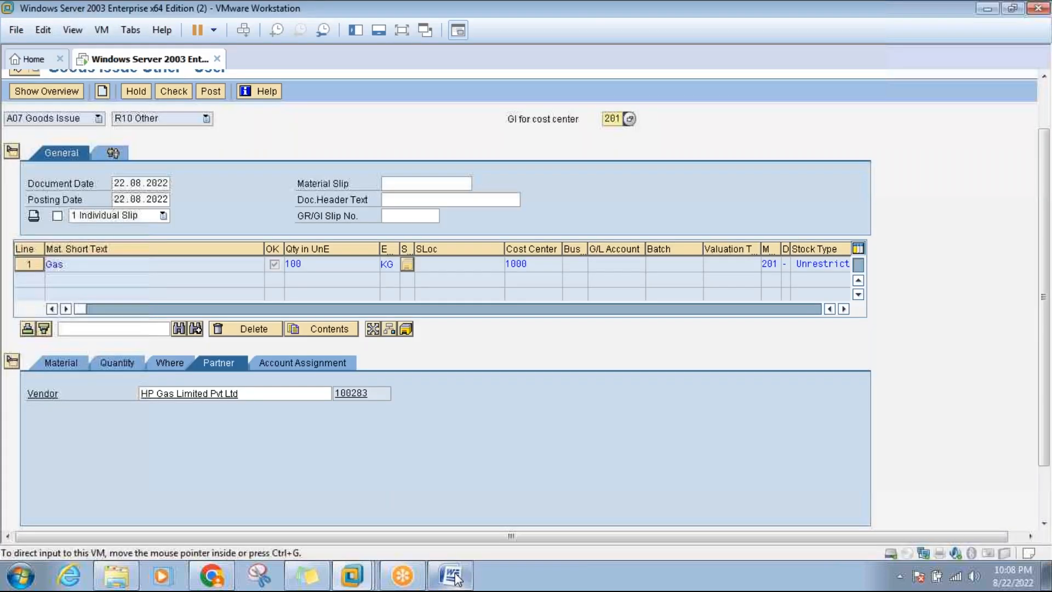
left_click(455, 575)
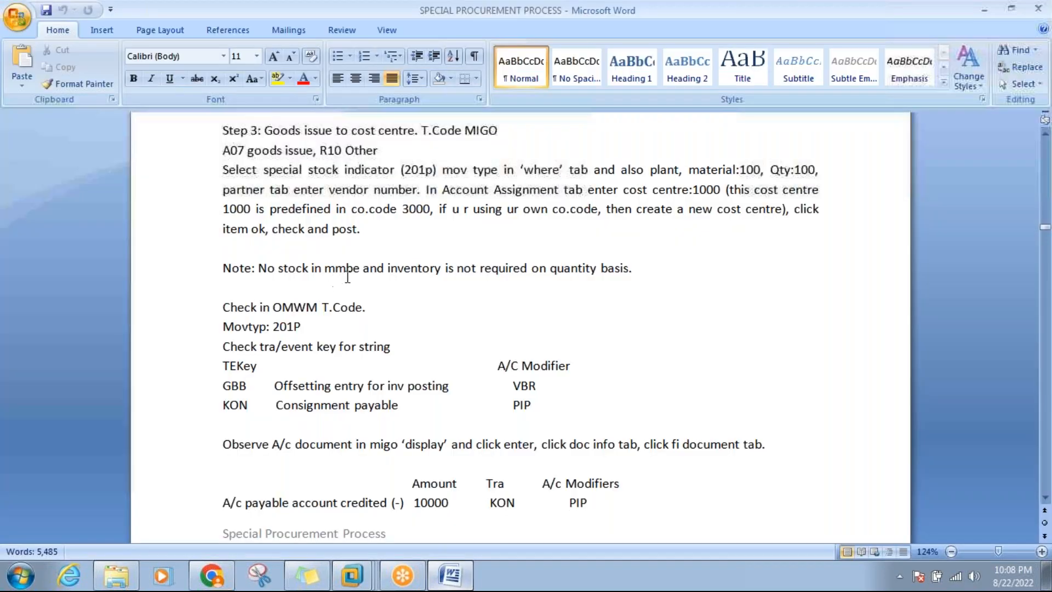
left_click(675, 169)
left_click(453, 575)
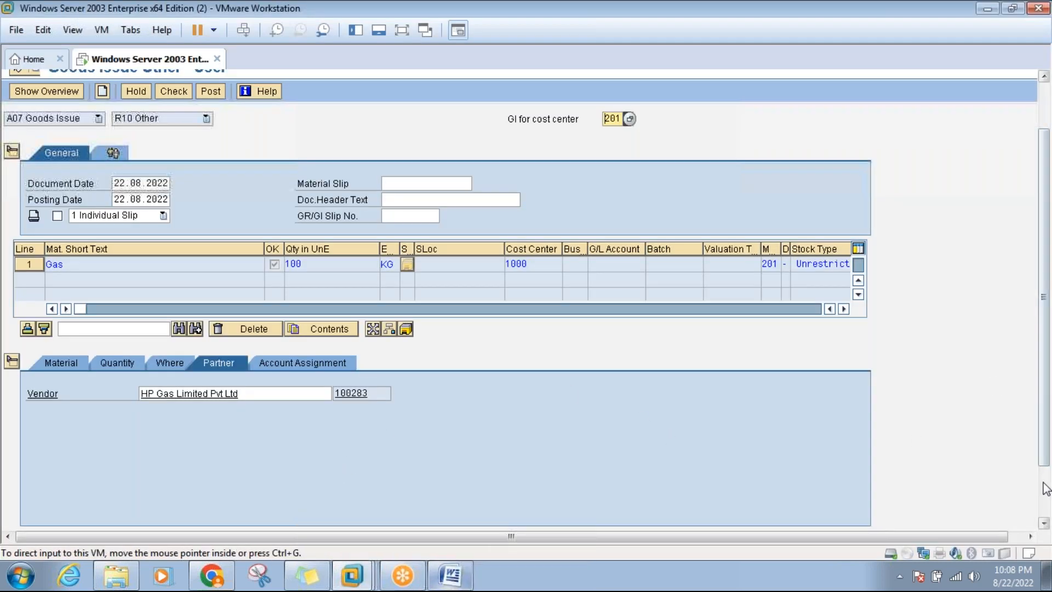
left_click(1045, 488)
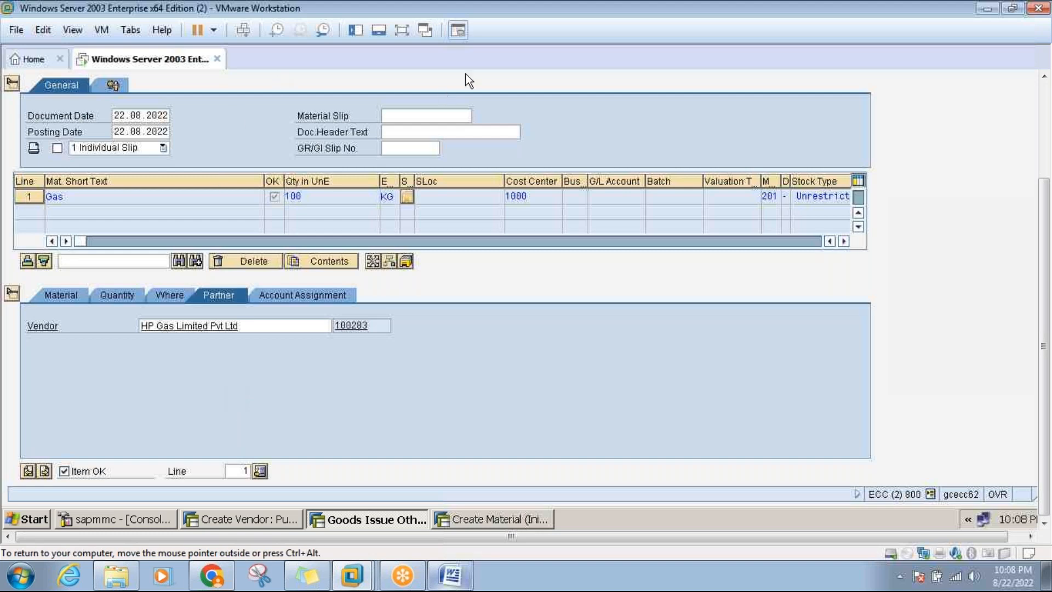
Release the VM and bring up the Word notes showing the OMWM check for 201P.
scroll(694, 109, "up", 3)
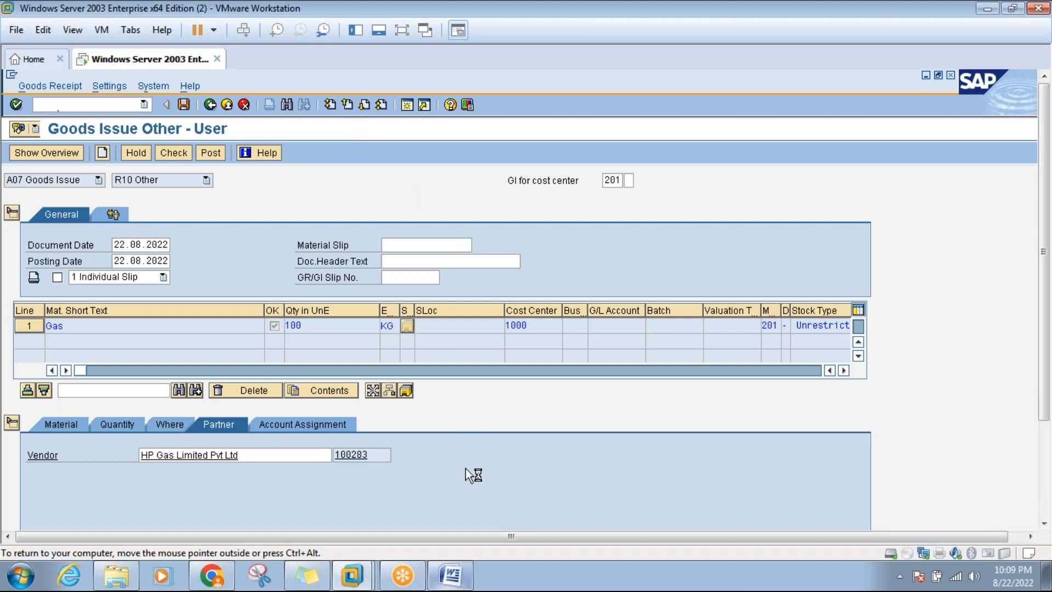
key("ctrl+alt")
left_click(450, 576)
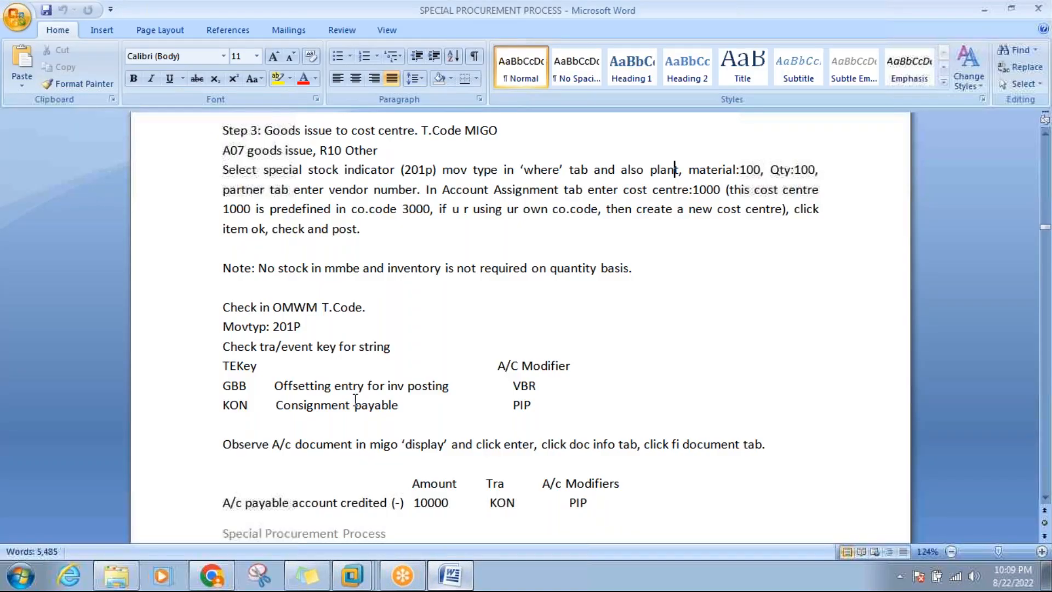
left_click(304, 327)
left_click(1043, 499)
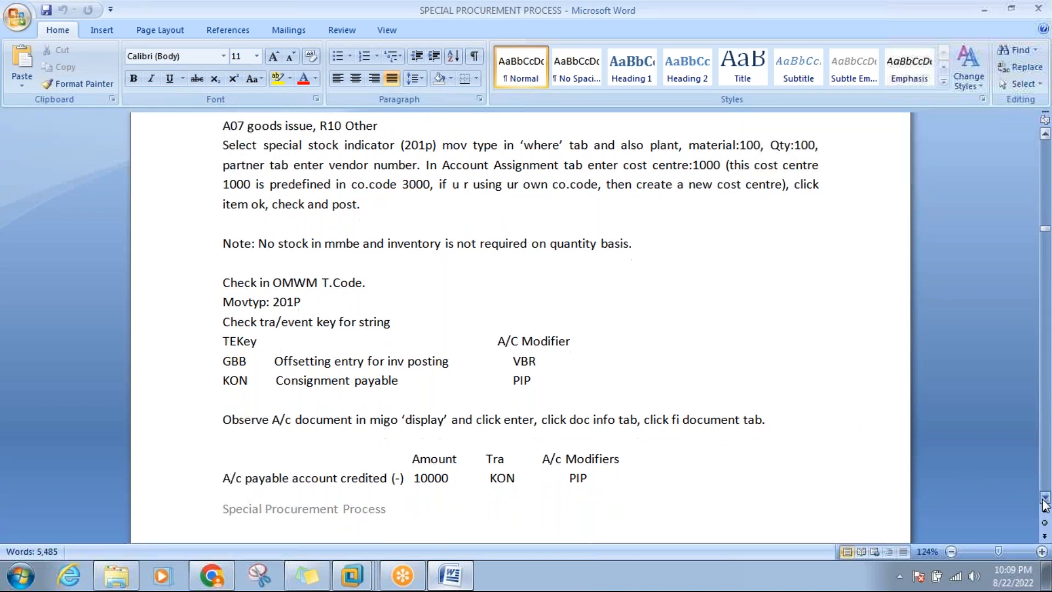
scroll(1043, 499, "down", 2)
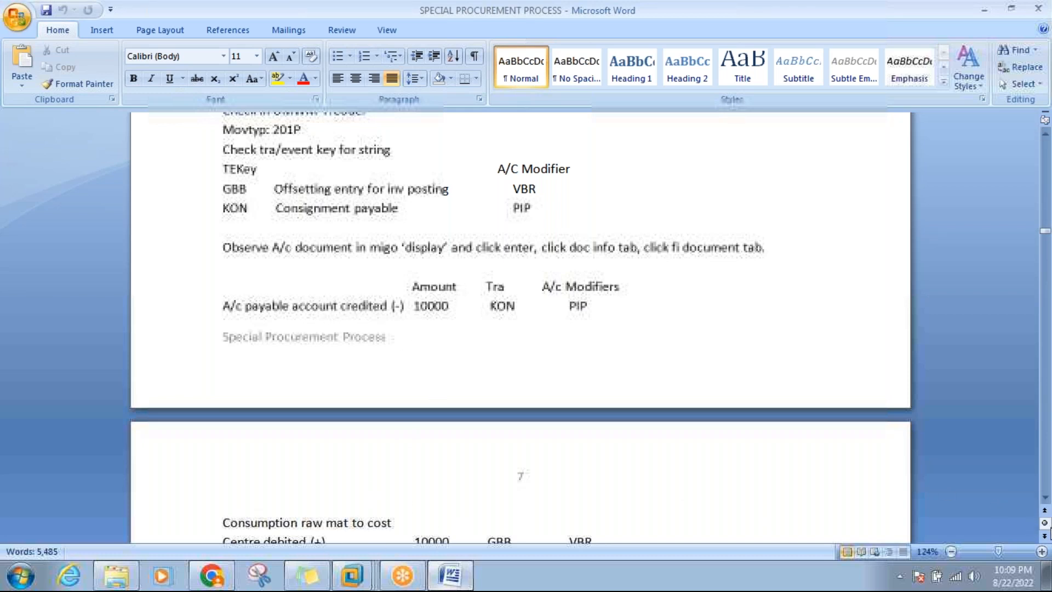
scroll(1035, 356, "down", 1)
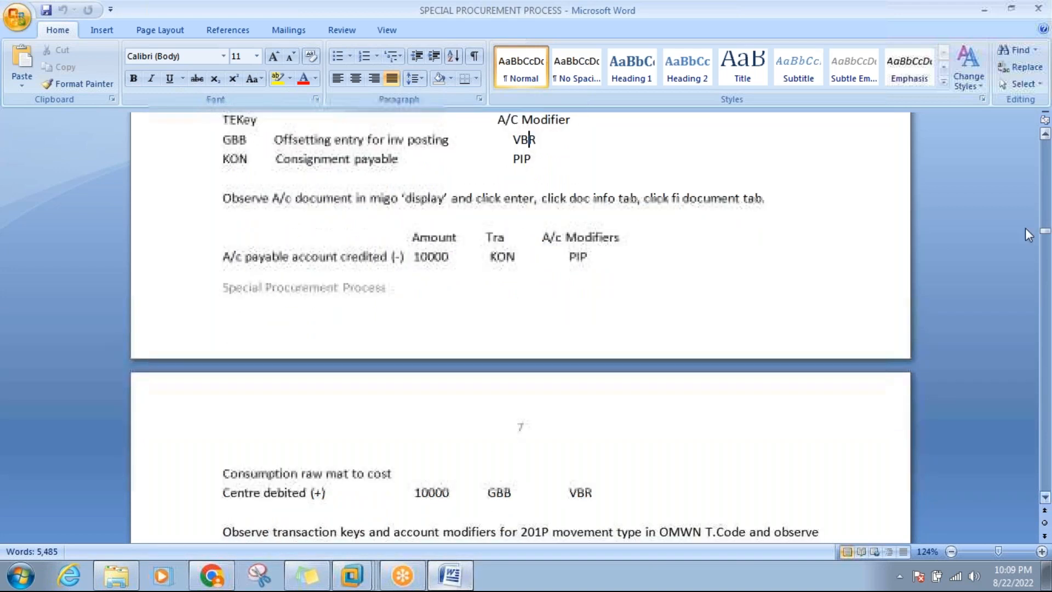
scroll(1045, 133, "up", 1)
scroll(1045, 133, "up", 2)
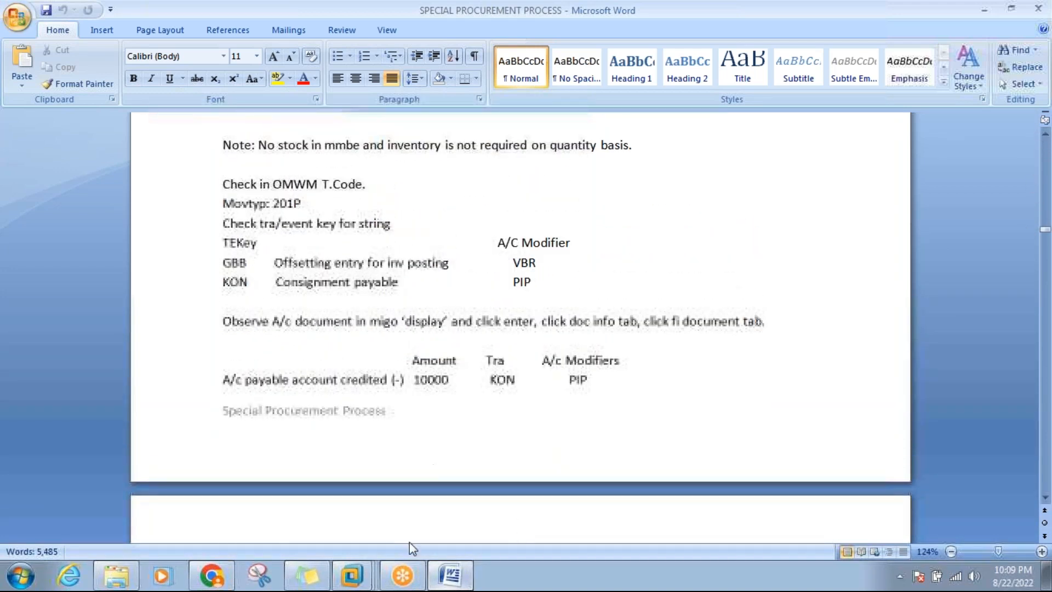
mouse_move(353, 575)
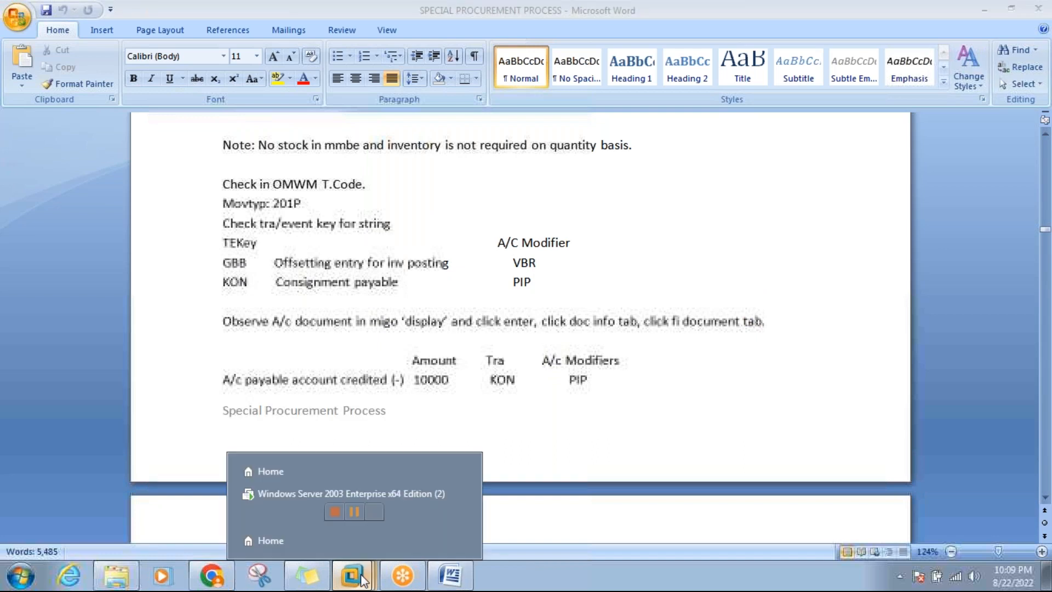
Bring the SAP virtual machine forward and show it full screen.
left_click(356, 492)
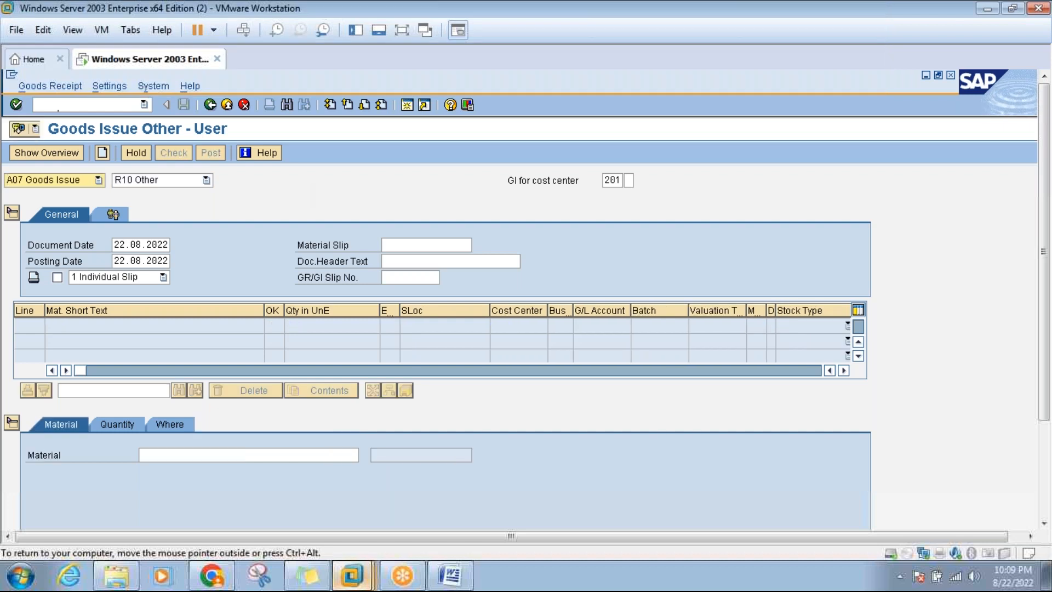
left_click(402, 31)
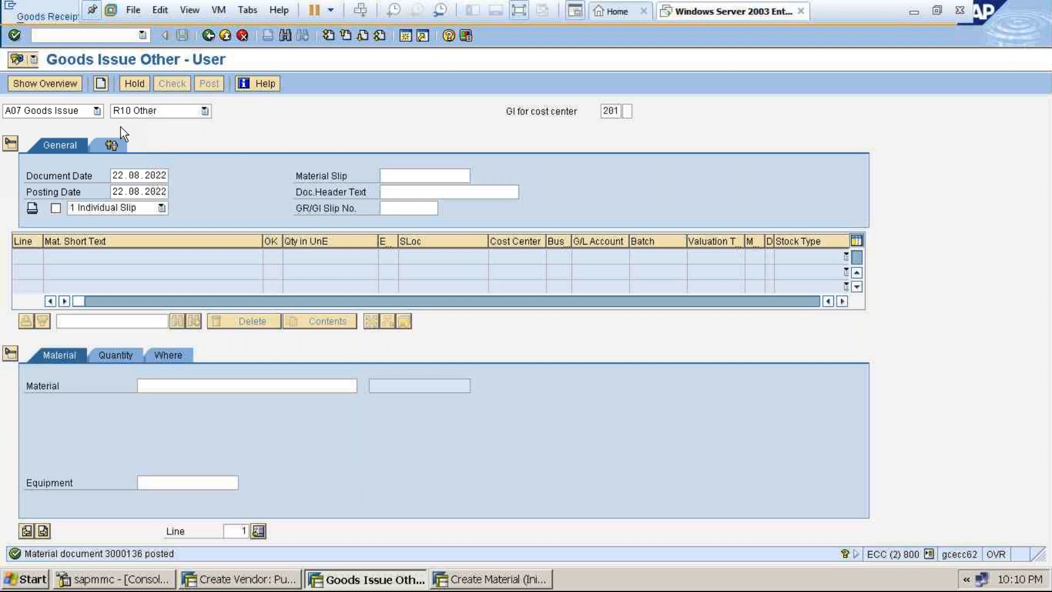
left_click(98, 111)
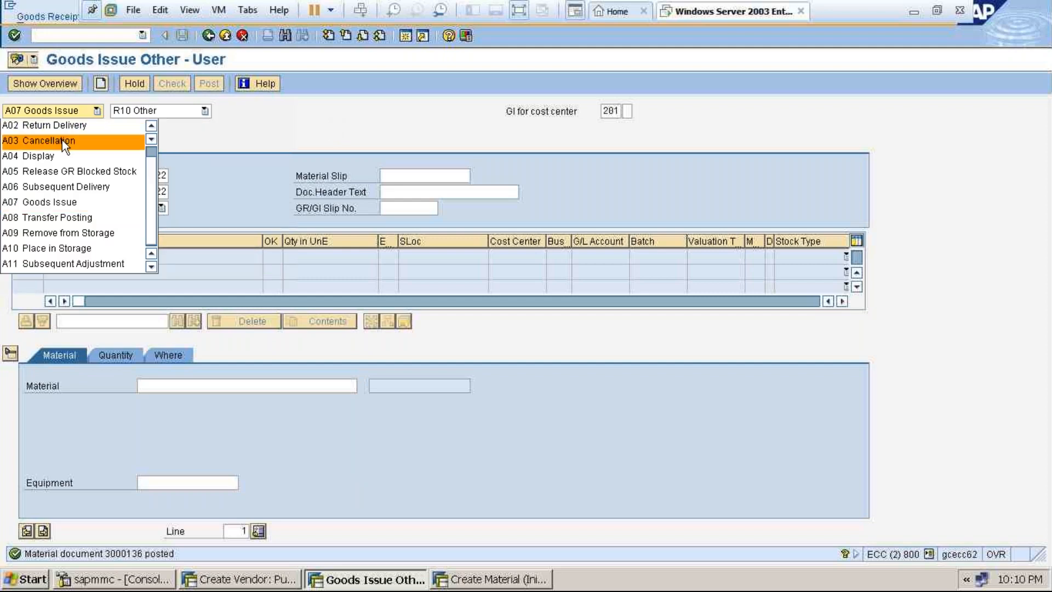
left_click(54, 154)
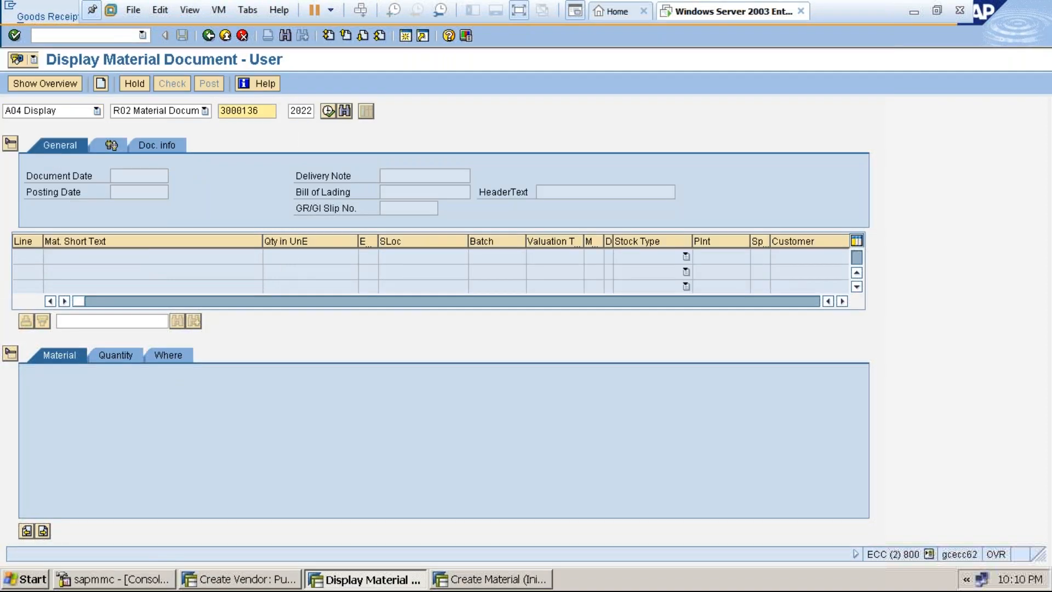
key("Return")
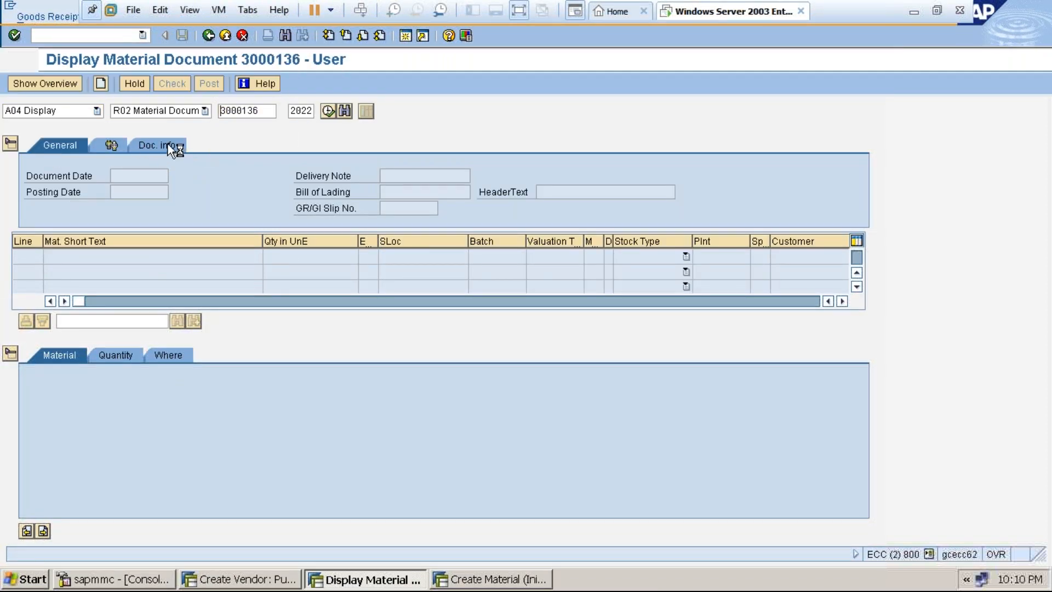
left_click(166, 143)
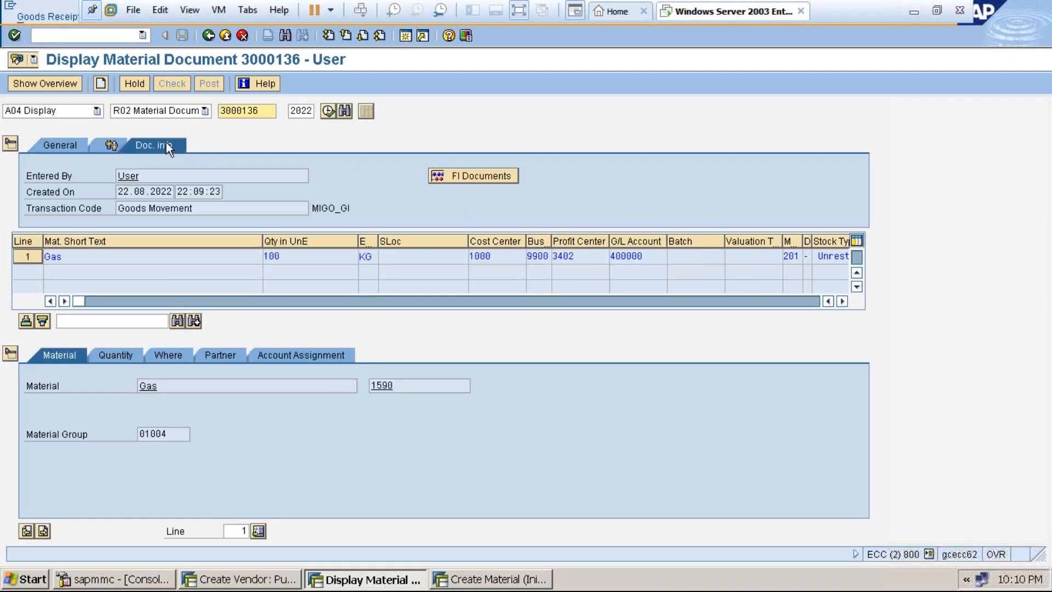
left_click(494, 174)
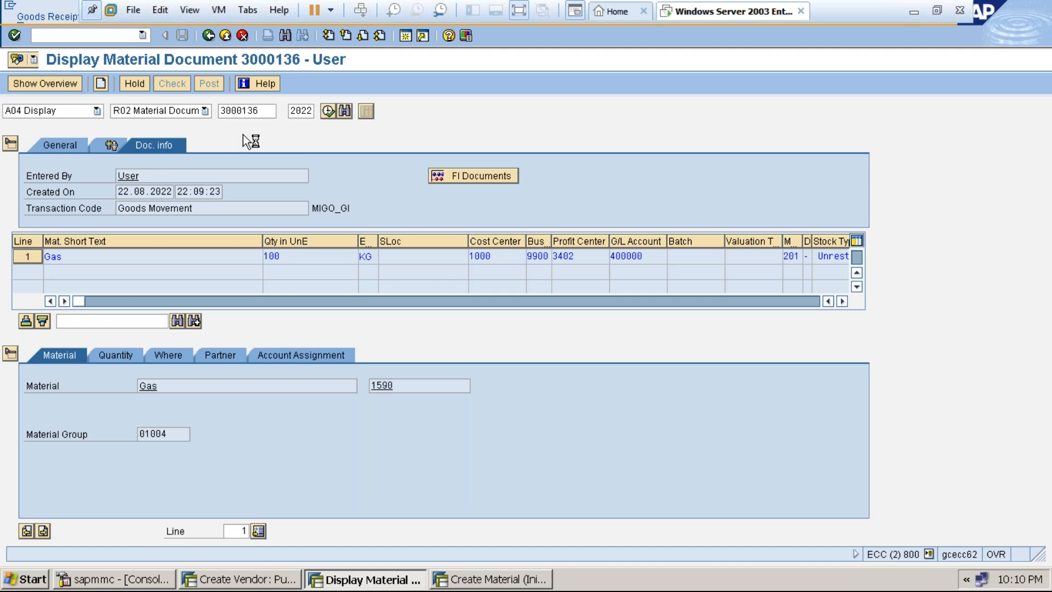
double_click(108, 173)
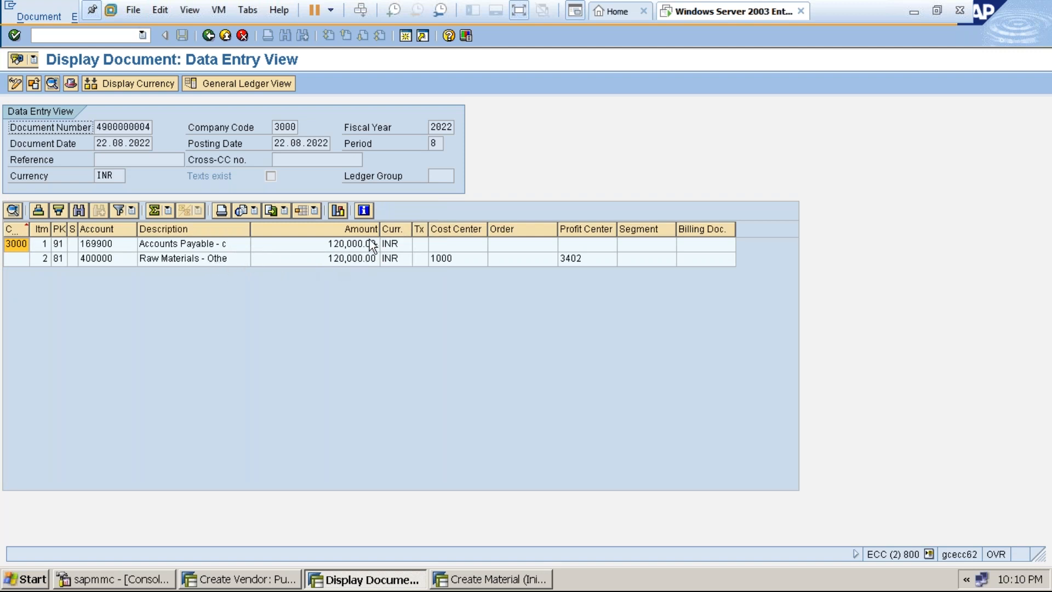
Exit full screen and compare the 120,000 INR postings with the procurement notes.
left_click(519, 12)
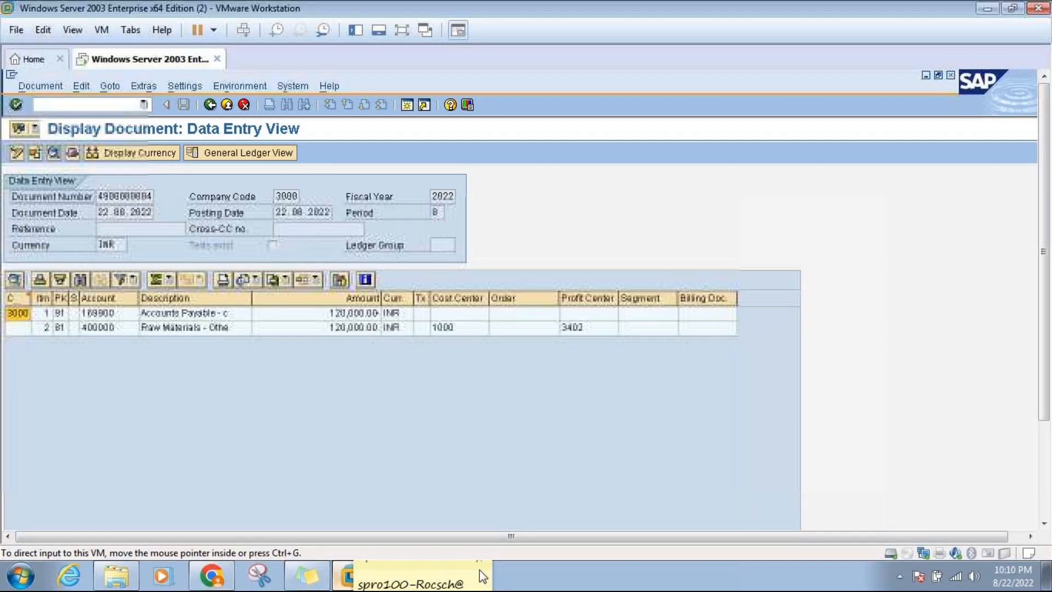
left_click(450, 575)
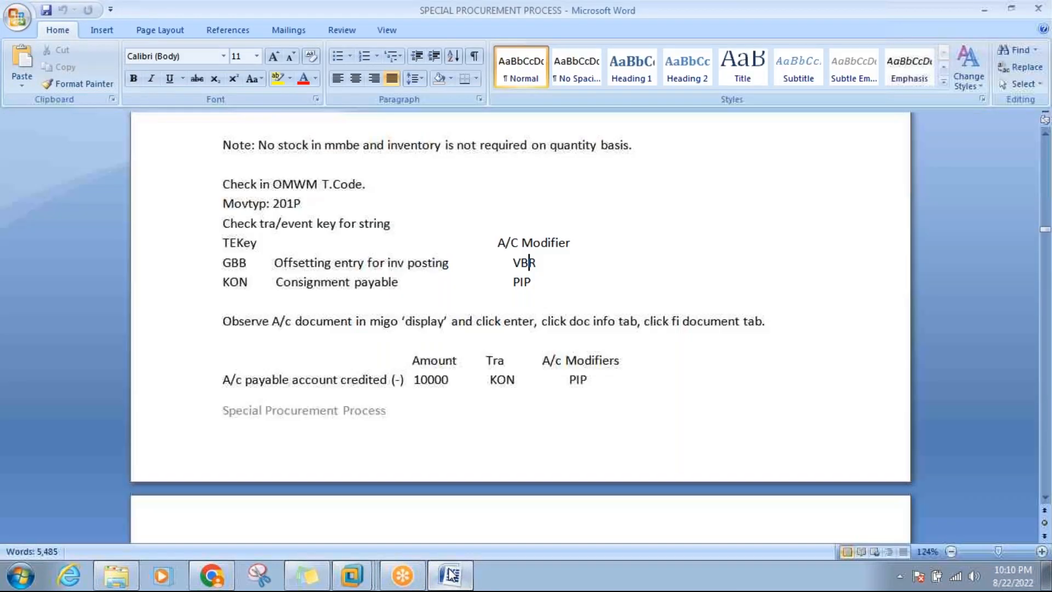
left_click(1046, 498)
left_click(1045, 498)
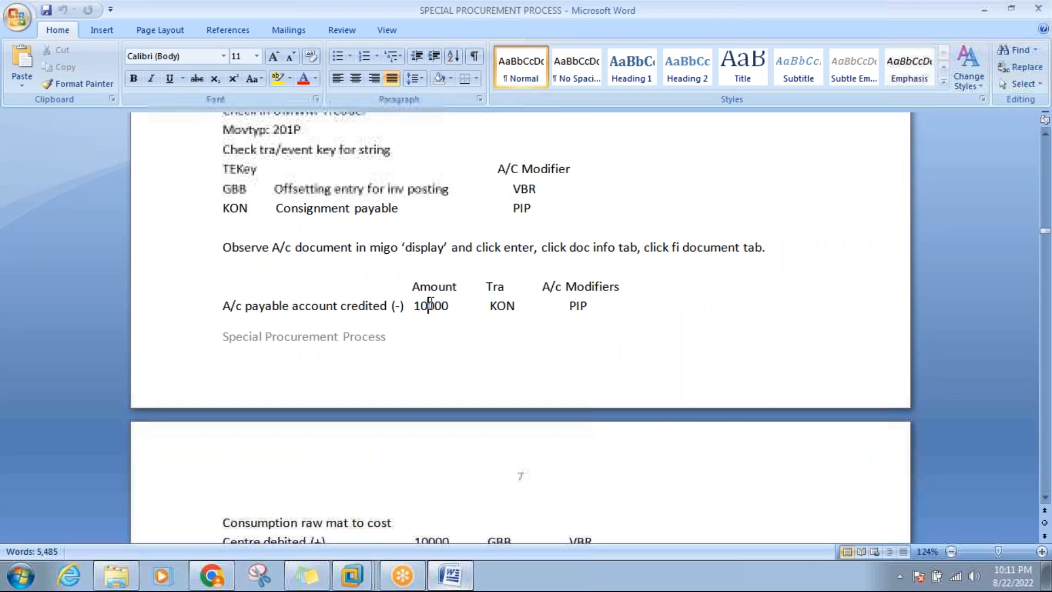
left_click(448, 575)
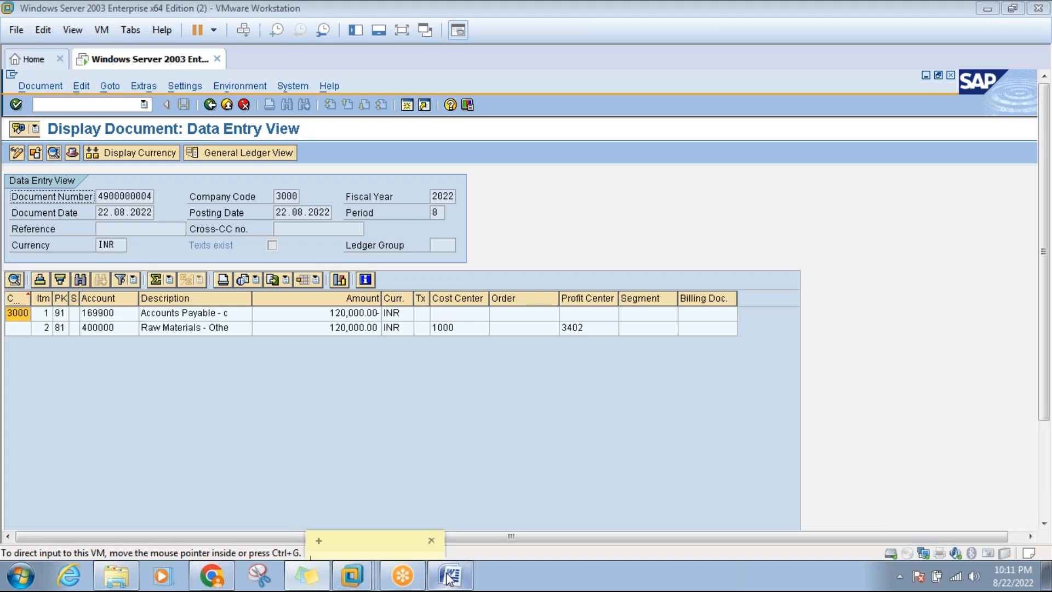
Review the GBB consumption line and account modifier table on page 7 of the notes.
left_click(448, 575)
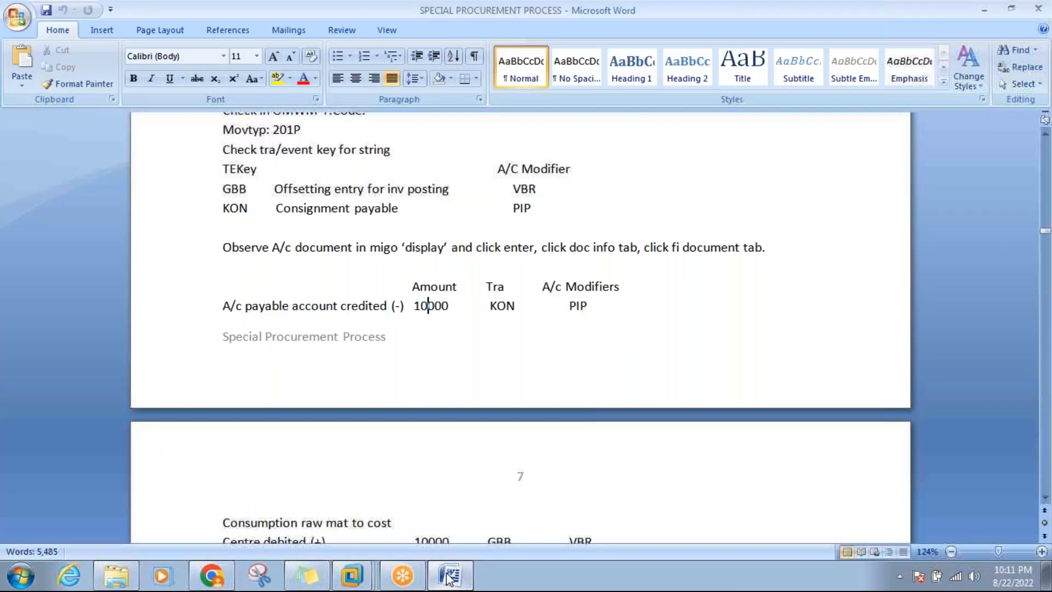
left_click(1043, 498)
left_click(1043, 499)
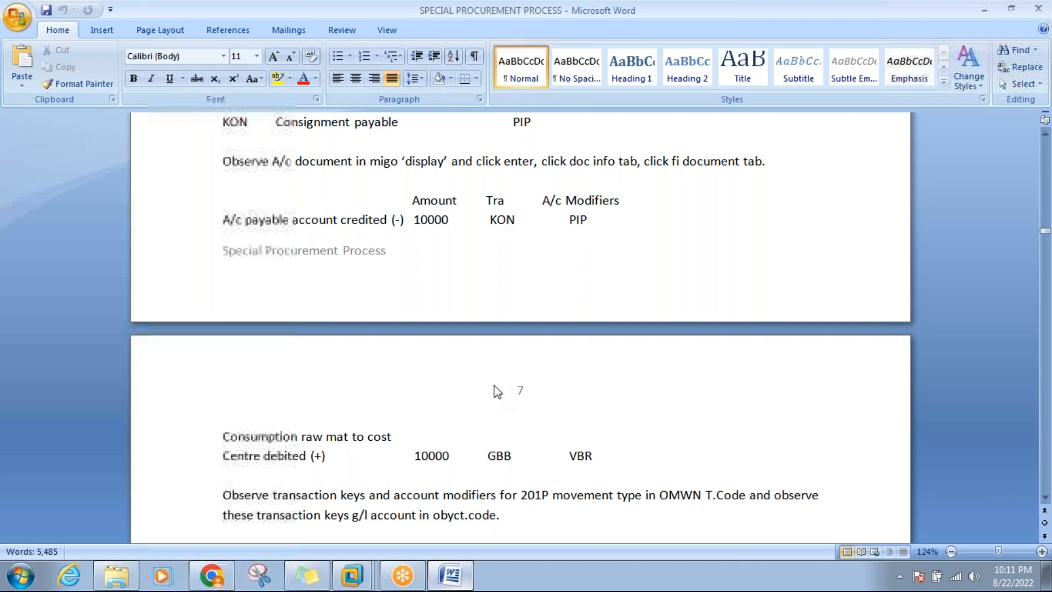
left_click(497, 455)
left_click(1045, 135)
scroll(1045, 141, "up", 3)
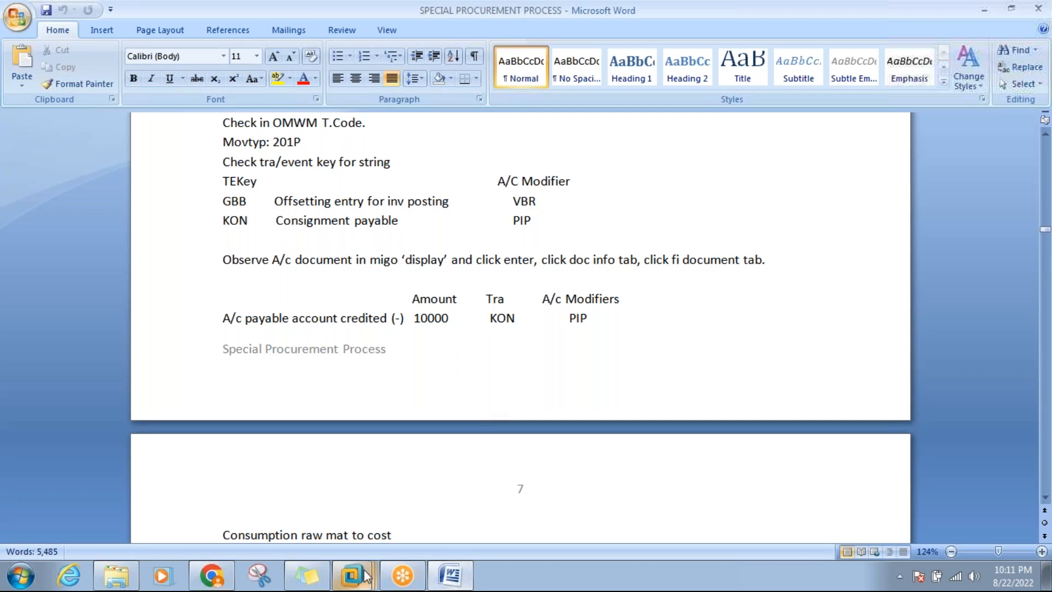
Return to SAP and back out of the material document to the main menu.
mouse_move(351, 576)
left_click(353, 493)
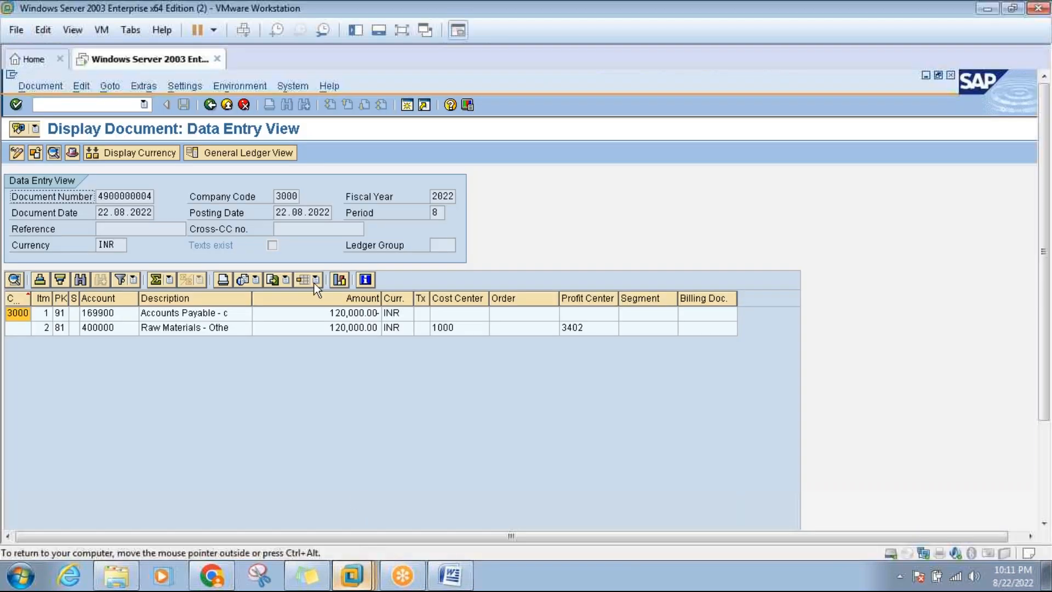
left_click(227, 105)
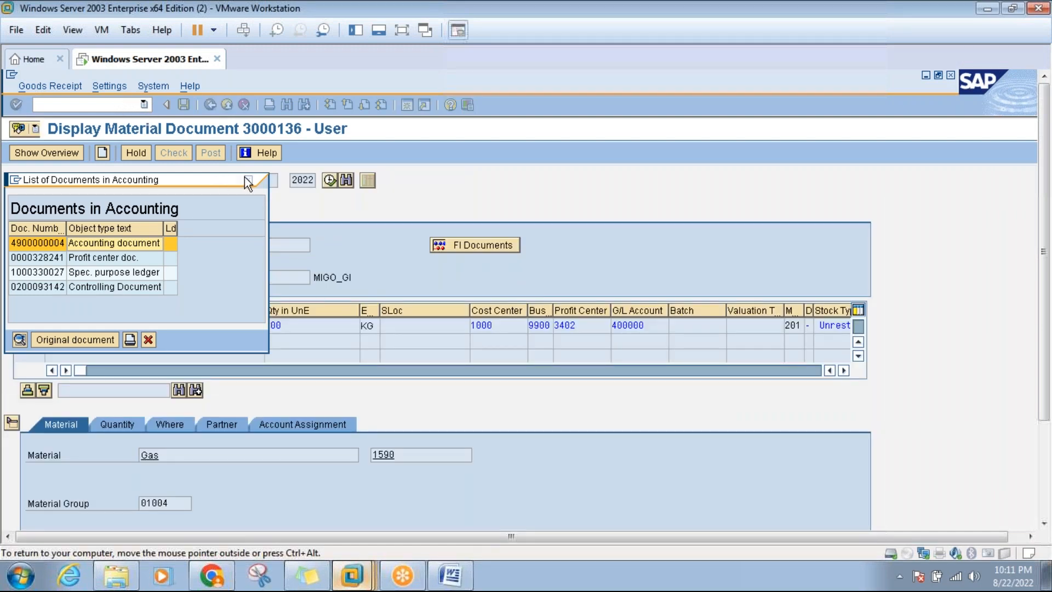
left_click(248, 180)
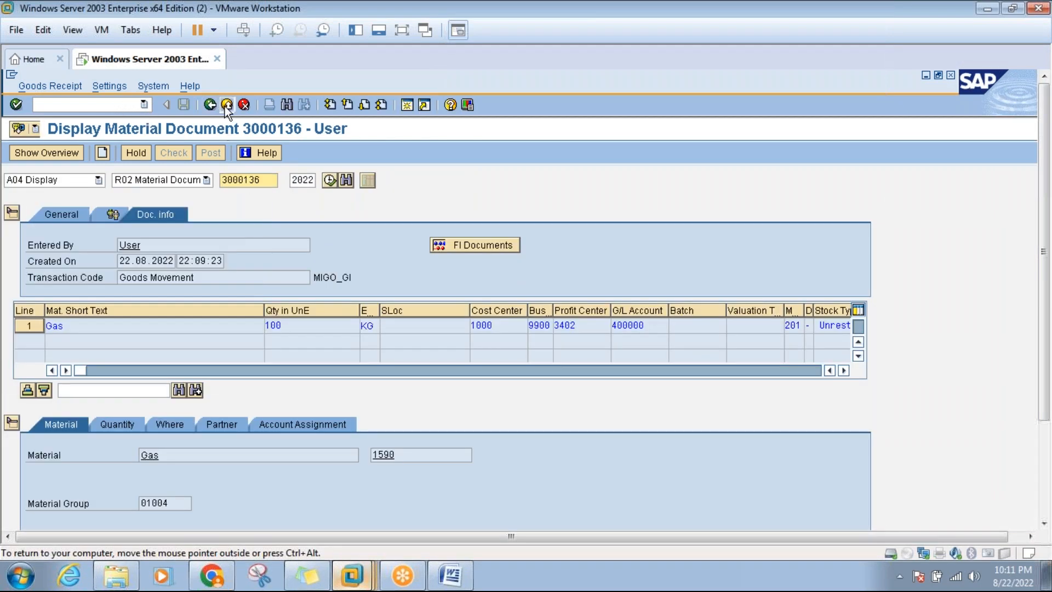
left_click(227, 105)
Run OMWN for account grouping, leave it, then run OMWM for valuation control.
left_click(127, 104)
type("om")
key("Return")
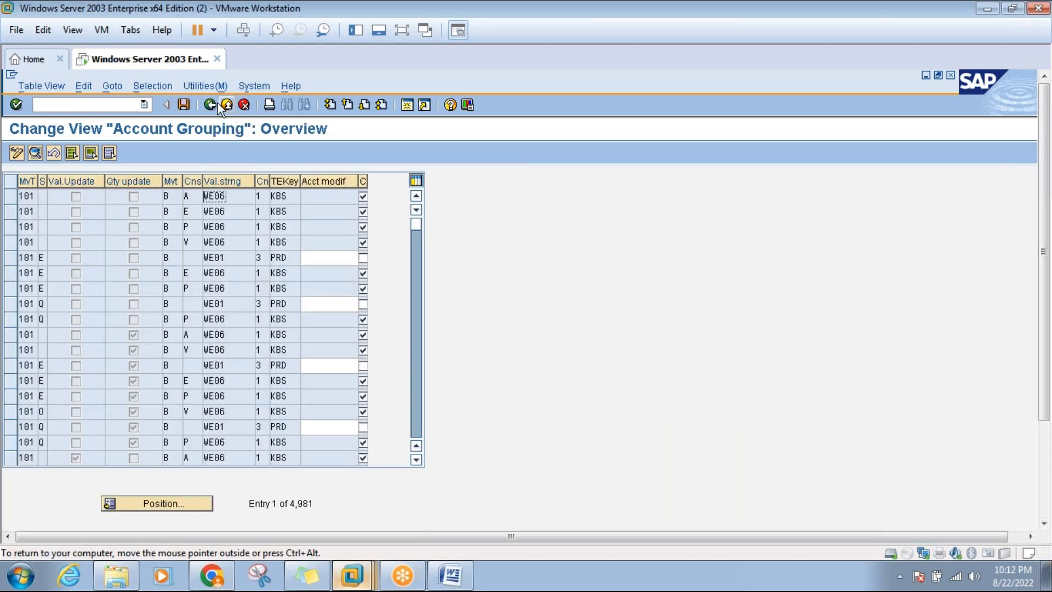
left_click(224, 109)
type("om")
key("Return")
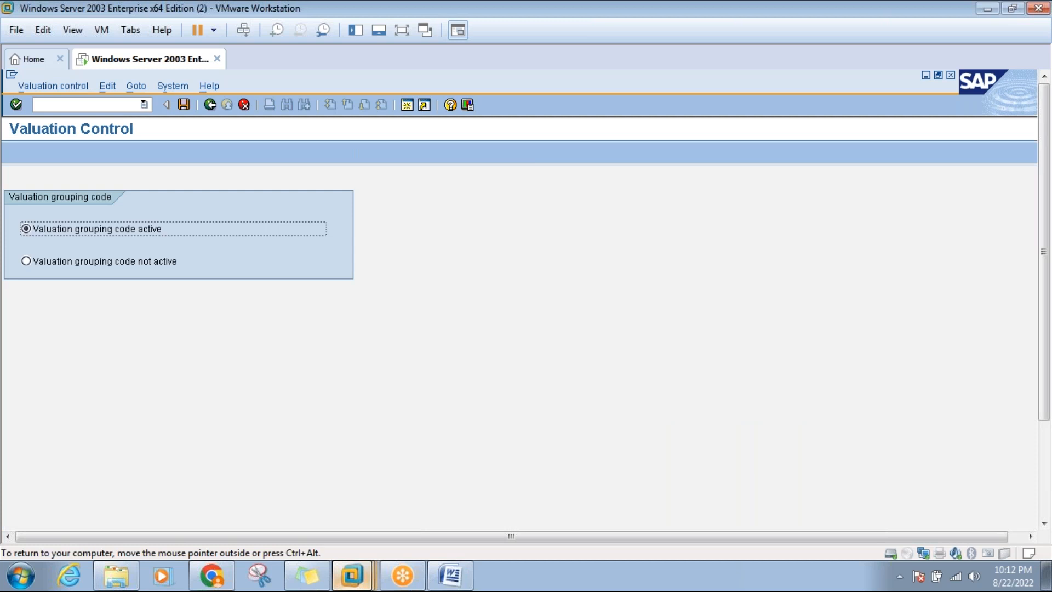
Run OMWN and position the table at movement type 201 with special stock P.
left_click(209, 105)
type("omwn")
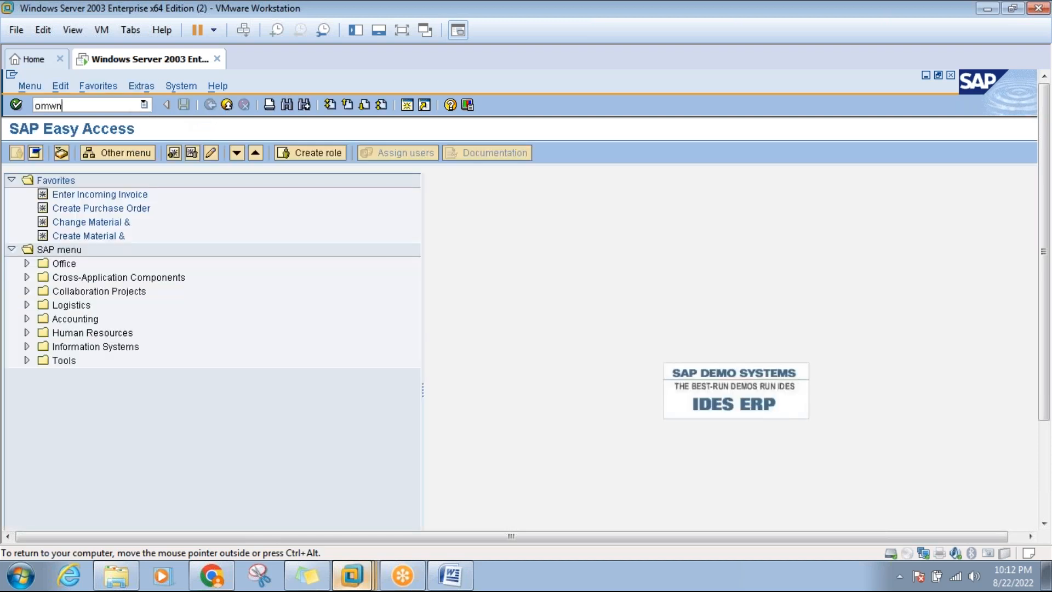
key("Return")
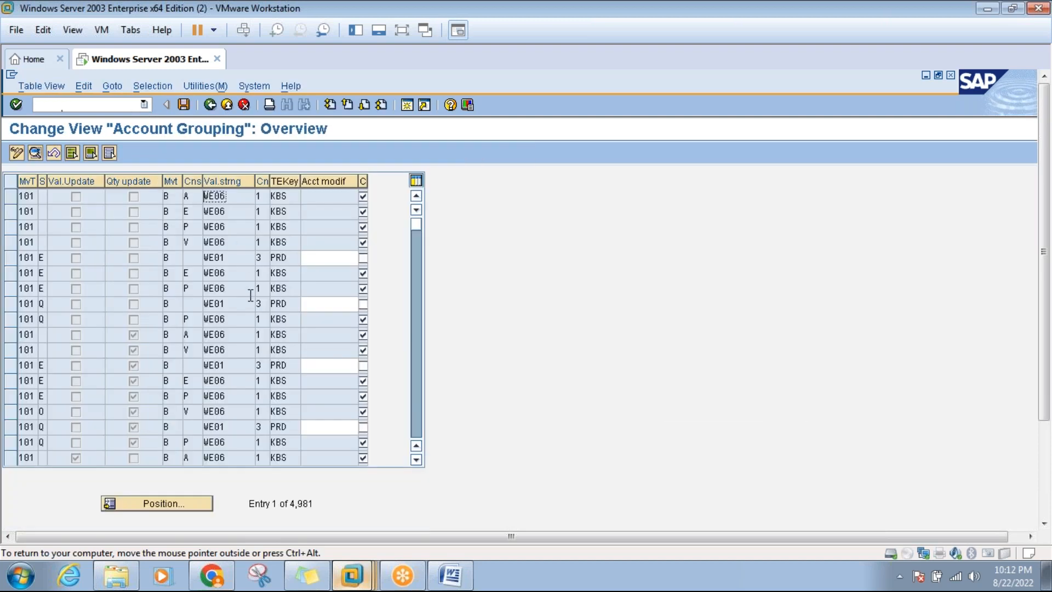
left_click(170, 510)
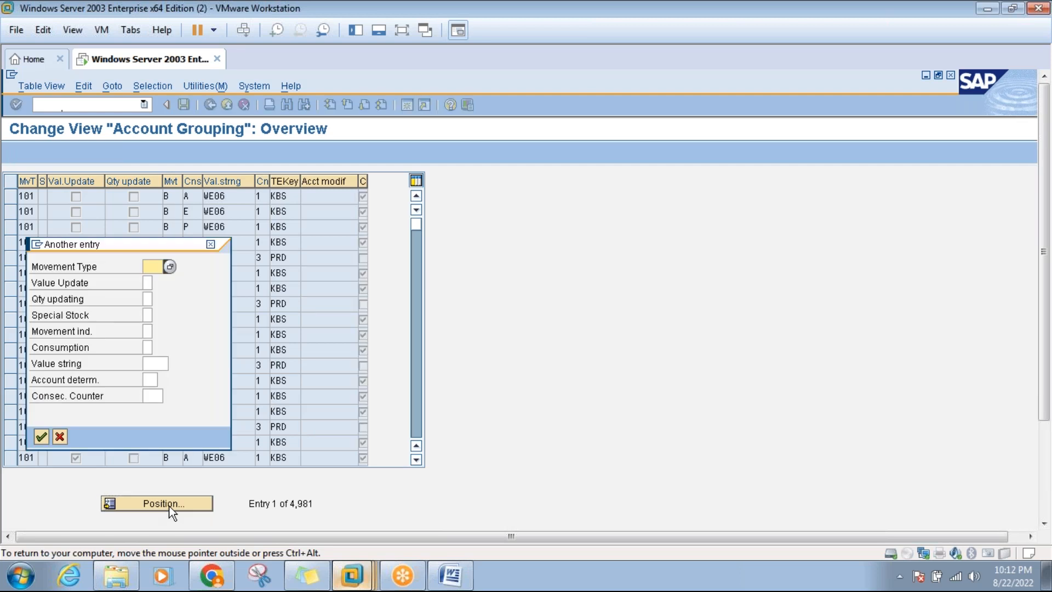
type("201")
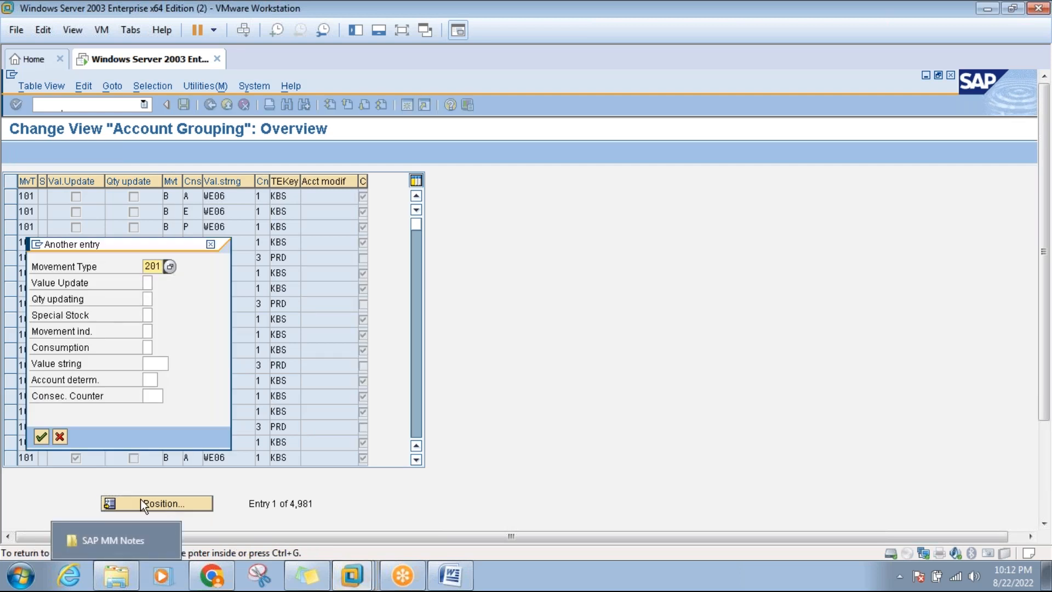
left_click(149, 315)
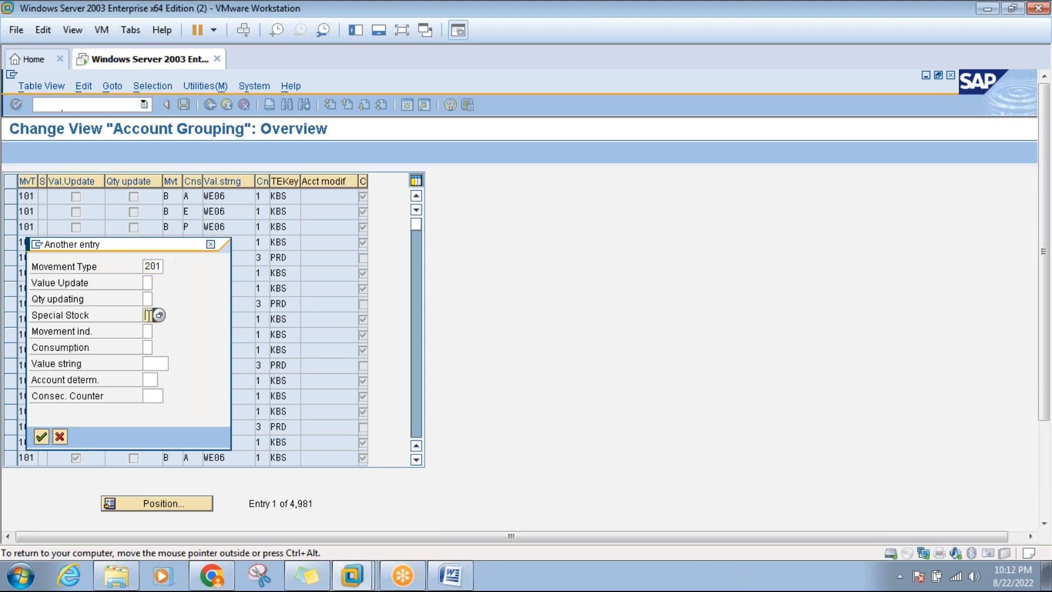
left_click(41, 434)
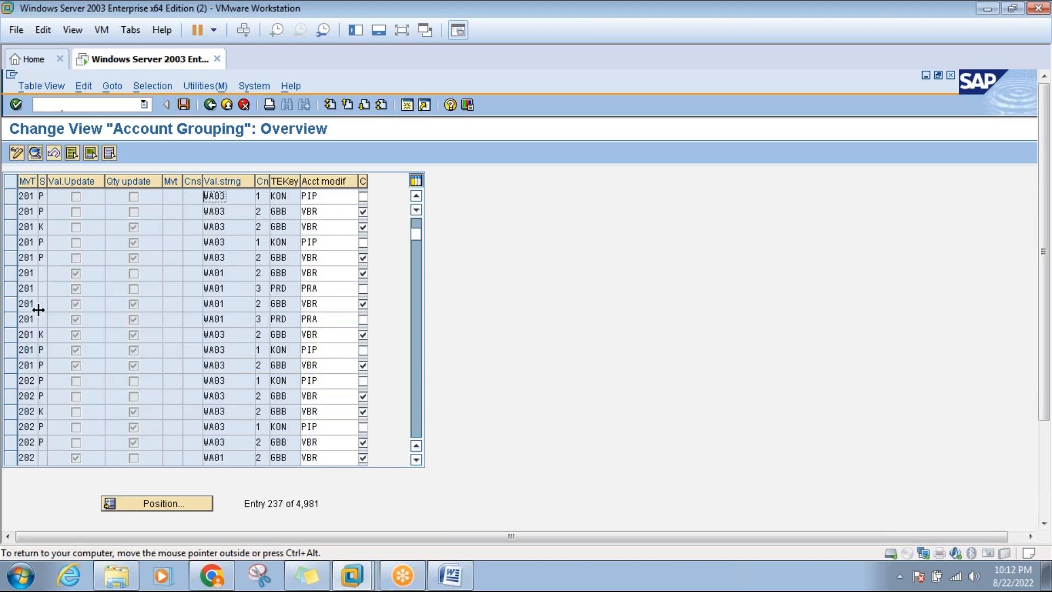
Open details of the 201 P KON row, showing modifier PIP, and compare with the notes.
left_click(12, 198)
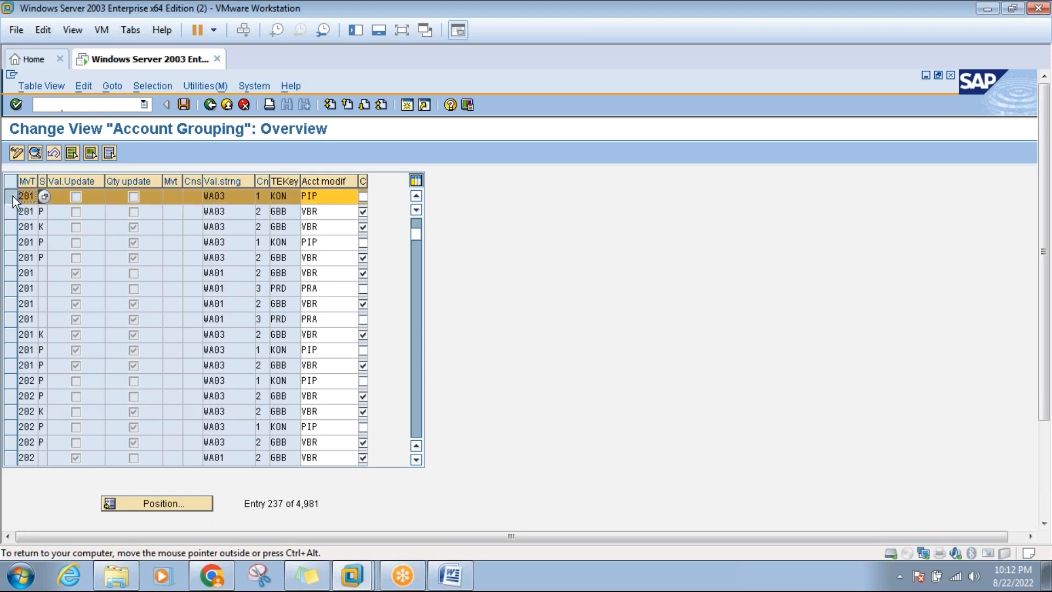
left_click(35, 151)
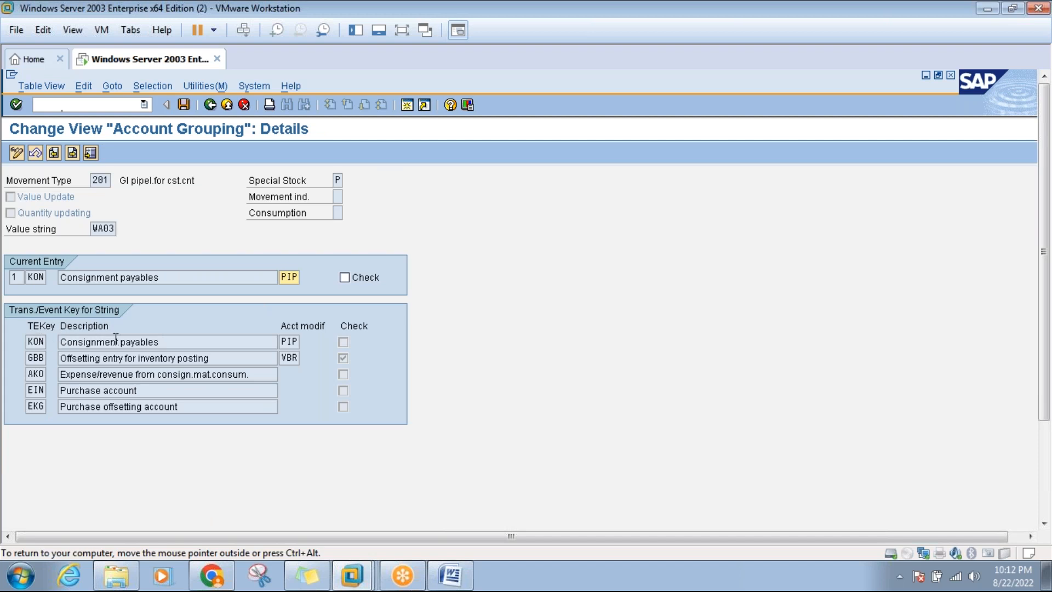
left_click(284, 341)
left_click(449, 575)
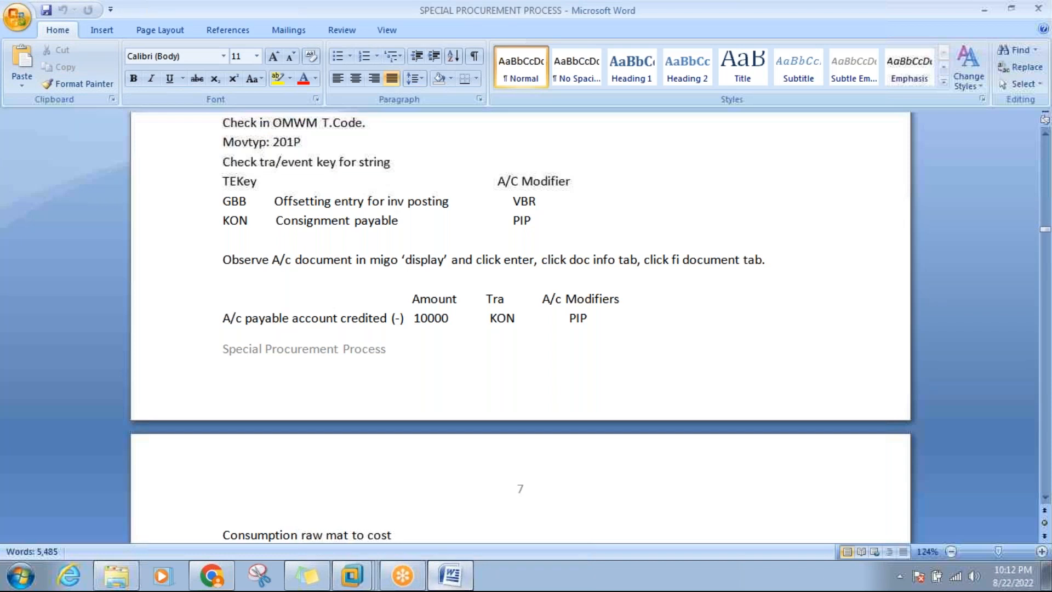
left_click(231, 201)
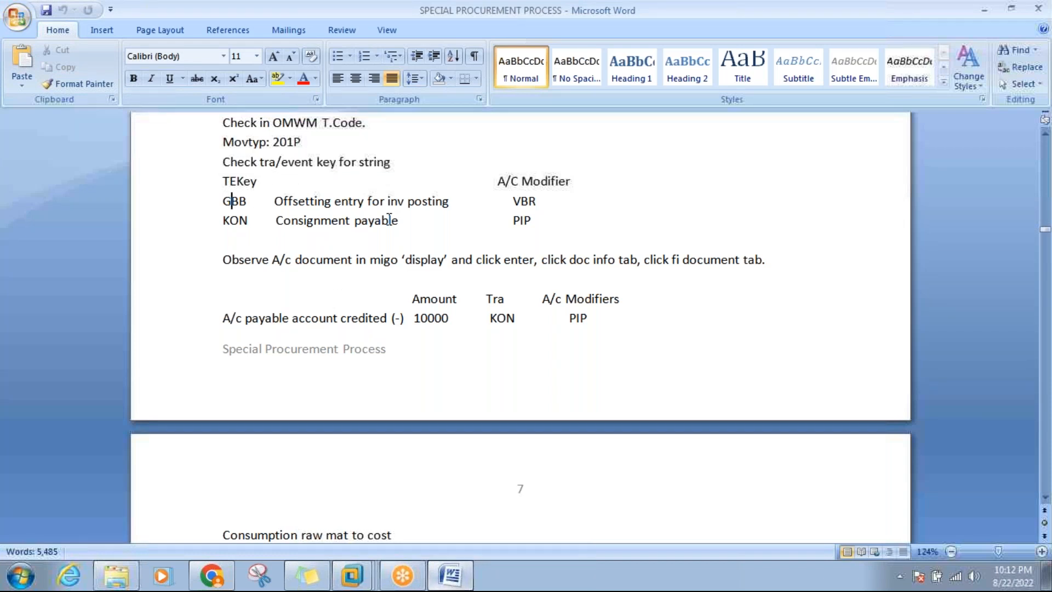
left_click(261, 221)
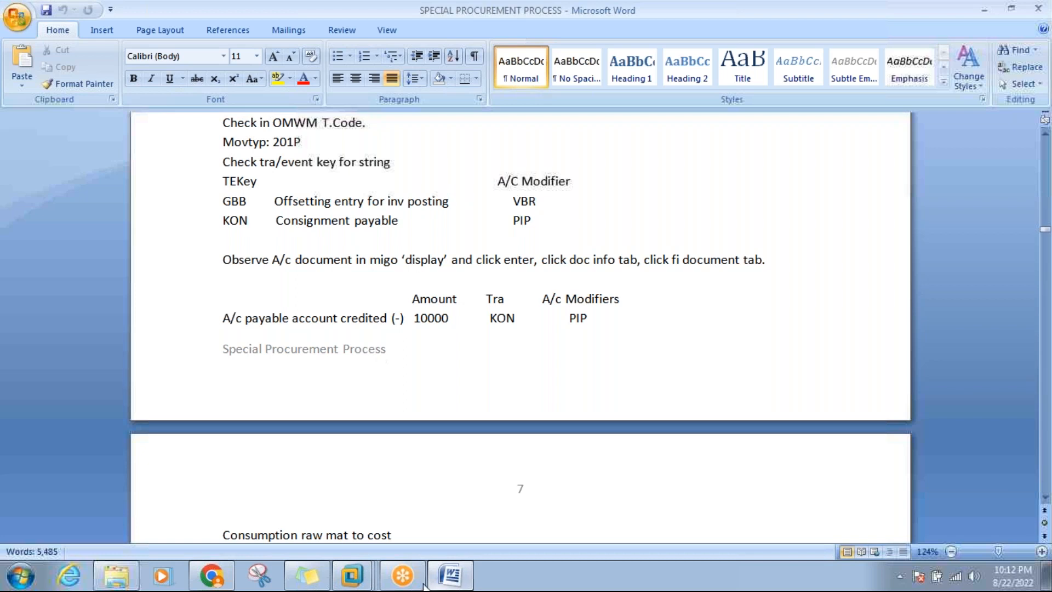
left_click(448, 578)
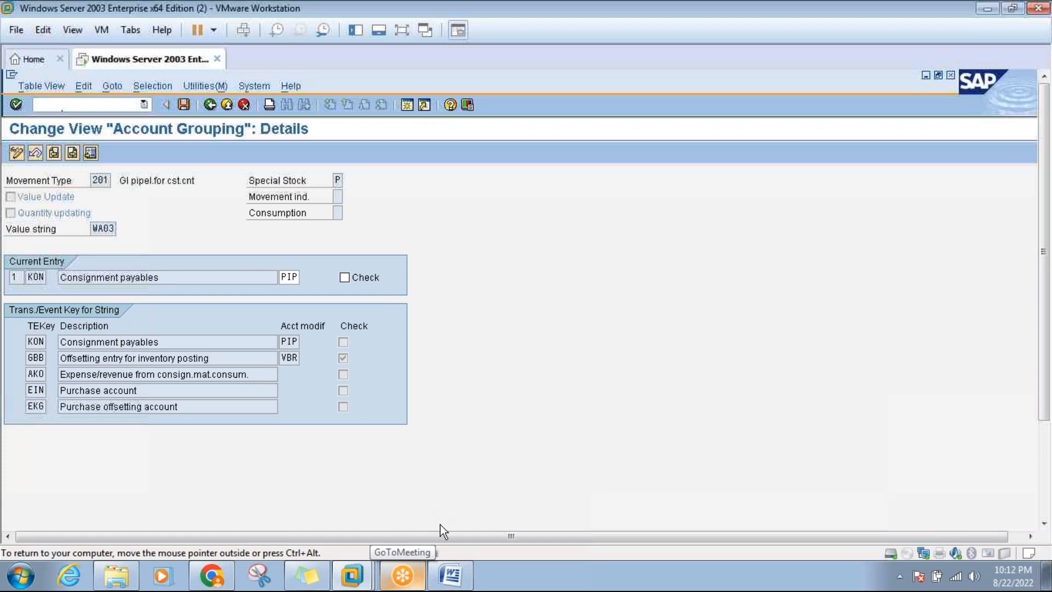
Match the notes' KON and GBB–VBR entries against the SAP details with value string WA03.
left_click(449, 575)
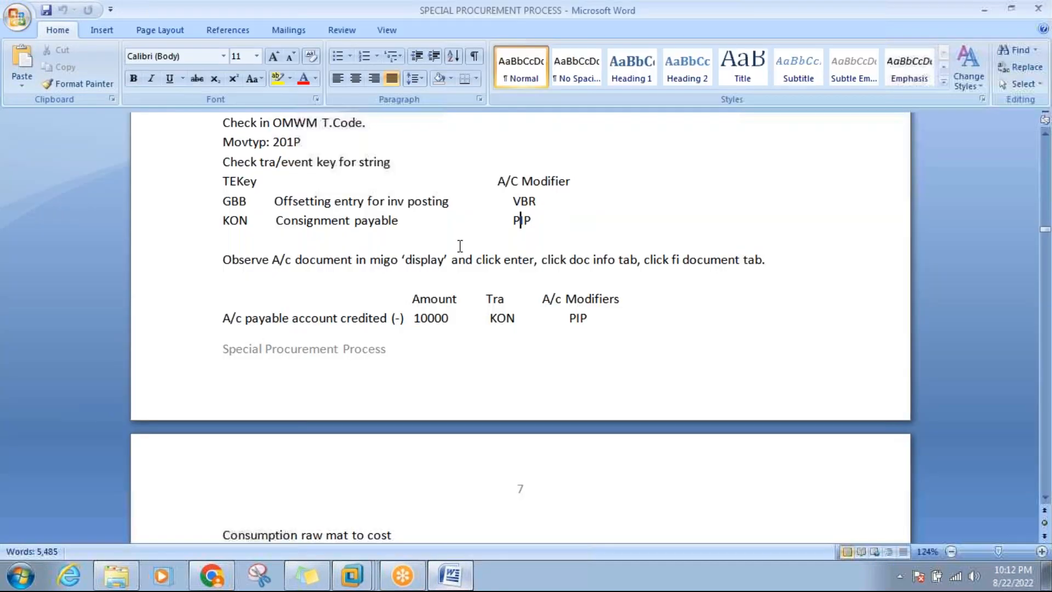
left_click(248, 220)
left_click(236, 178)
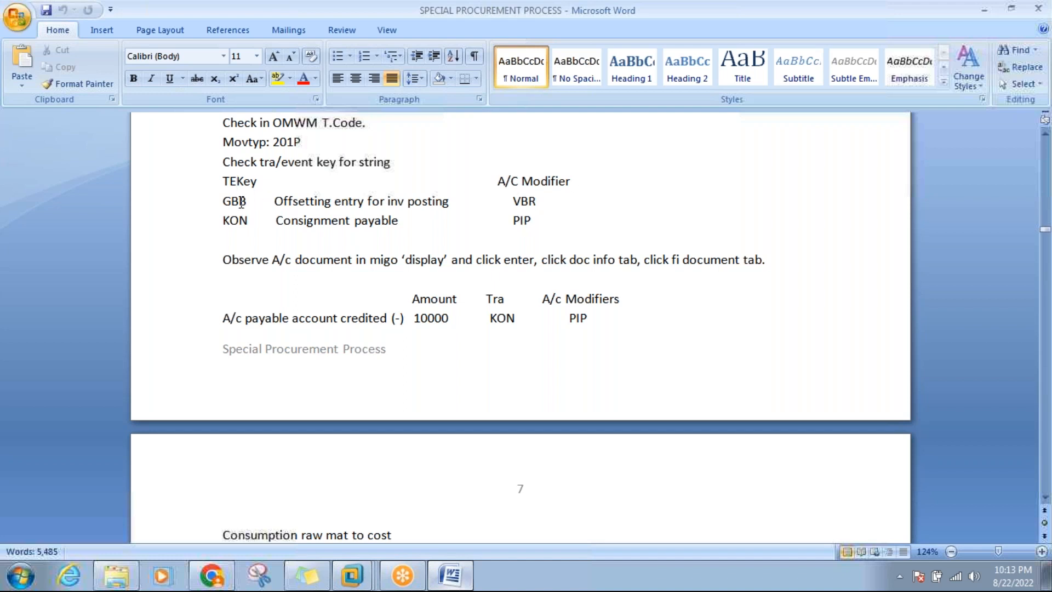
left_click(527, 200)
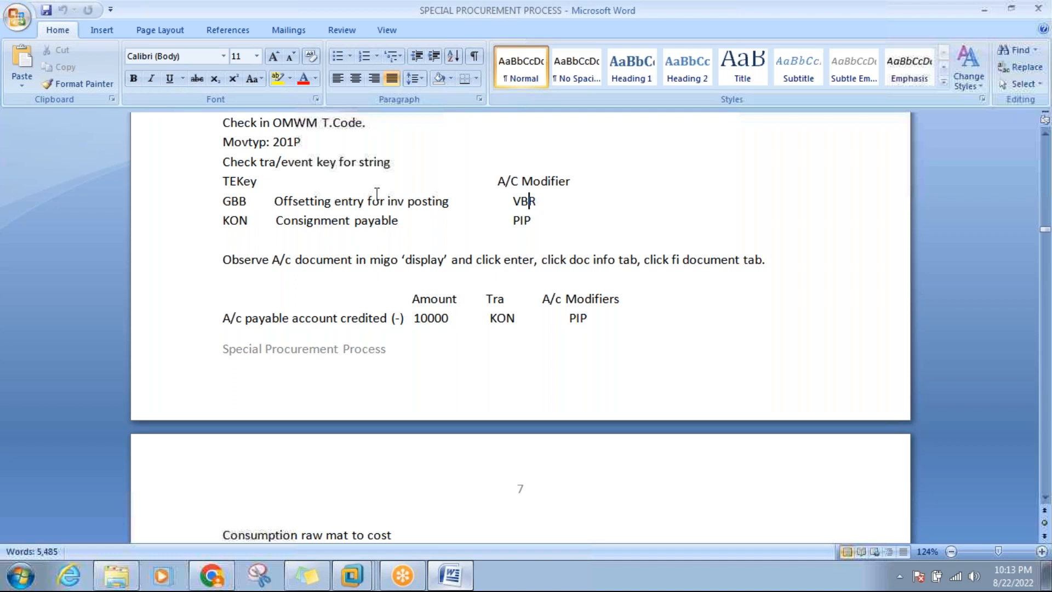
left_click(239, 206)
left_click(453, 584)
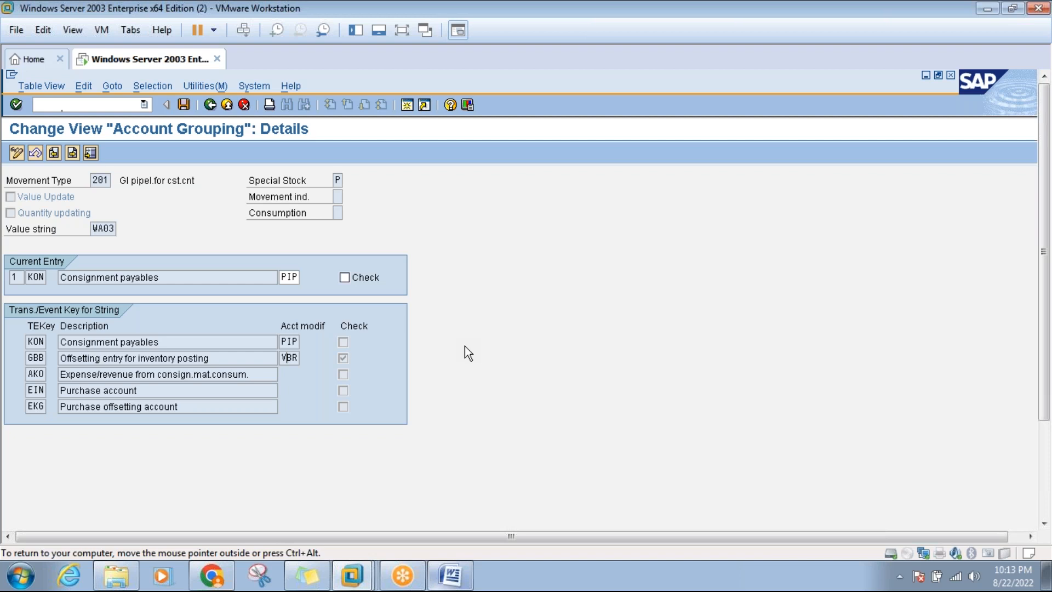
left_click(453, 574)
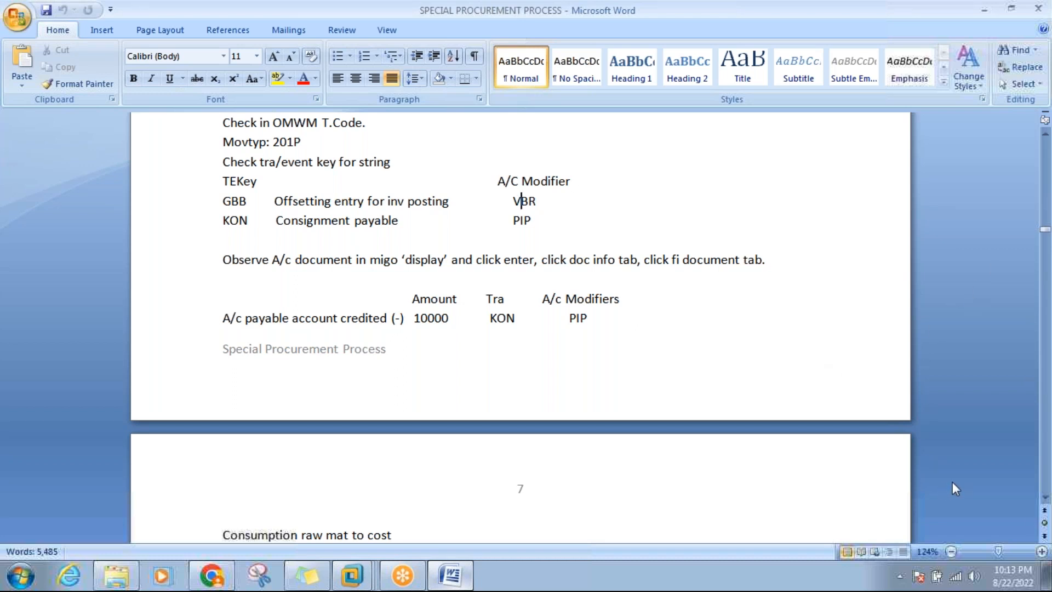
Highlight the A/c payable credited and raw material consumption lines on page 7.
left_click(1045, 497)
scroll(1045, 497, "down", 5)
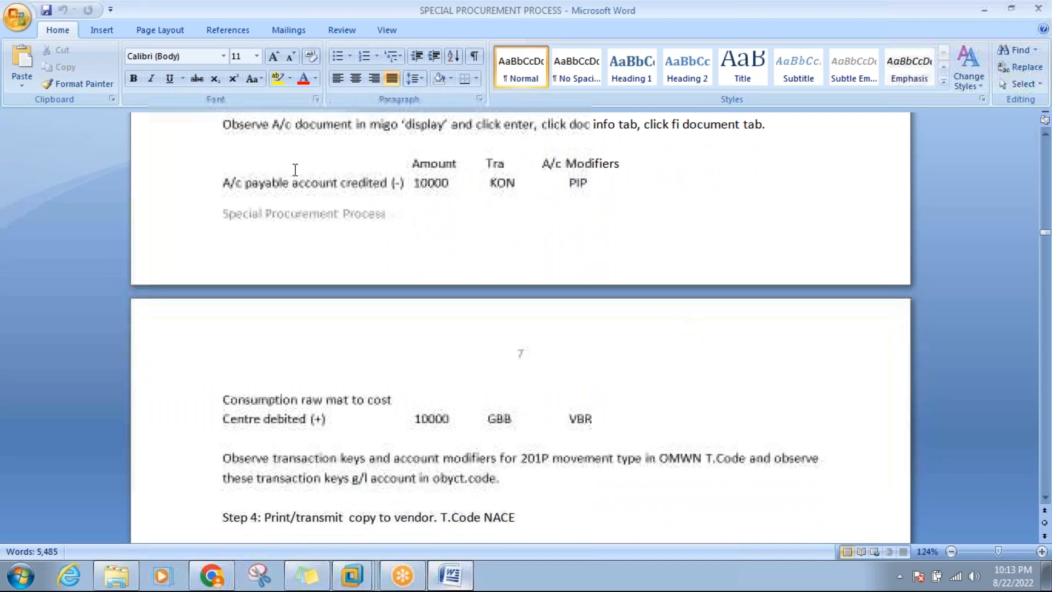
left_click_drag(223, 184, 379, 182)
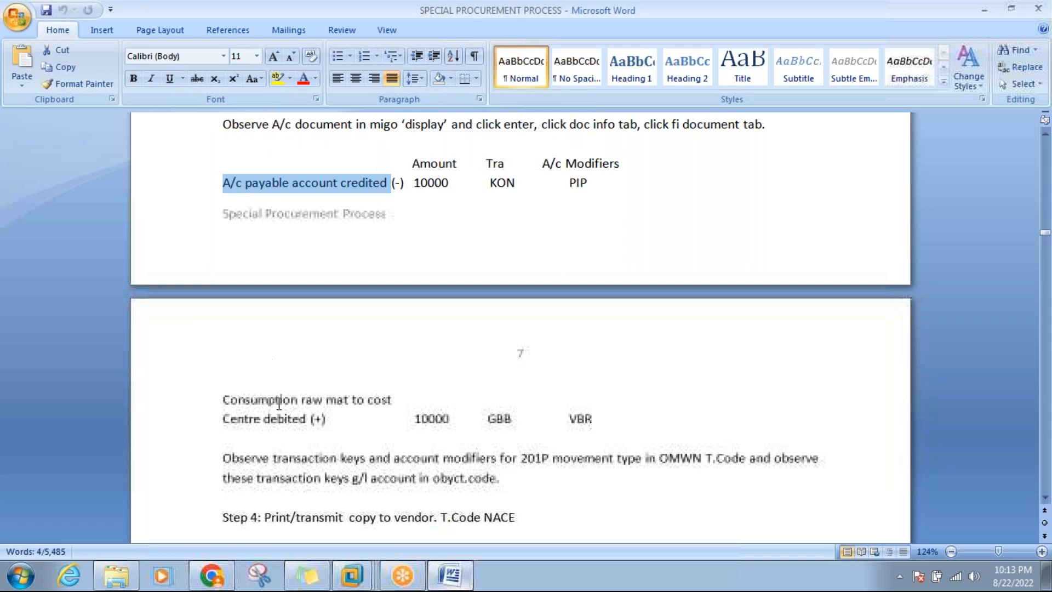
left_click(326, 419)
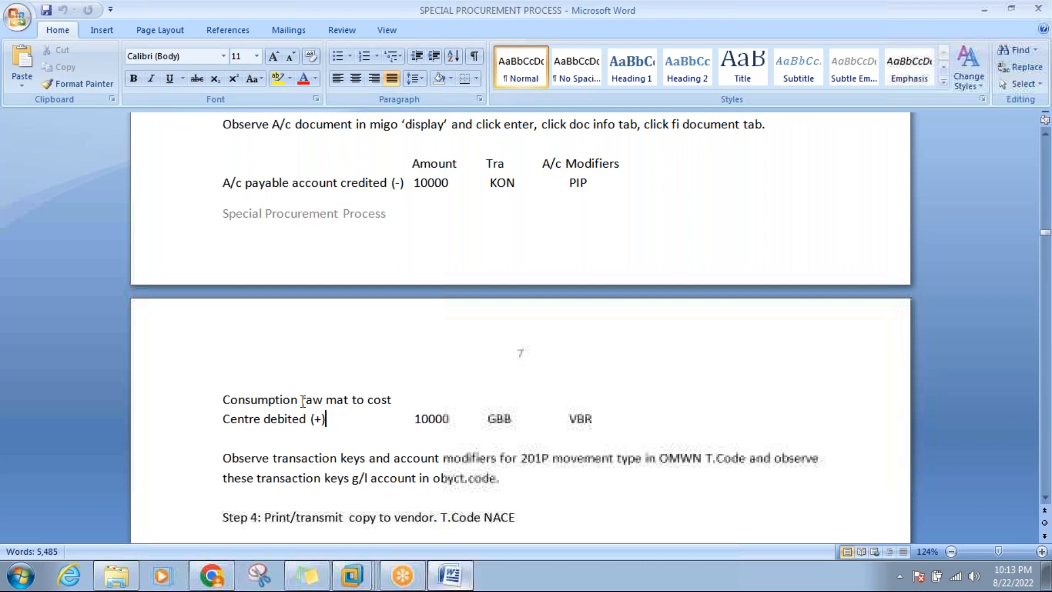
left_click_drag(310, 400, 367, 404)
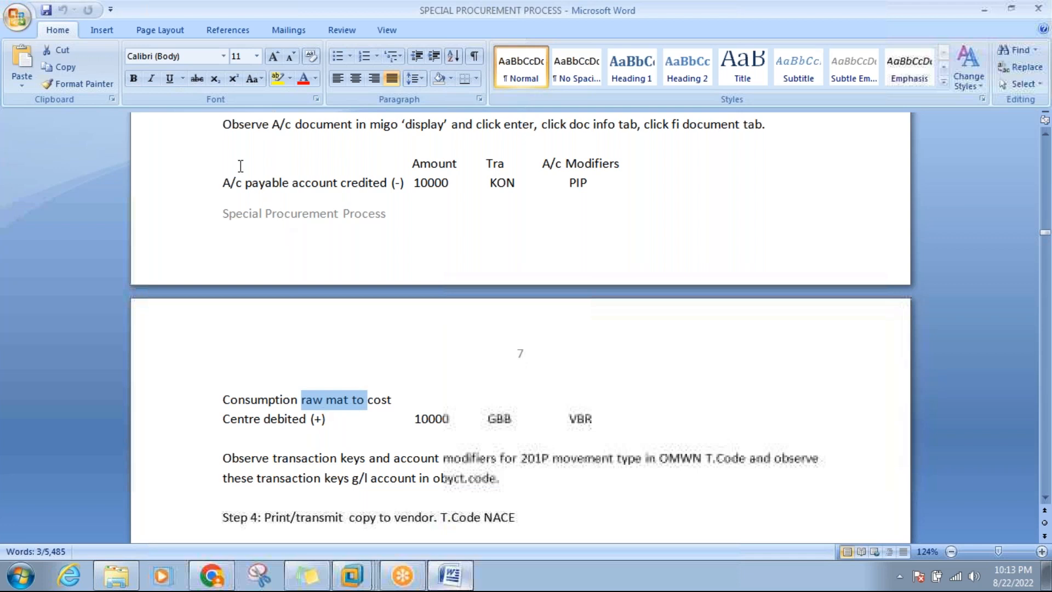
left_click(246, 183)
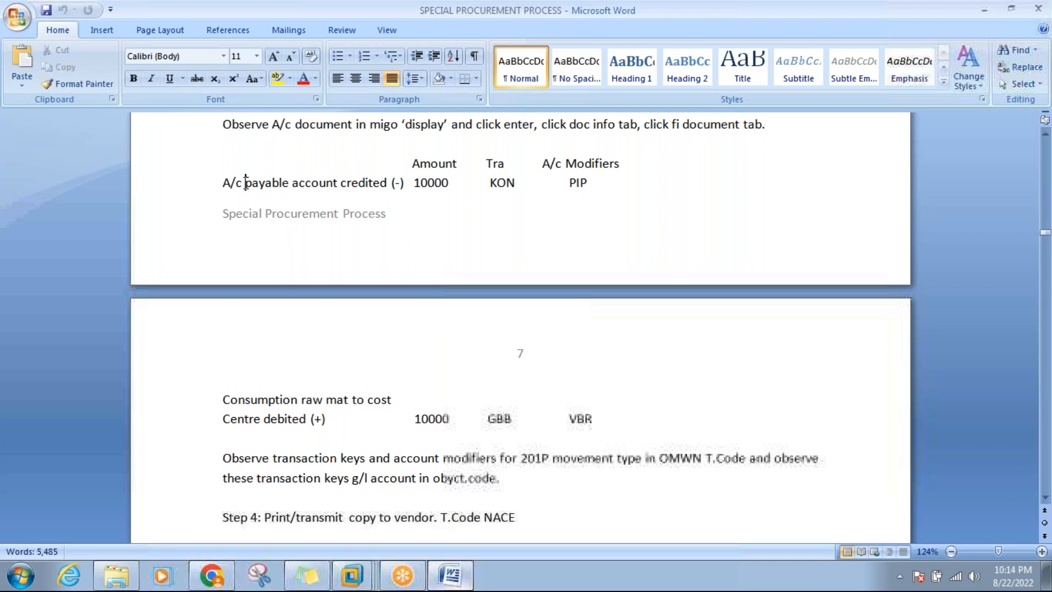
left_click(505, 165)
left_click_drag(227, 186, 386, 183)
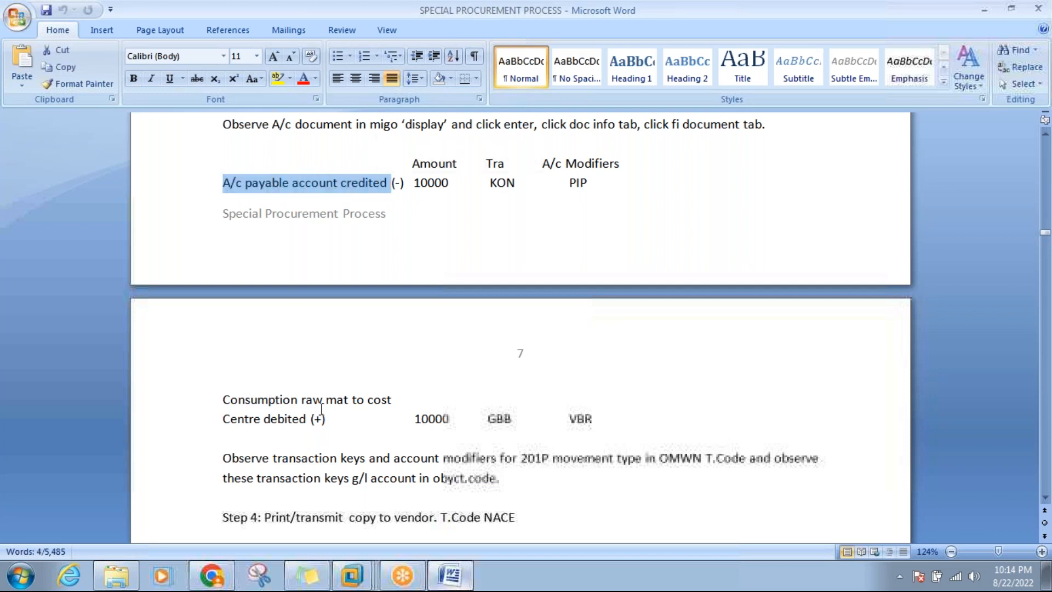
Scroll the notes down to Step 4 (NACE vendor copy) and Step 5 (MRKO auto settlement).
left_click(1045, 497)
left_click_drag(1045, 497, 1045, 497)
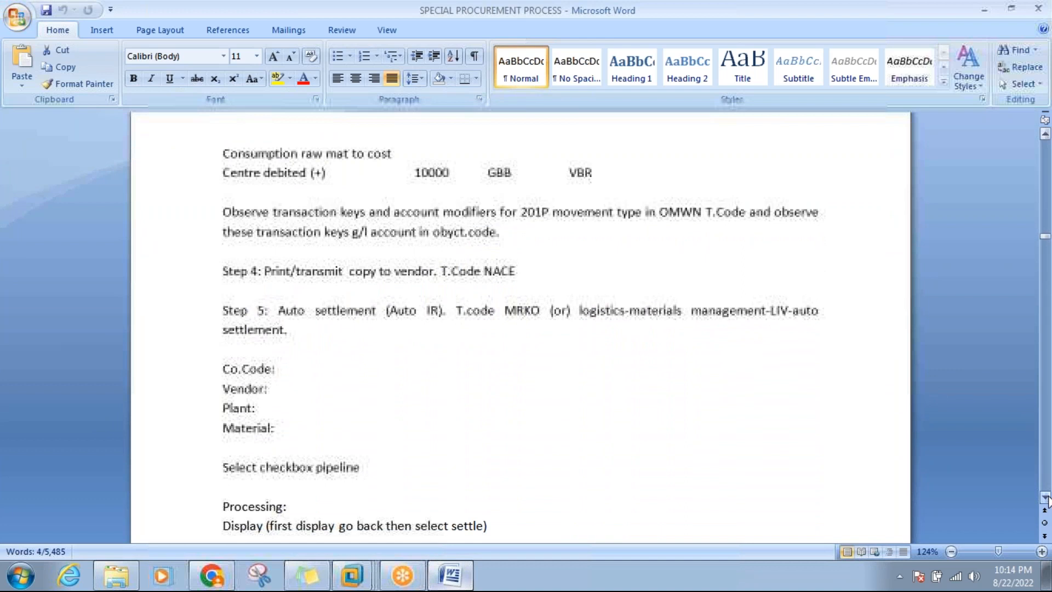
left_click_drag(1045, 497, 1046, 497)
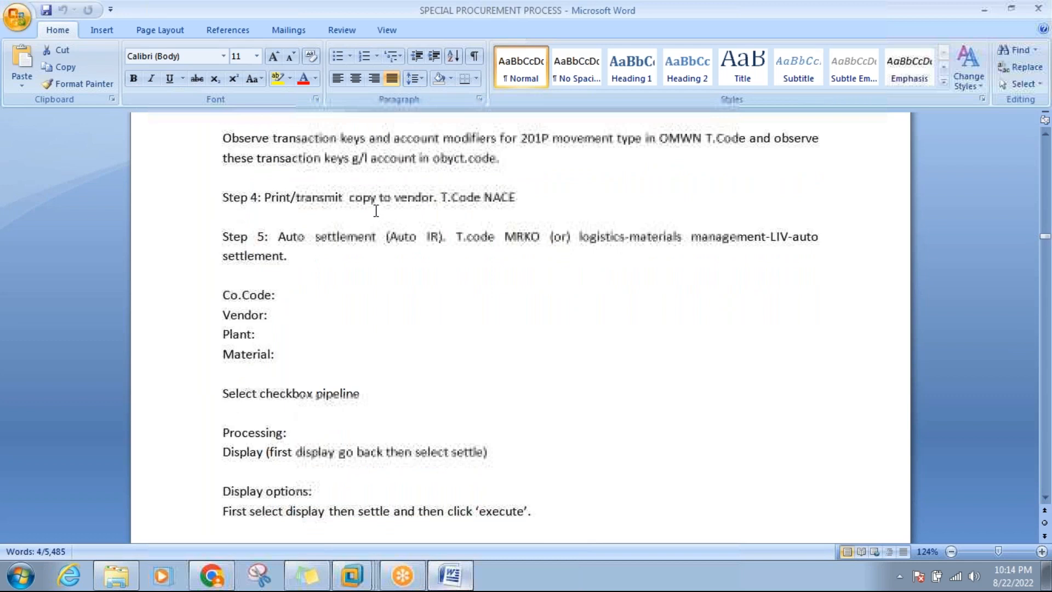
left_click(430, 202)
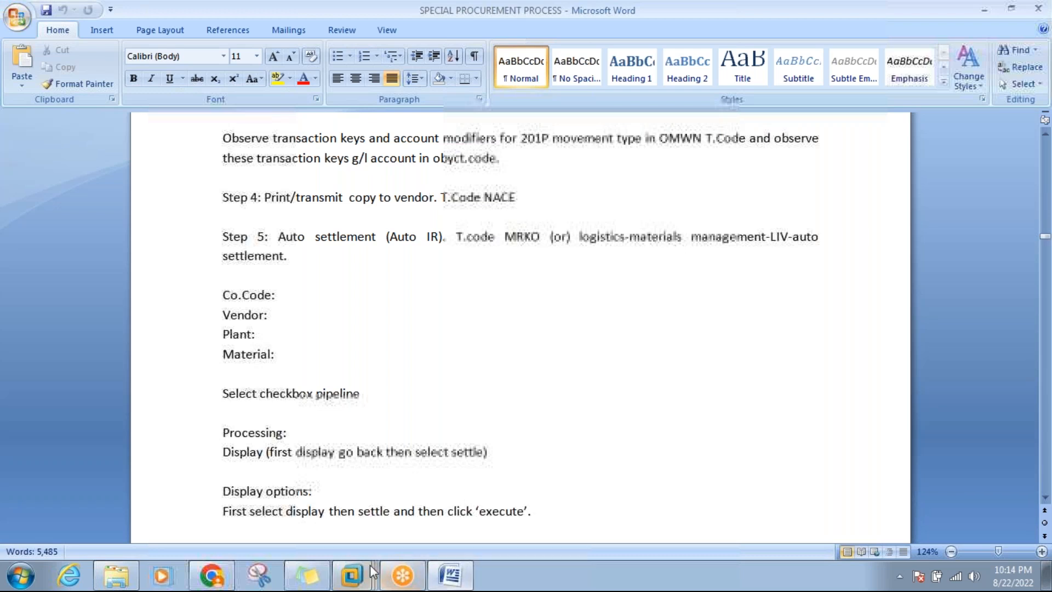
mouse_move(362, 572)
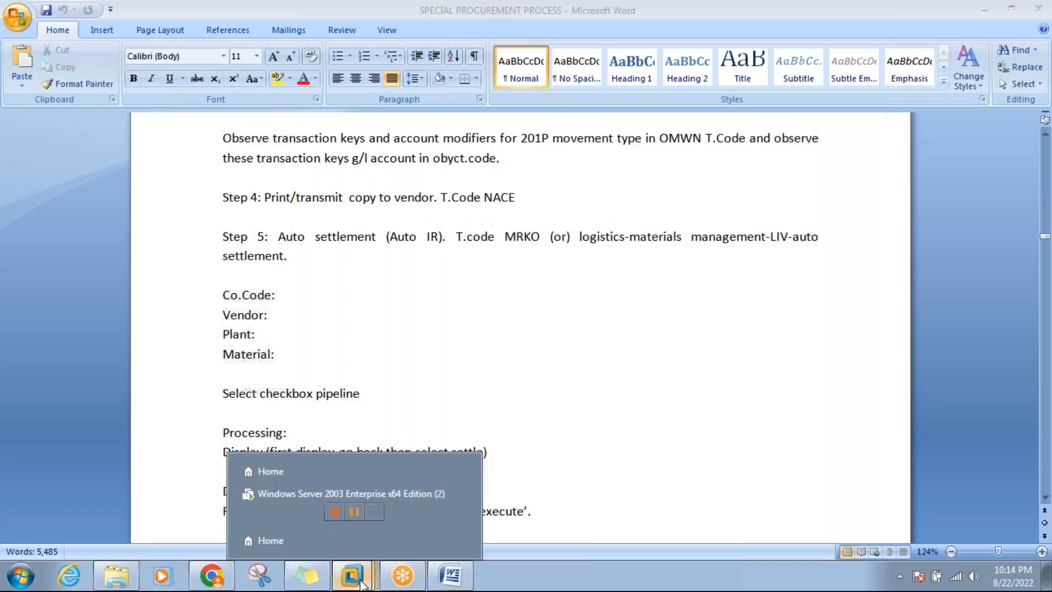
Open NACE output control for the MR Invoice Verification application and choose output type KONS.
left_click(349, 498)
left_click(230, 104)
type("nace")
key("Return")
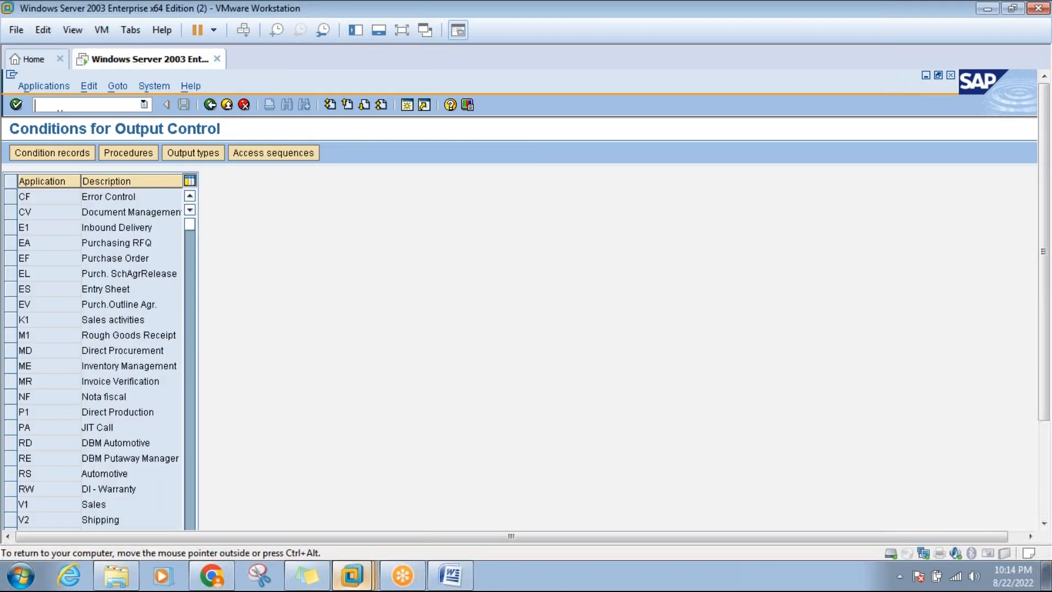
left_click(12, 379)
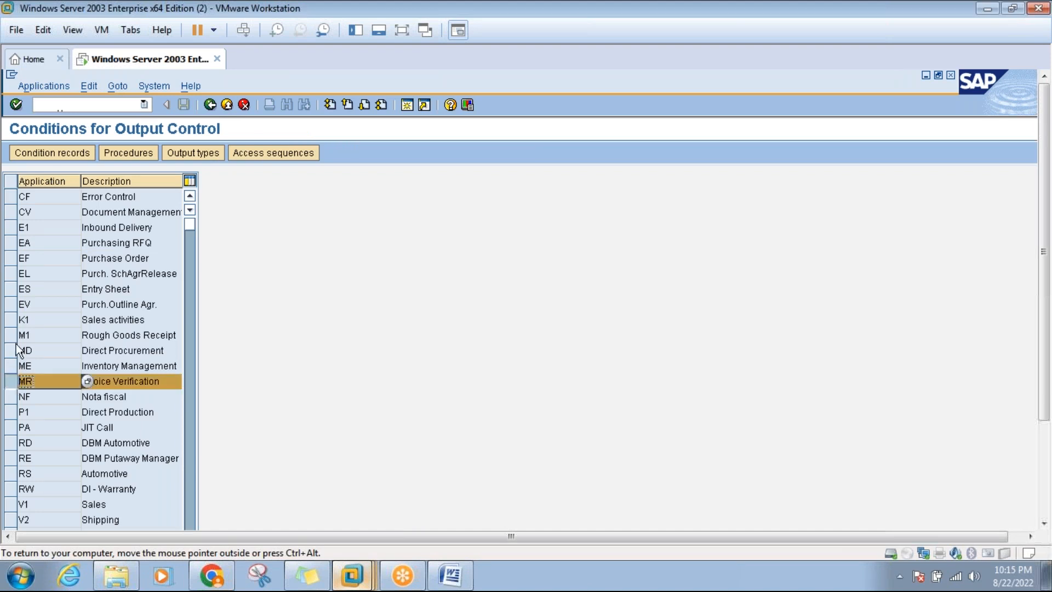
left_click(50, 152)
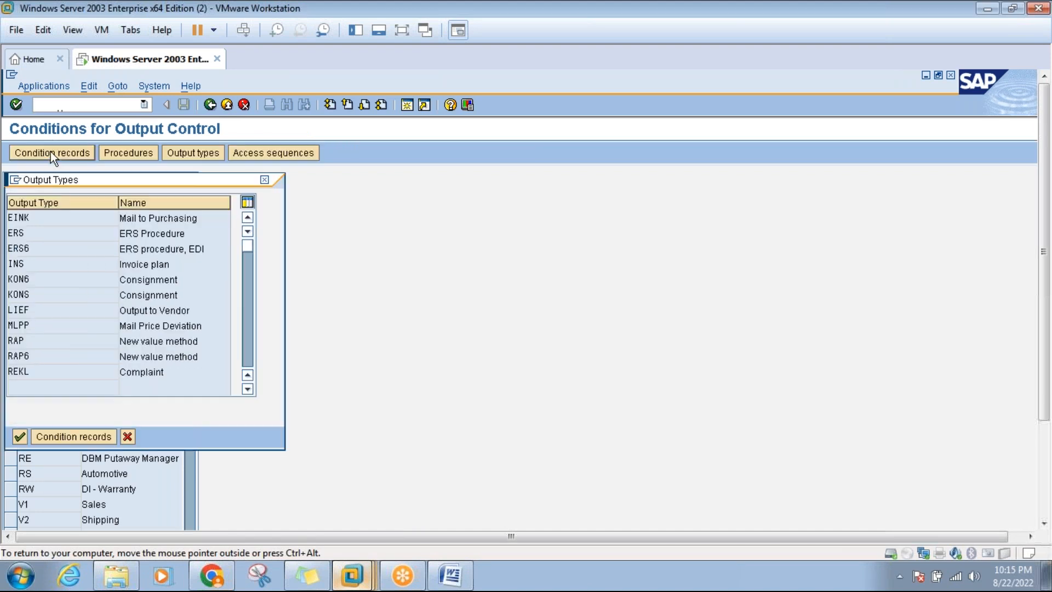
double_click(19, 295)
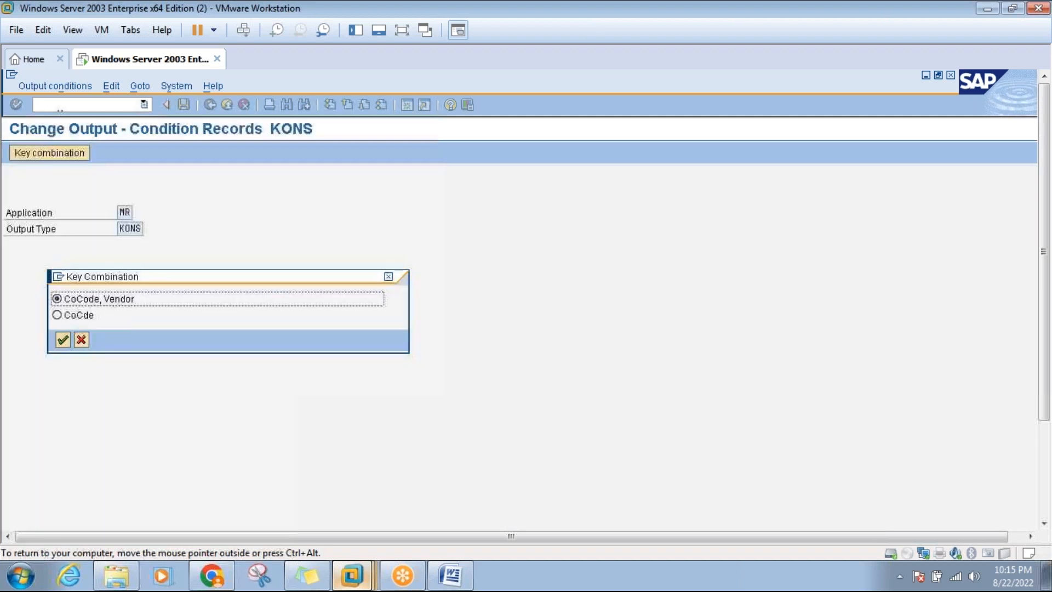
Open the CoCode/Vendor record for vendor 100283, check its LP01 print settings, and save it.
left_click(63, 340)
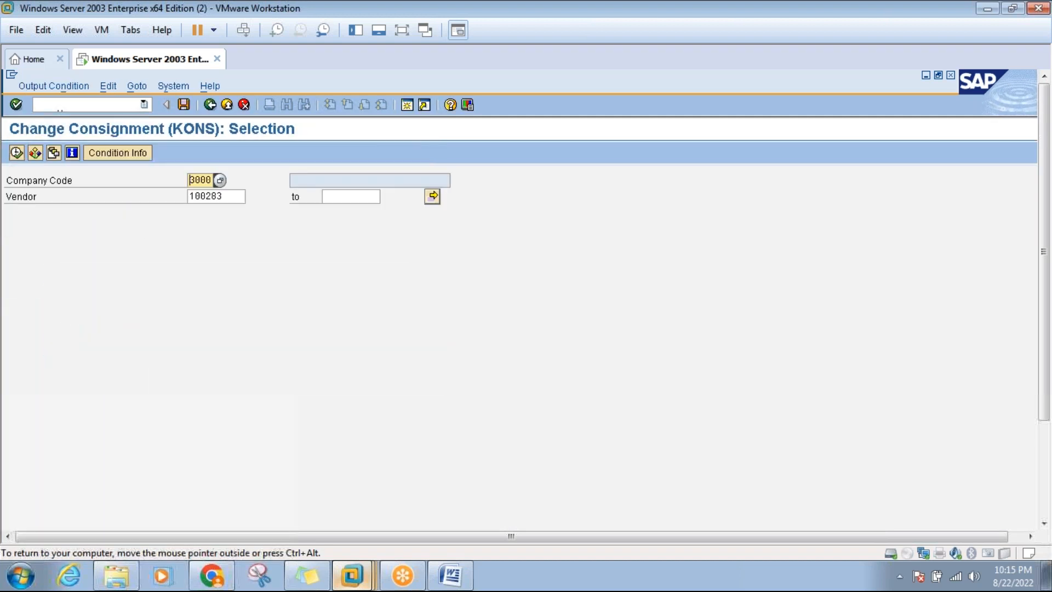
left_click(17, 153)
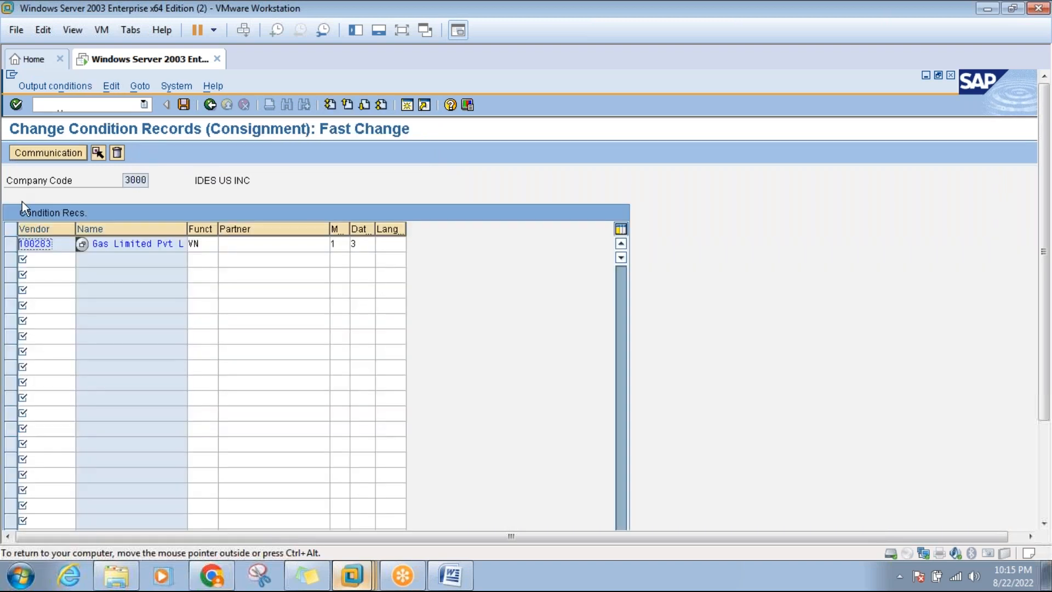
left_click(10, 244)
left_click(57, 152)
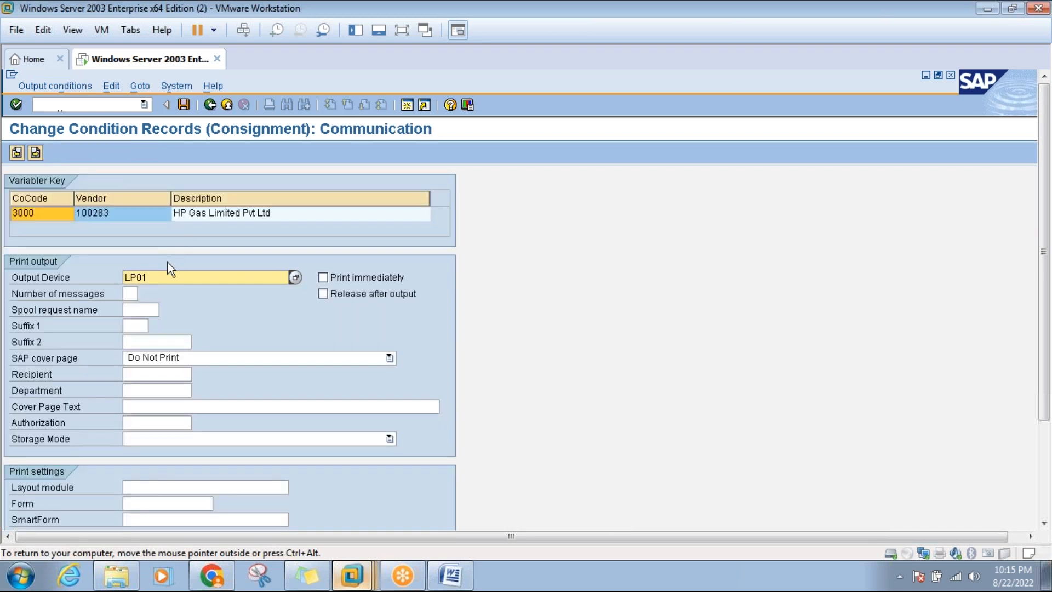
left_click(183, 103)
Glance at the Word procurement notes, then back out to the NACE application list.
left_click(210, 105)
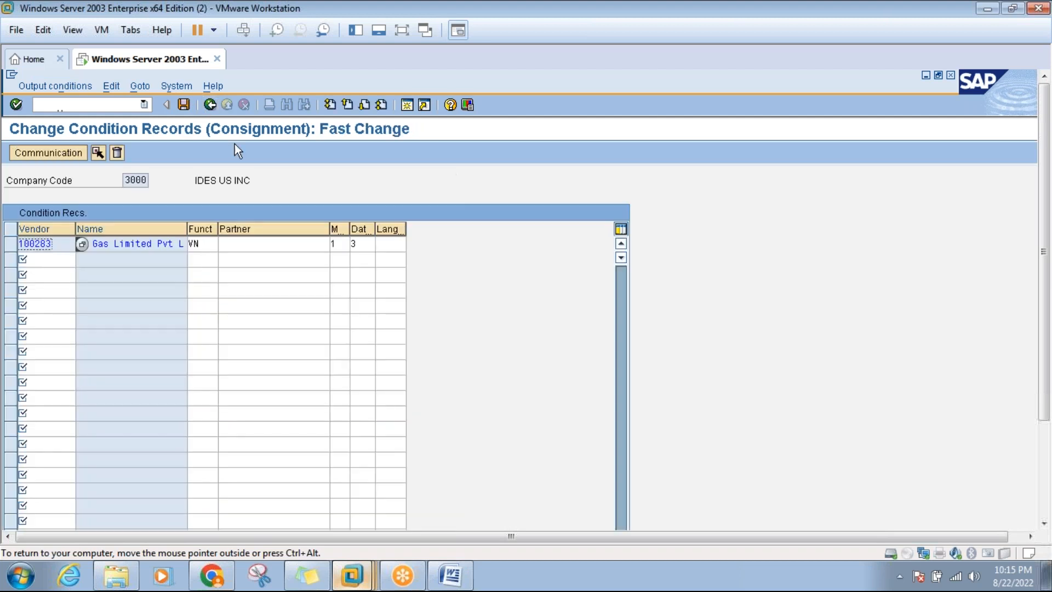
left_click(460, 576)
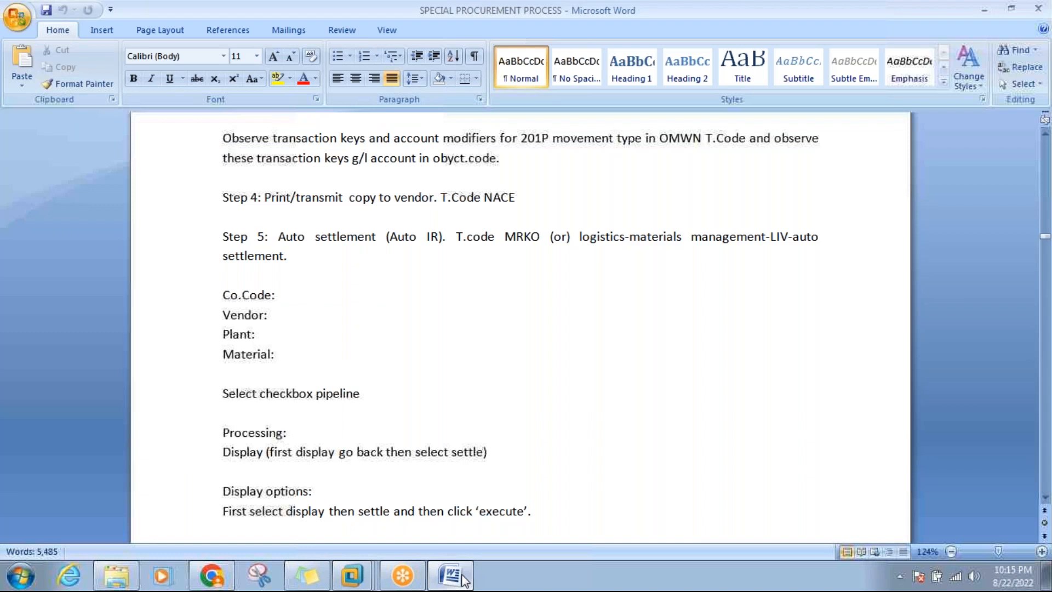
left_click(460, 578)
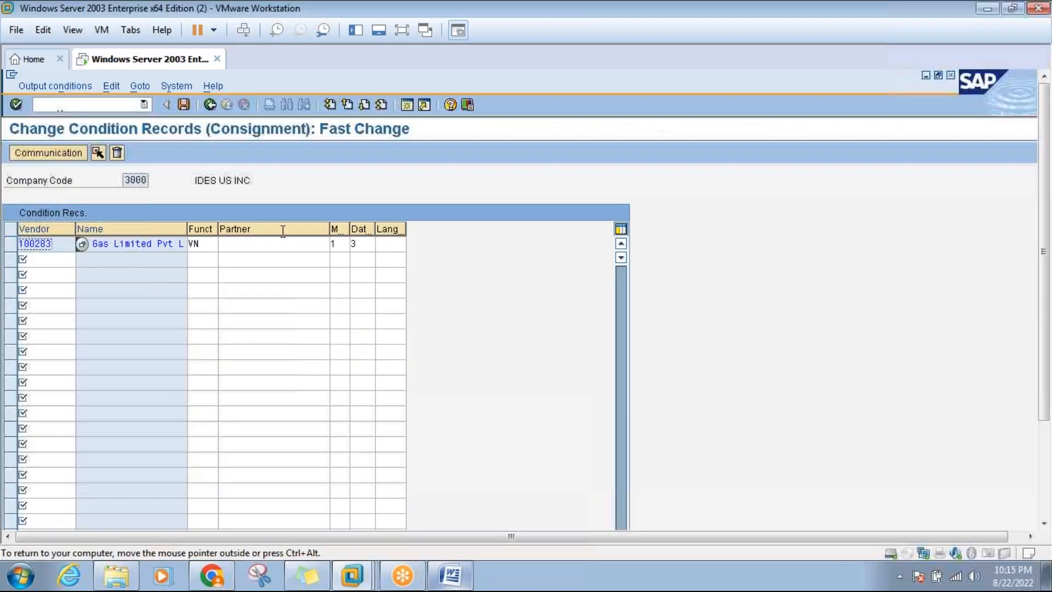
left_click(210, 105)
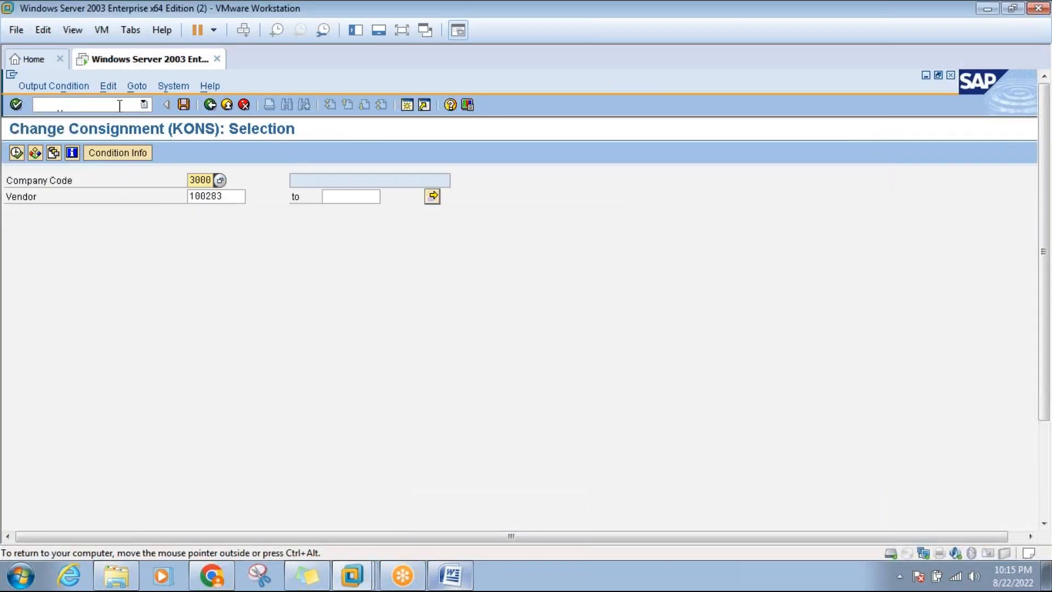
left_click(210, 105)
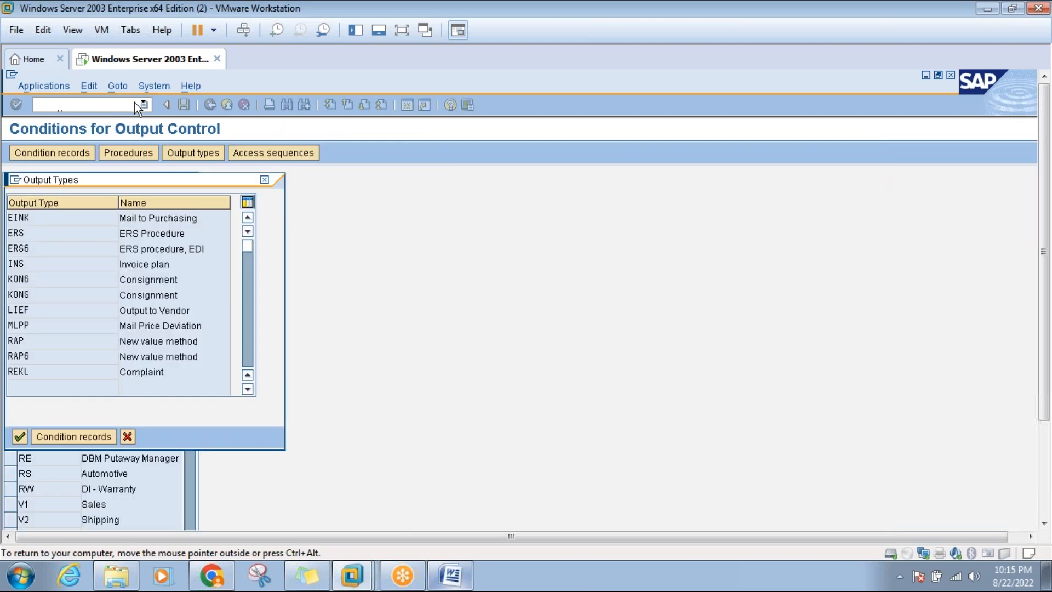
left_click(263, 178)
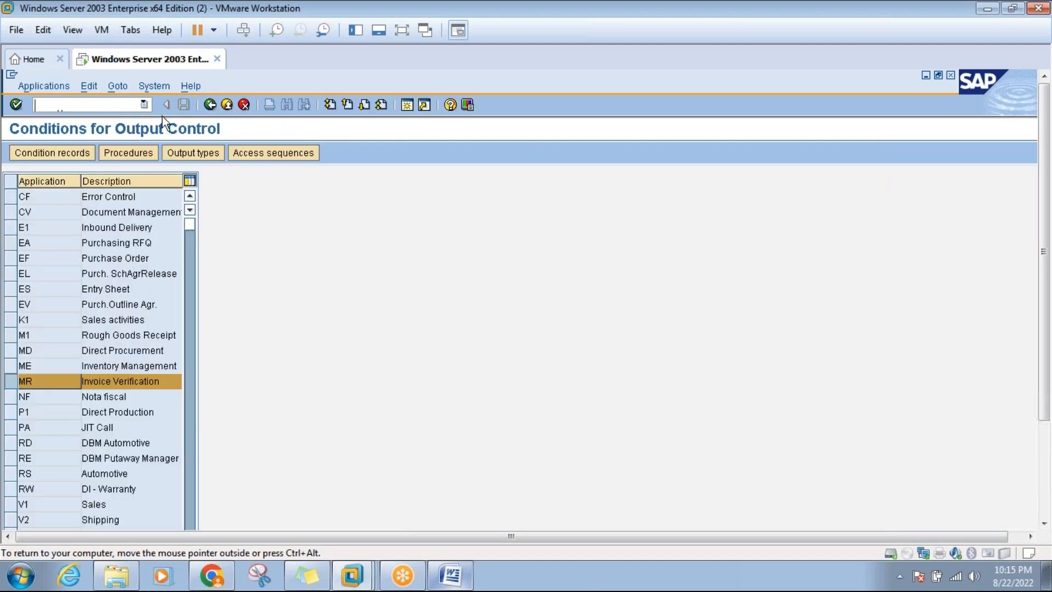
Run MR90, set Transmission Medium to 1 (print output), then return to Easy Access.
left_click(211, 105)
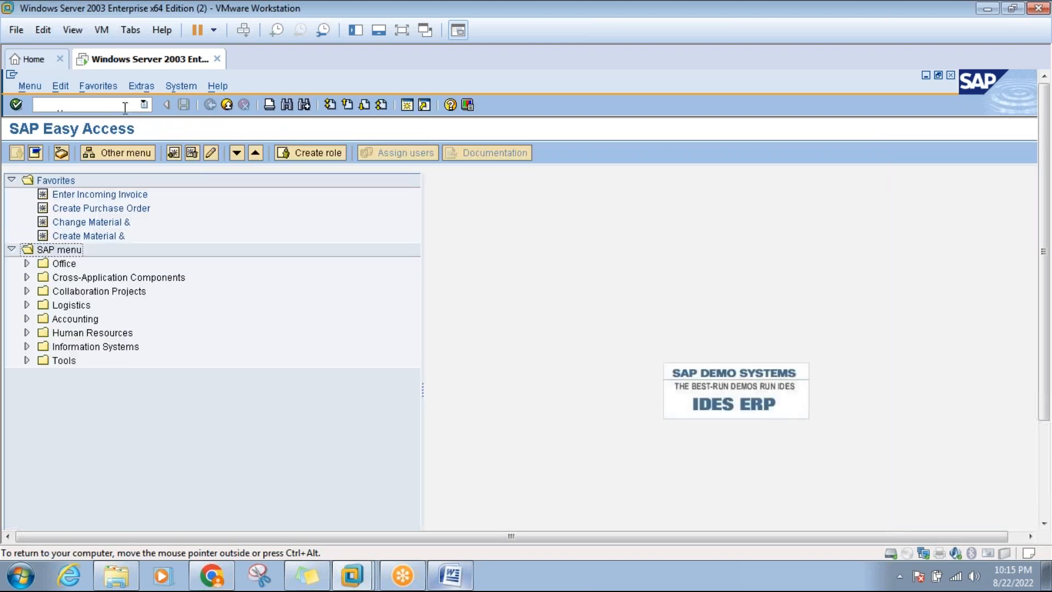
type("mr90")
key("Return")
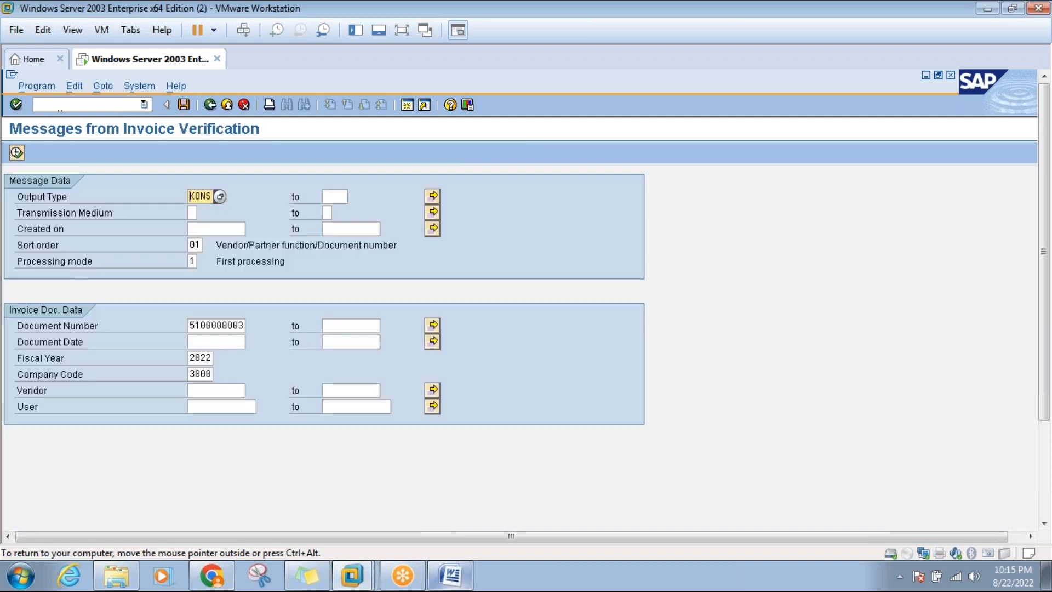
left_click(193, 213)
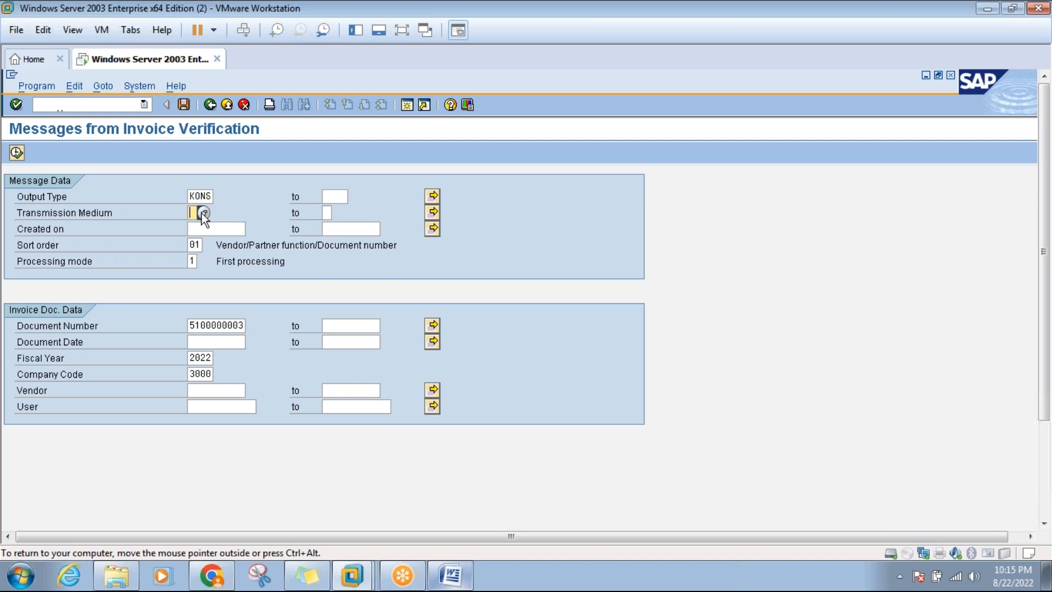
left_click(204, 213)
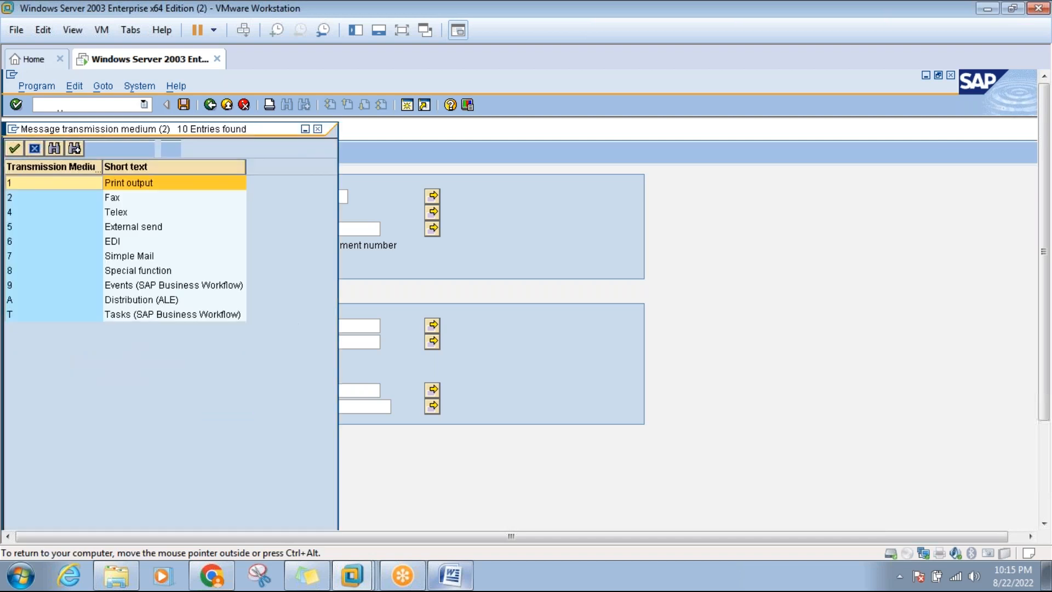
double_click(124, 184)
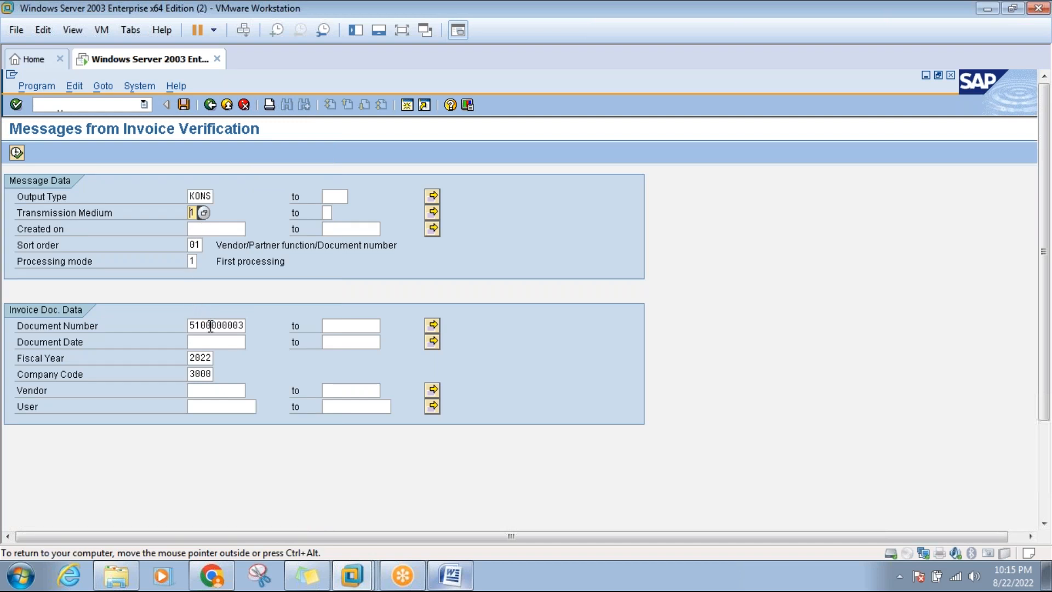
left_click(210, 105)
left_click(109, 104)
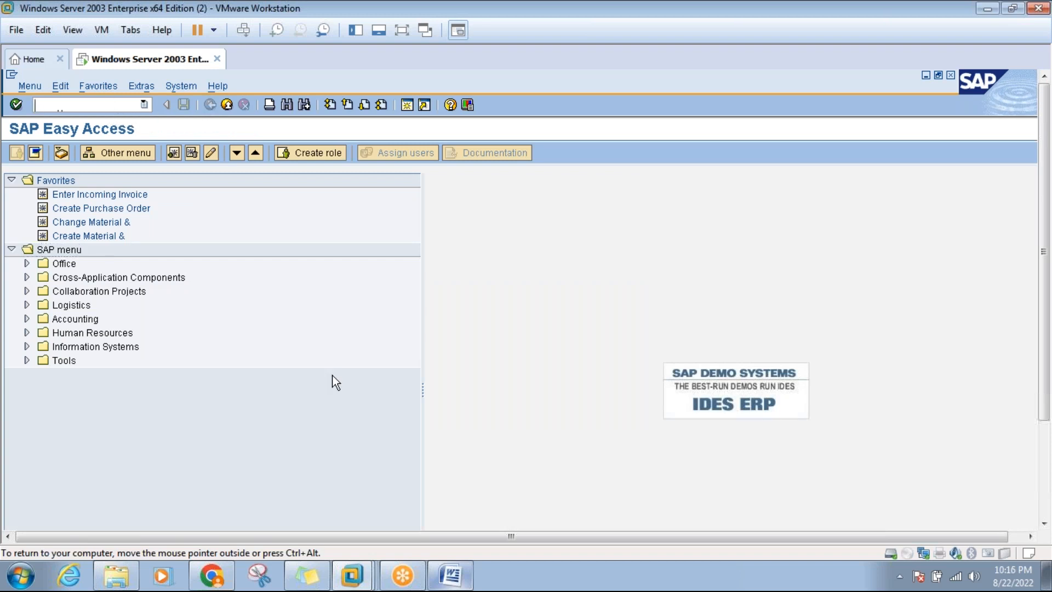
left_click(450, 575)
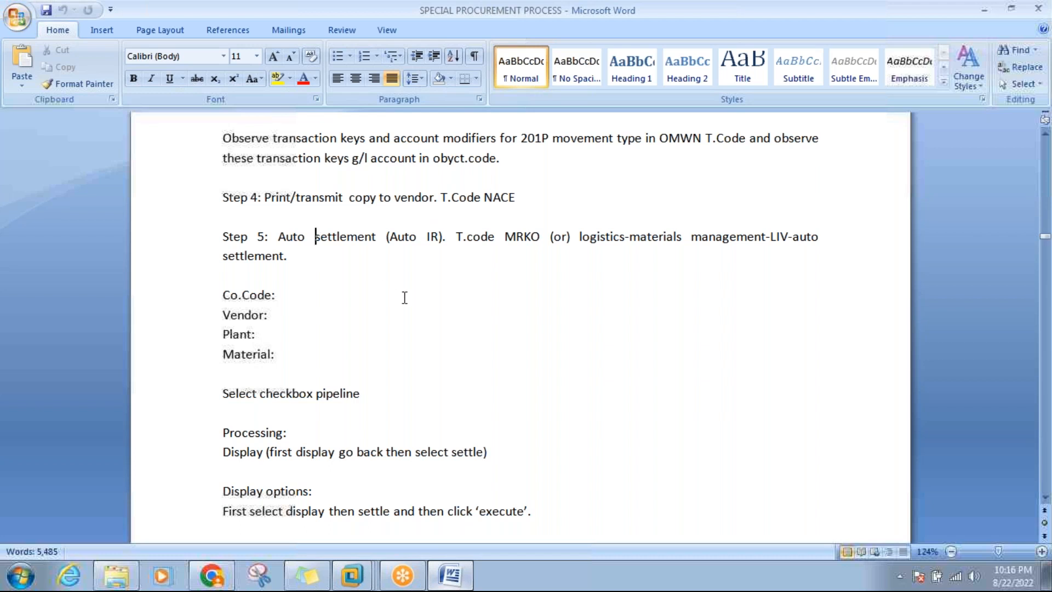
left_click(1045, 497)
scroll(1045, 497, "down", 5)
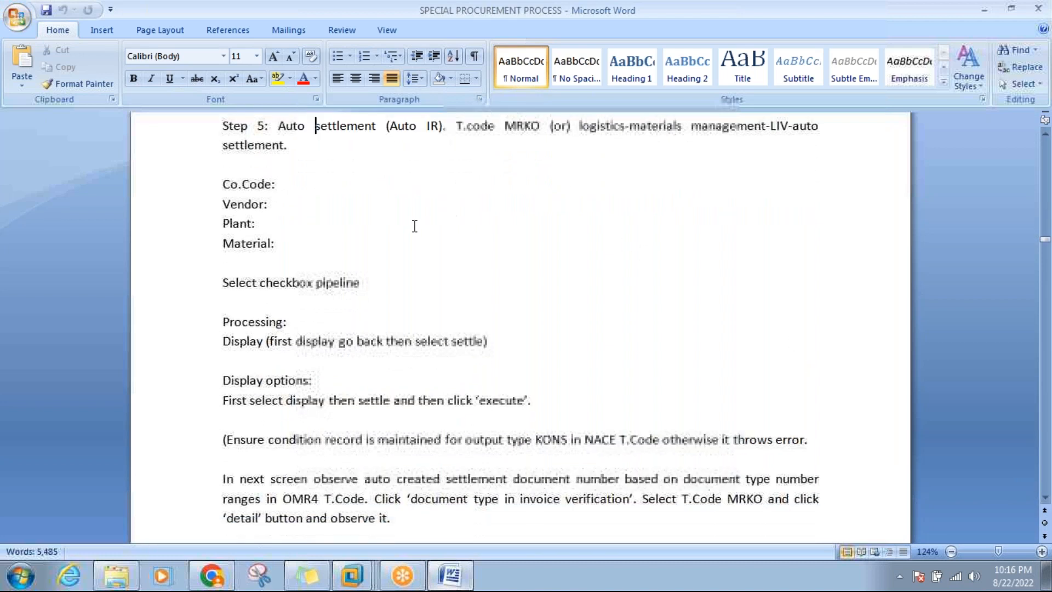
left_click(281, 189)
key("Down")
key("Down")
key("Down")
left_click(447, 575)
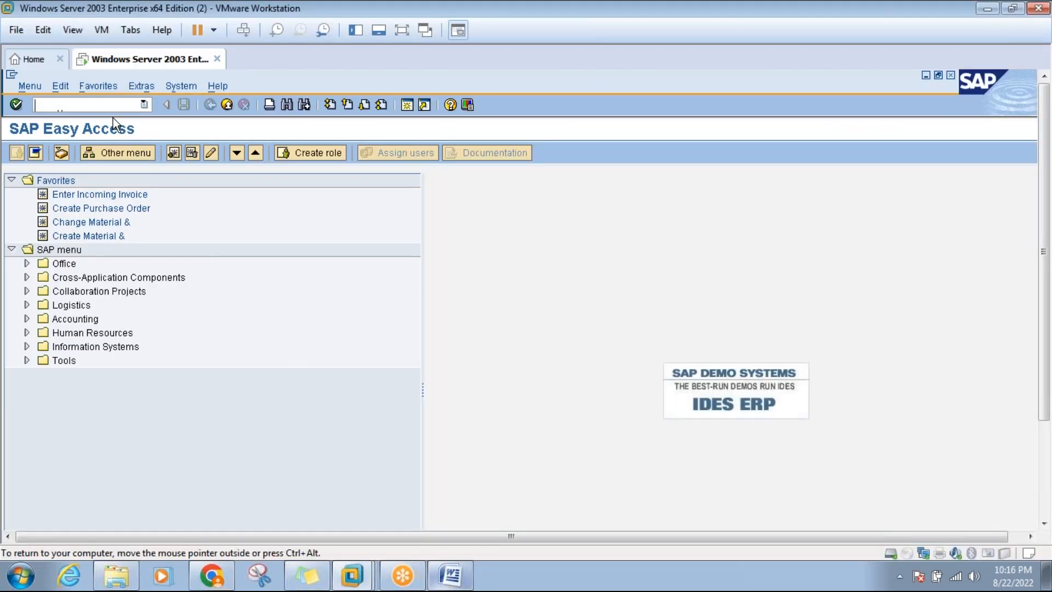
Open the settlement selection and pick vendor 100283 (HP GAS) via a search for 'hp gas'.
type("se38")
key("Return")
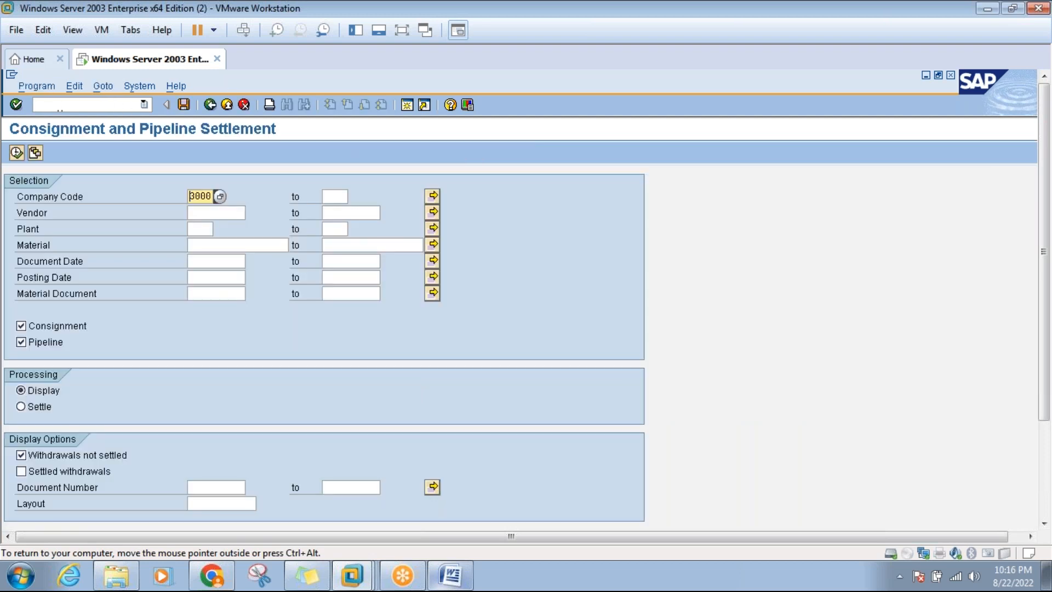
left_click(209, 212)
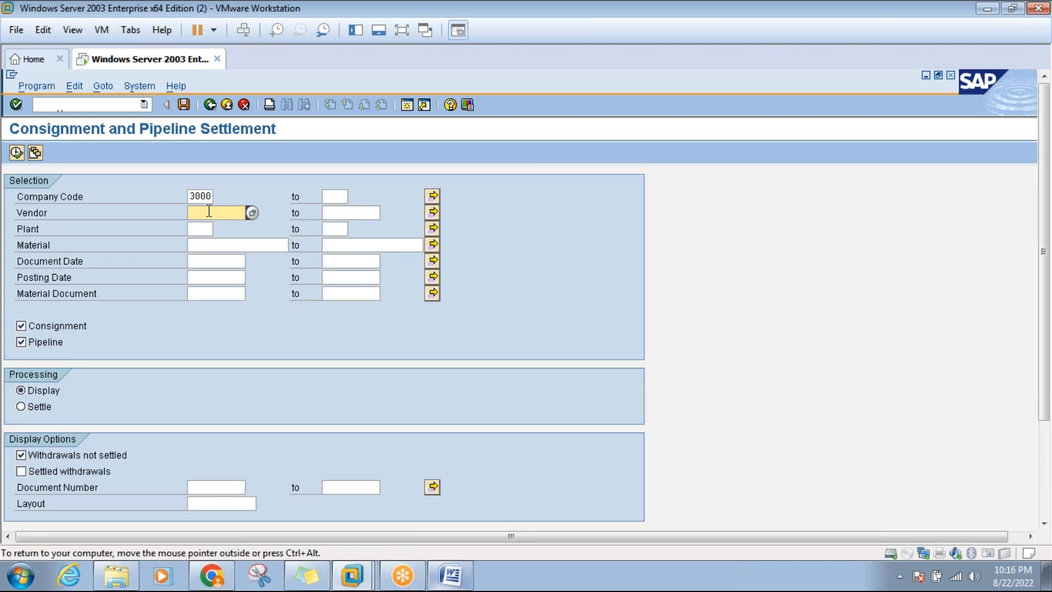
type("1000")
key("ctrl+alt")
key("F4")
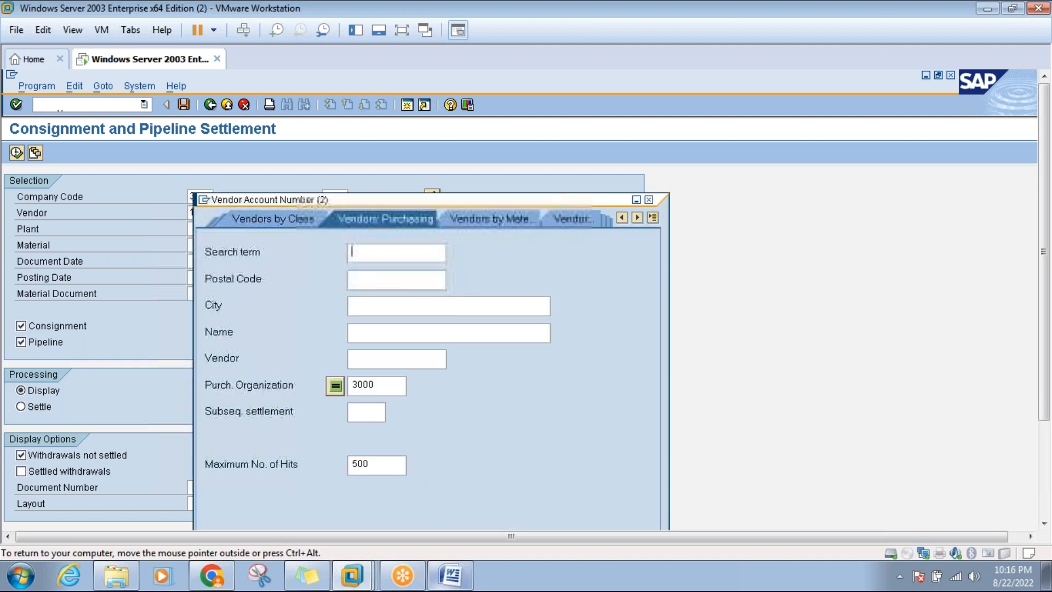
left_click(395, 251)
type("hp gas")
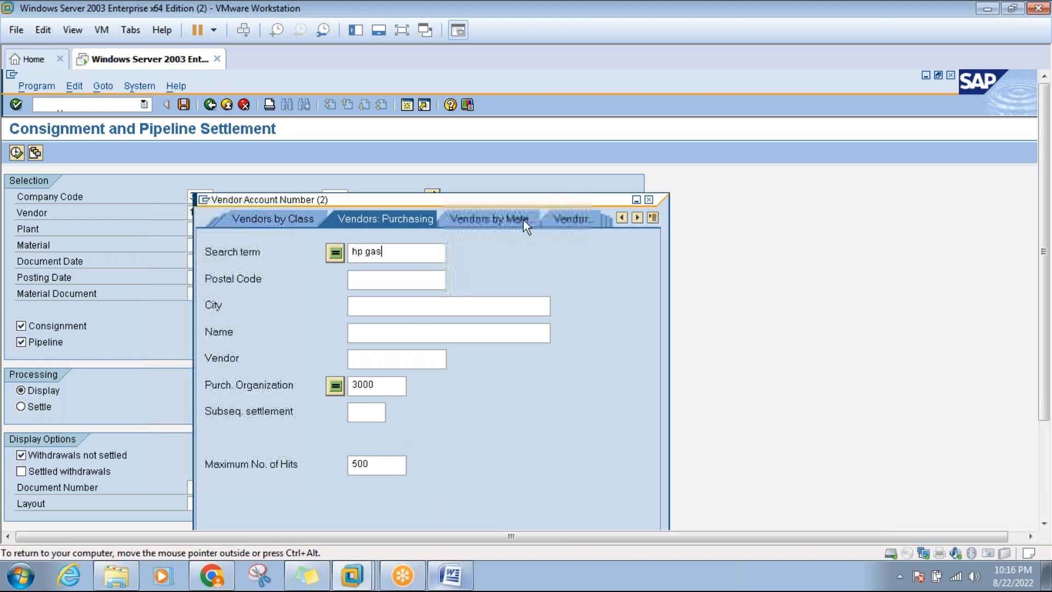
left_click_drag(523, 201, 468, 94)
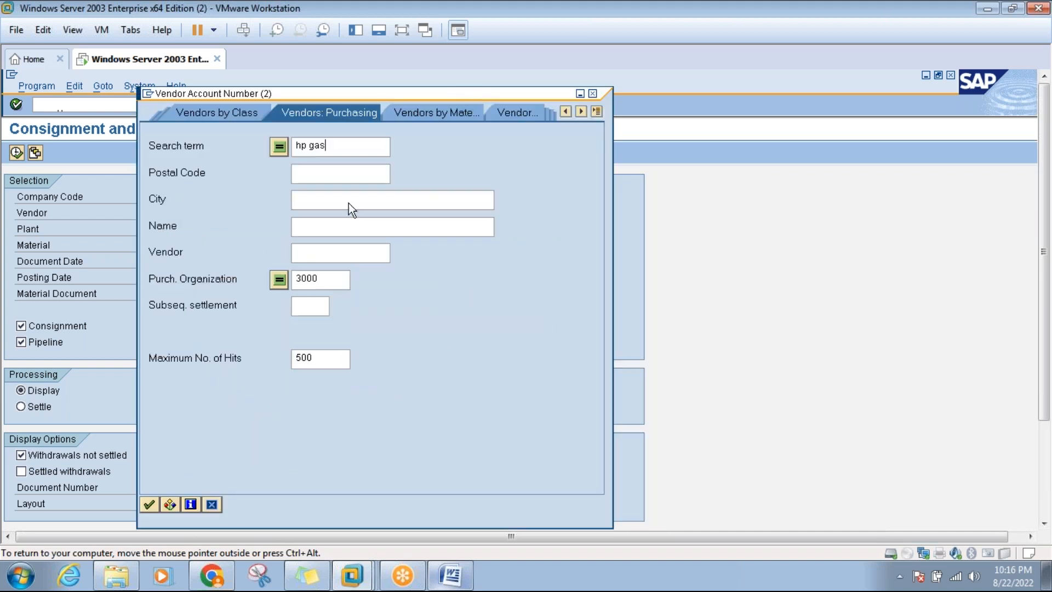
left_click(149, 504)
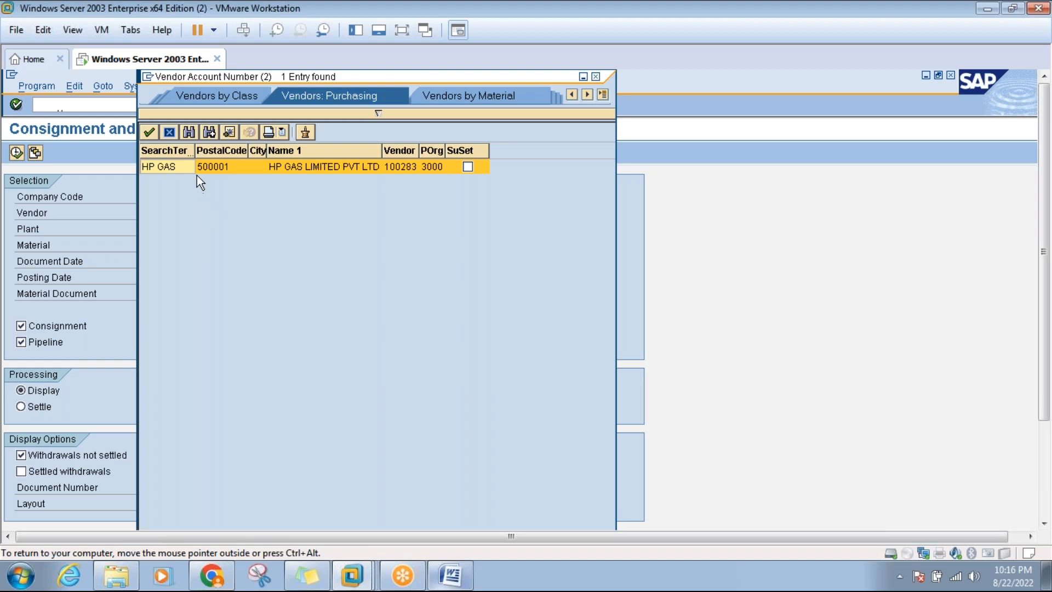
double_click(180, 166)
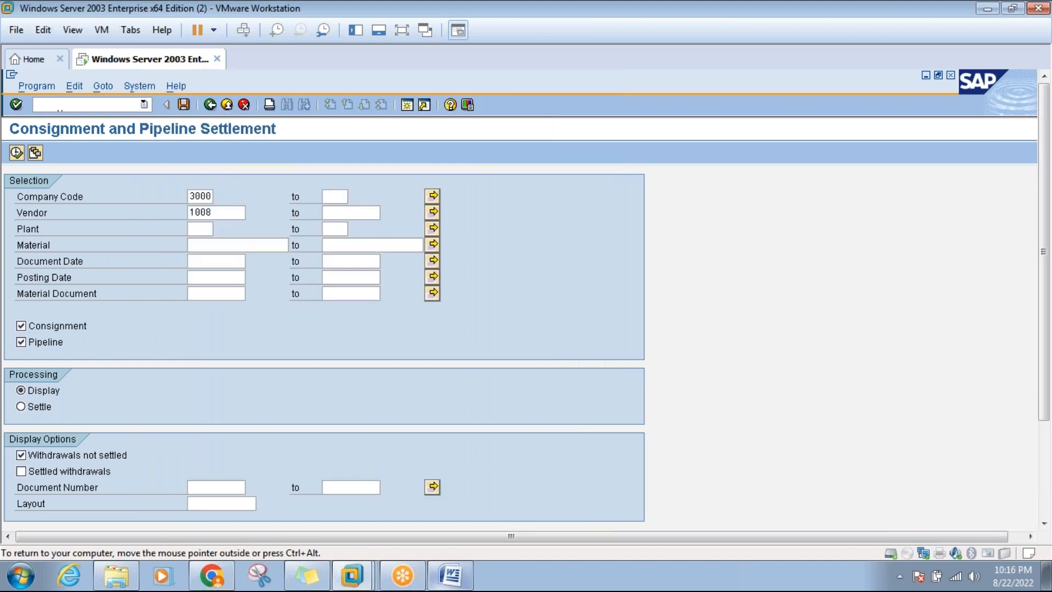
Enter plant 3000 and material 1590, and exclude consignment so only Pipeline is settled.
left_click(207, 229)
type("3000")
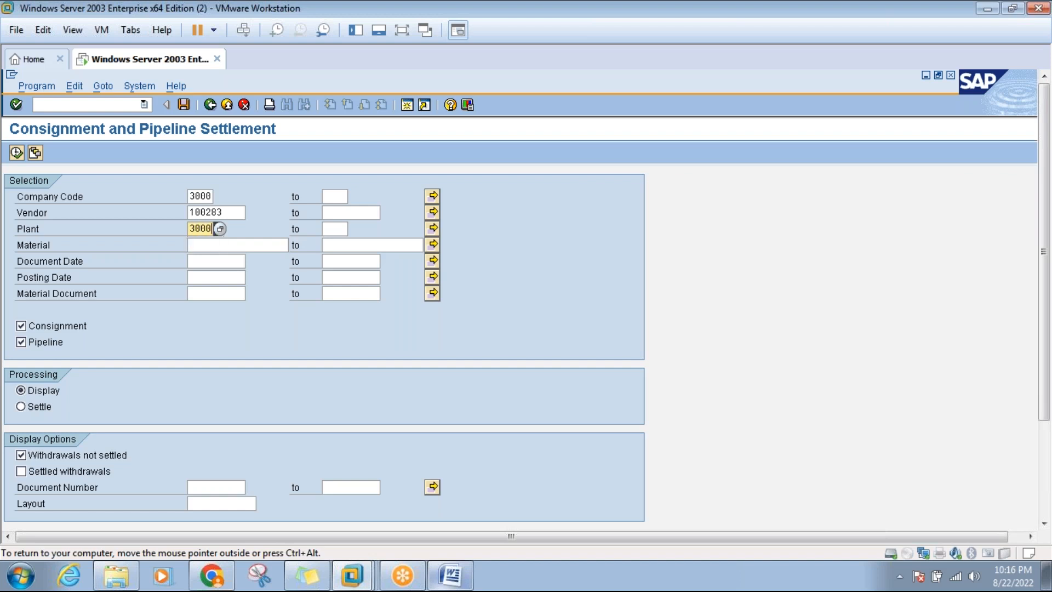
left_click(207, 248)
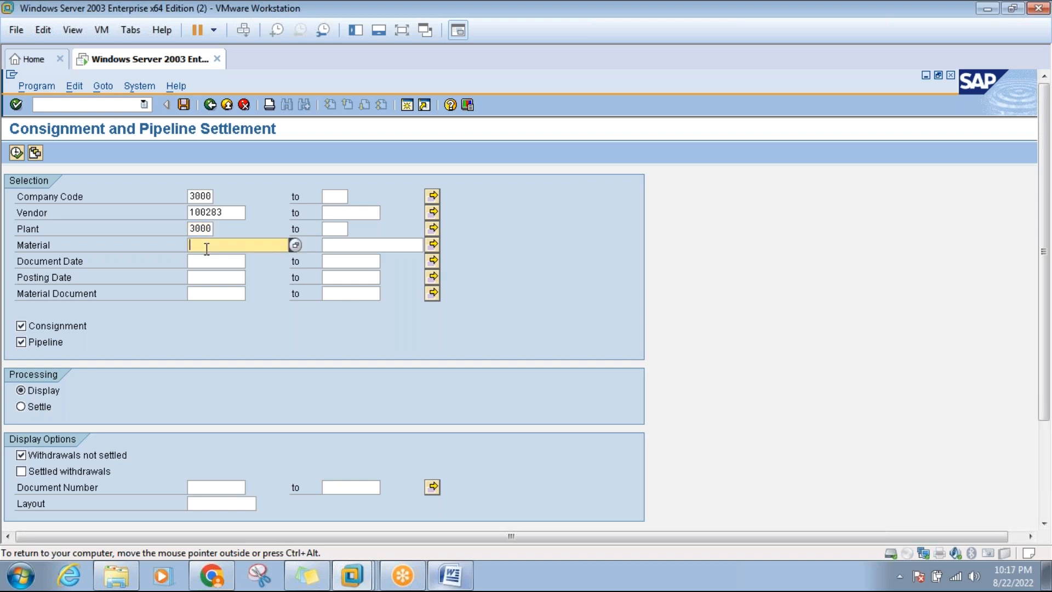
type("1")
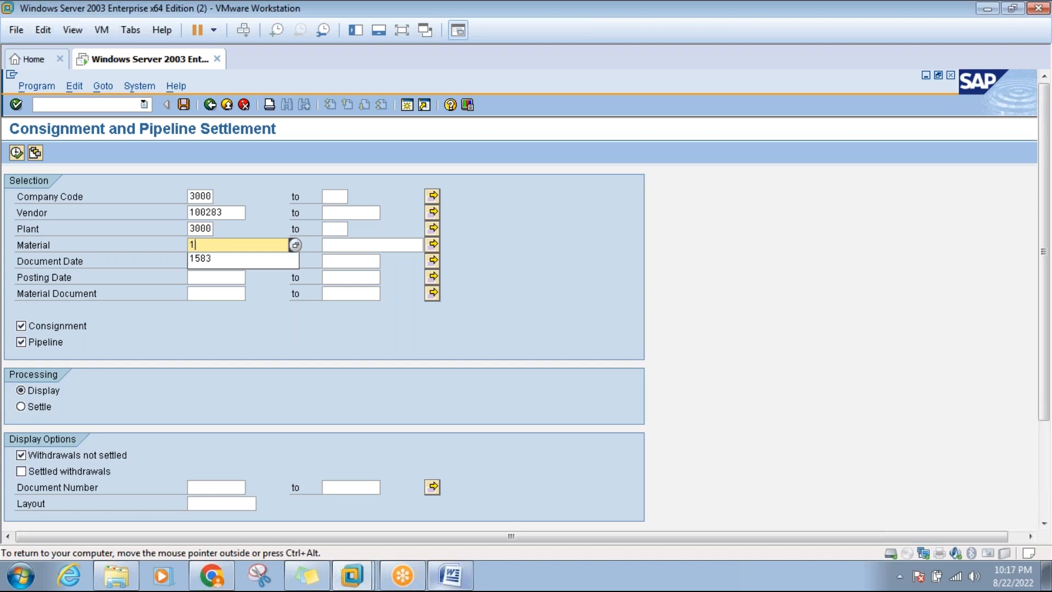
type("590")
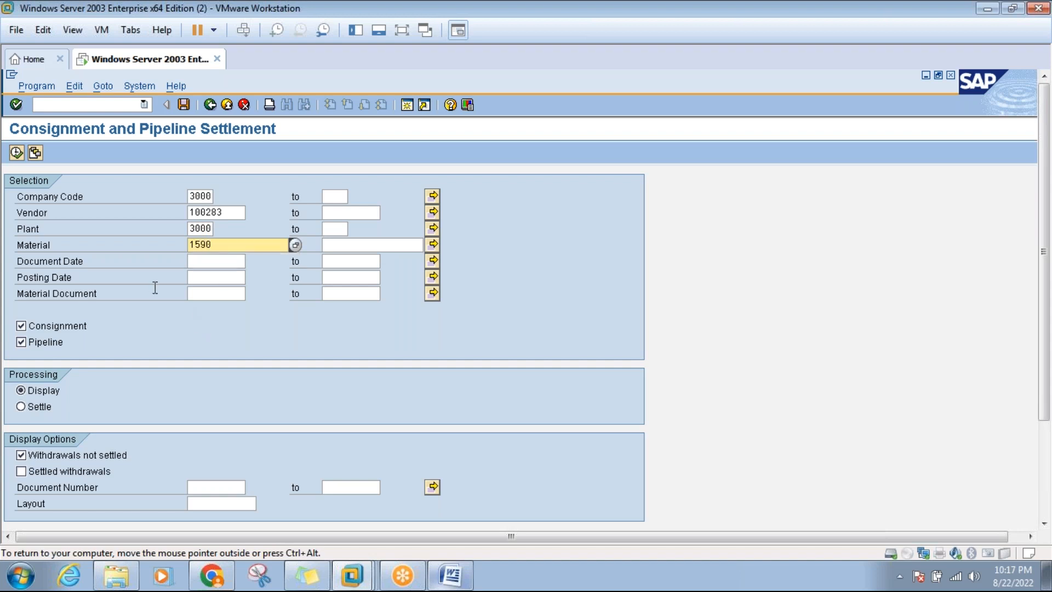
left_click(22, 327)
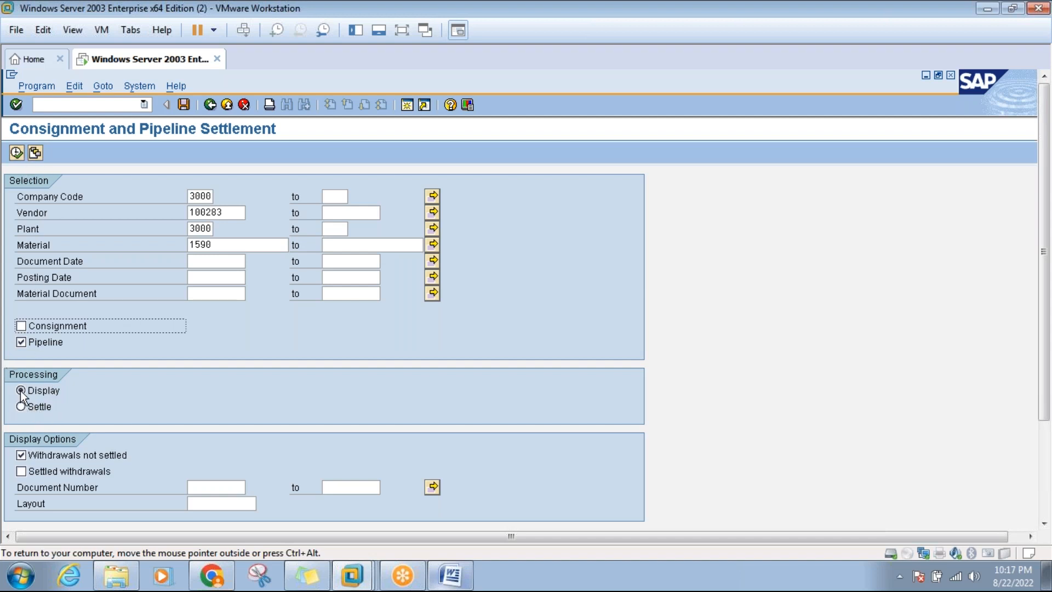
left_click(17, 153)
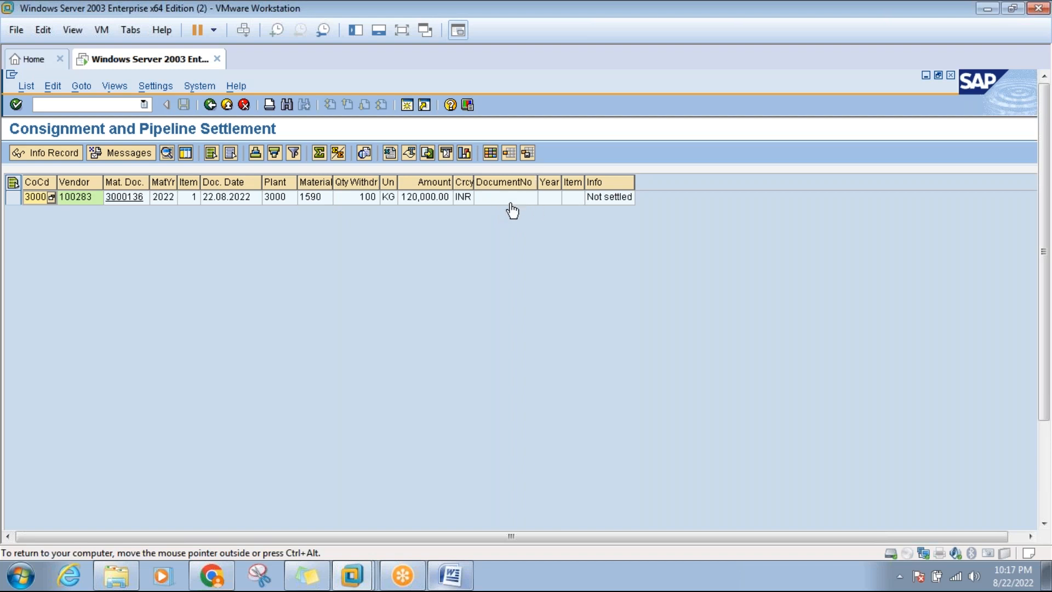
left_click(606, 201)
left_click(211, 105)
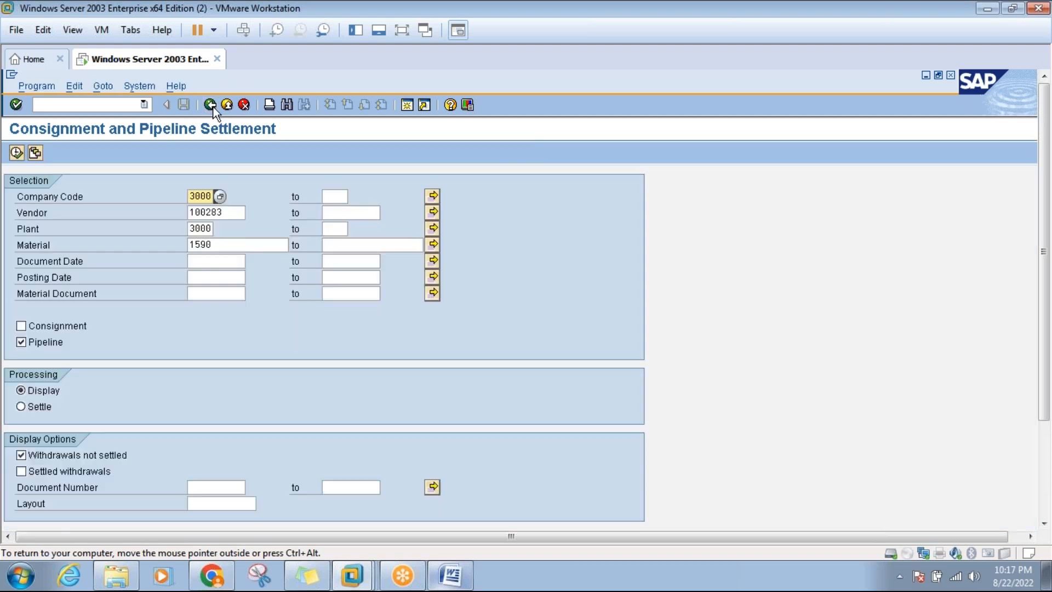
left_click(21, 409)
left_click(17, 152)
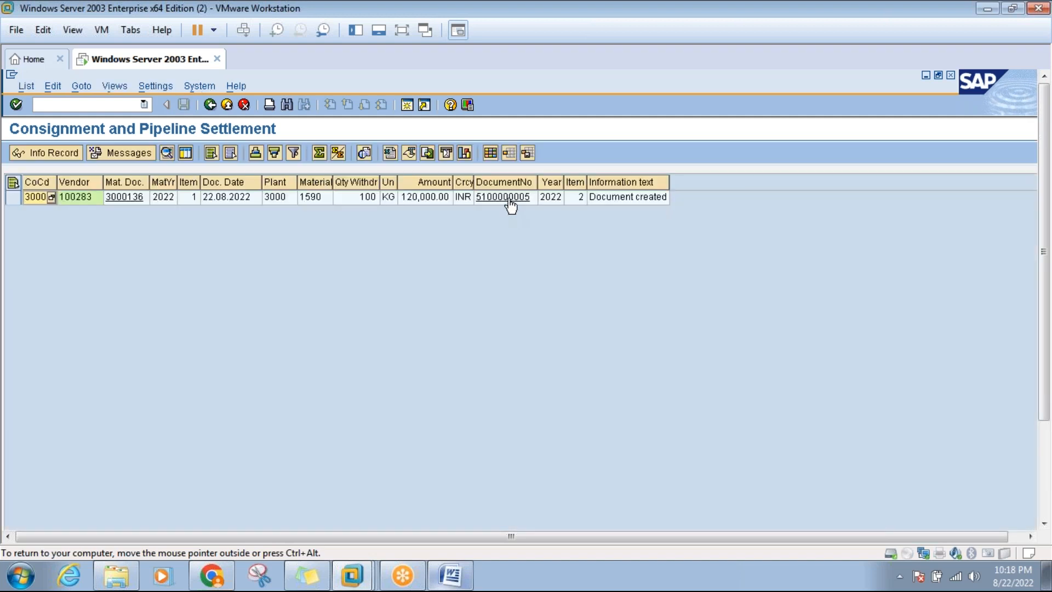
left_click(509, 200)
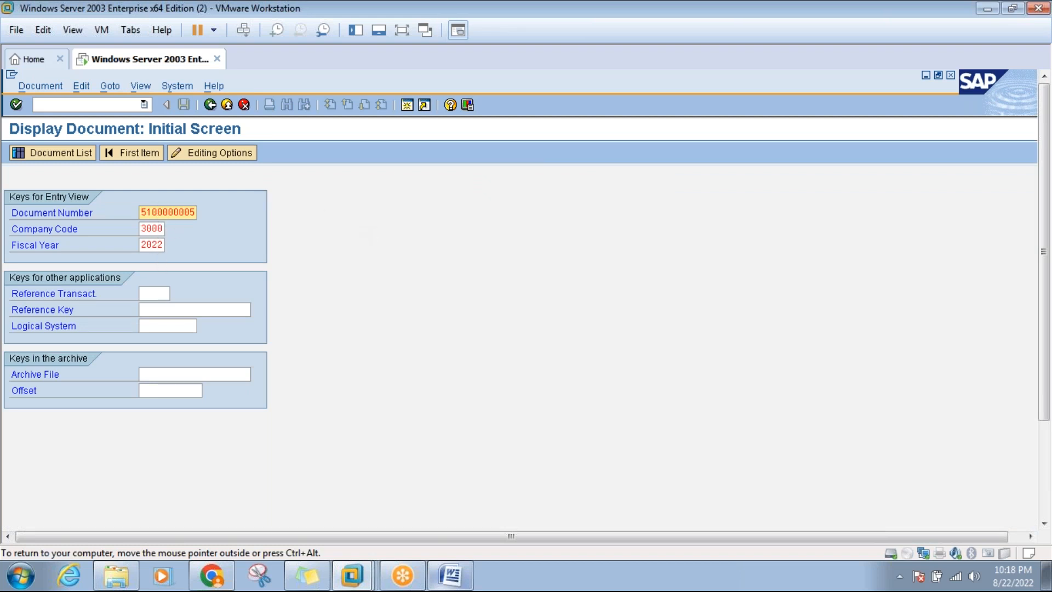
left_click(210, 105)
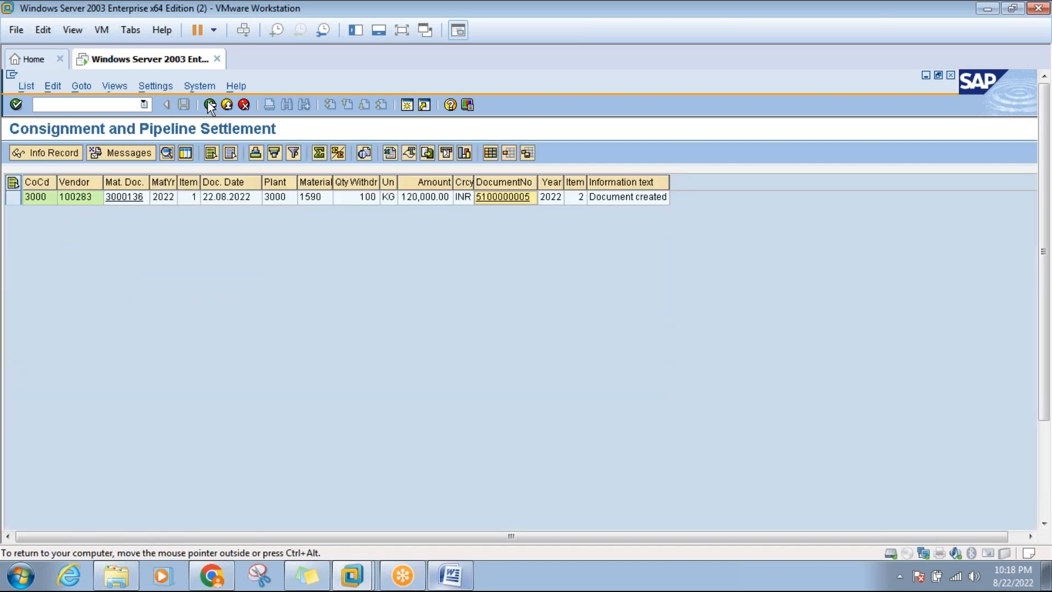
Read the Step 5 document-numbering notes in Word, then return to SAP's MRKO selection screen.
left_click(450, 582)
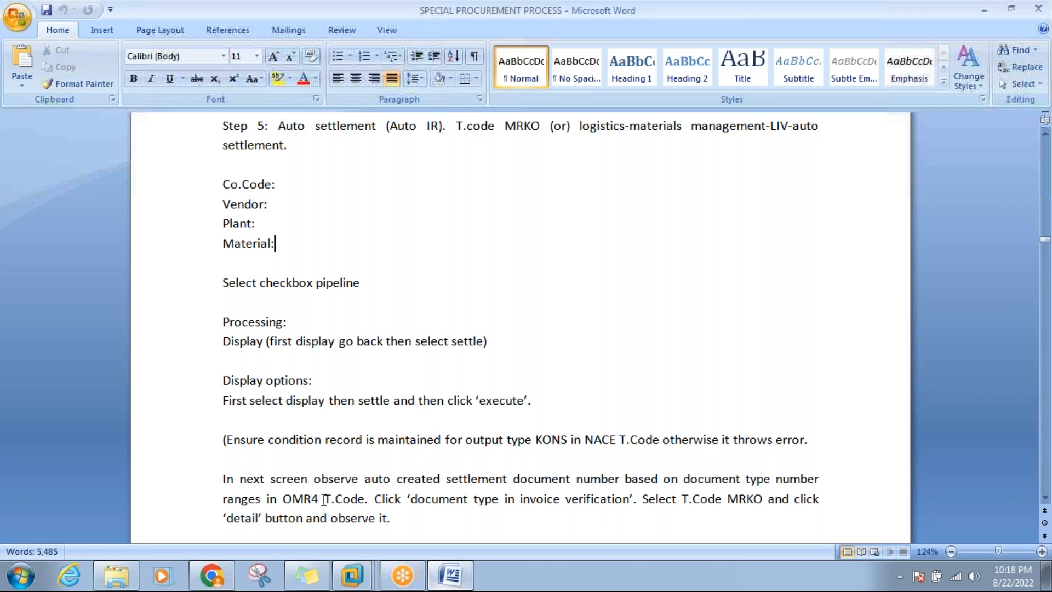
left_click(1045, 498)
left_click(1045, 497)
left_click(1044, 497)
scroll(1044, 500, "down", 2)
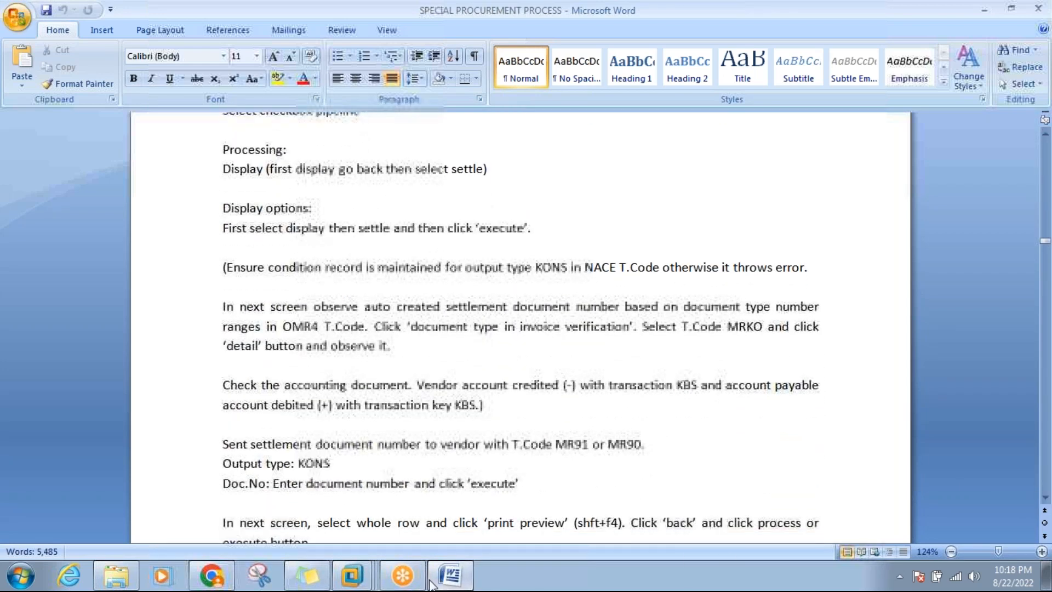
left_click(441, 577)
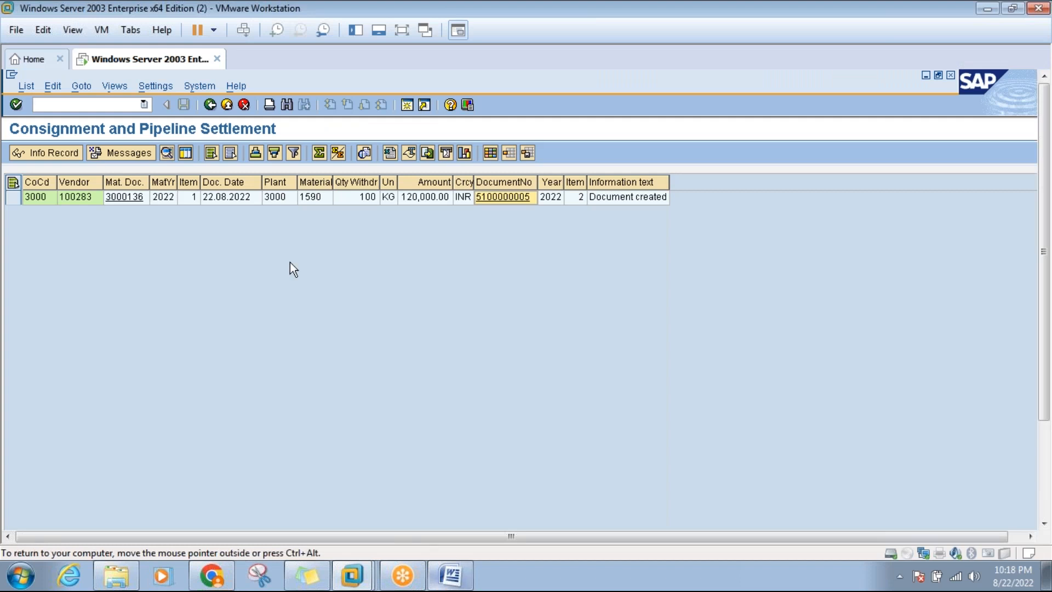
left_click(230, 106)
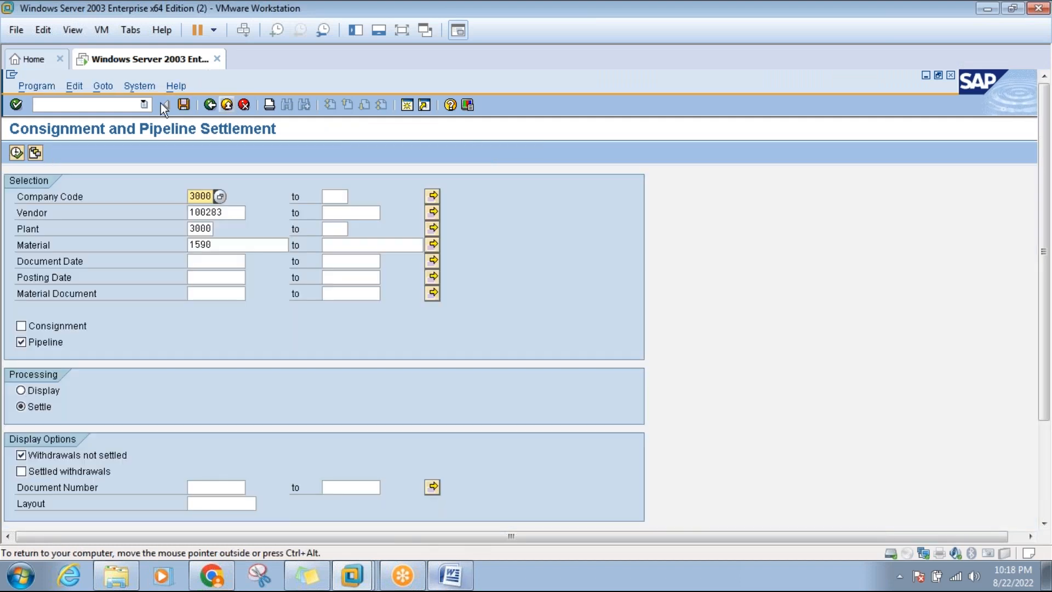
Leave settlement and run OMR4 to open the financial accounting Document Type list.
left_click(228, 106)
left_click(126, 102)
type("omr4")
key("Return")
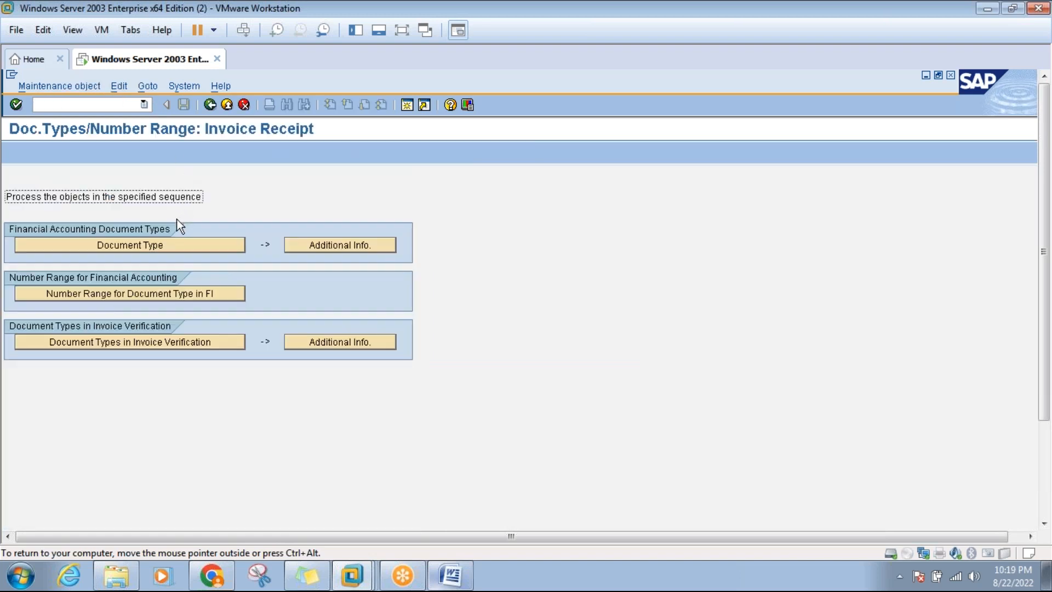
left_click(158, 243)
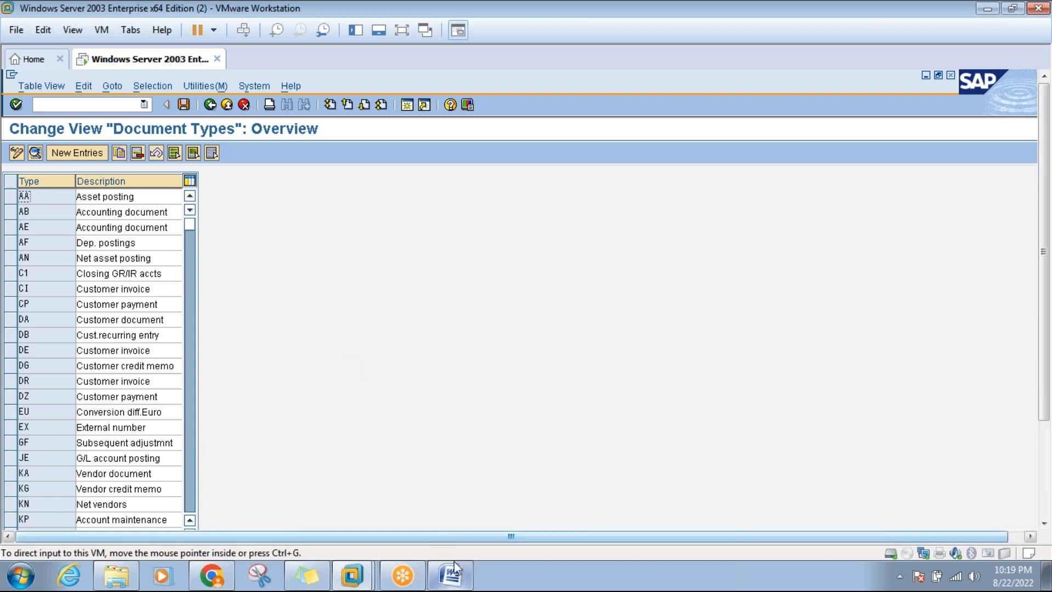
left_click(454, 580)
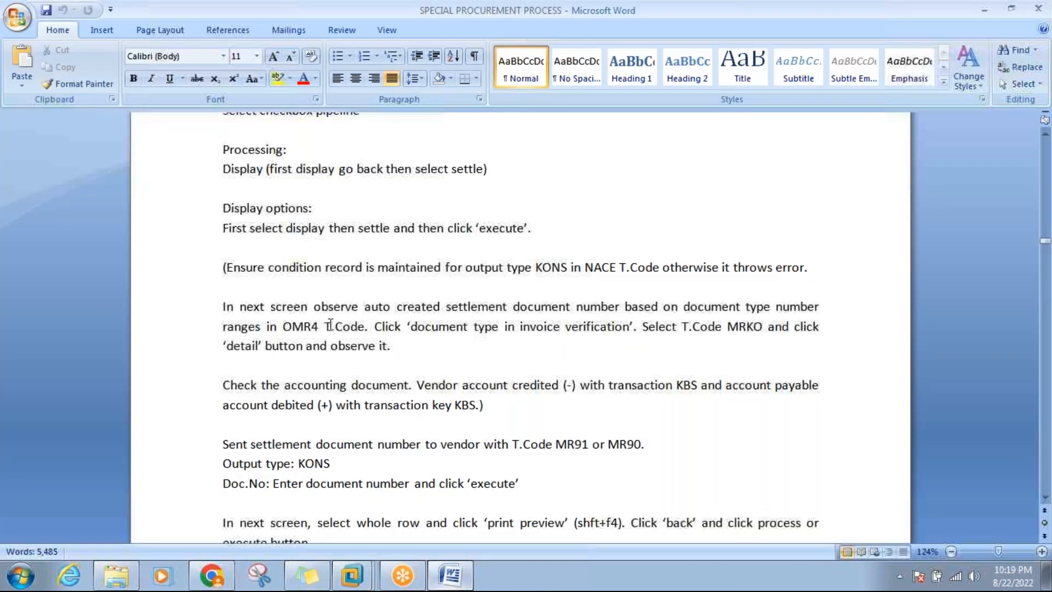
left_click(740, 306)
left_click(443, 574)
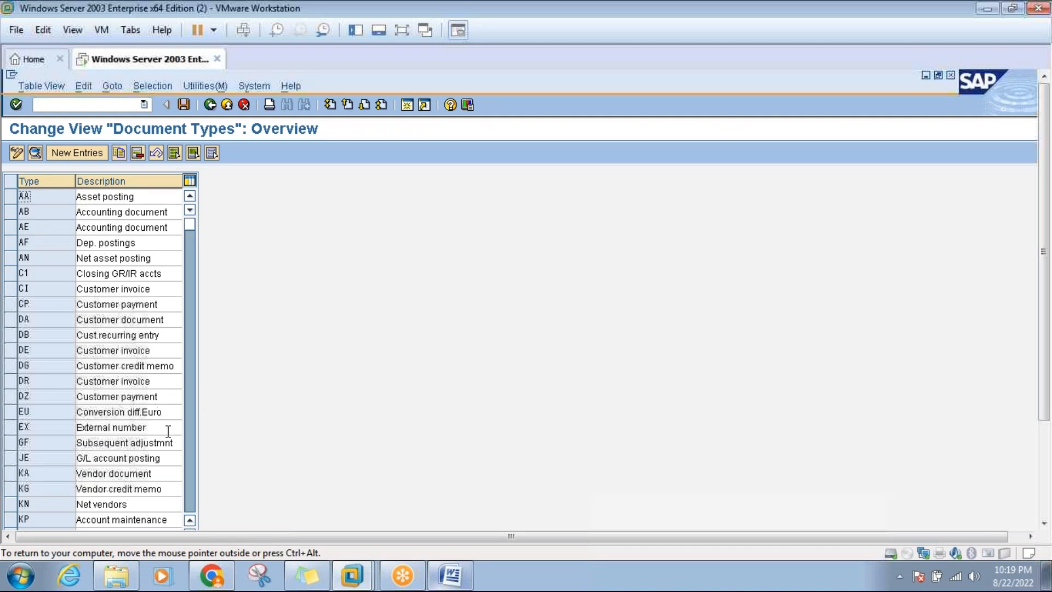
left_click(186, 468)
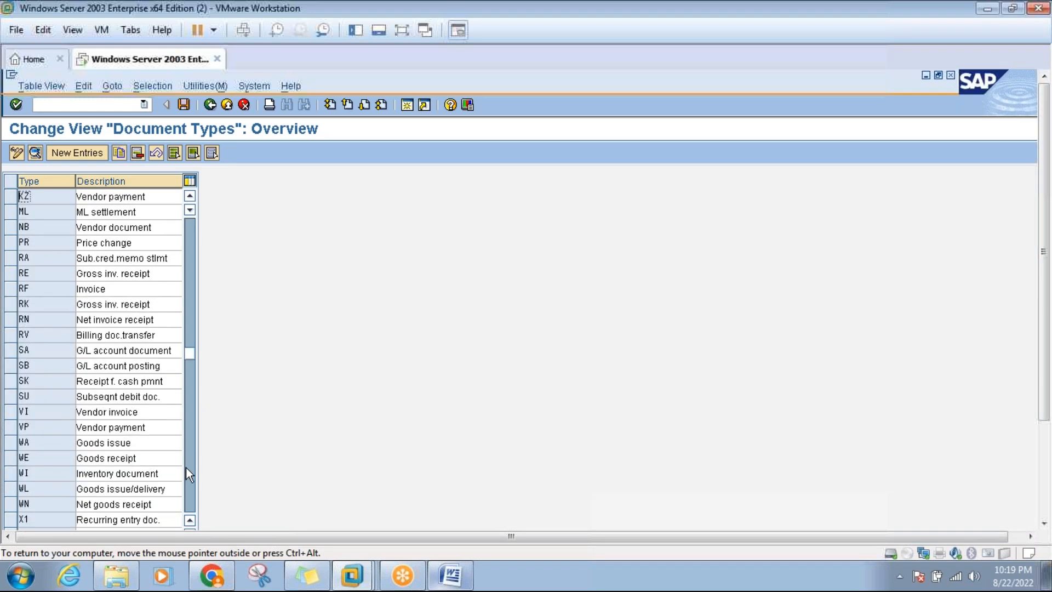
left_click(186, 468)
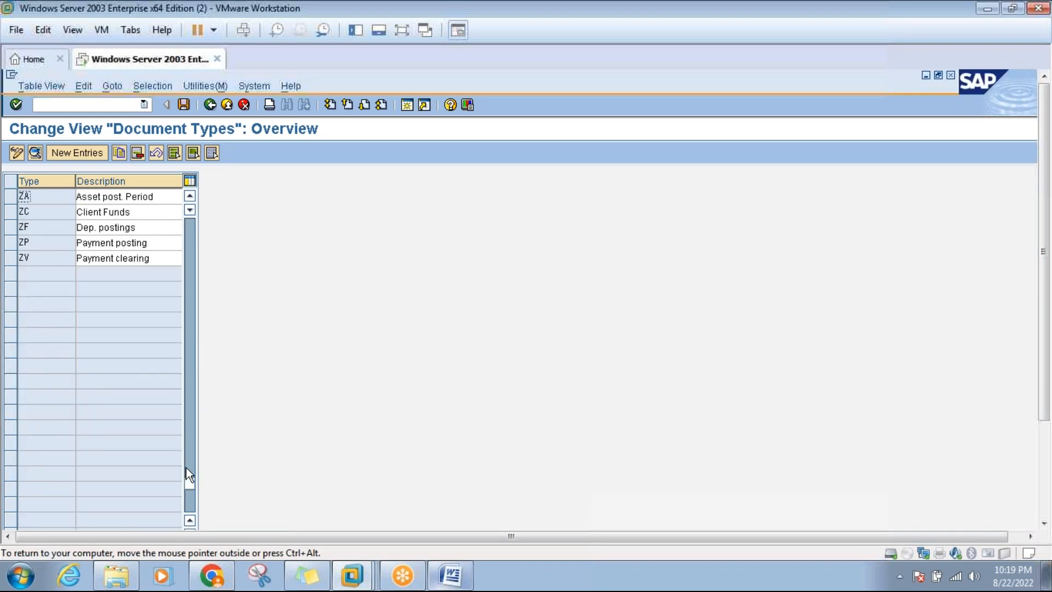
left_click(191, 329)
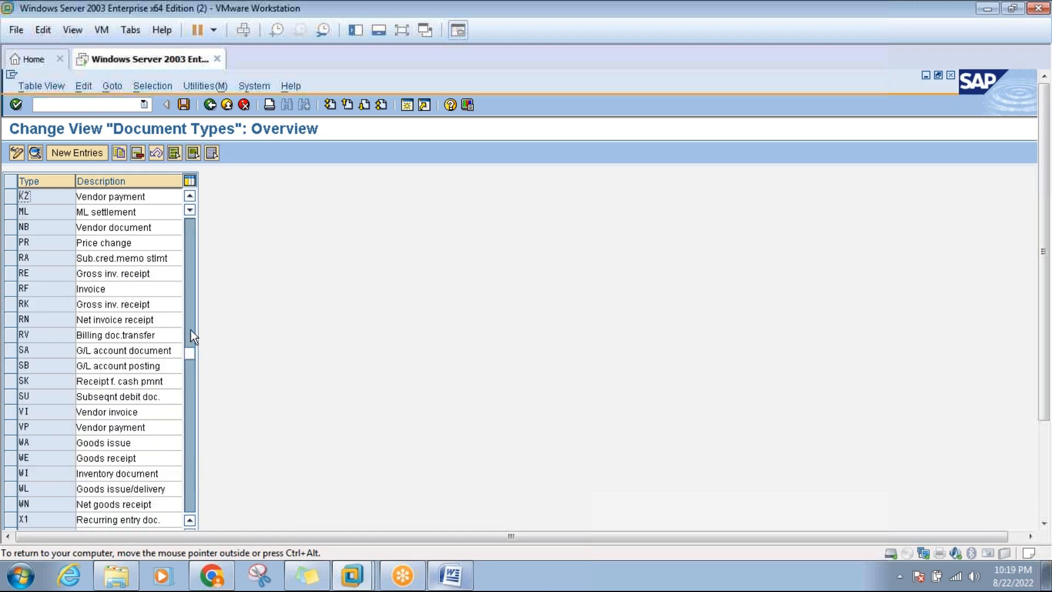
left_click(192, 299)
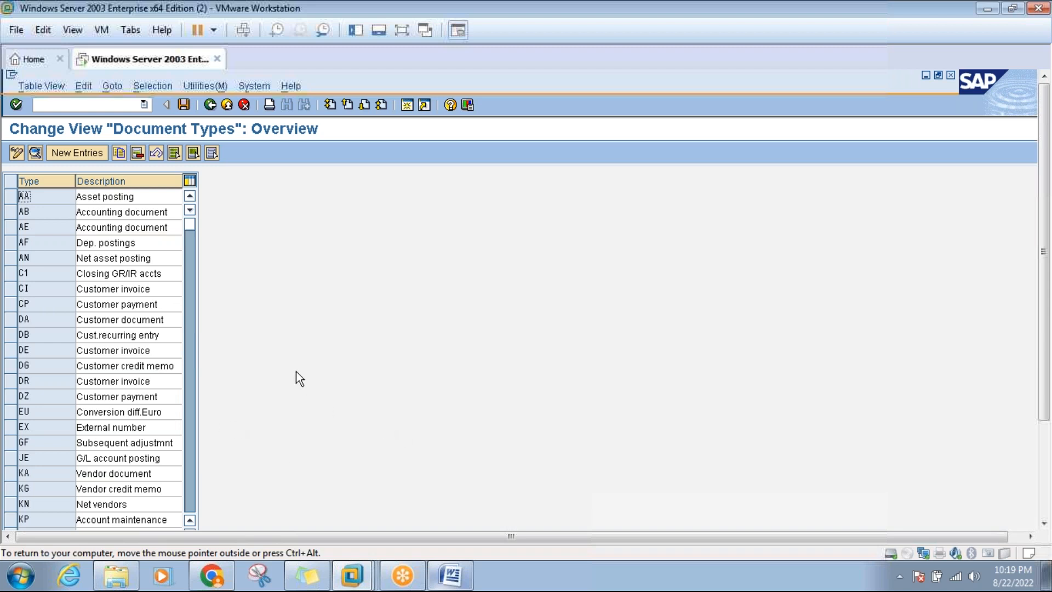
Position the Document Types list near JE so RE, RK and RN appear, then switch to Word.
left_click(402, 30)
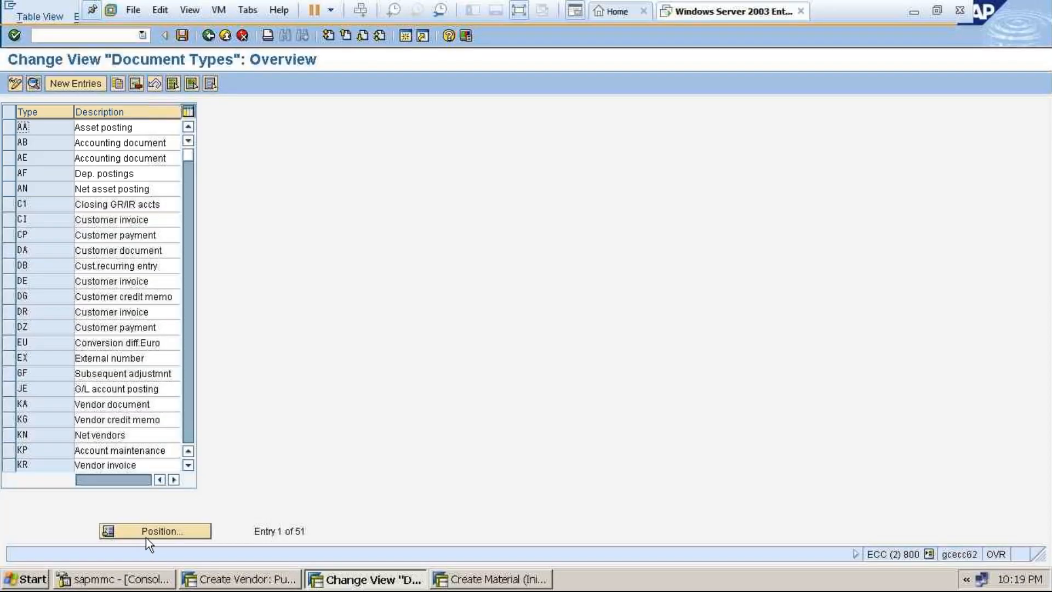
left_click(147, 534)
type("ie")
key("Return")
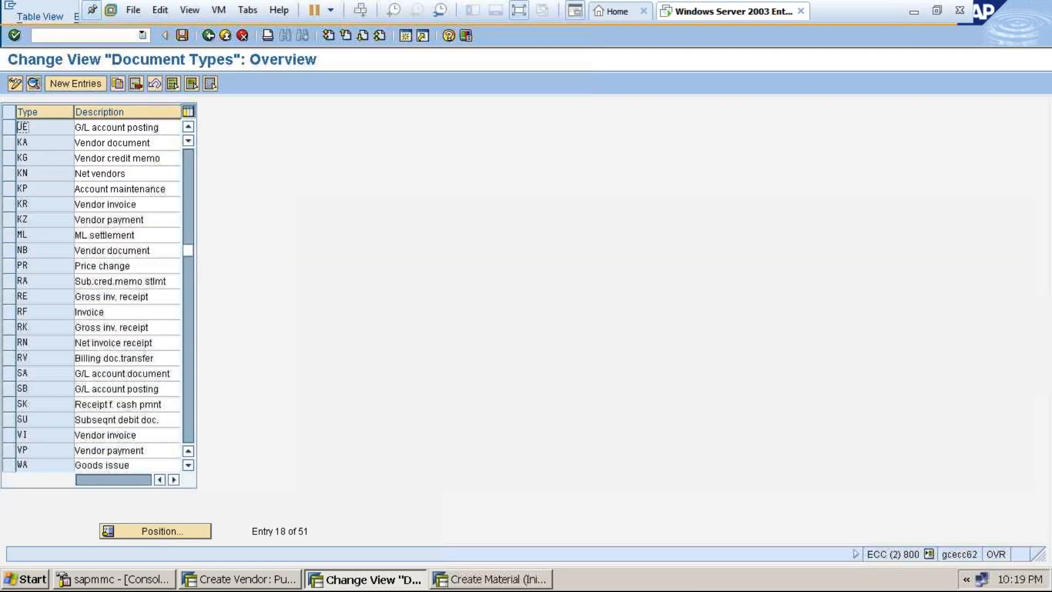
left_click(188, 127)
left_click(187, 127)
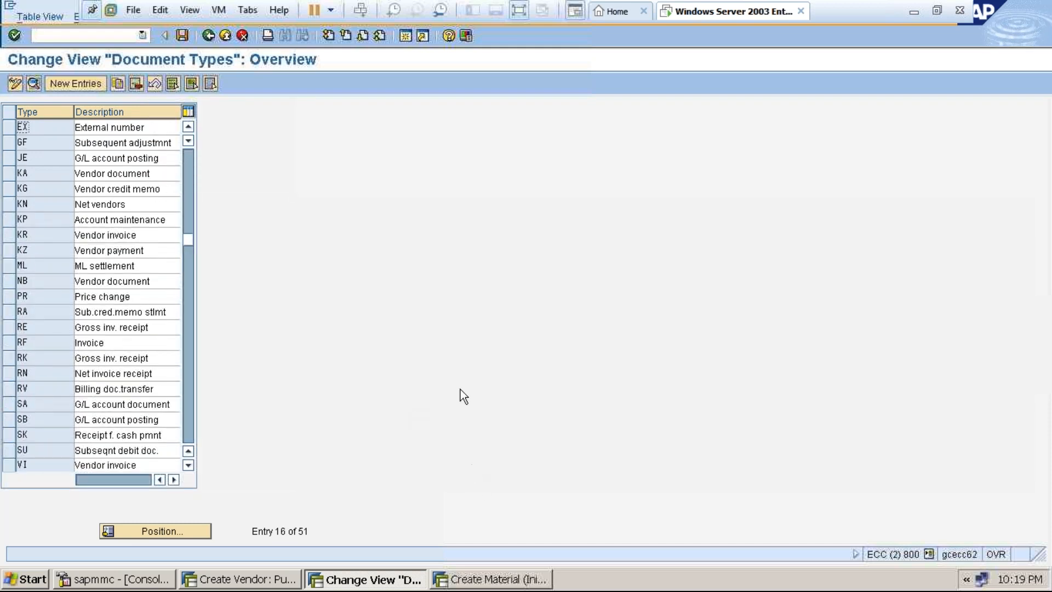
left_click(524, 9)
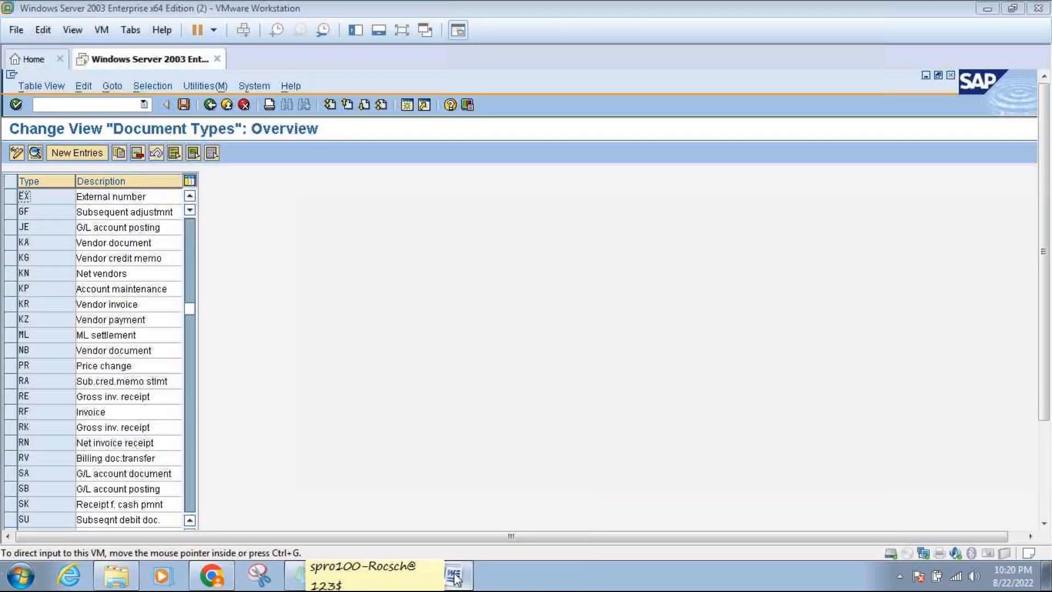
left_click(453, 577)
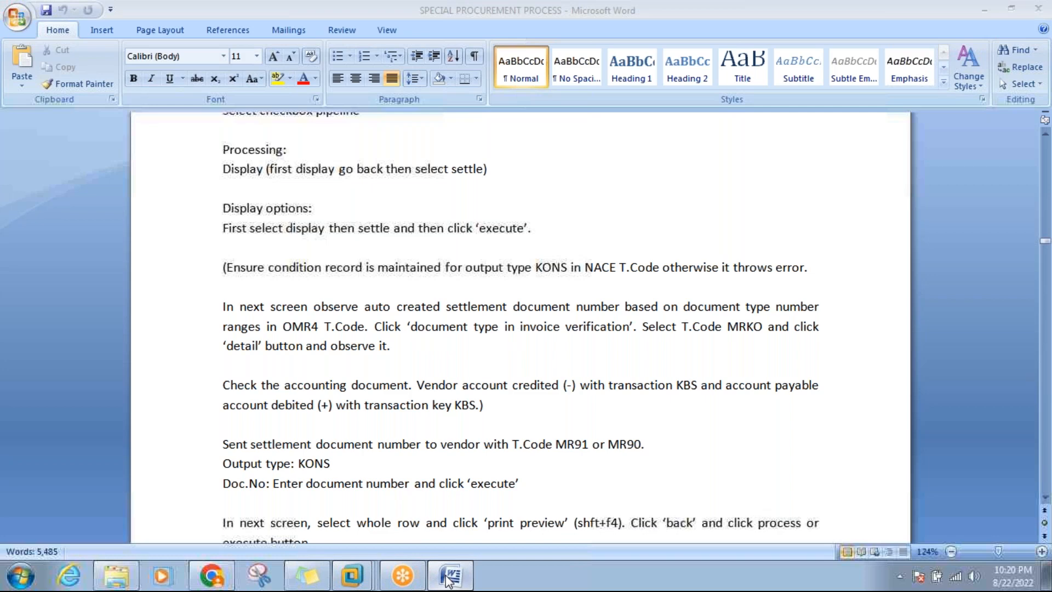
Switch from Word back to the SAP virtual machine.
left_click(362, 575)
mouse_move(363, 575)
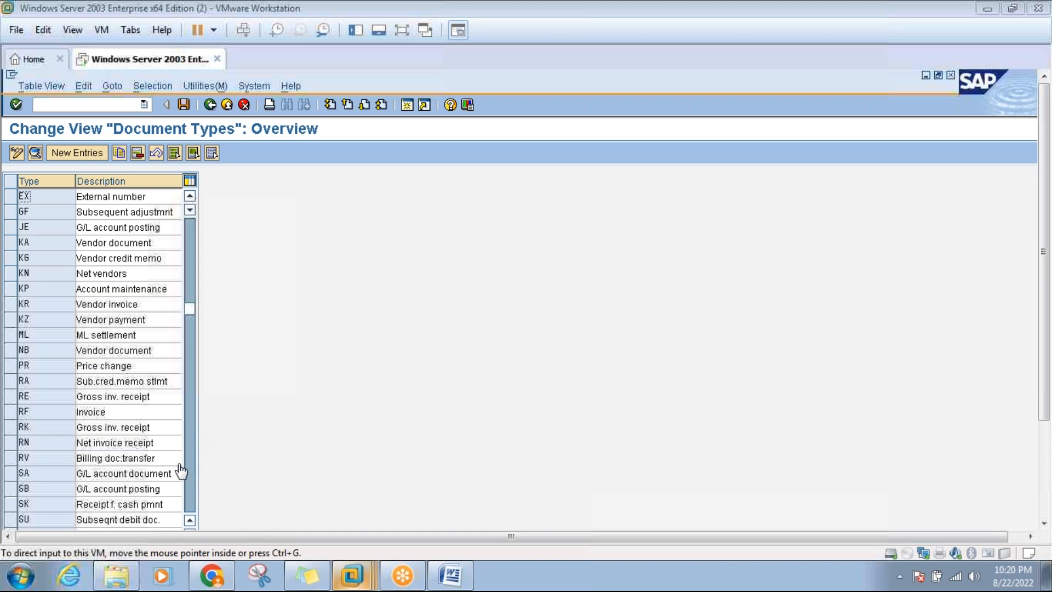
Open the details of document type RE and its number range information.
left_click(11, 406)
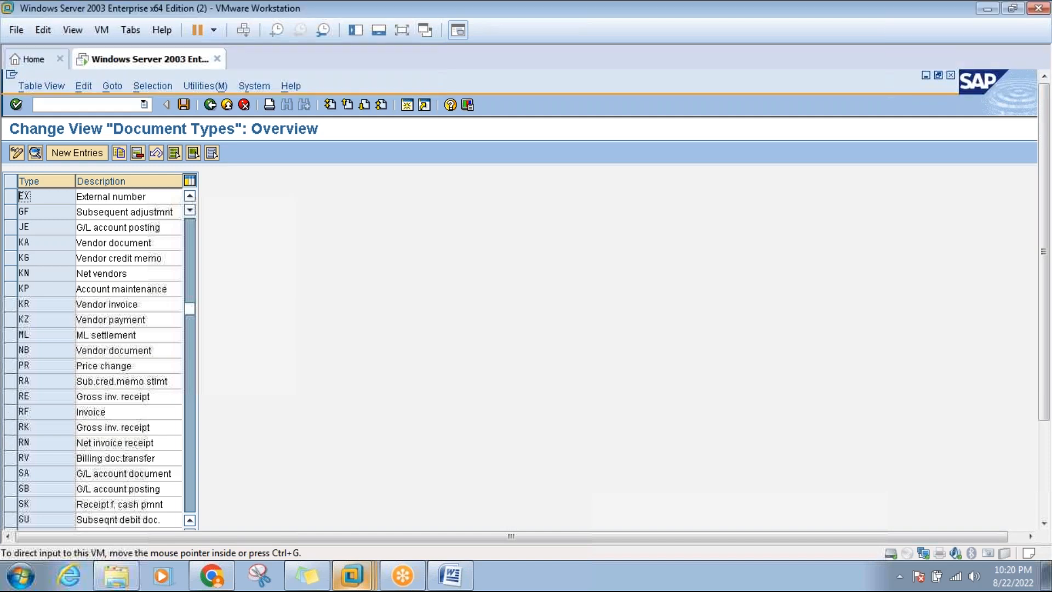
left_click(11, 396)
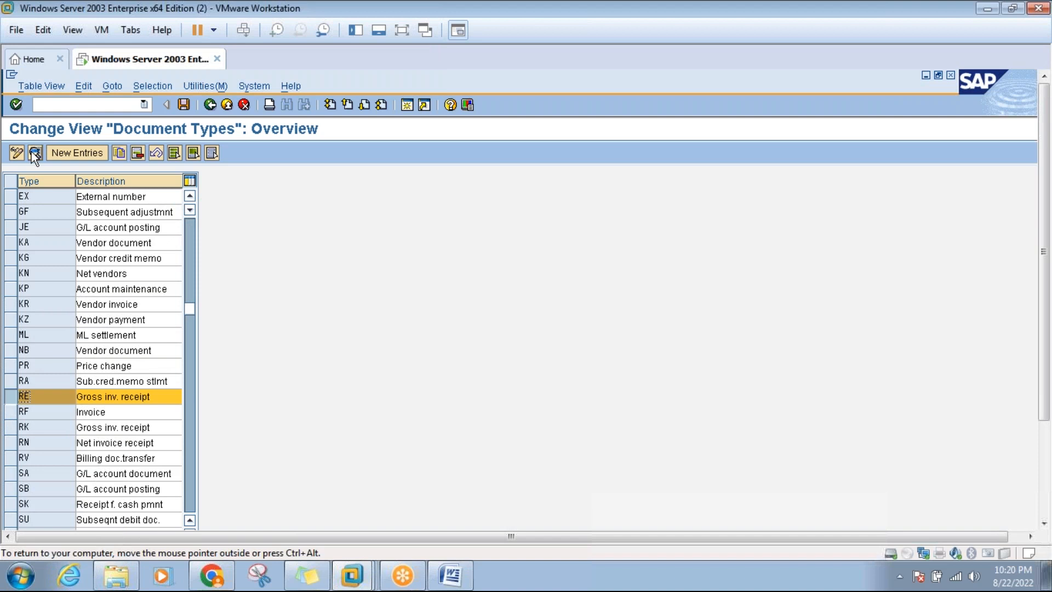
left_click(34, 153)
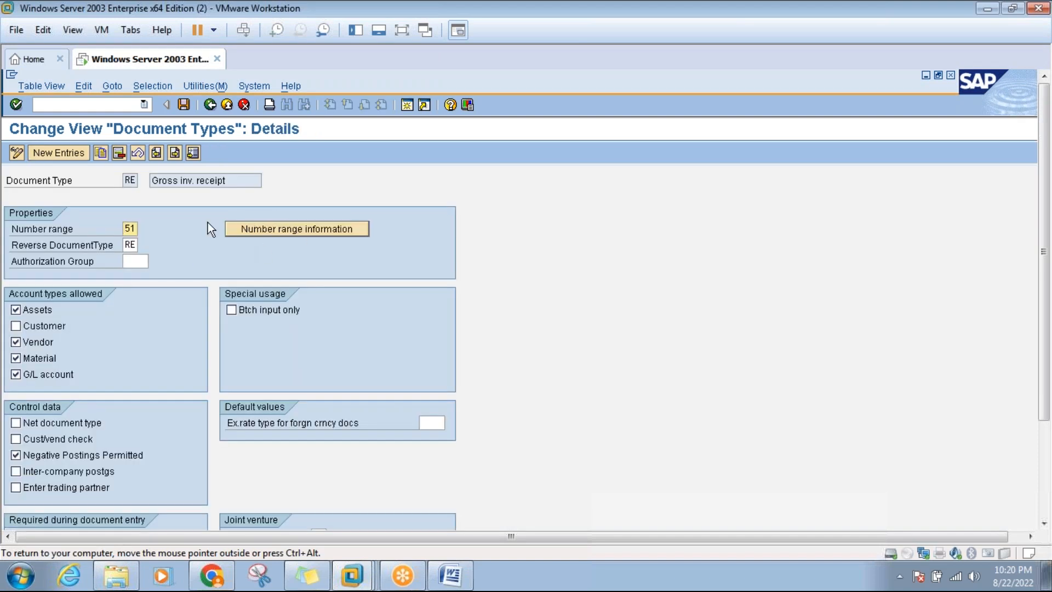
left_click(294, 227)
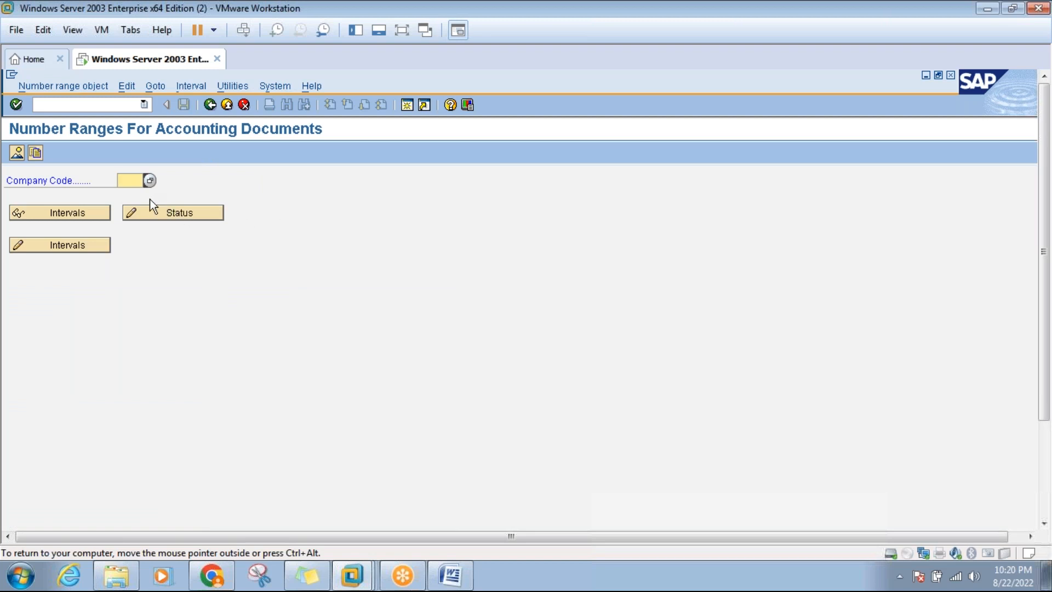
Display and browse the number range intervals for company code 3000, then go back.
type("3000")
left_click(73, 243)
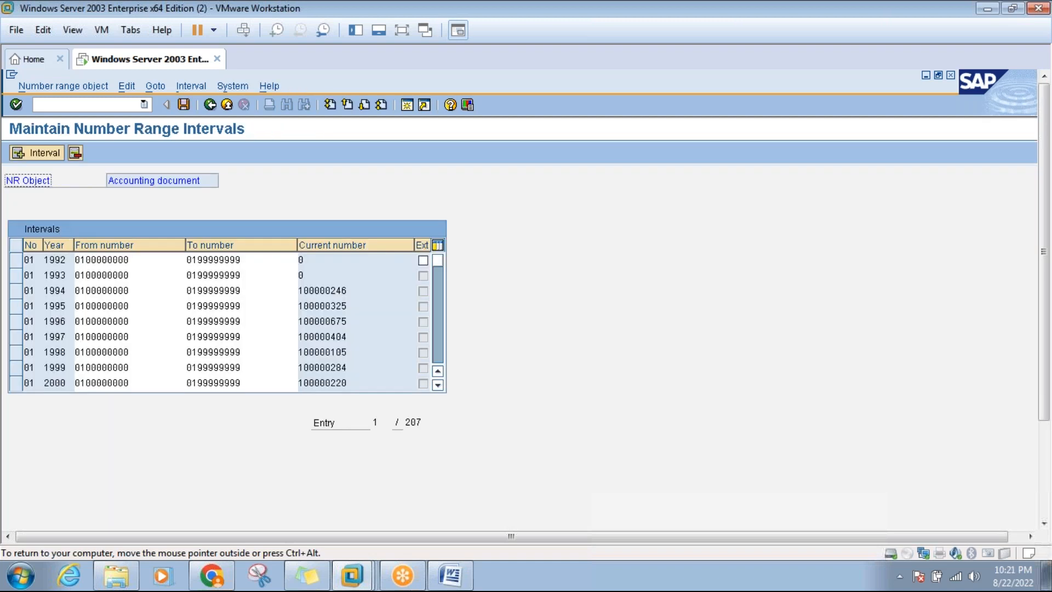
left_click(437, 351)
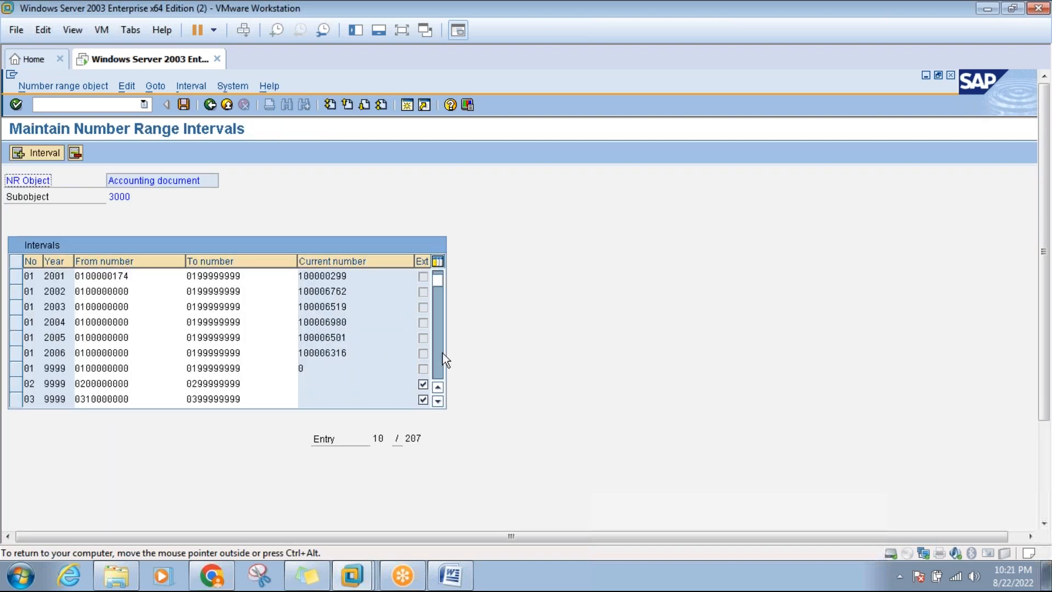
left_click(438, 360)
left_click(438, 361)
left_click(438, 360)
left_click(438, 361)
left_click(438, 360)
left_click(438, 360)
left_click(438, 361)
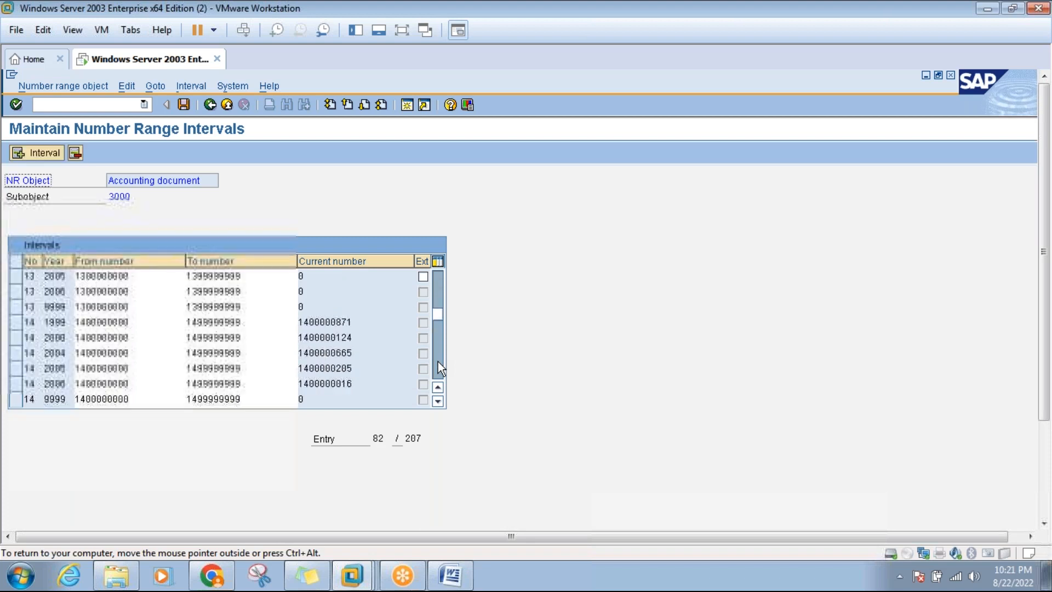
left_click(438, 360)
key("shift+Tab")
left_click(208, 102)
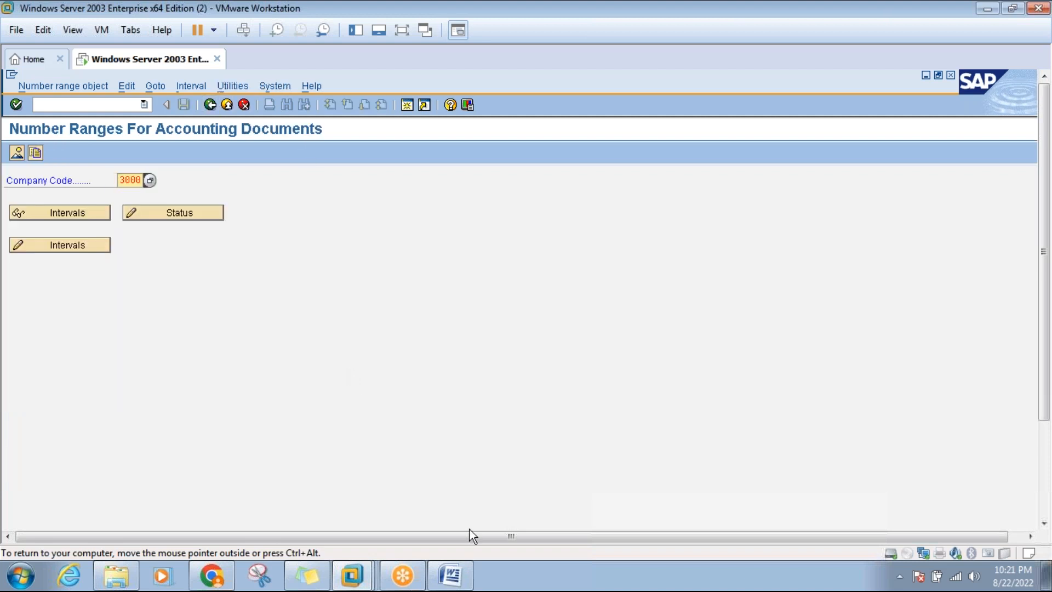
left_click(452, 575)
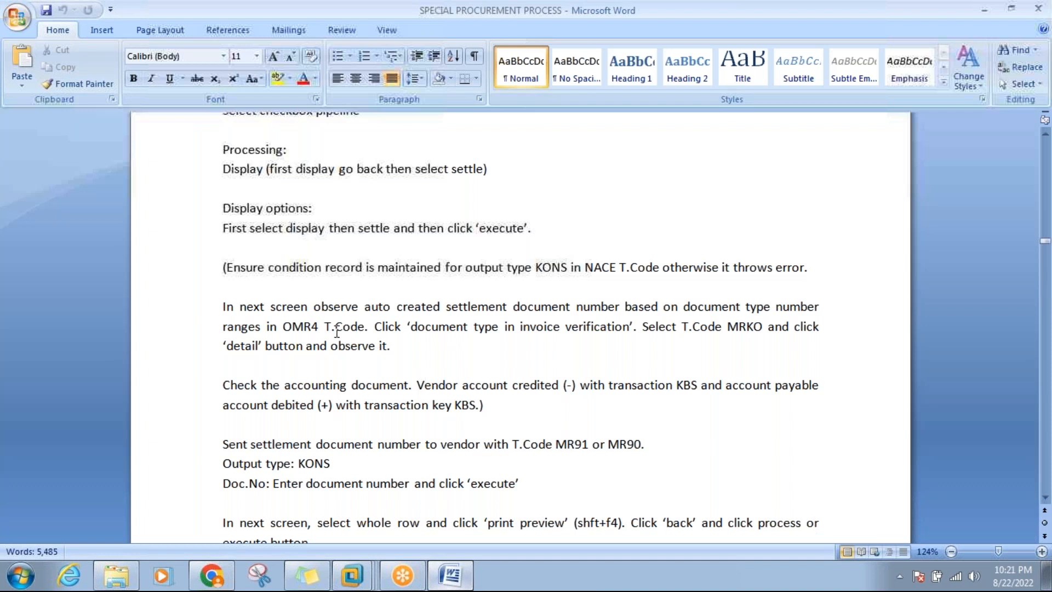
left_click(314, 327)
left_click(398, 347)
left_click(454, 405)
mouse_move(366, 564)
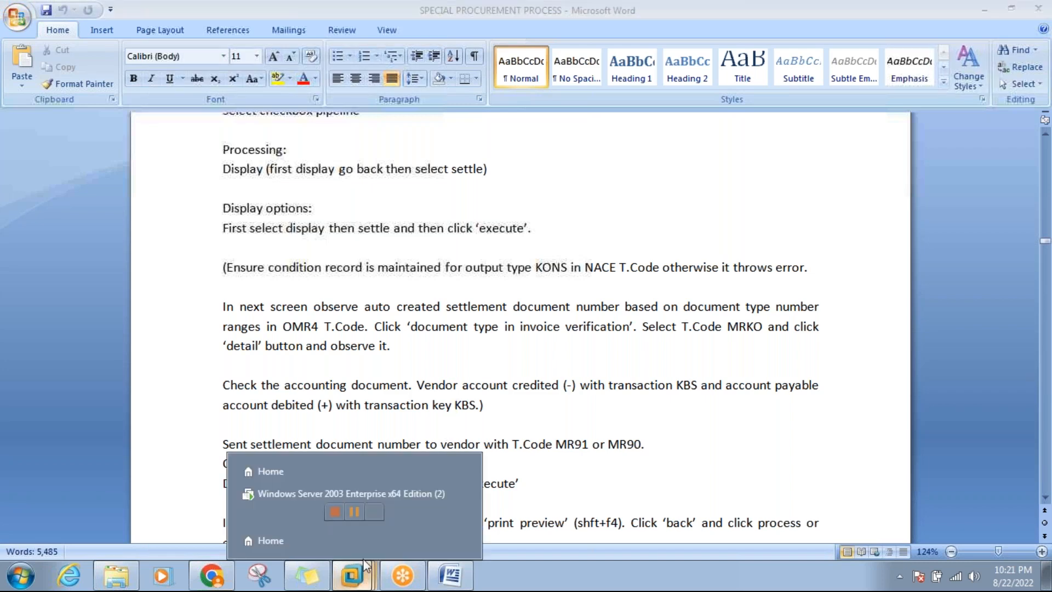
Back out from the RE document type details to the SAP Easy Access menu.
left_click(357, 493)
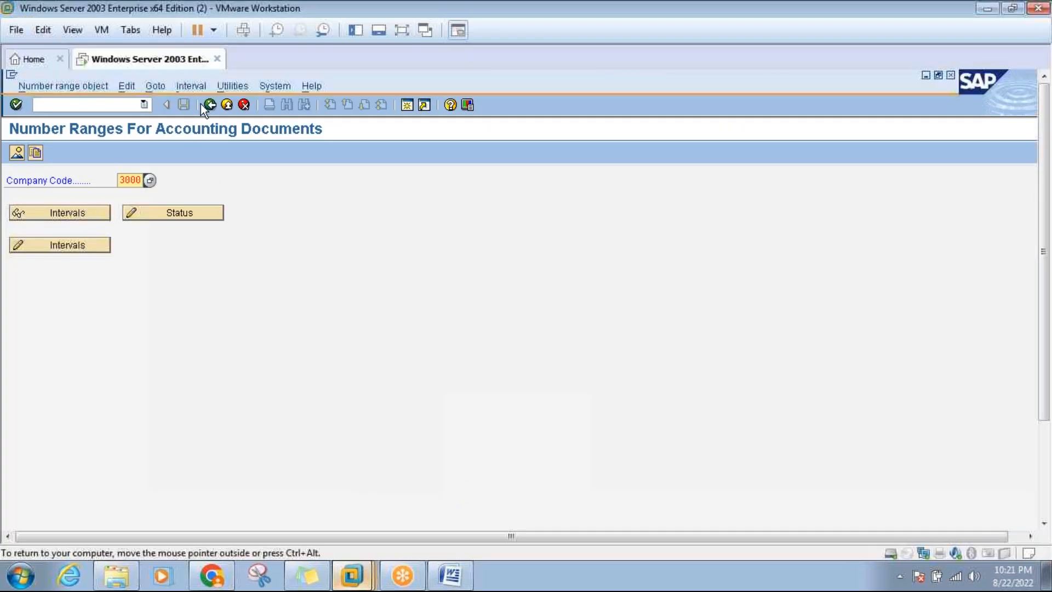
left_click(210, 104)
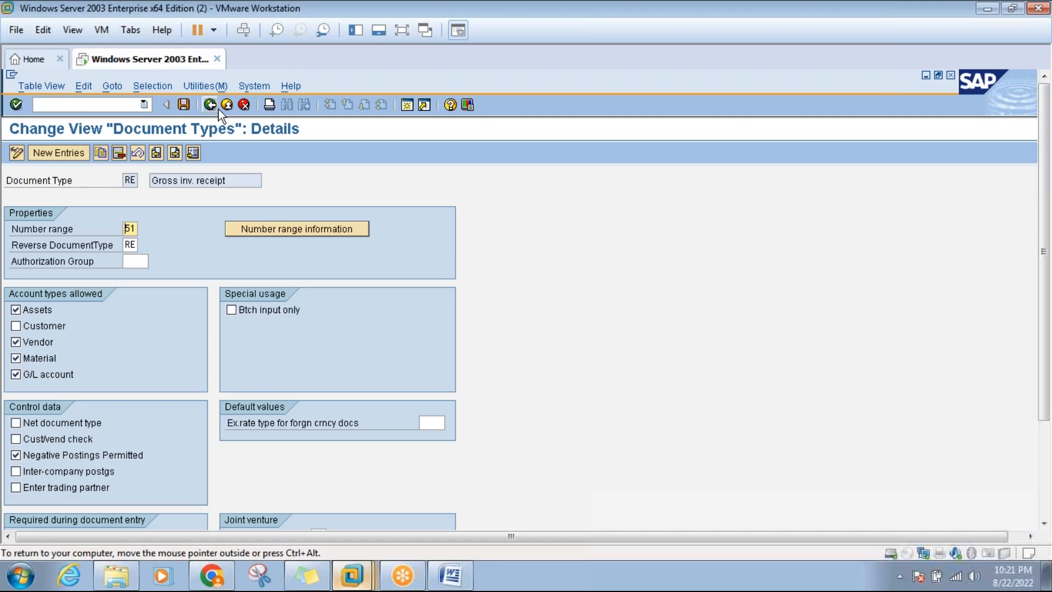
left_click(211, 105)
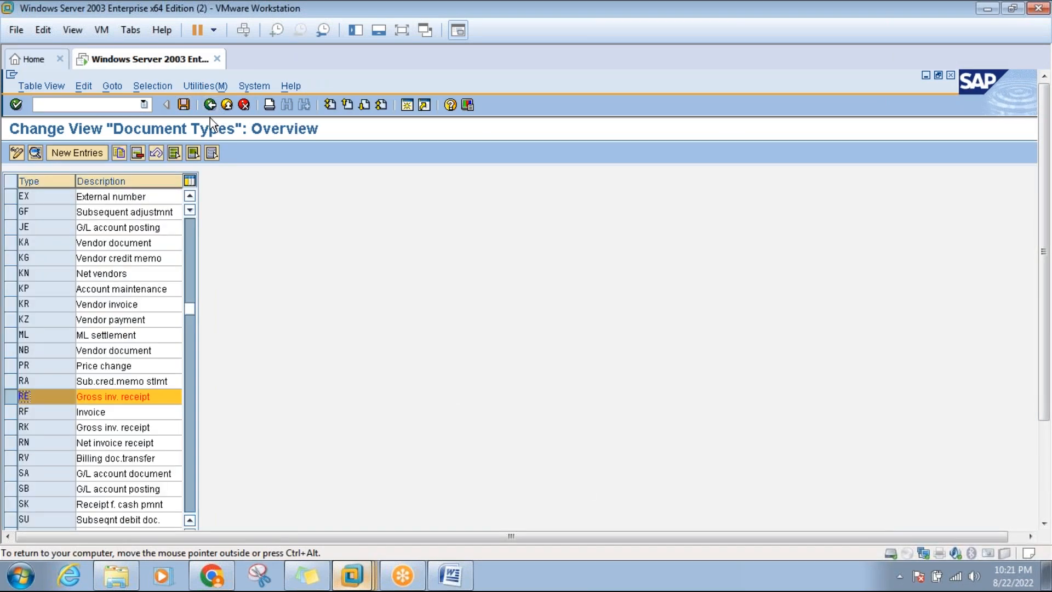
left_click(209, 107)
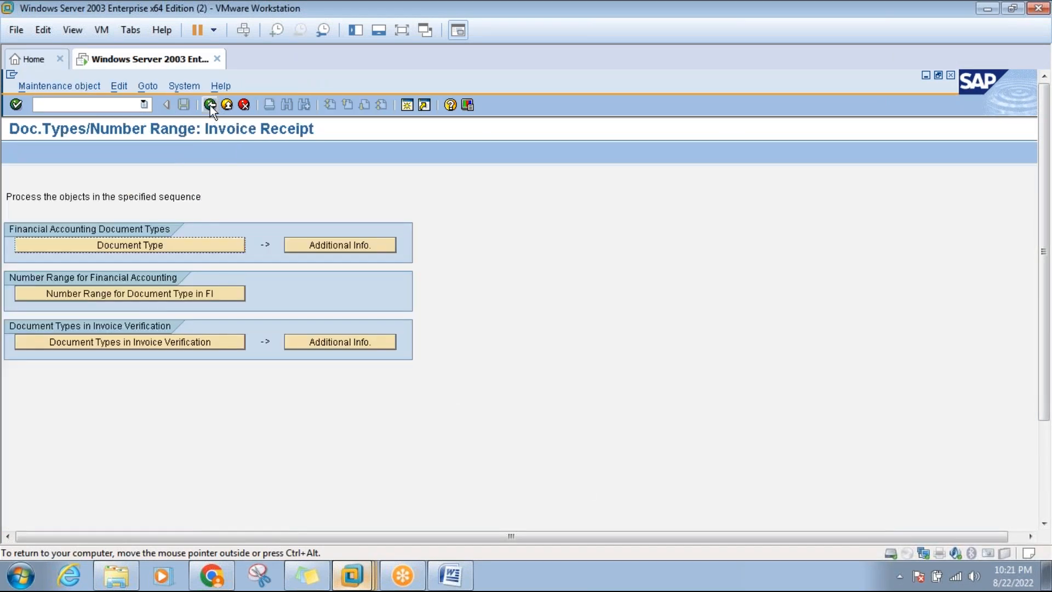
left_click(209, 105)
type("mir4")
key("Return")
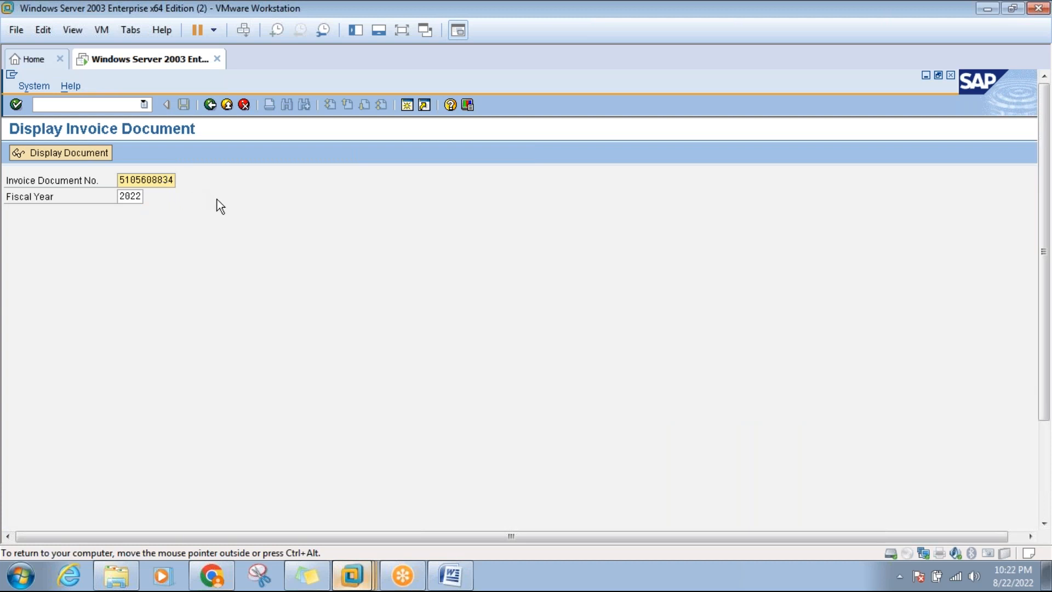
key("Return")
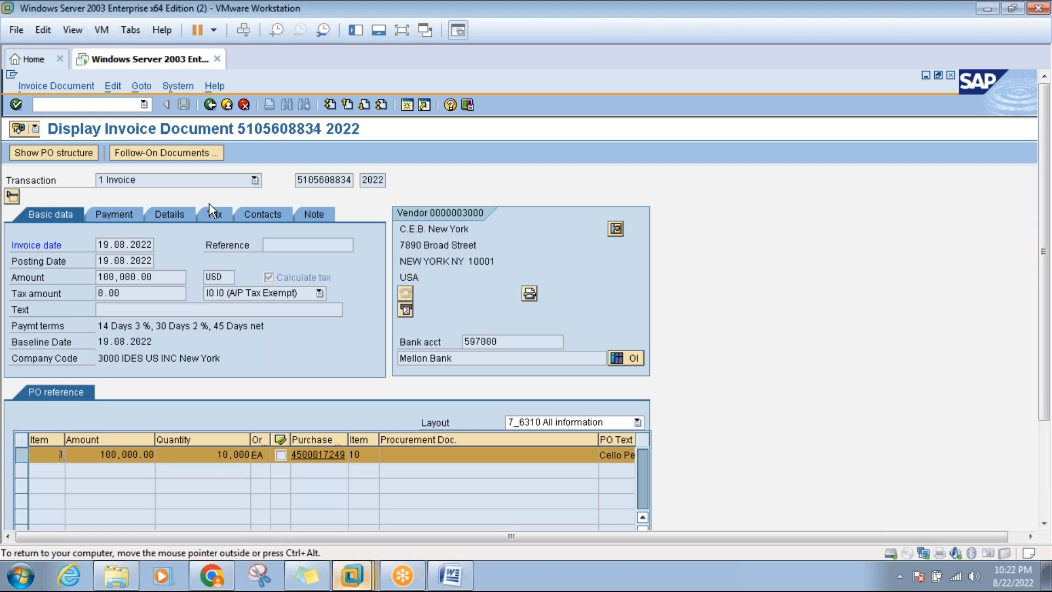
left_click(163, 153)
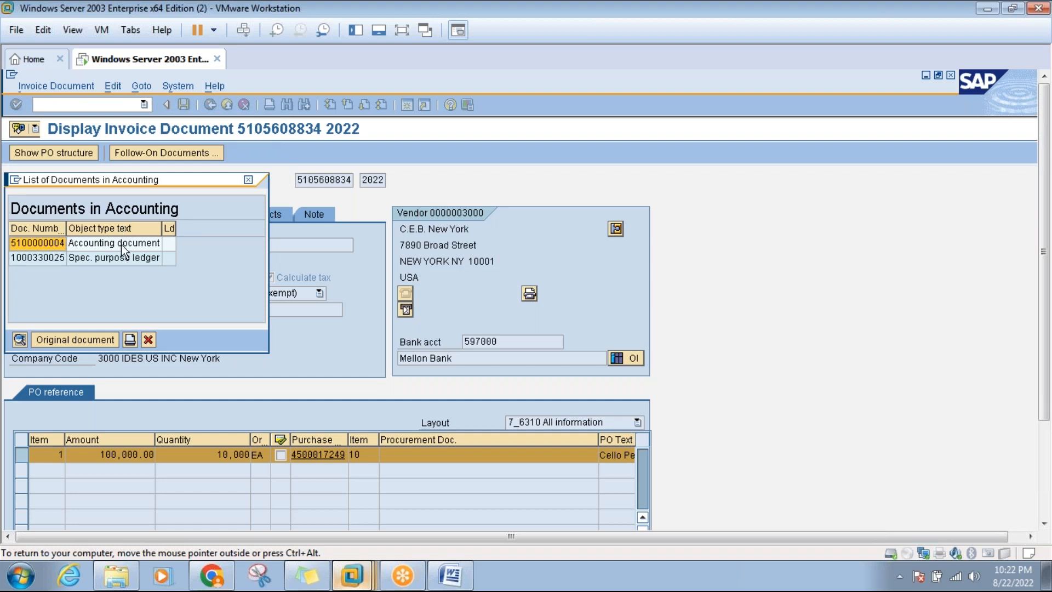
left_click(249, 178)
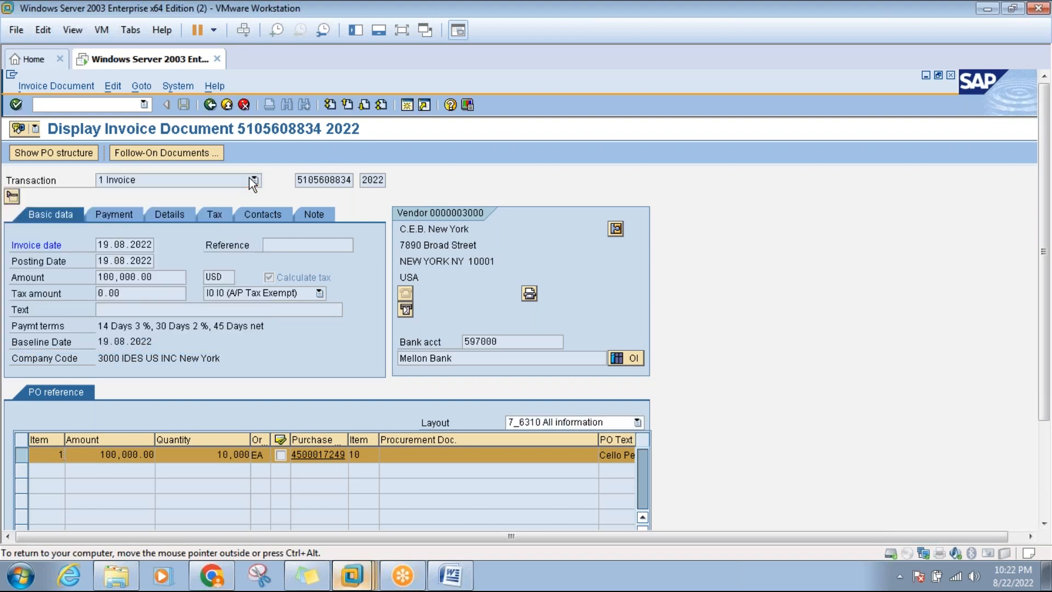
left_click(448, 227)
left_click(1044, 523)
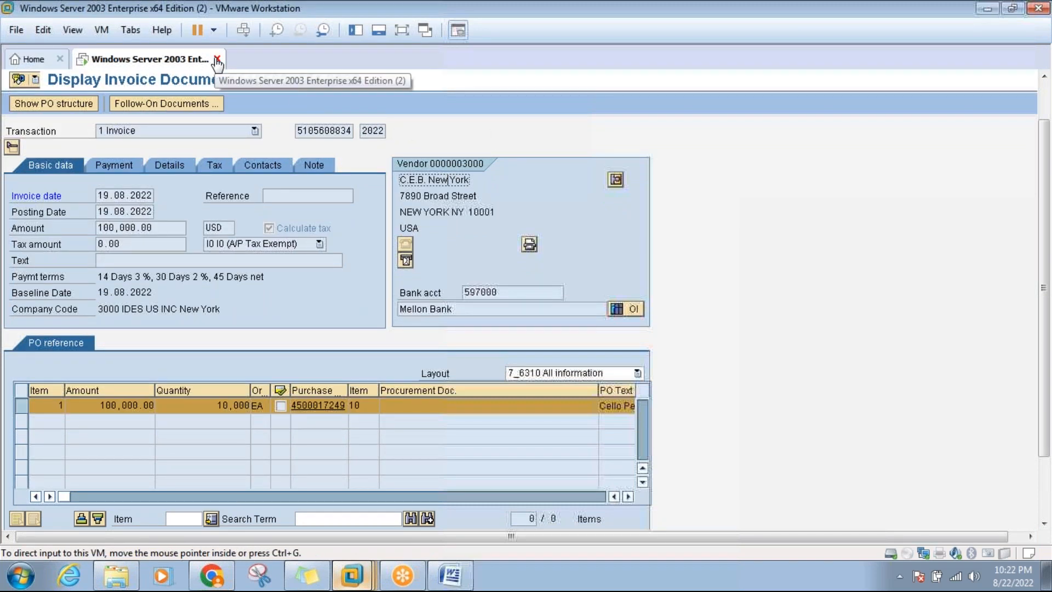
Switch the virtual machine to full screen and go Back from the invoice display to the main menu.
left_click(401, 30)
key("ctrl+alt+Return")
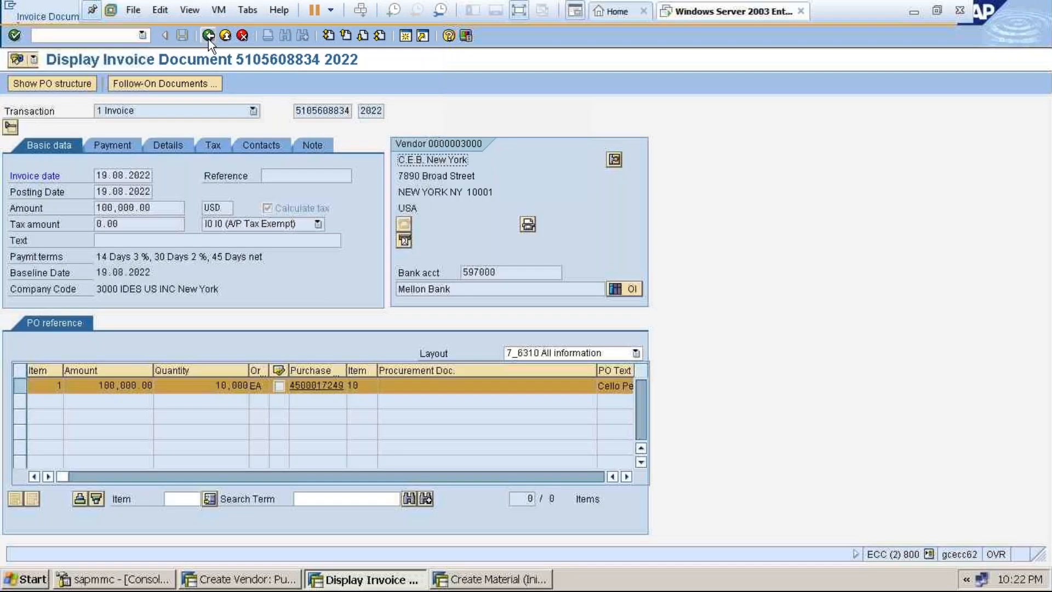
left_click(208, 36)
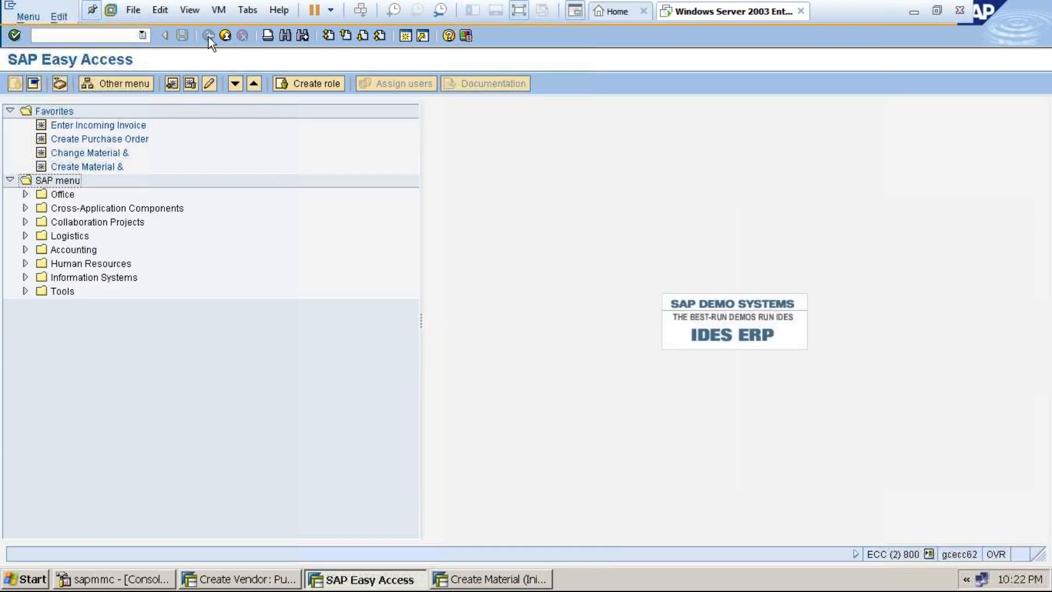
Run MIGO briefly, then exit the material document display back to SAP Easy Access.
left_click(115, 36)
type("mm0")
key("BackSpace")
key("BackSpace")
type("igo")
key("Return")
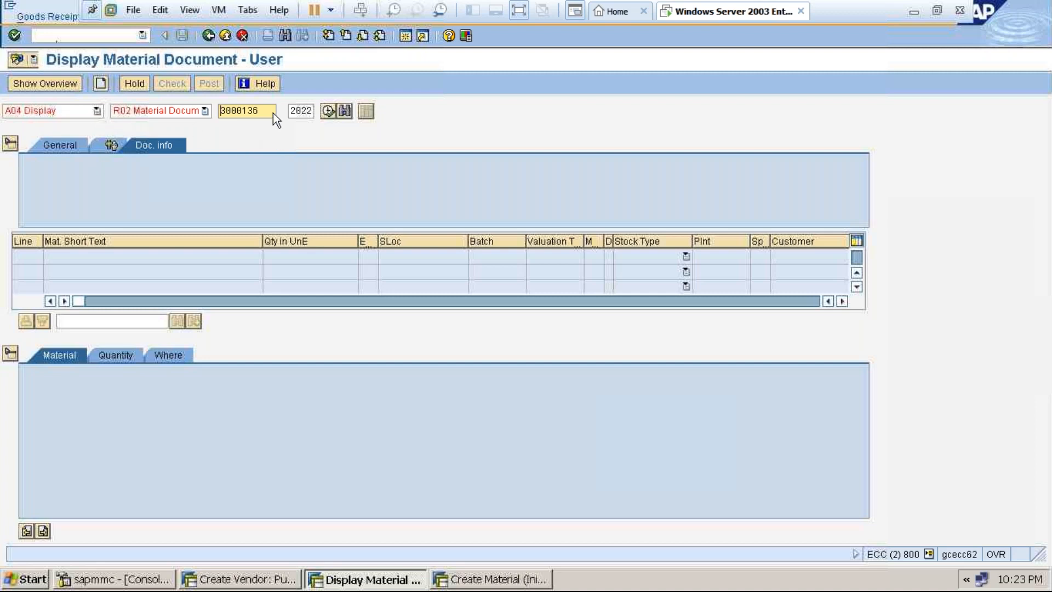
left_click(228, 38)
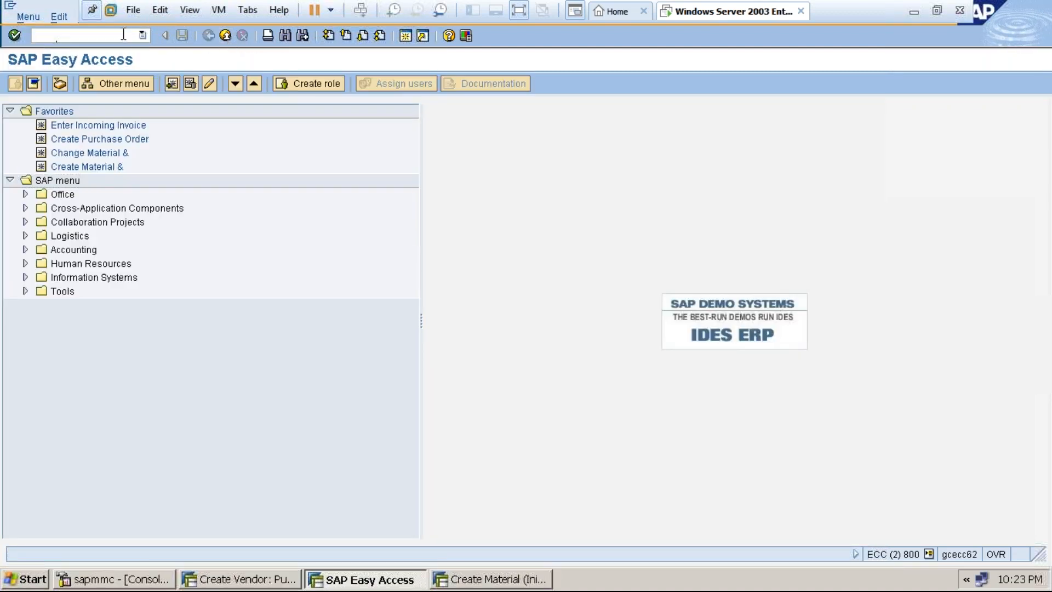
type("mrko")
key("Return")
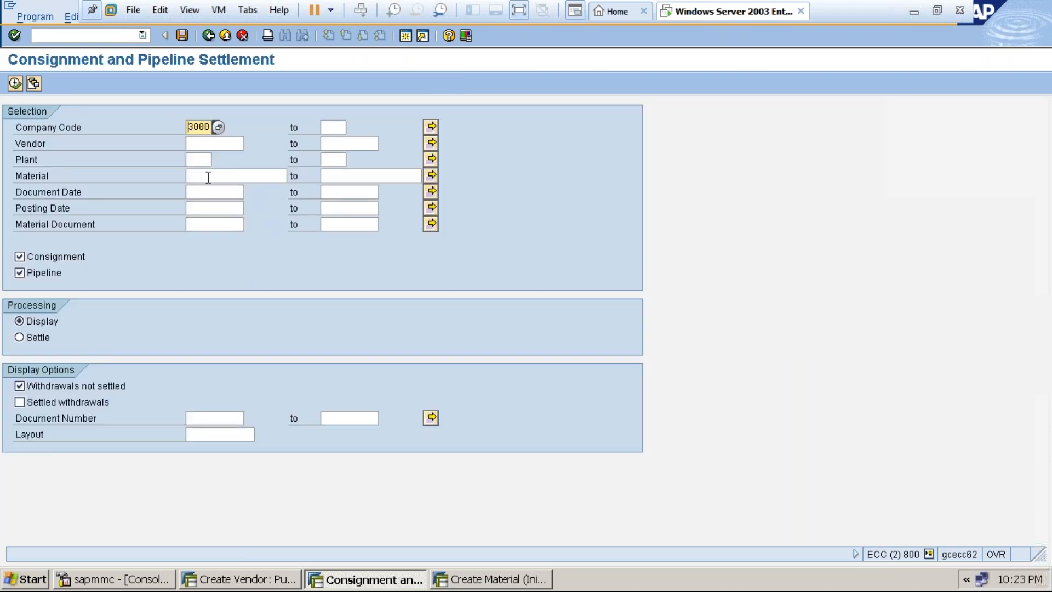
left_click(204, 144)
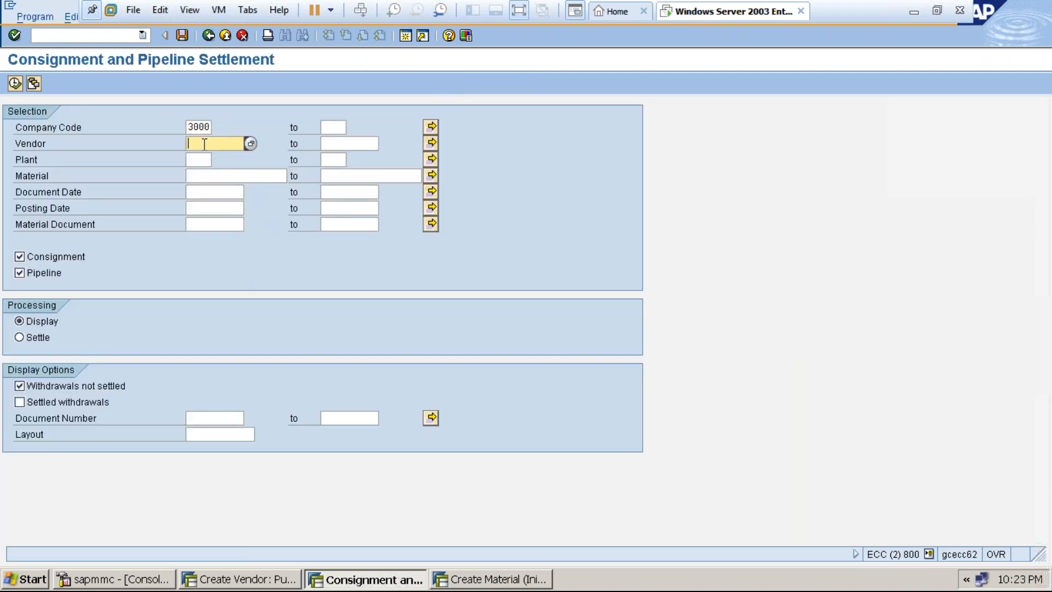
left_click(204, 144)
left_click(204, 157)
left_click(195, 159)
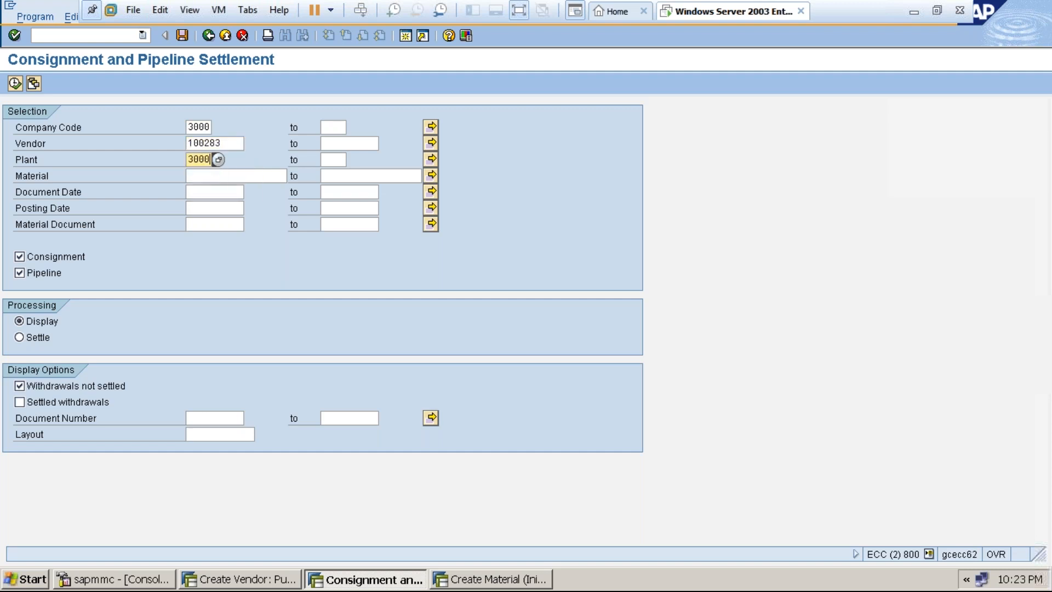
left_click(201, 176)
left_click(201, 177)
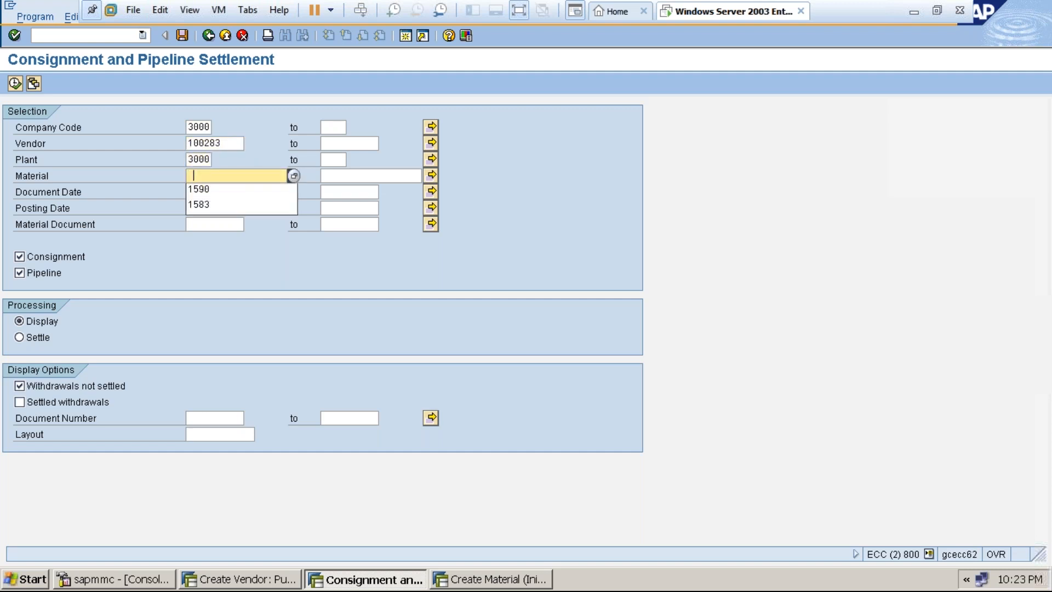
left_click(202, 190)
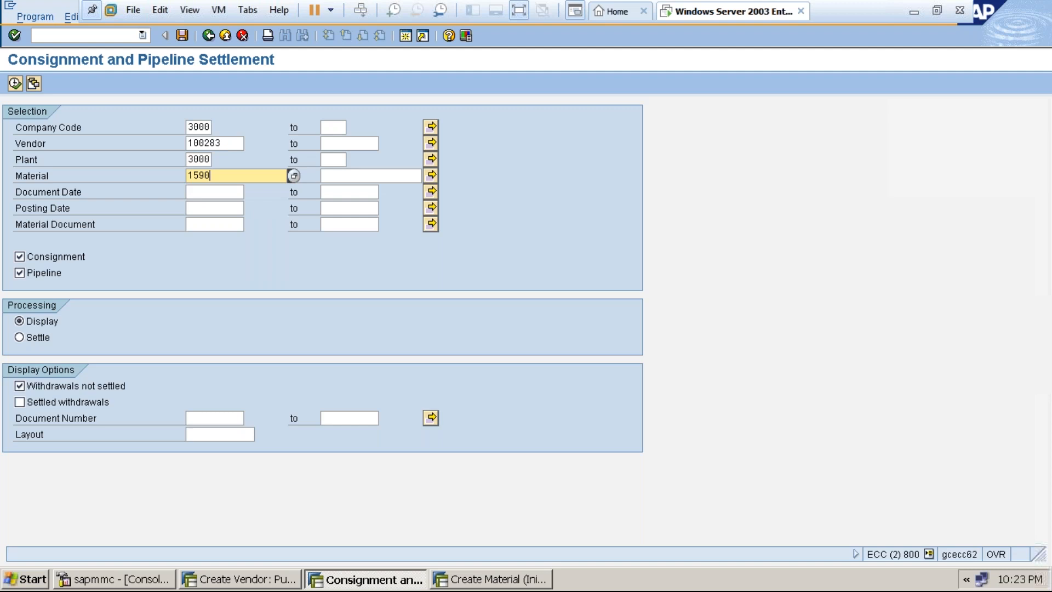
left_click(20, 257)
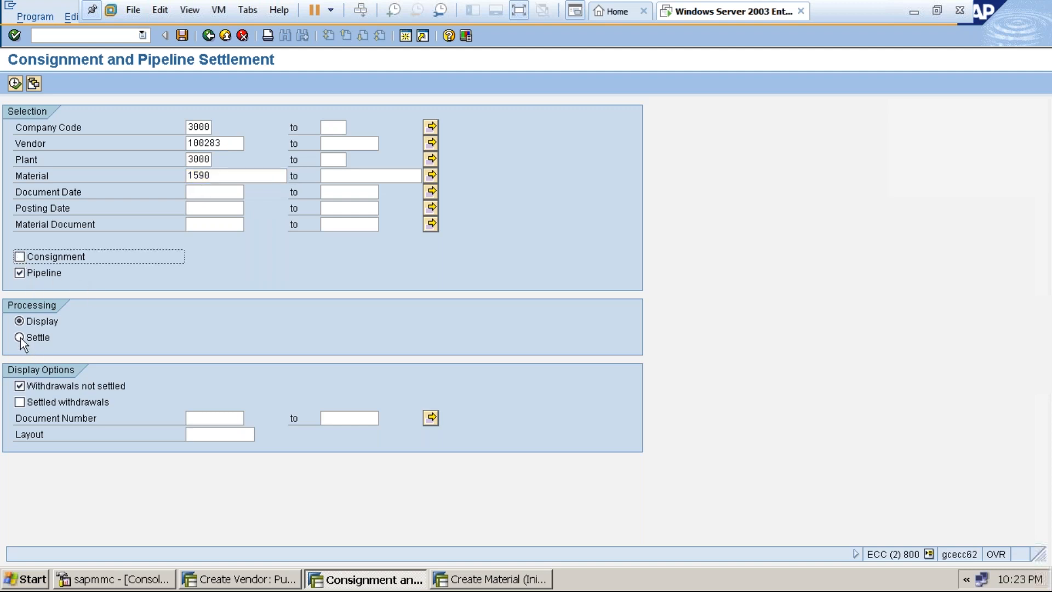
left_click(16, 82)
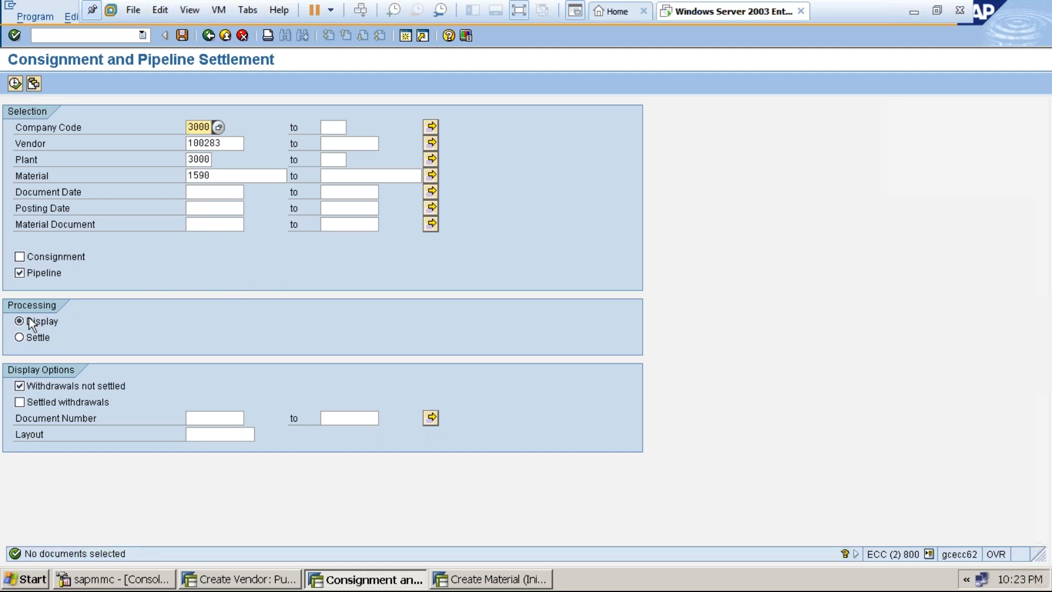
left_click(20, 337)
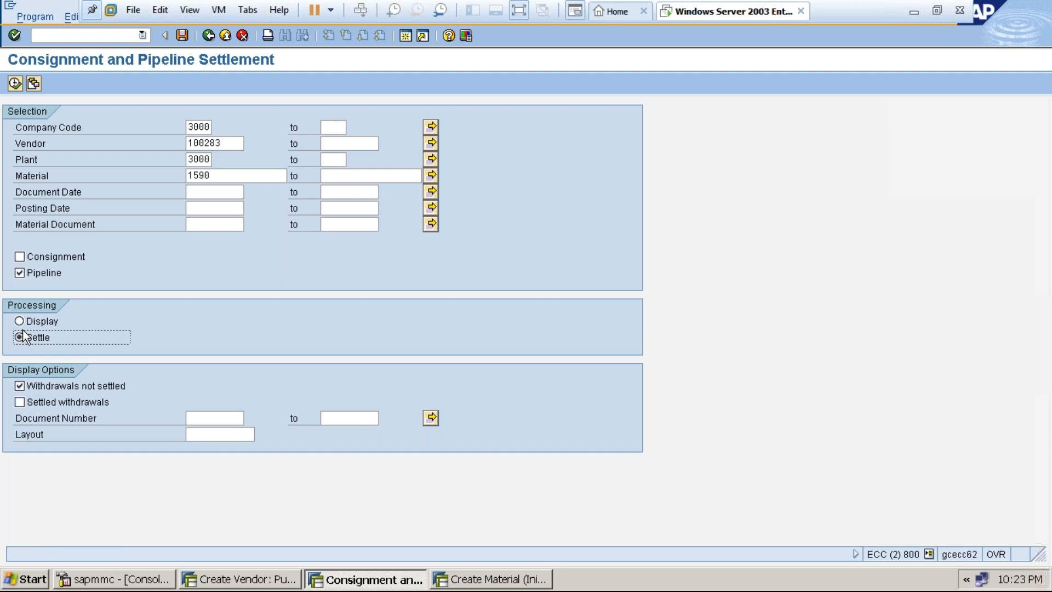
left_click(20, 403)
left_click(20, 386)
left_click(19, 386)
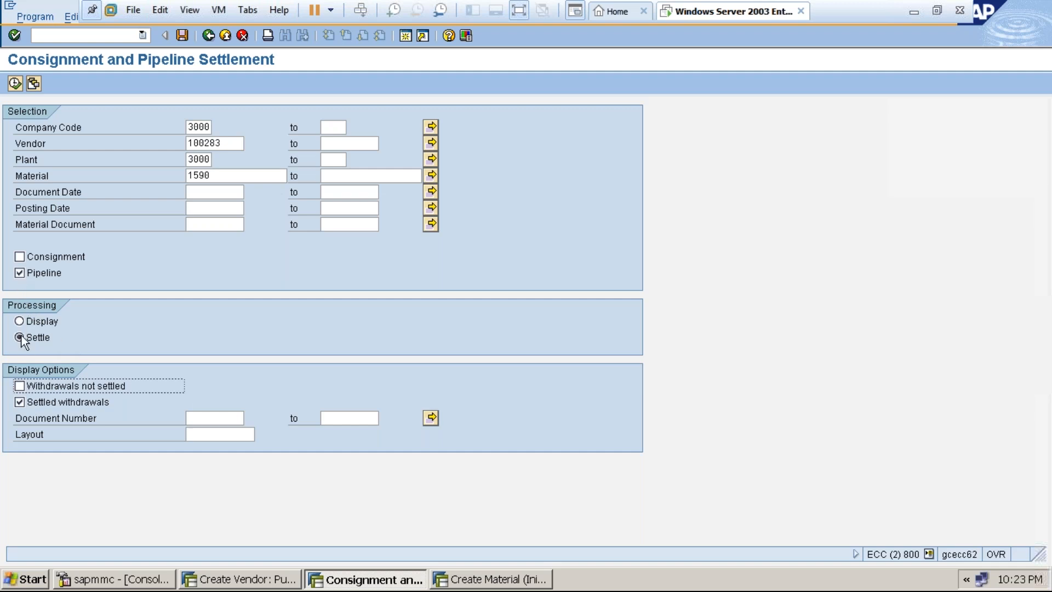
left_click(14, 83)
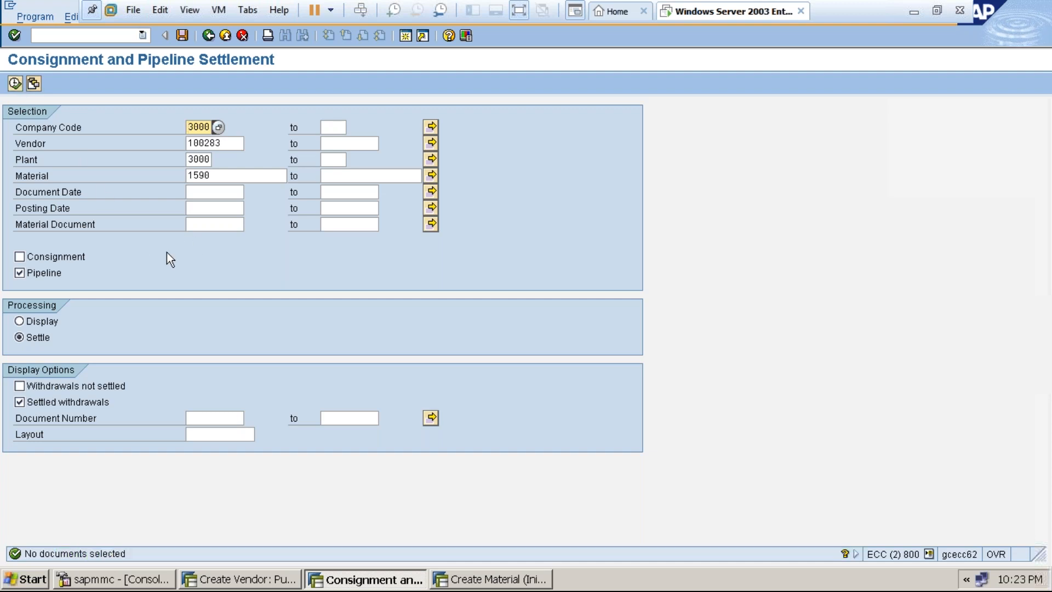
left_click(225, 37)
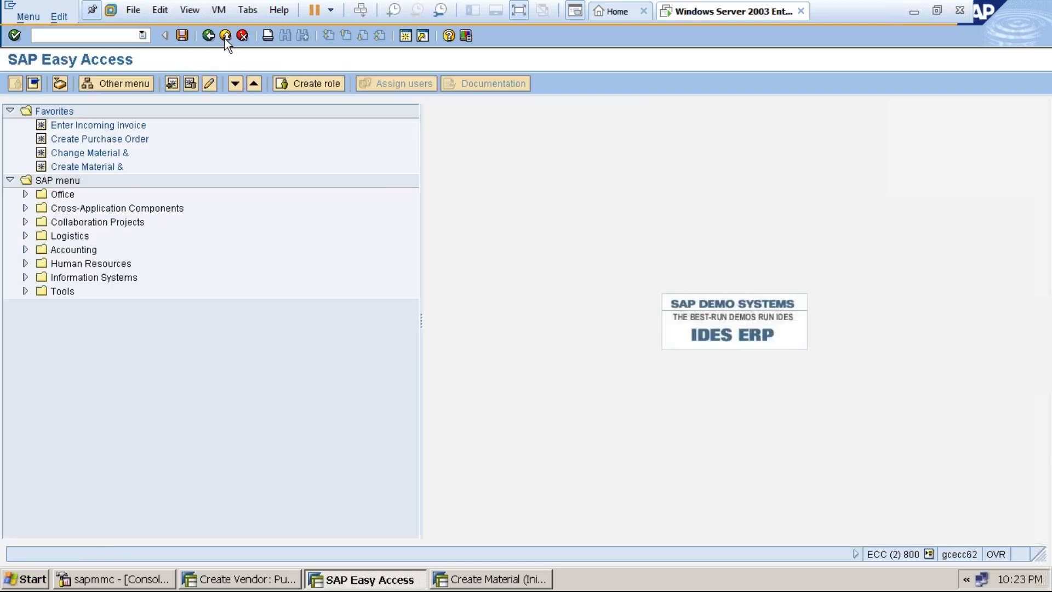
left_click(519, 10)
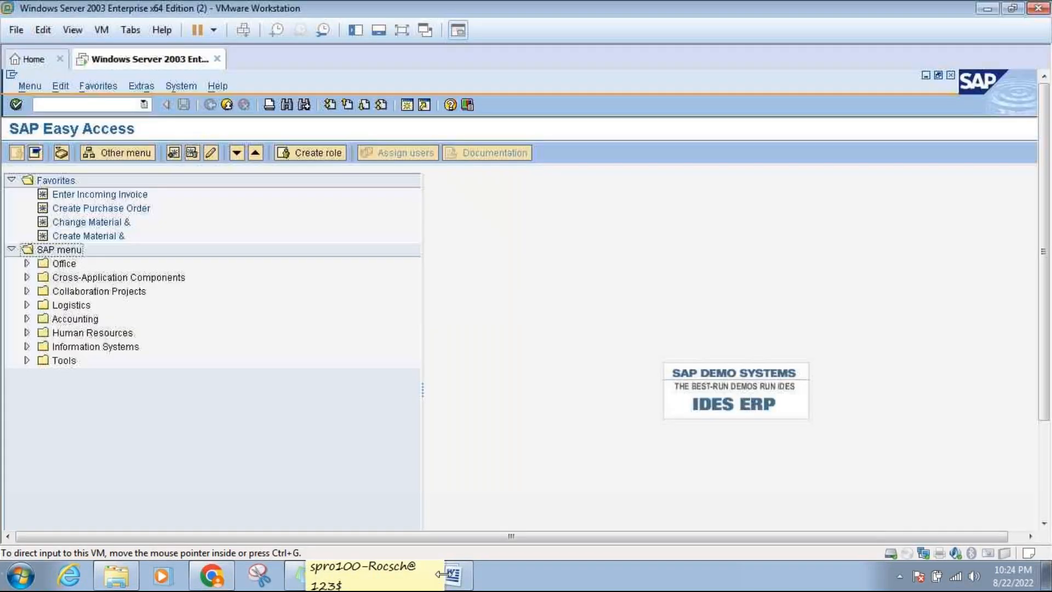
left_click(452, 576)
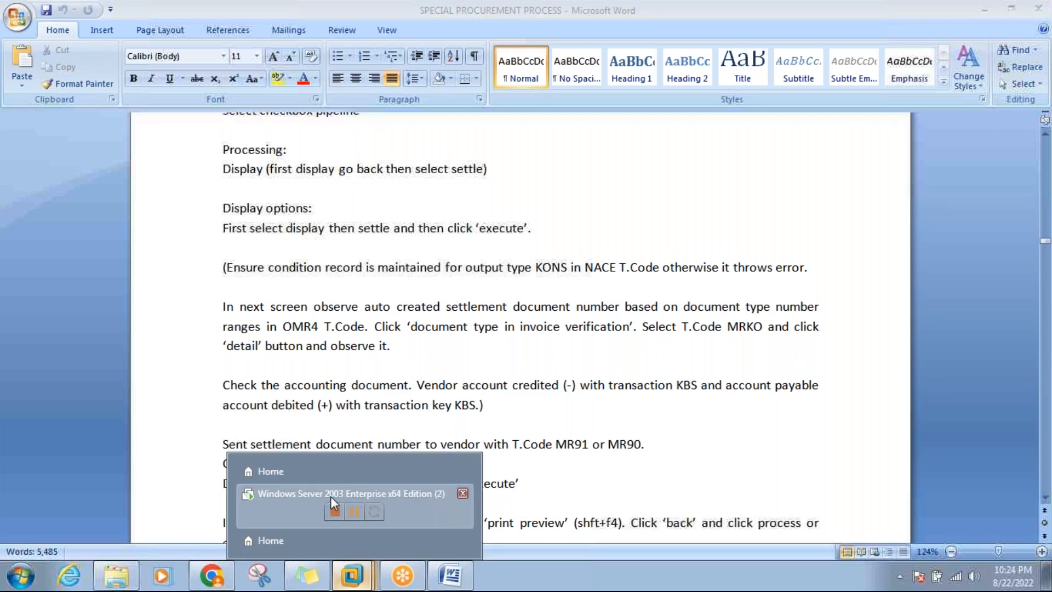
left_click(331, 495)
left_click(124, 103)
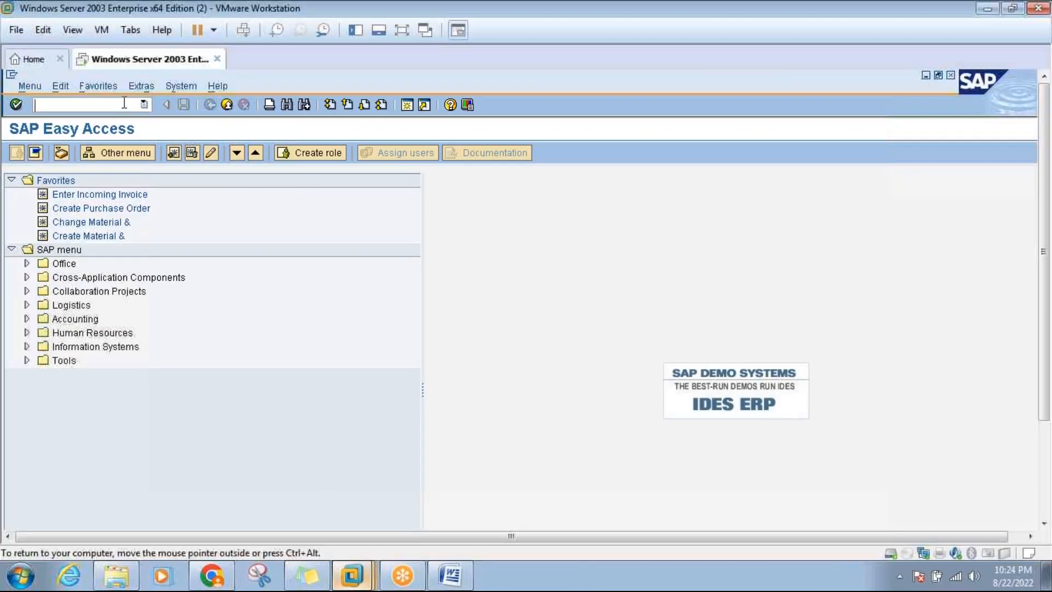
type("mr")
type("90")
key("Return")
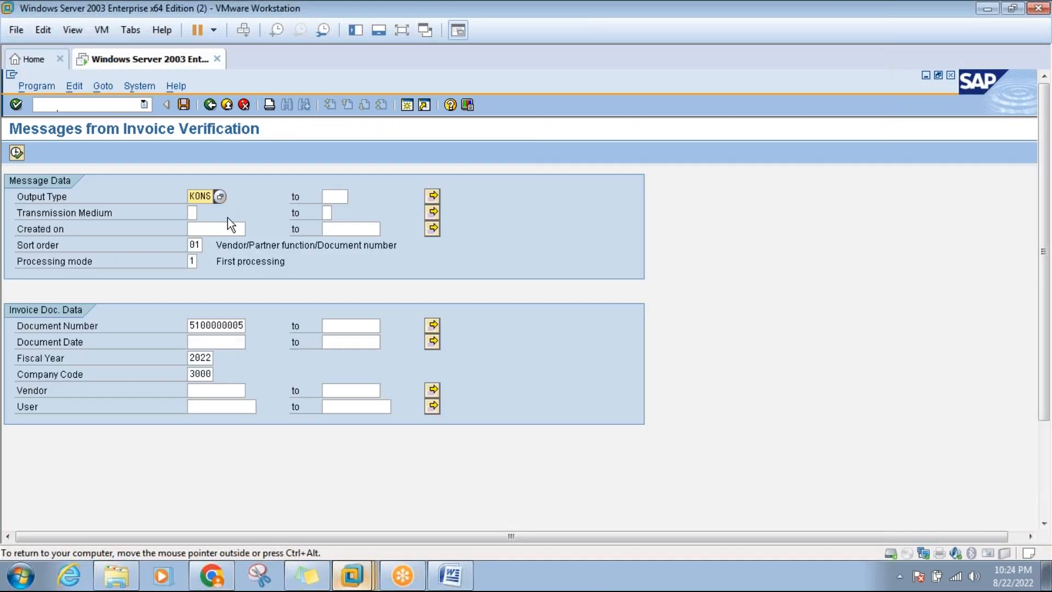
left_click(228, 325)
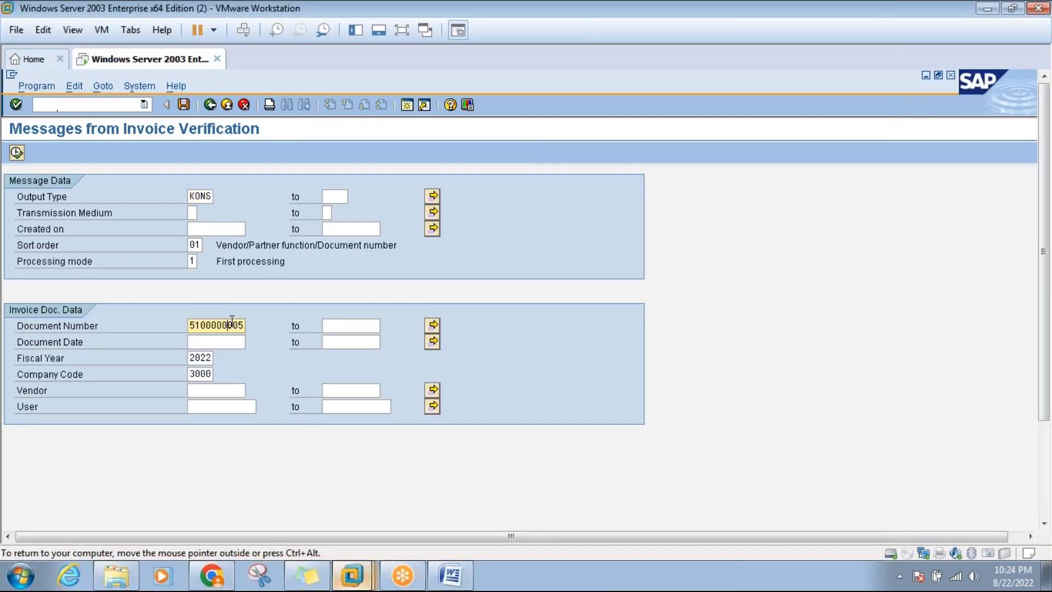
left_click_drag(192, 325, 248, 326)
key("ctrl+c")
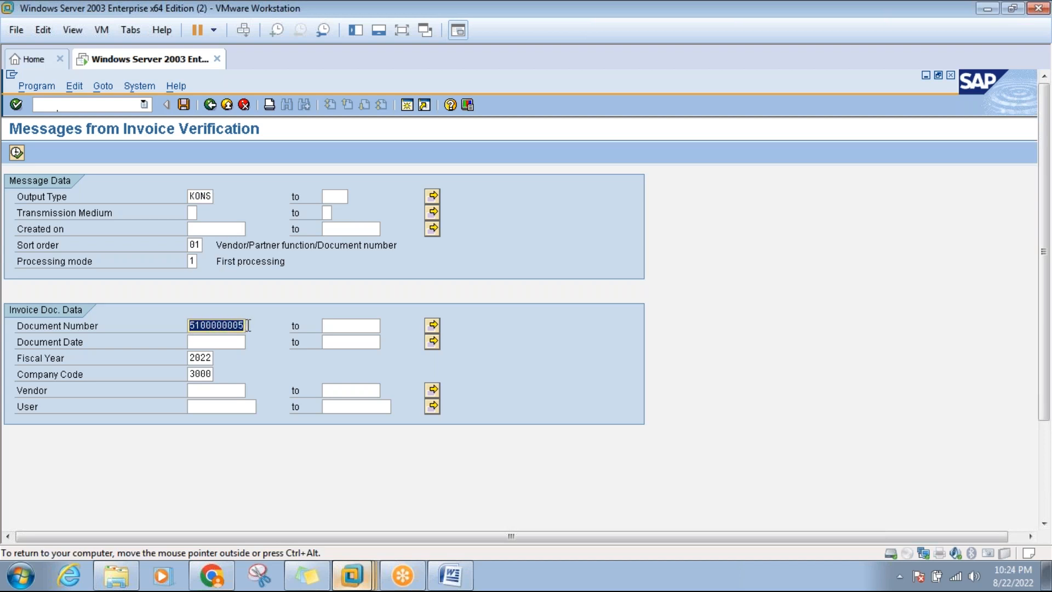
left_click(248, 326)
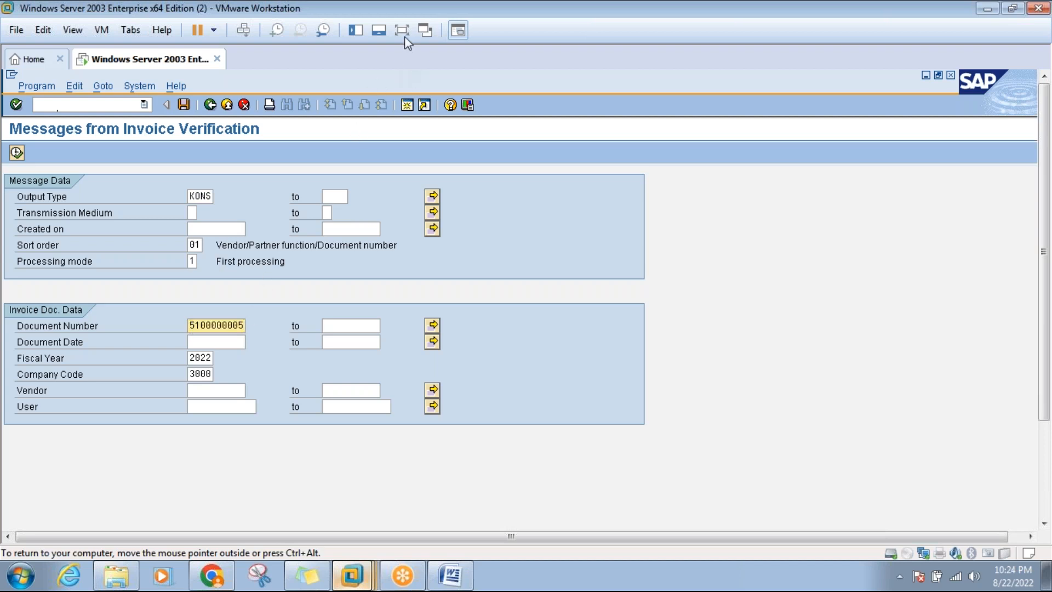
Start MIR4 Display Invoice Document in a new SAP session.
left_click(407, 105)
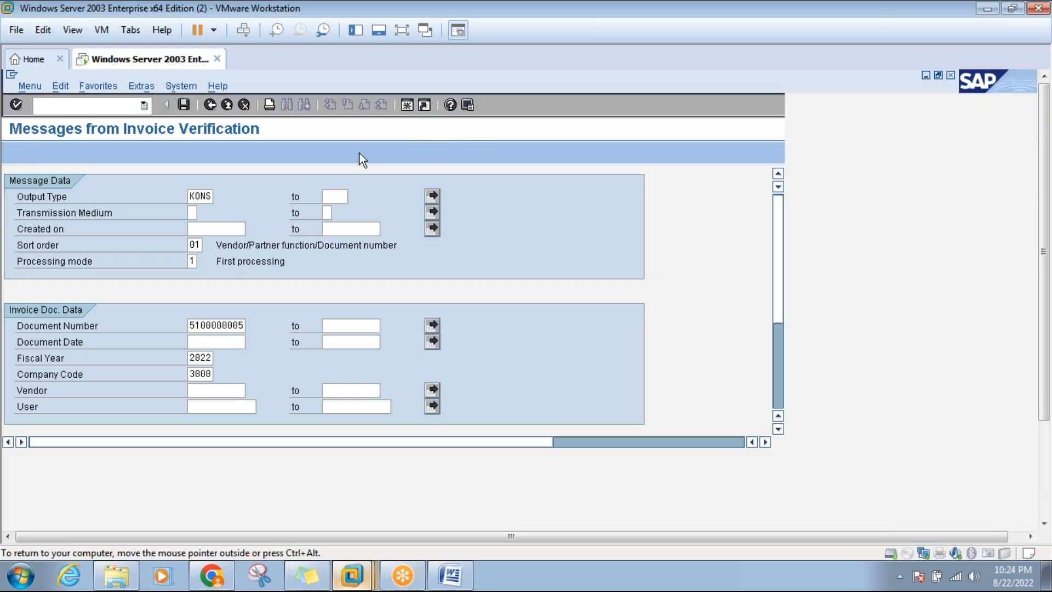
type("mir4")
key("Return")
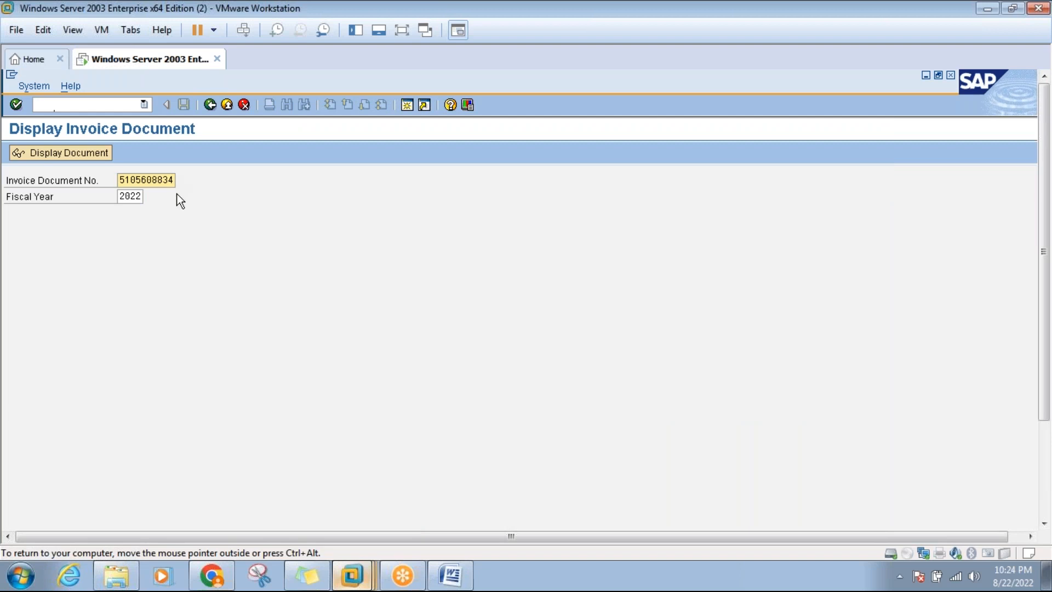
left_click(122, 180)
key("Delete")
key("Delete")
key("Delete")
key("Delete")
key("Delete")
key("Delete")
key("Delete")
key("Delete")
key("Delete")
key("Delete")
left_click(402, 30)
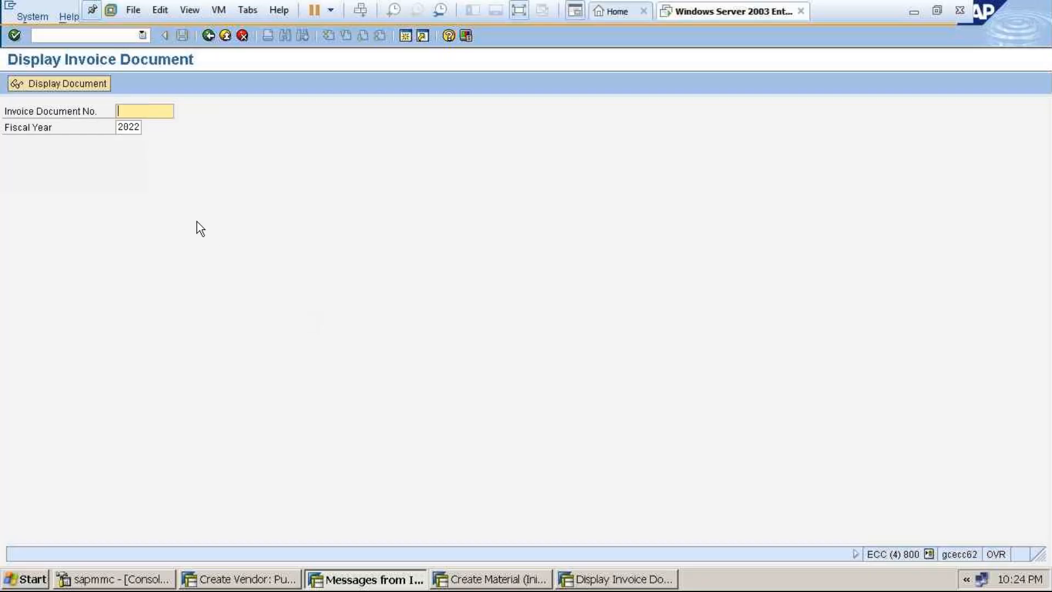
left_click(153, 111)
key("ctrl+v")
key("Return")
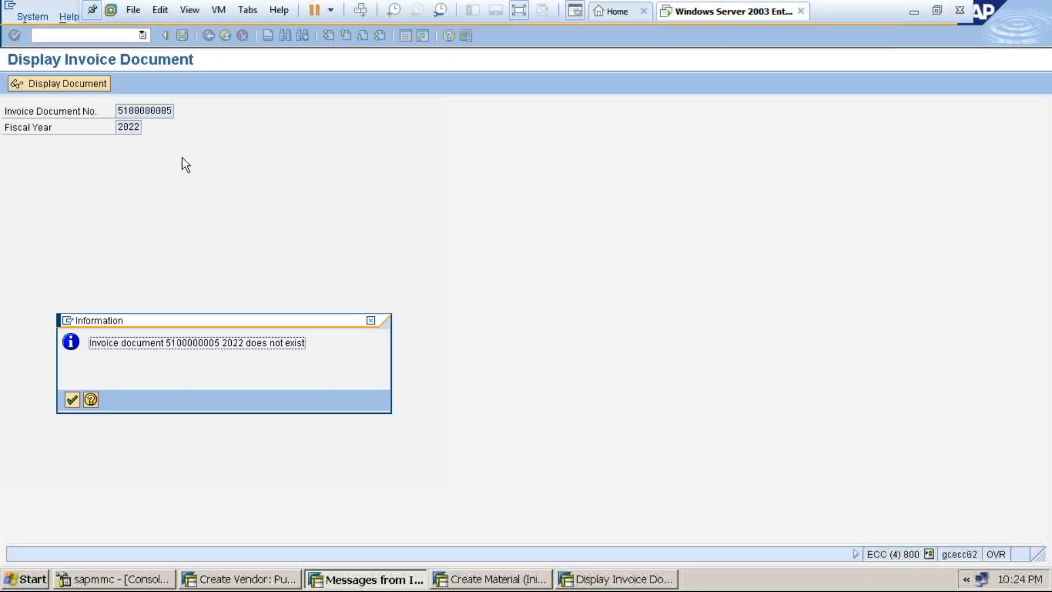
left_click(78, 398)
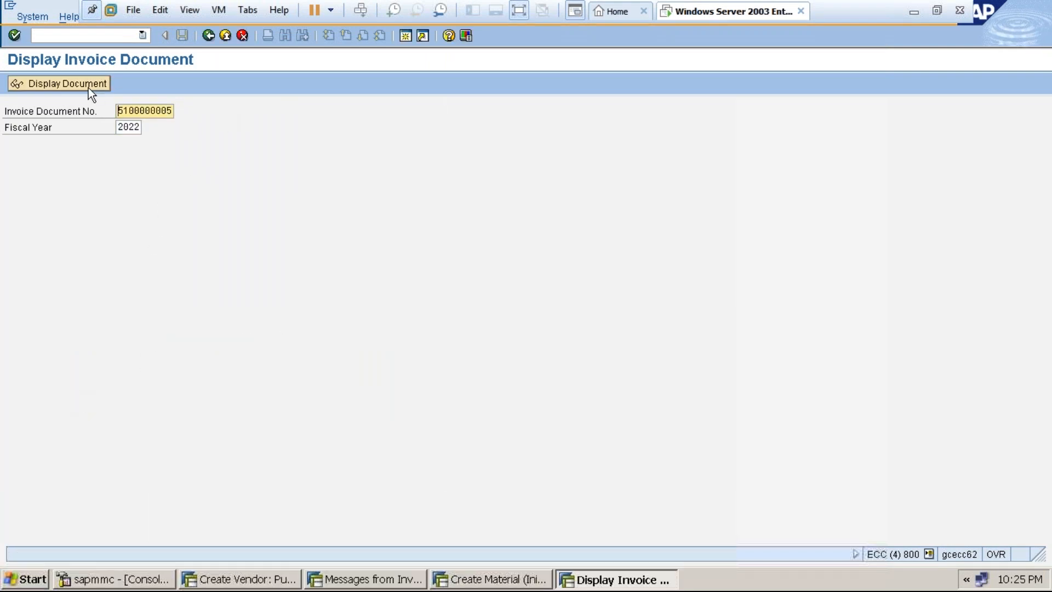
left_click(208, 35)
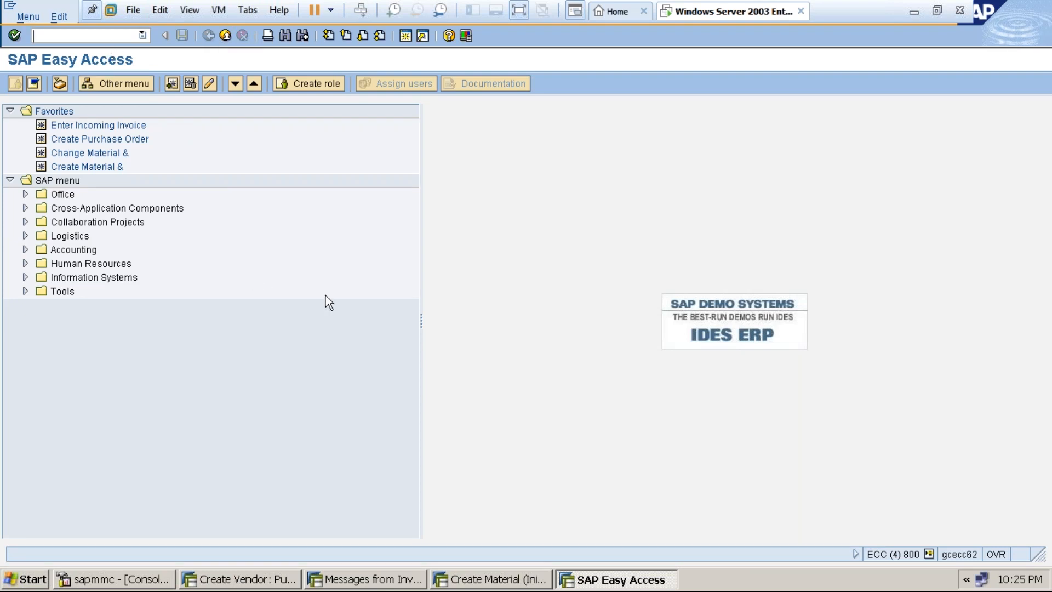
Enter transmission medium 1 in the Invoice Verification messages selection and execute it.
left_click(417, 580)
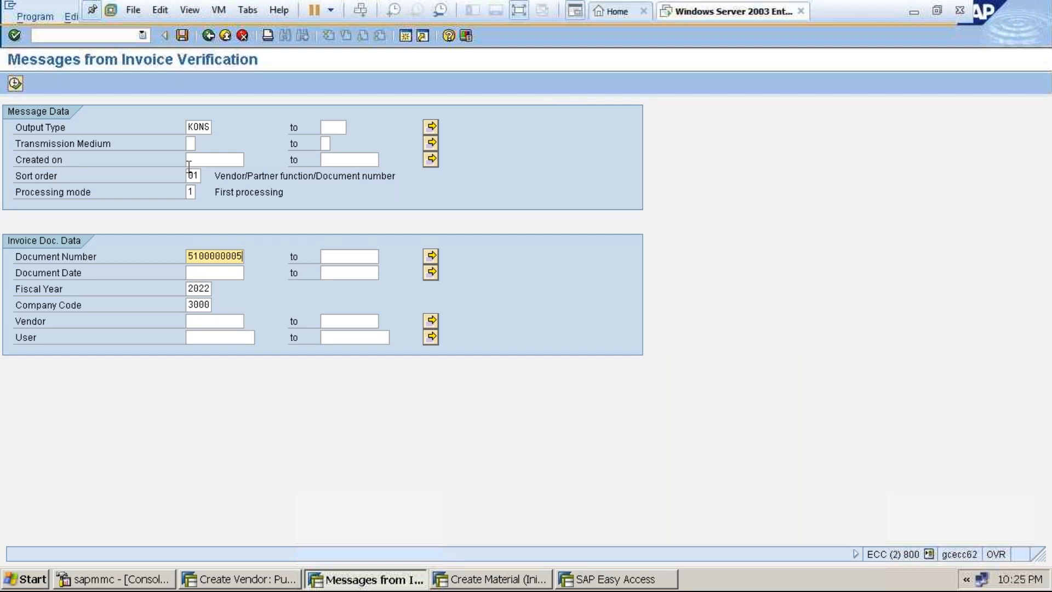
left_click(192, 143)
type("1")
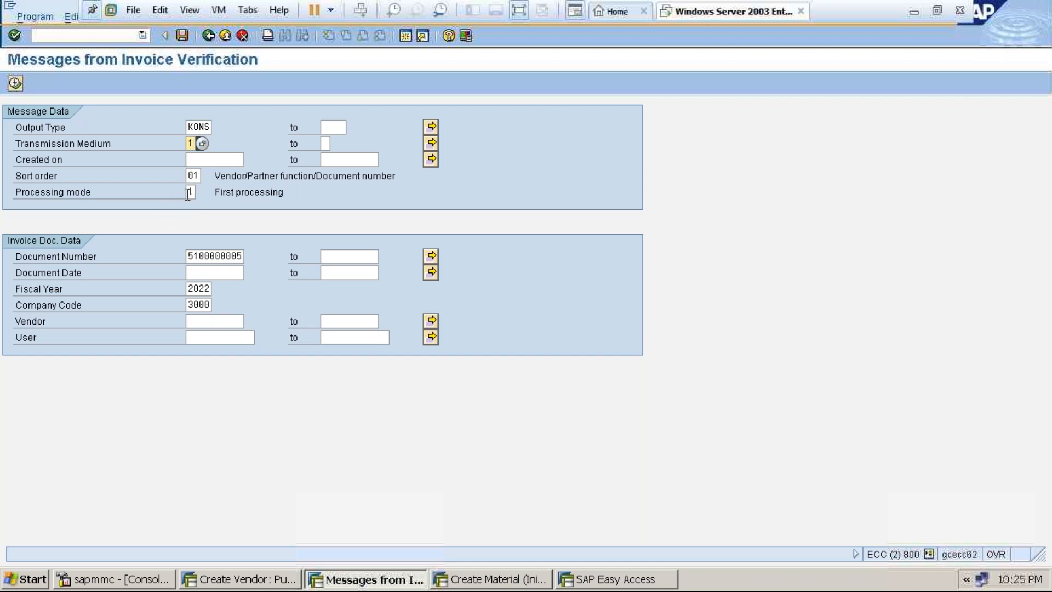
left_click(15, 84)
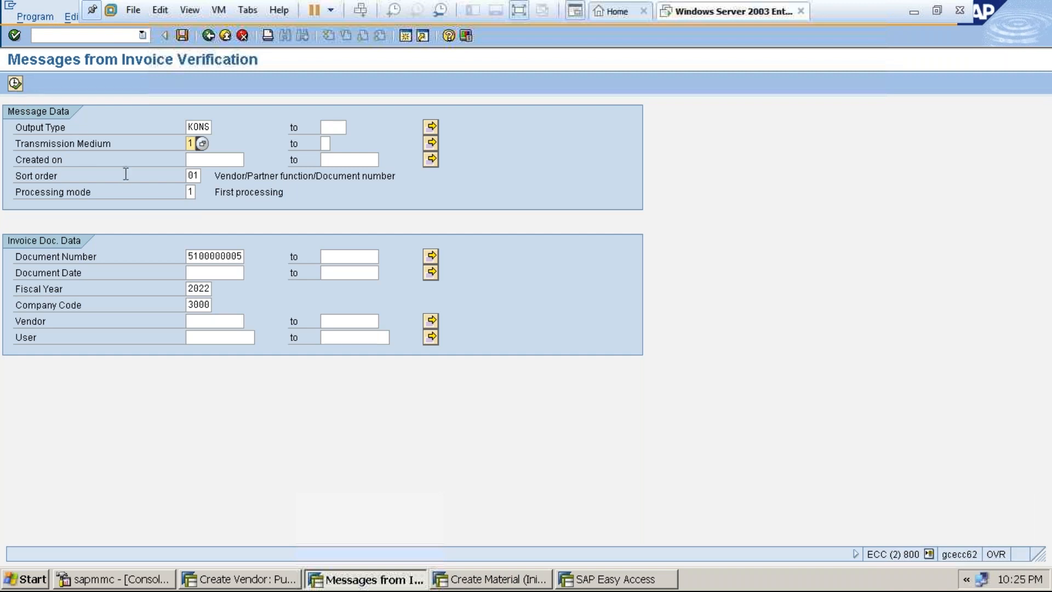
left_click(15, 84)
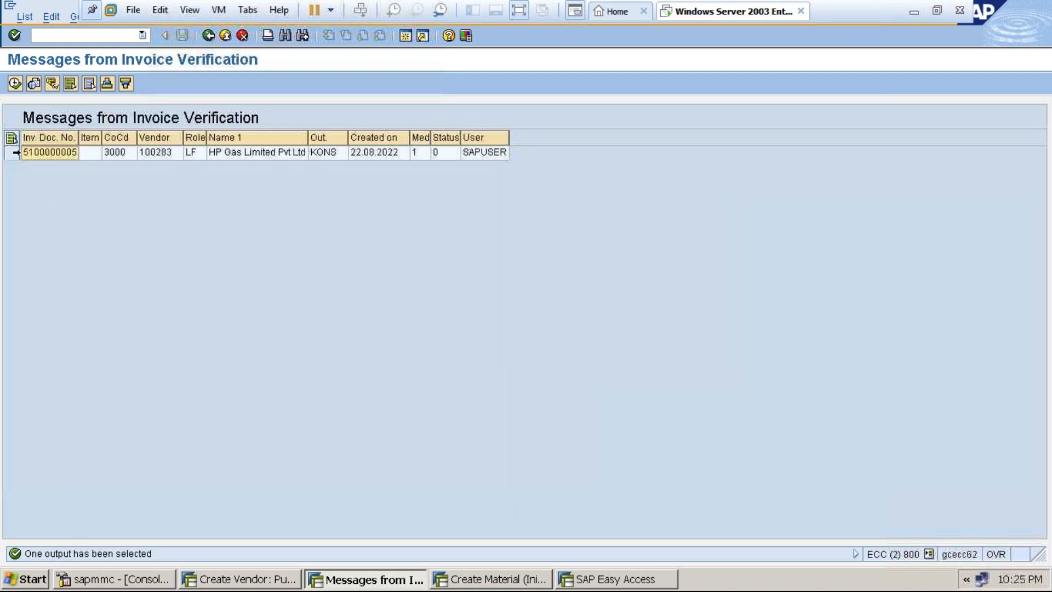
left_click(13, 151)
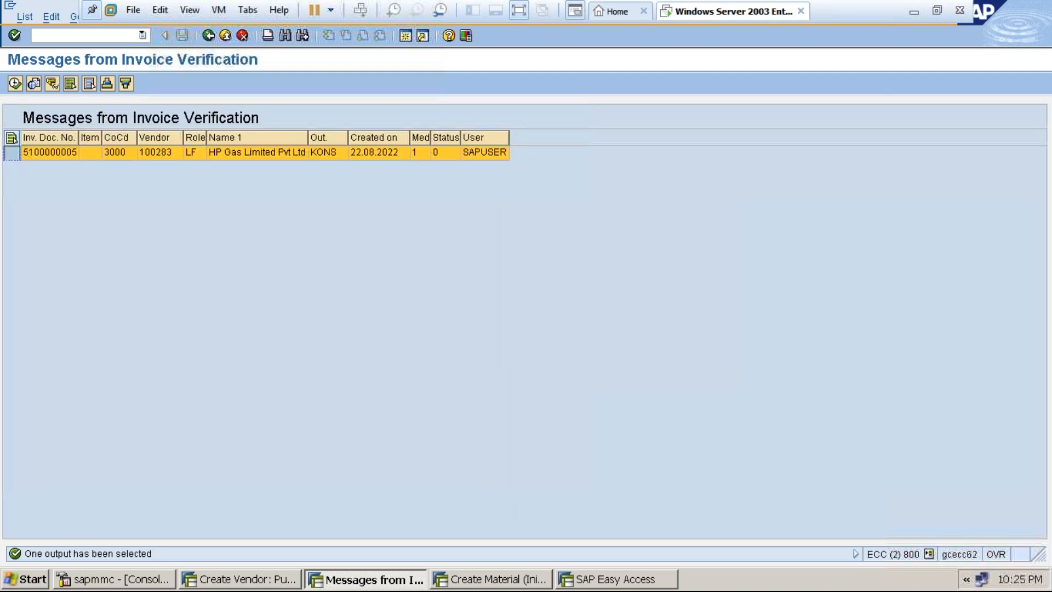
left_click(15, 83)
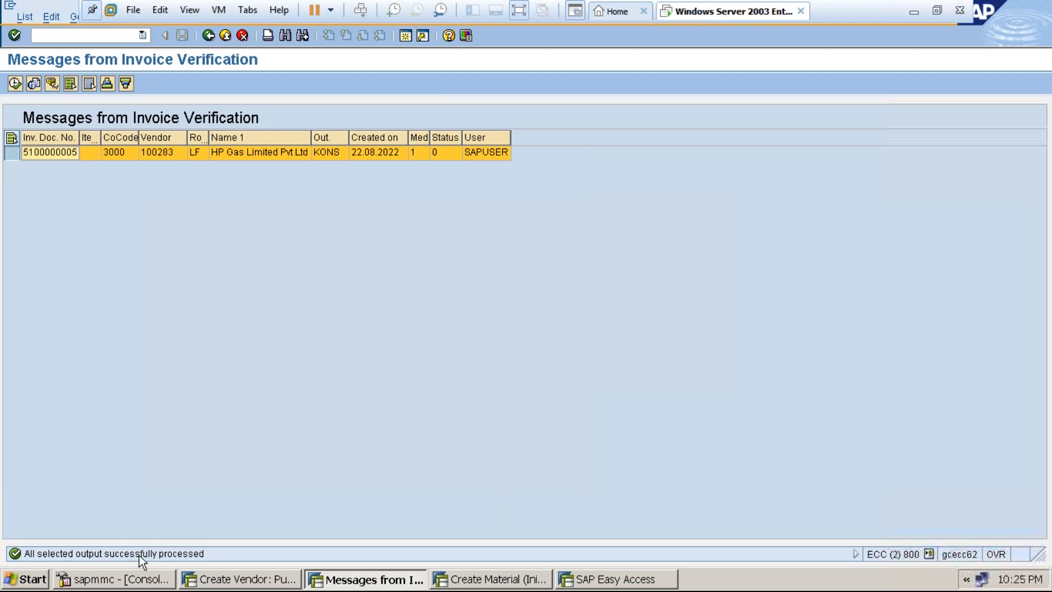
left_click(229, 37)
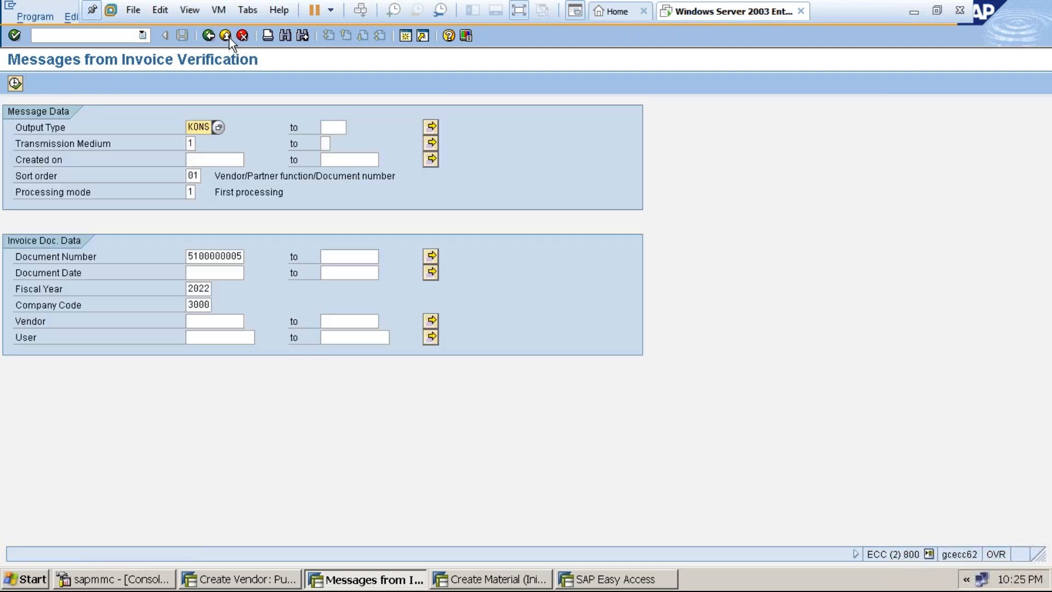
left_click(229, 37)
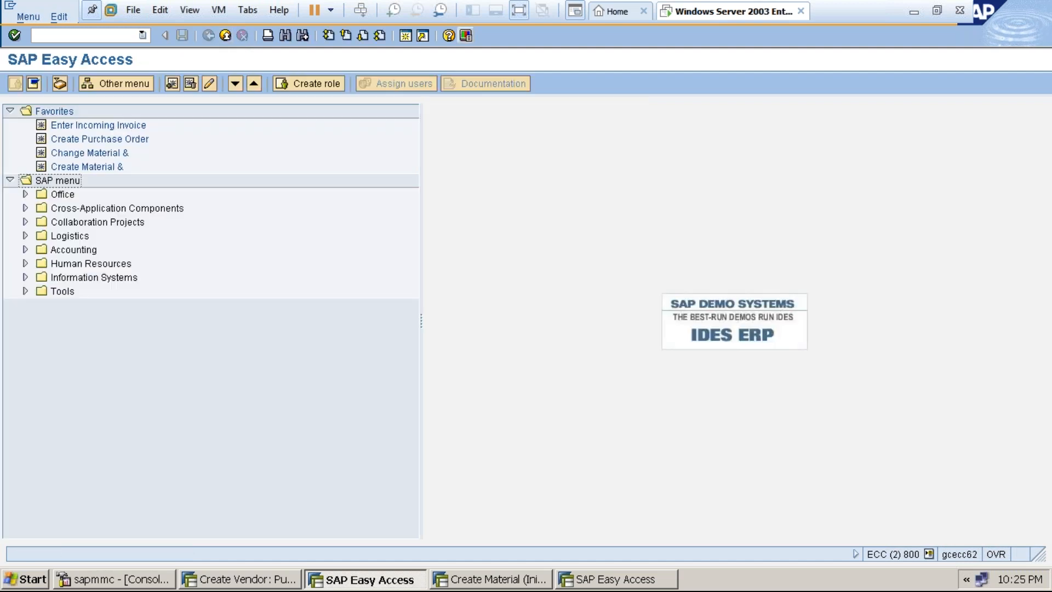
left_click(523, 10)
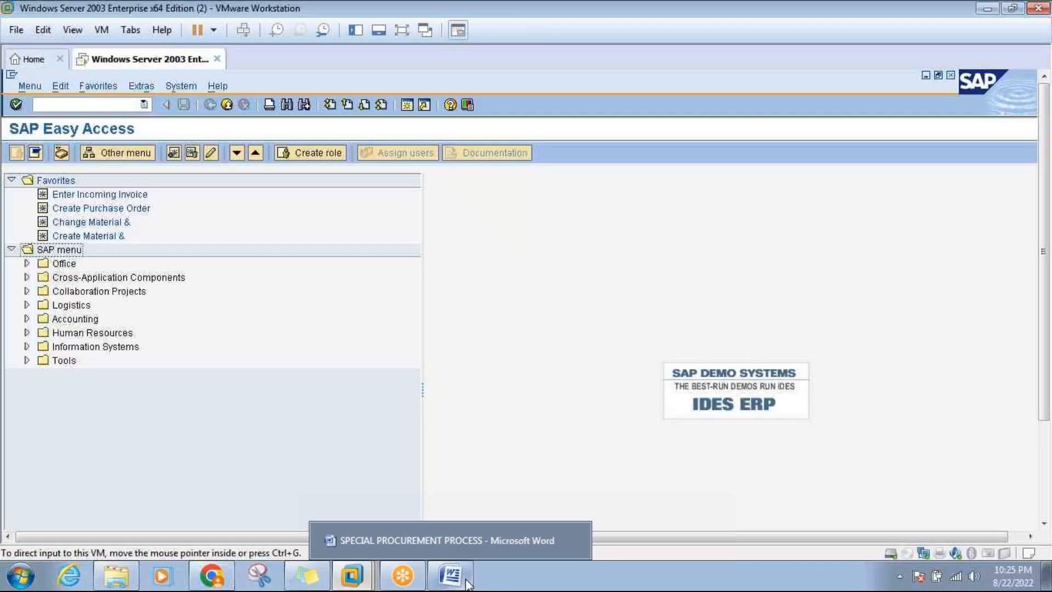
Bring the Word notes forward and scroll past the MR90 notes toward page 8.
left_click(452, 574)
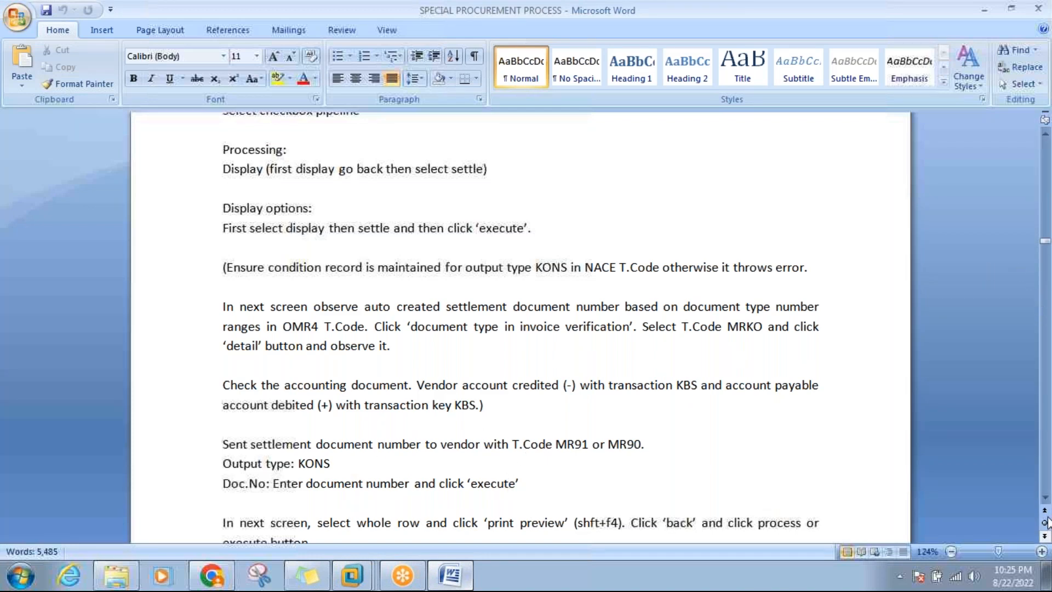
left_click(1045, 498)
scroll(1045, 498, "down", 5)
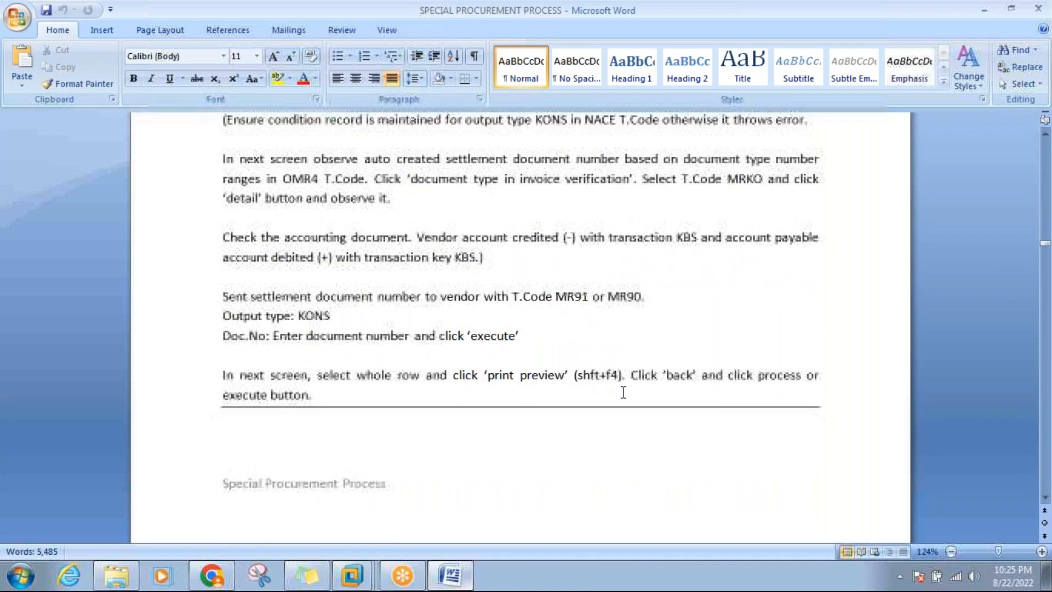
left_click(296, 399)
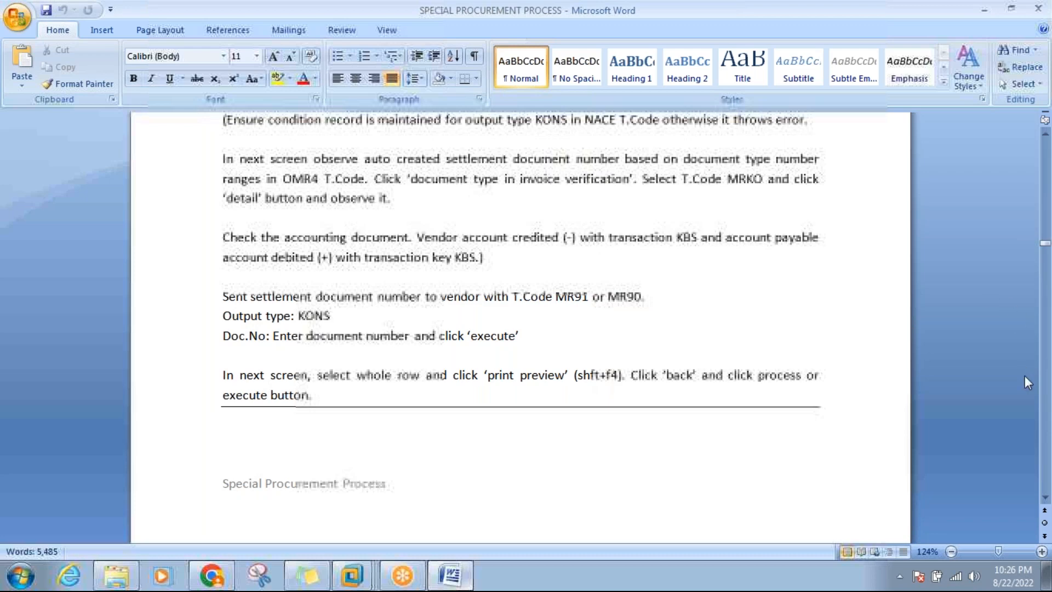
left_click(1045, 497)
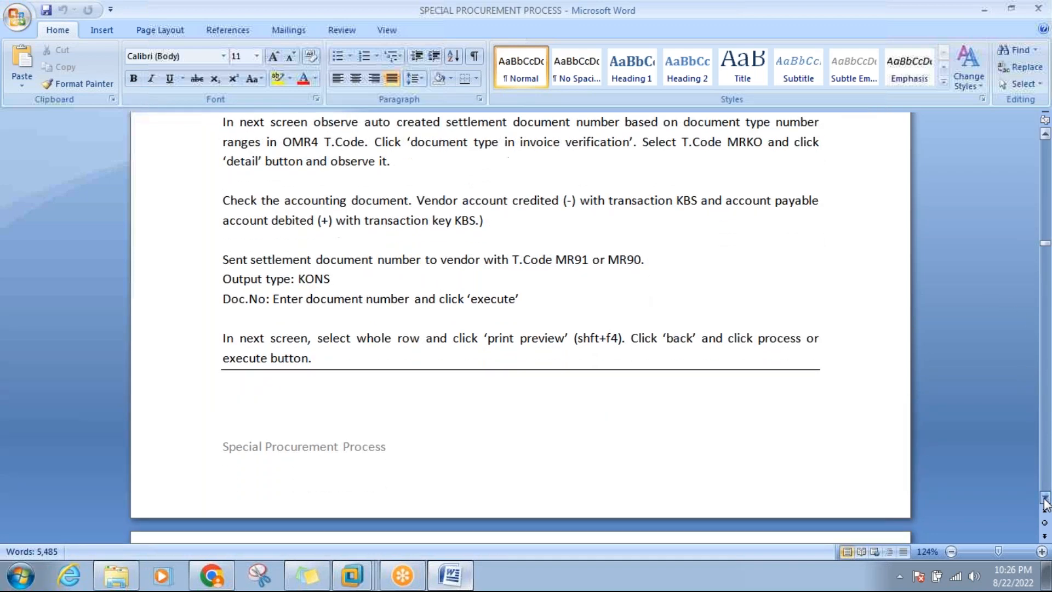
left_click_drag(1045, 497, 1045, 497)
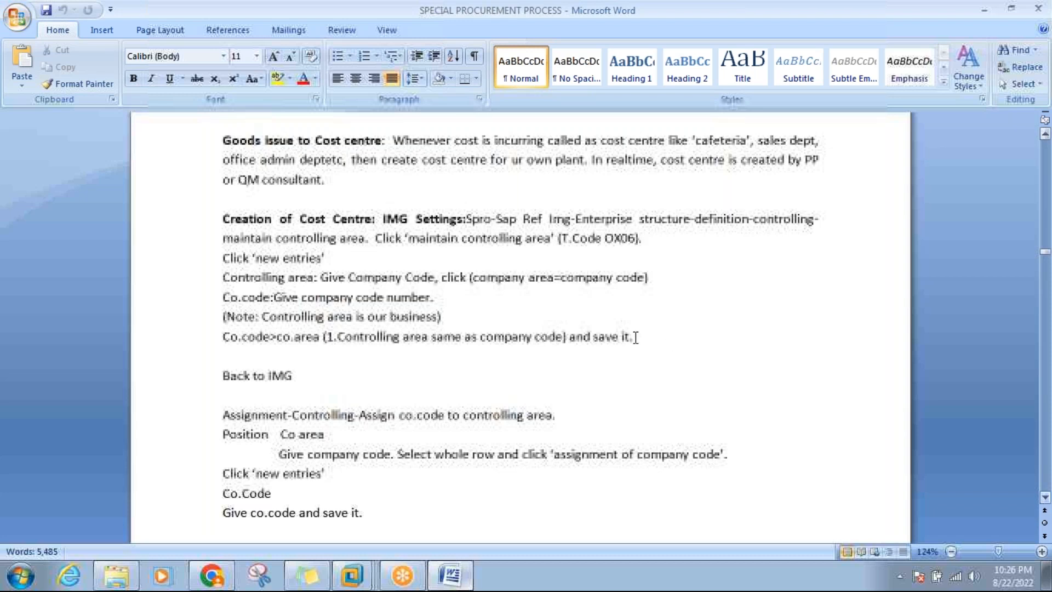
Read through the Creation of Cost Centre notes, paging down to their completion.
left_click(342, 218)
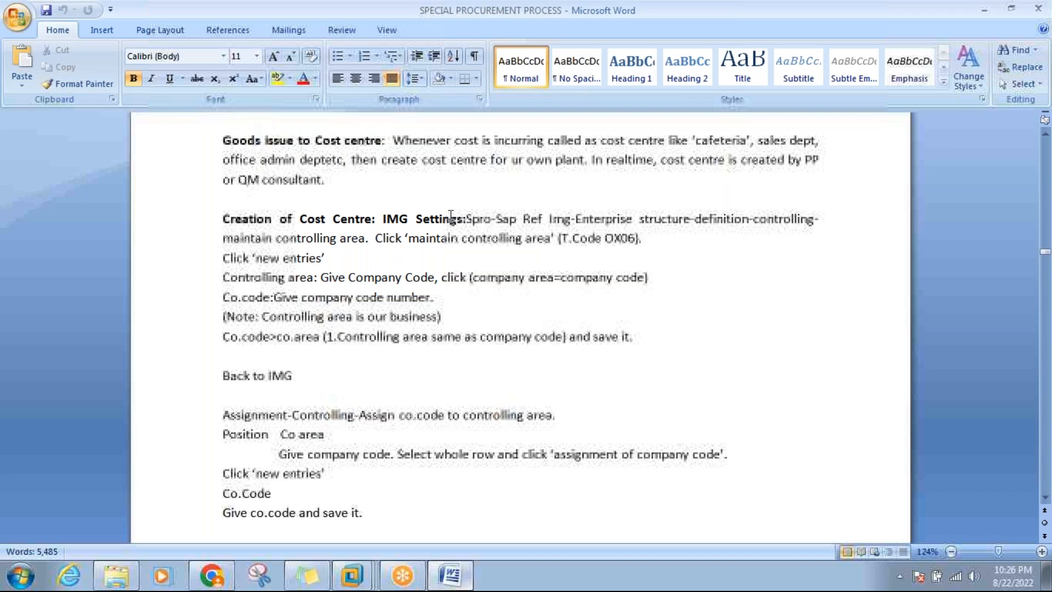
left_click(396, 238)
left_click(321, 219)
left_click(1045, 446)
left_click(1045, 446)
left_click(1045, 446)
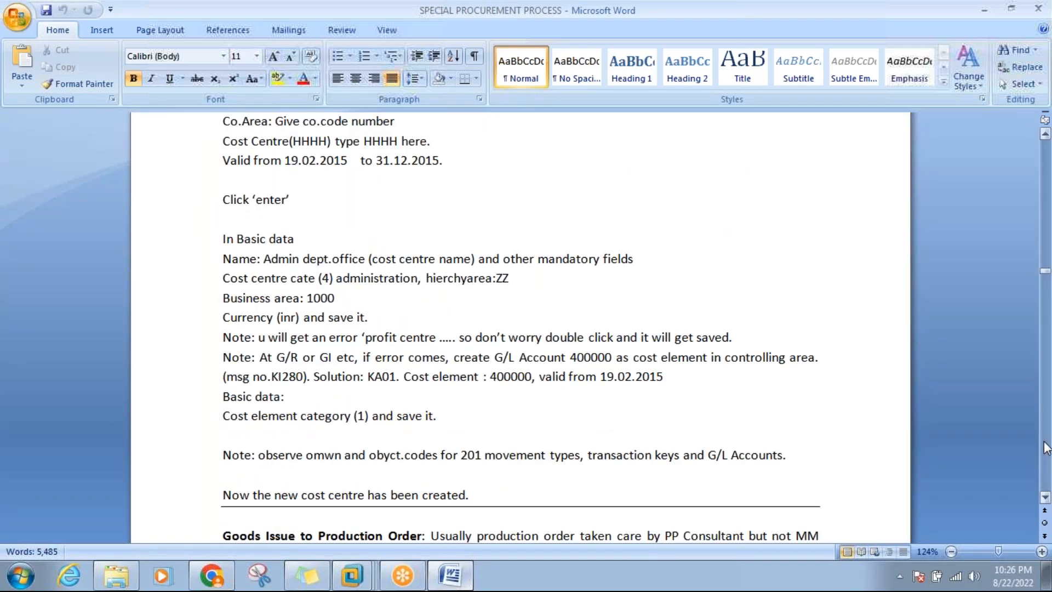
Page on through Goods Issue to Production Order to Step 5, MIGO movement type 261.
left_click(1045, 447)
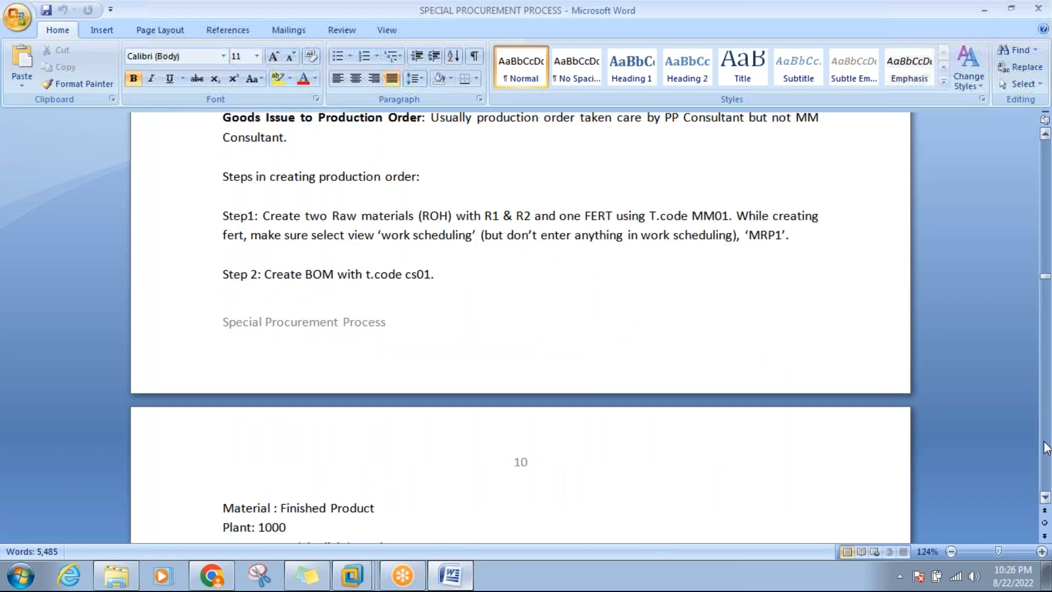
left_click(415, 125)
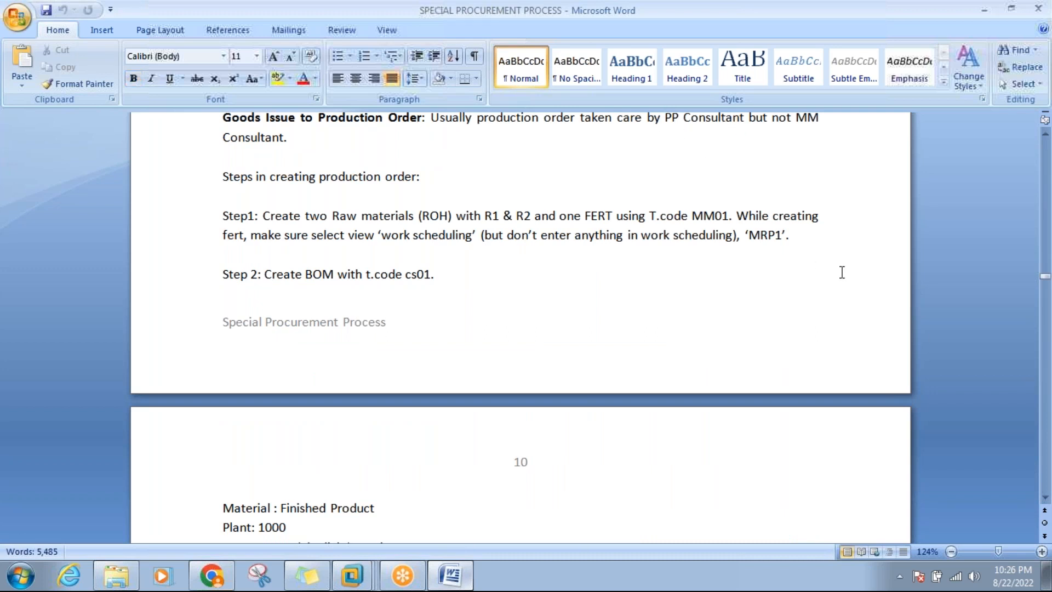
left_click(1046, 476)
left_click(1046, 476)
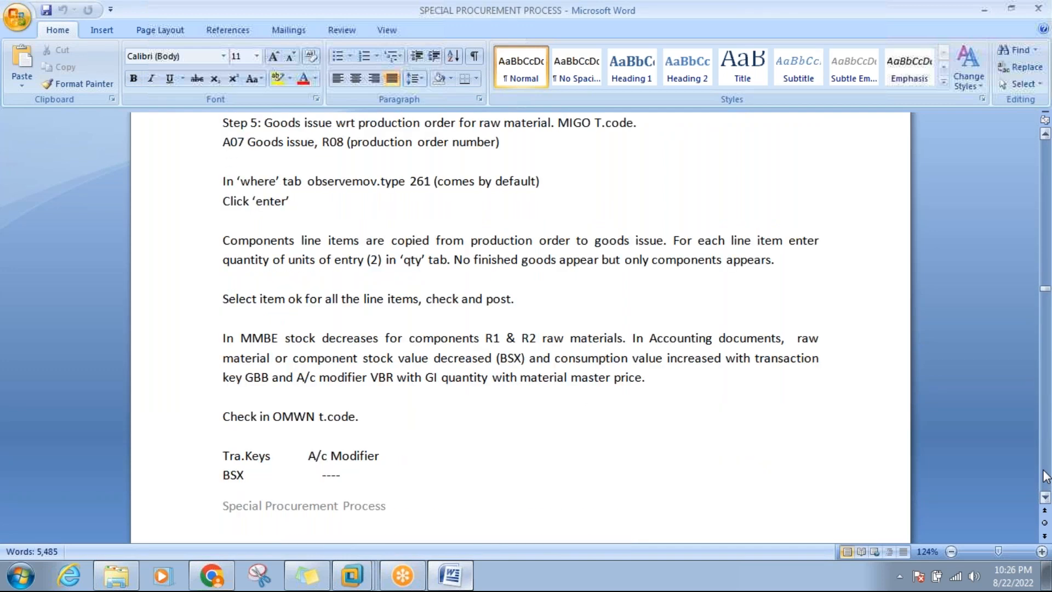
Page past Steps 6–7 and the account key tables to Sub Contracting Process, then minimise Word.
left_click(1047, 475)
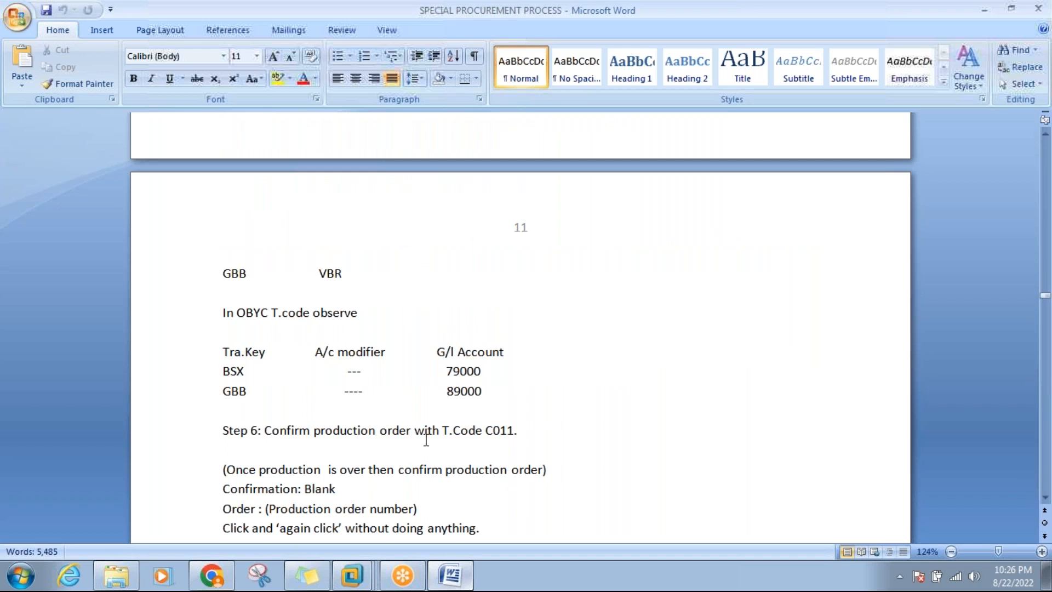
left_click(501, 430)
left_click(1046, 478)
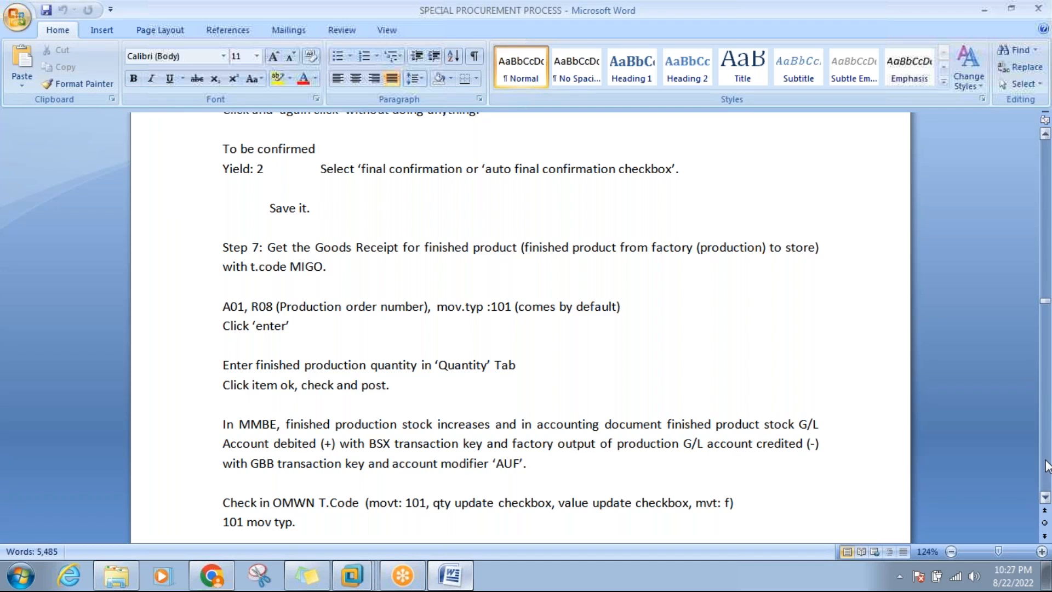
left_click(1047, 467)
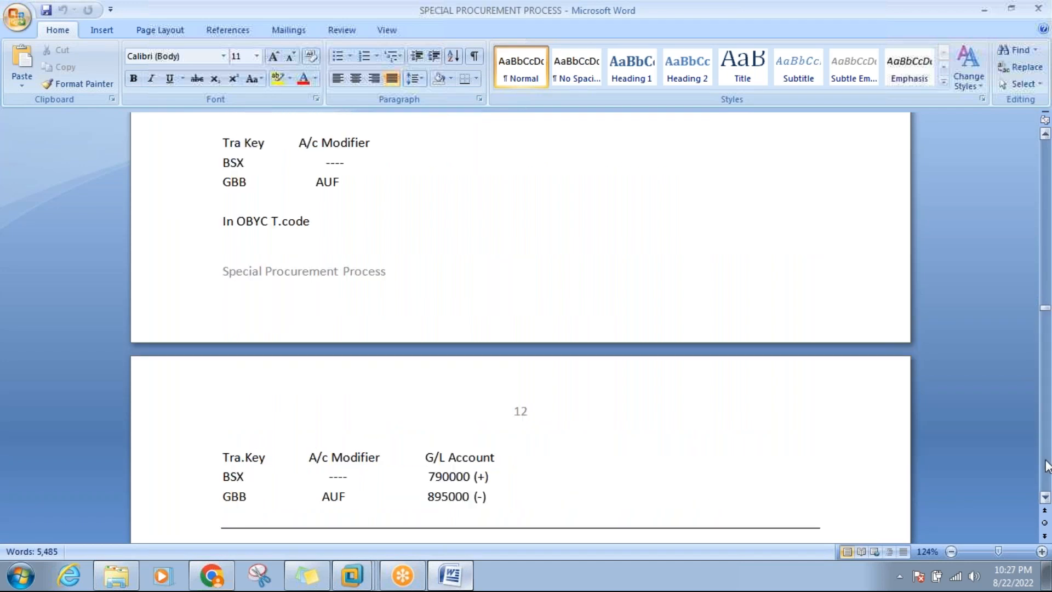
left_click(1047, 466)
left_click(437, 193)
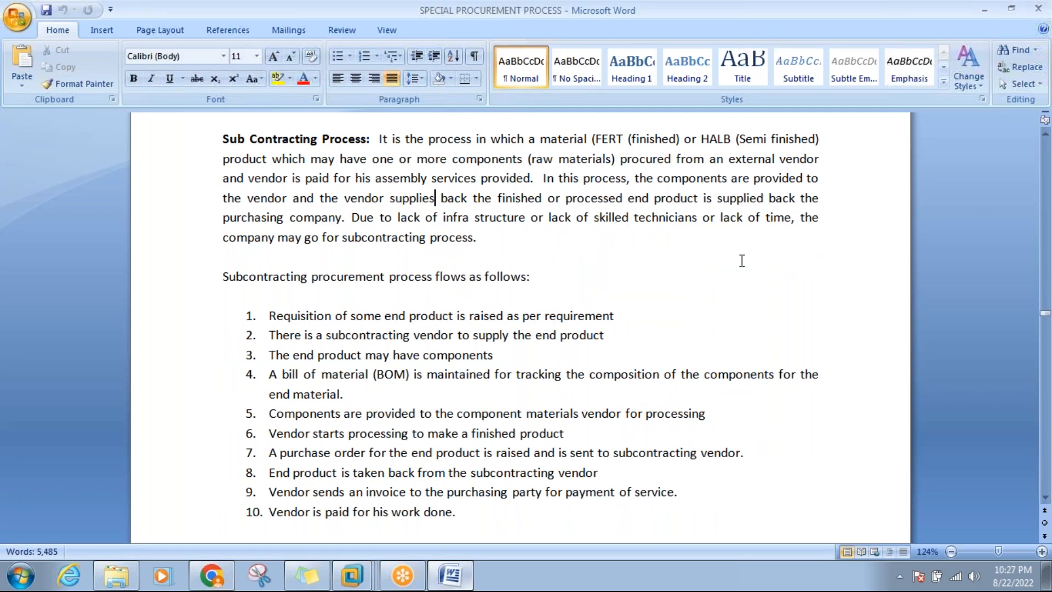
left_click(452, 582)
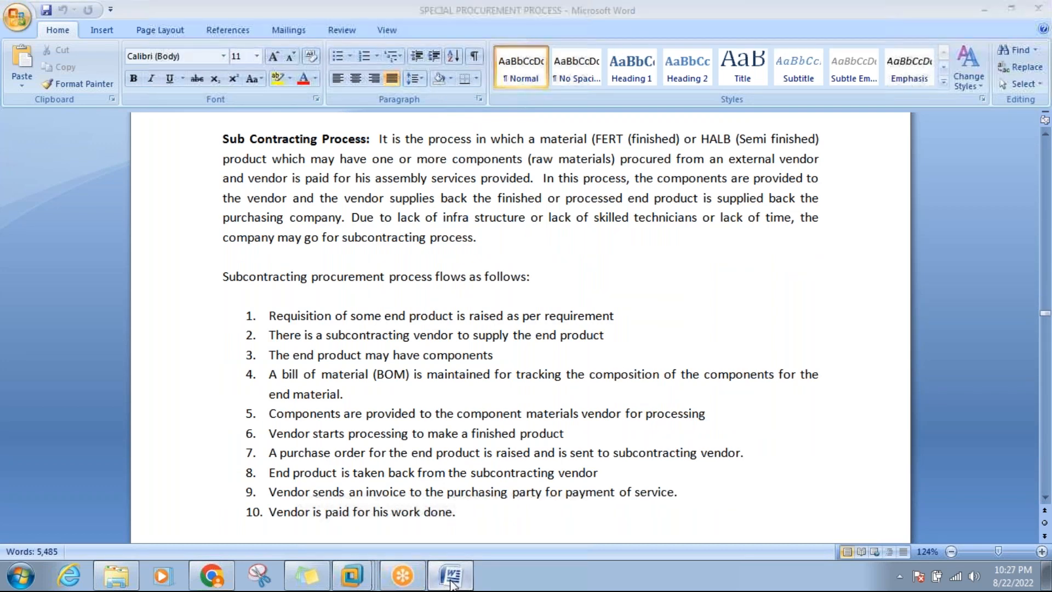